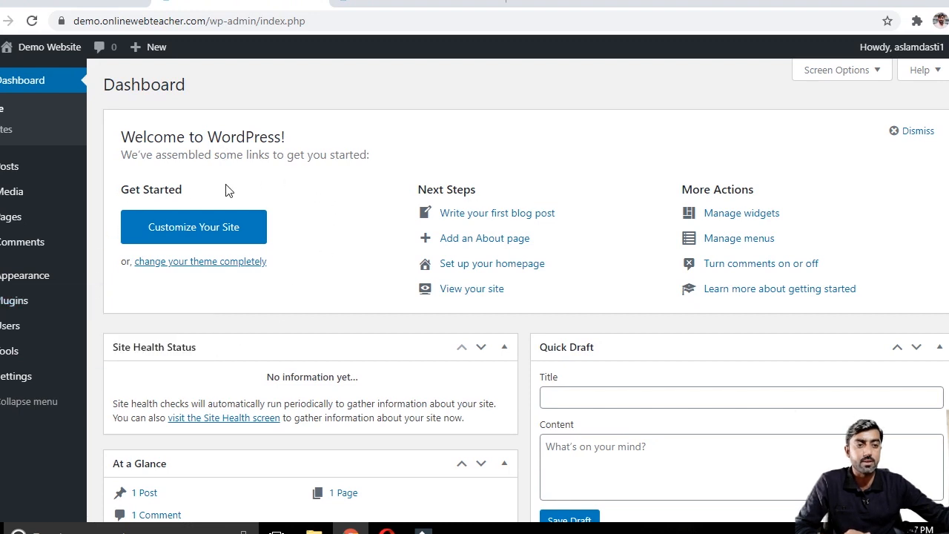
Step: Upload the xstore.zip theme file as a new theme, install it and activate it
mouse_move(48, 289)
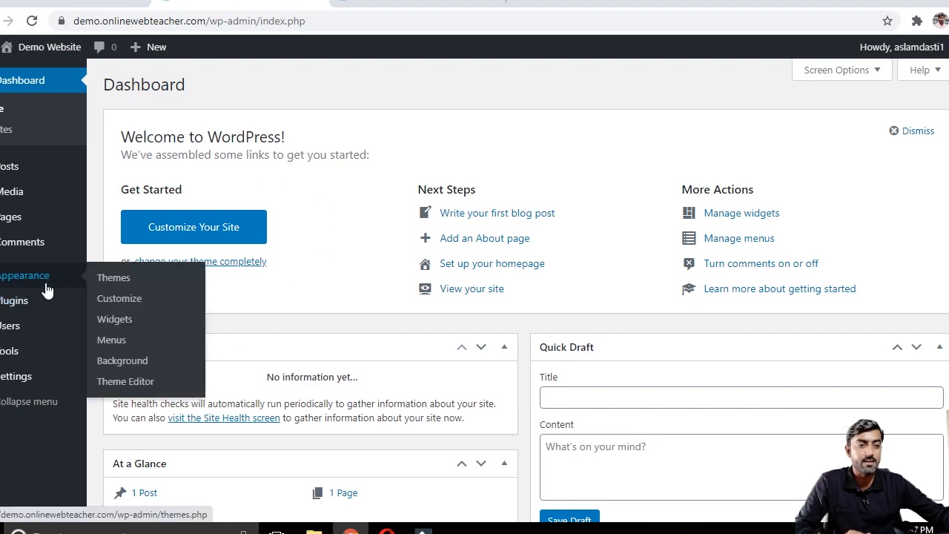
left_click(117, 282)
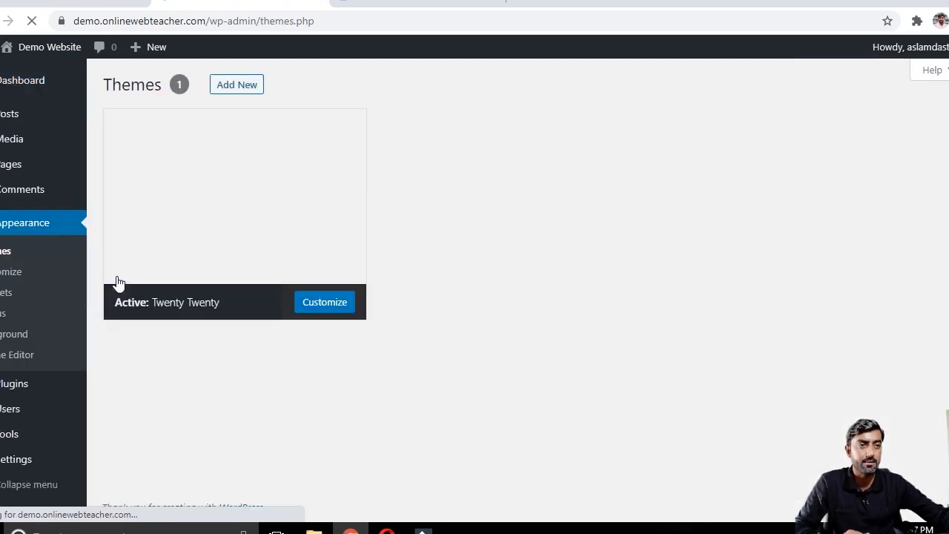
left_click(116, 282)
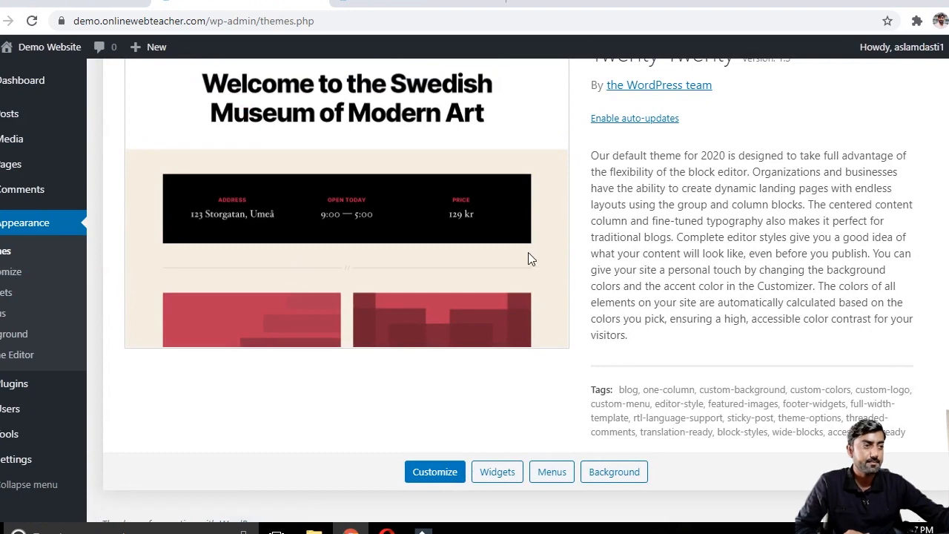
scroll(527, 252, "up", 3)
left_click(250, 88)
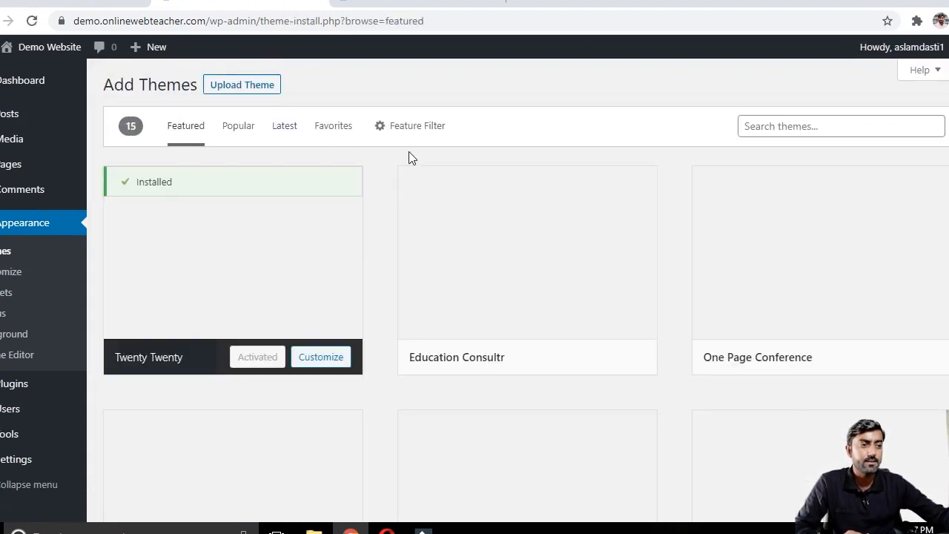
left_click(270, 88)
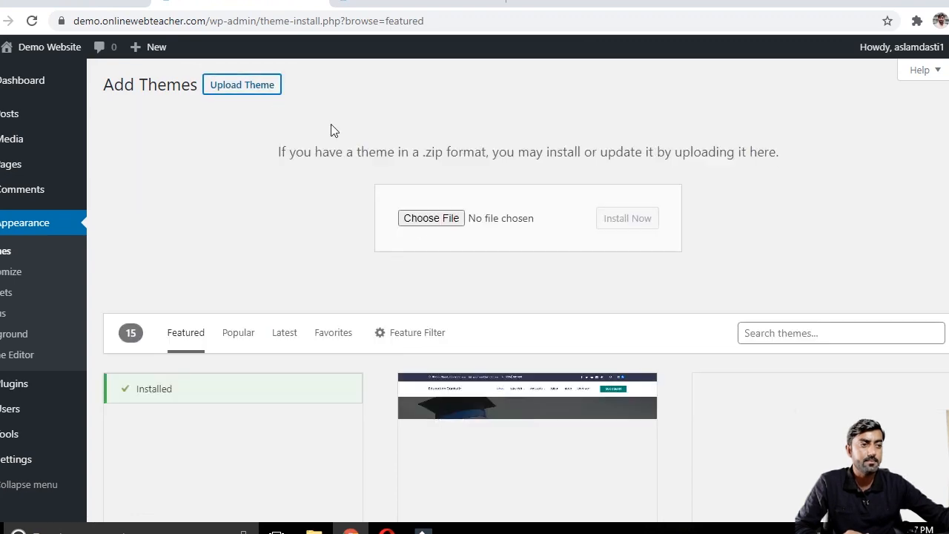
left_click(447, 218)
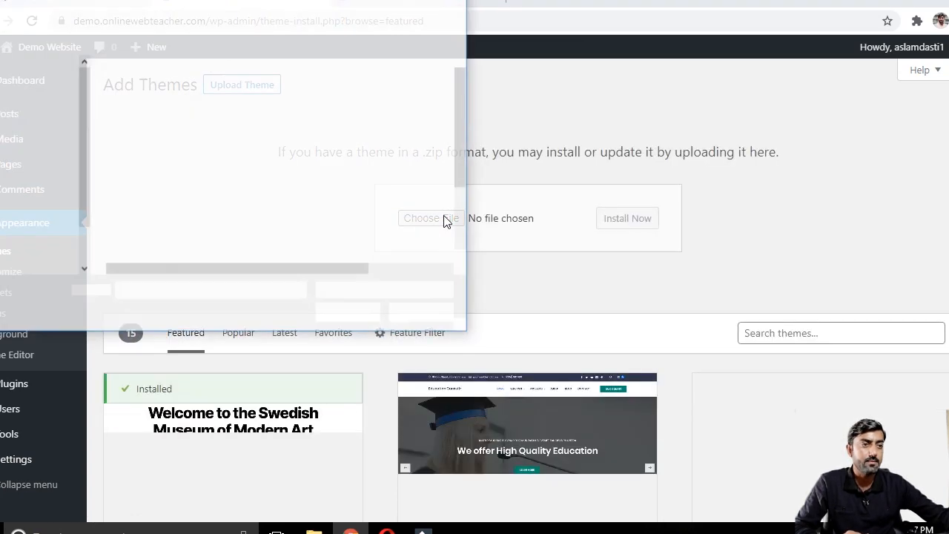
double_click(134, 255)
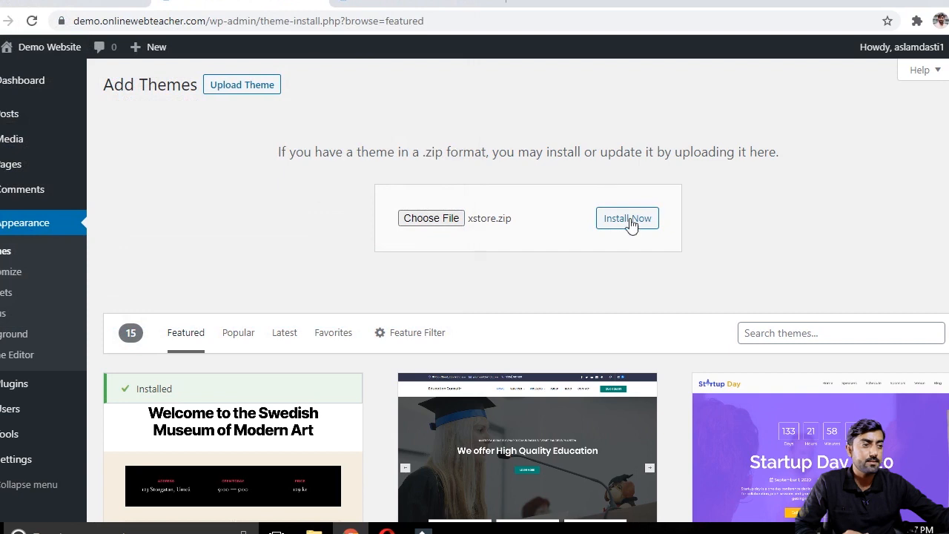
left_click(635, 220)
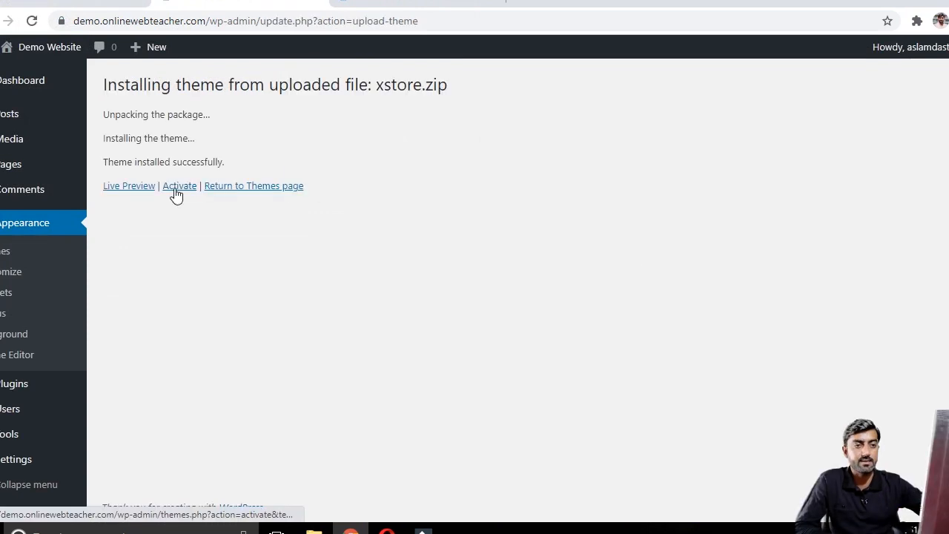
left_click(178, 191)
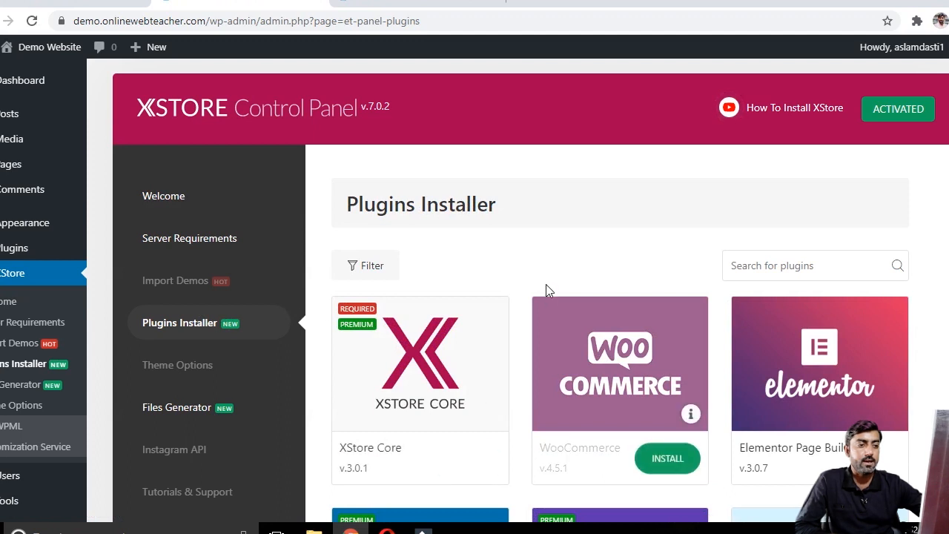
Step: Install the XStore Core, WooCommerce and Elementor Page Builder plugins from the XStore plugins installer
scroll(546, 289, "down", 2)
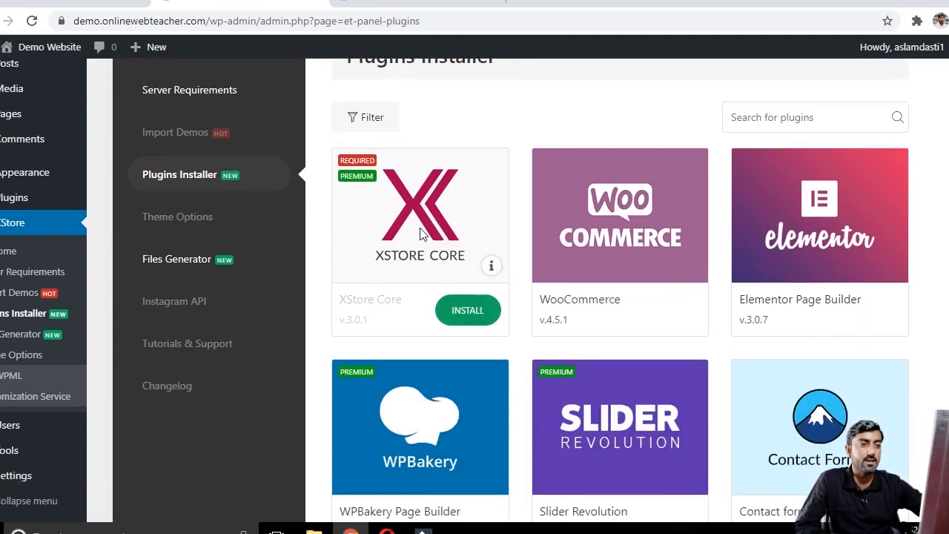
left_click(473, 310)
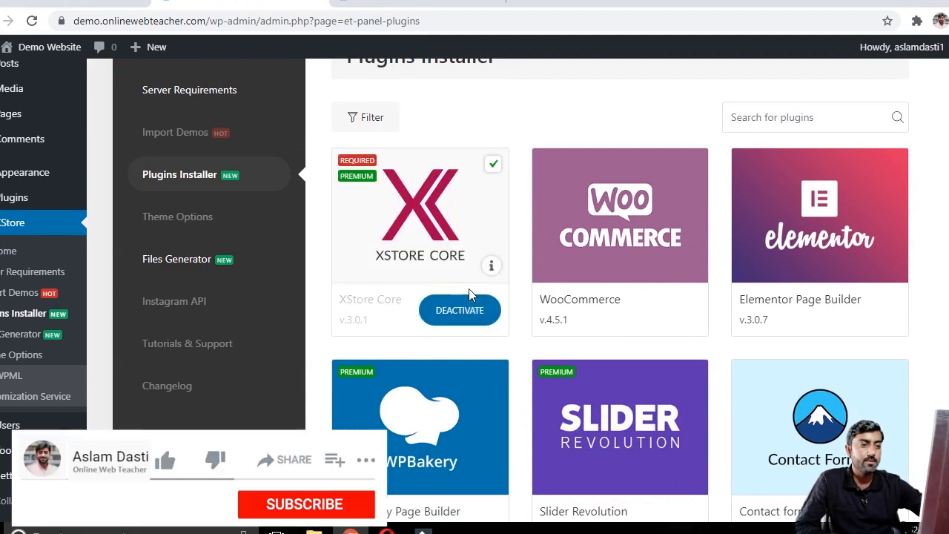
mouse_move(664, 214)
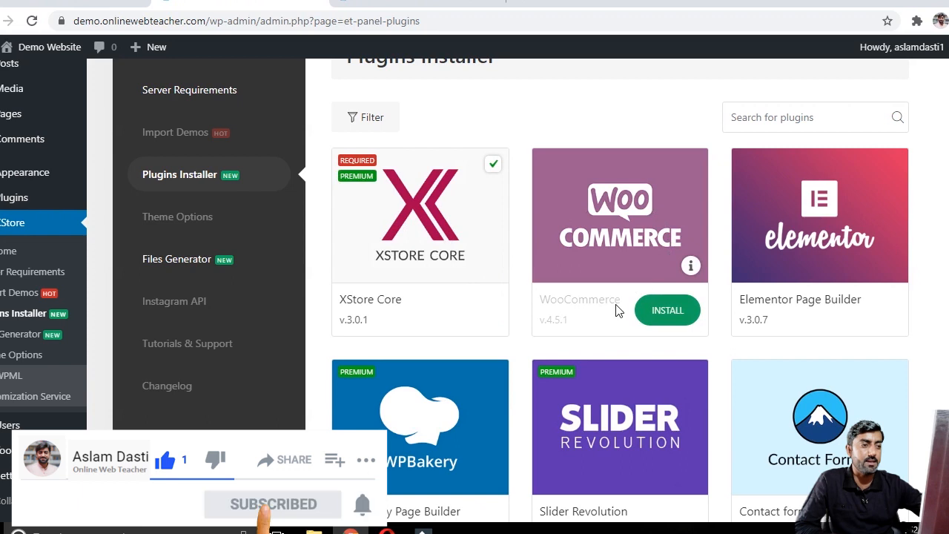
left_click(666, 310)
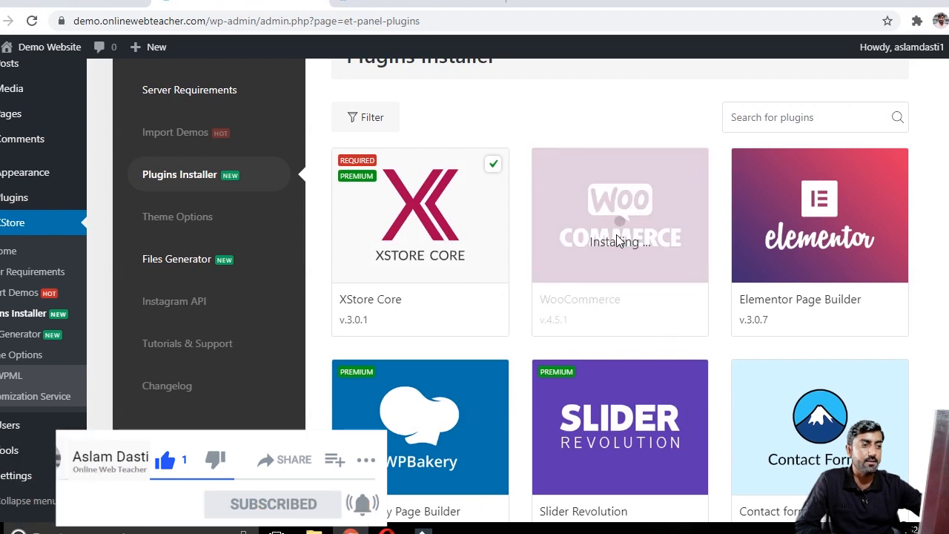
mouse_move(843, 264)
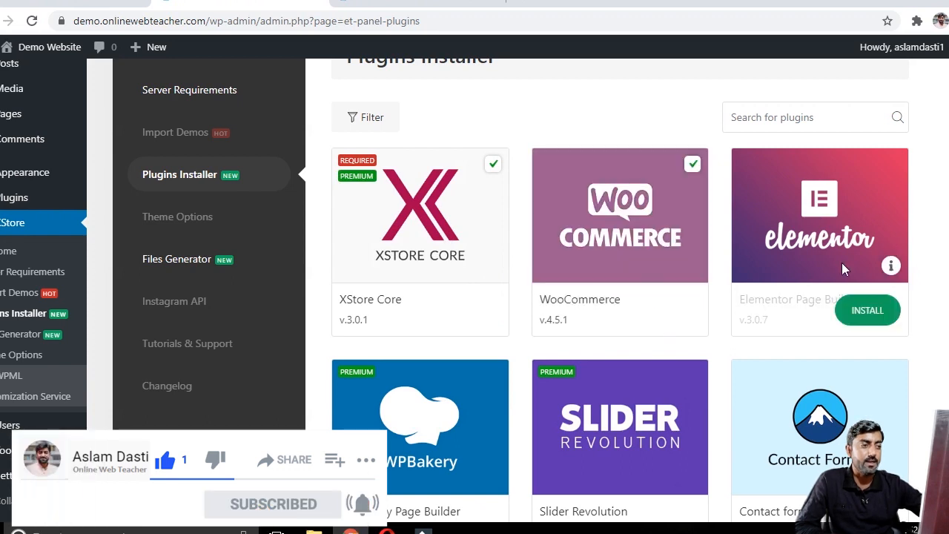
left_click(866, 310)
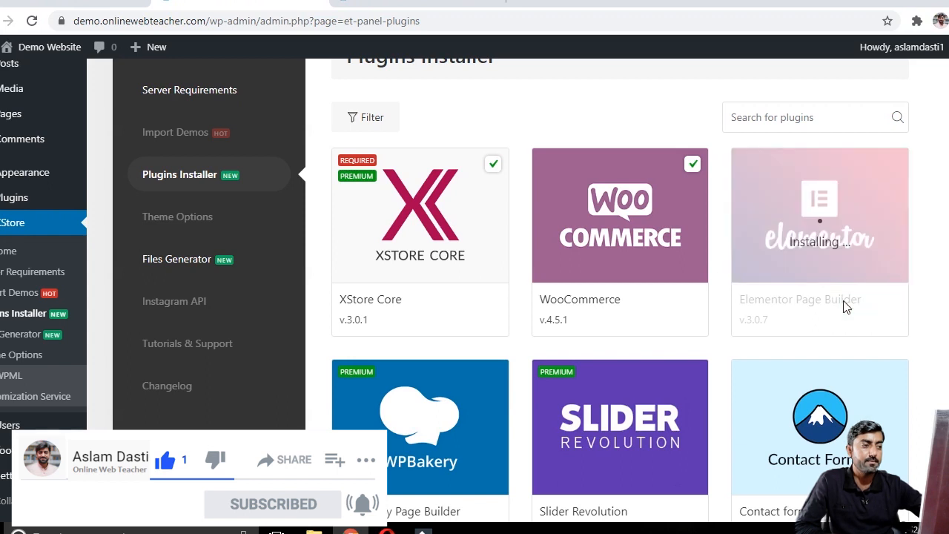
Step: Try to install the WPBakery Page Builder plugin, close the alert, and install Contact Form 7
scroll(432, 325, "down", 2)
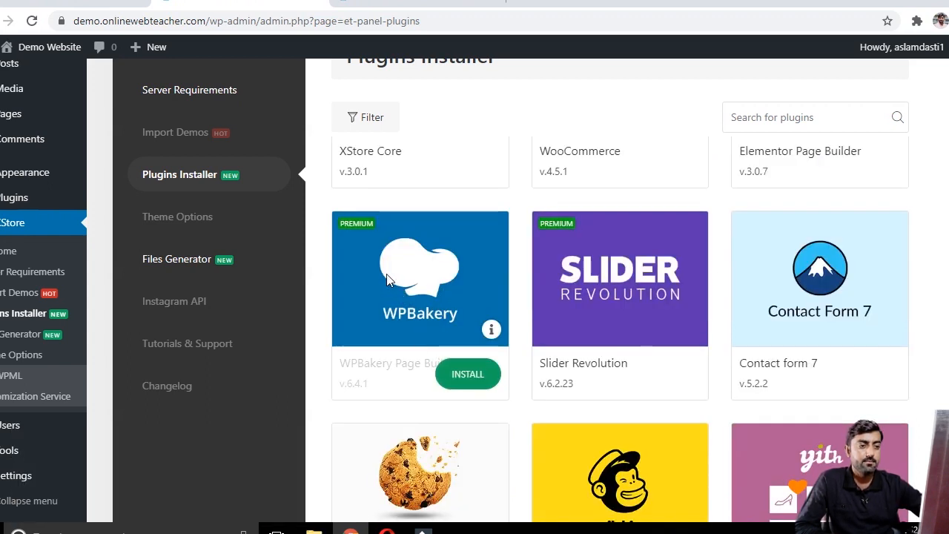
left_click(461, 377)
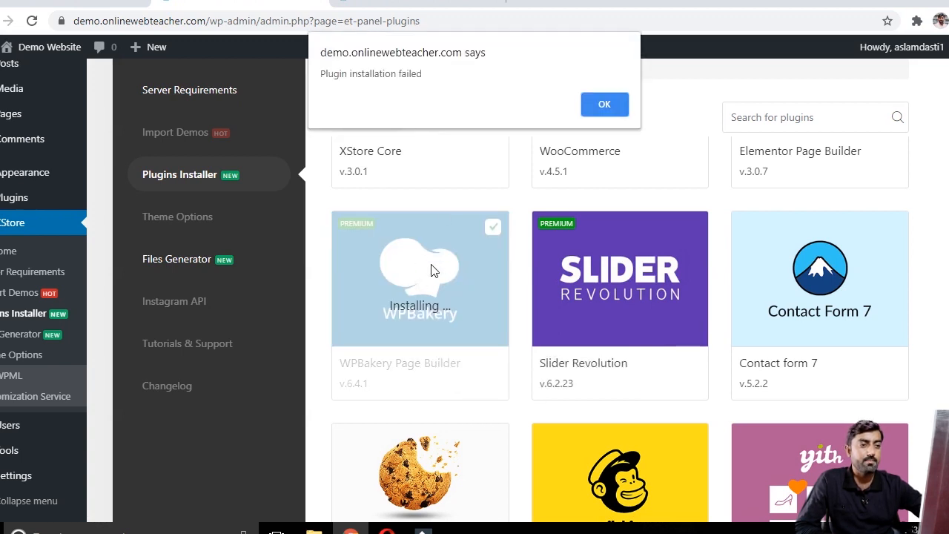
left_click(606, 104)
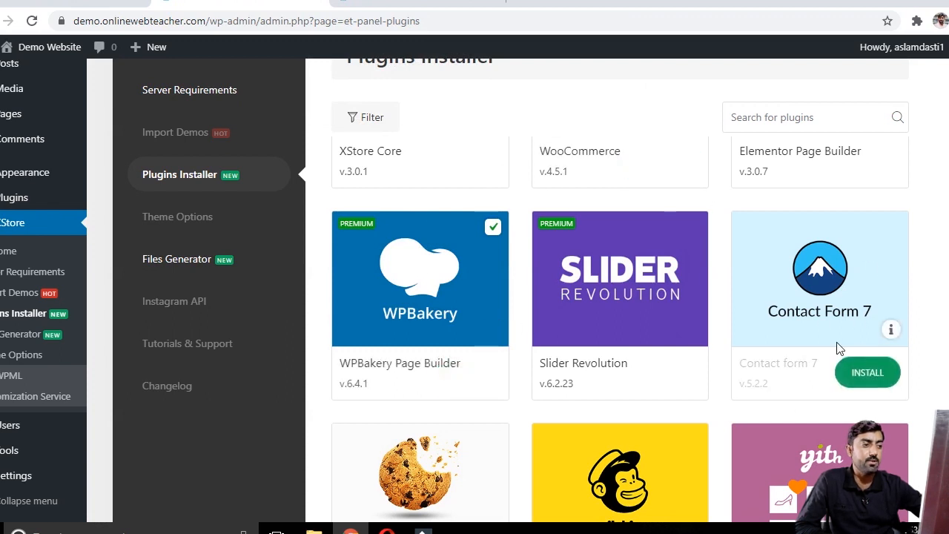
left_click(867, 378)
mouse_move(426, 331)
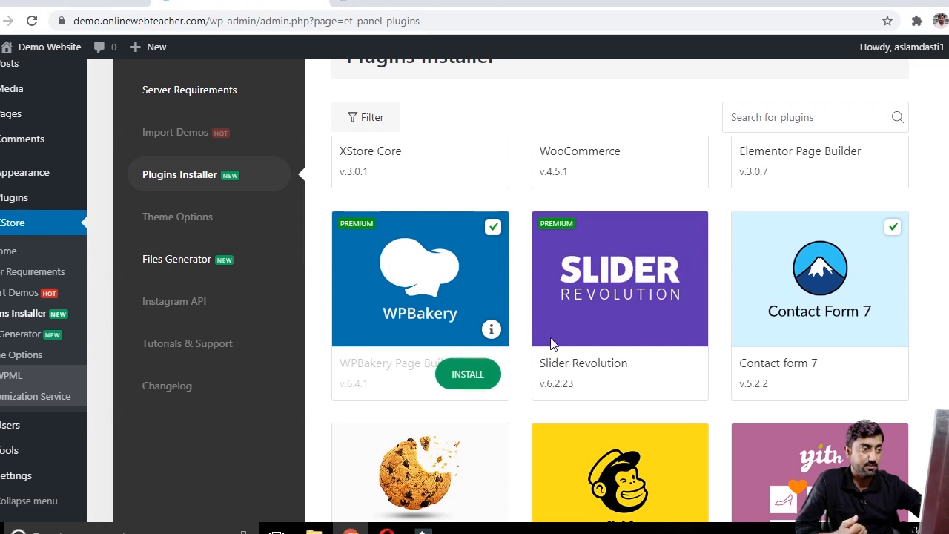
Step: Open the installed plugins list
mouse_move(858, 250)
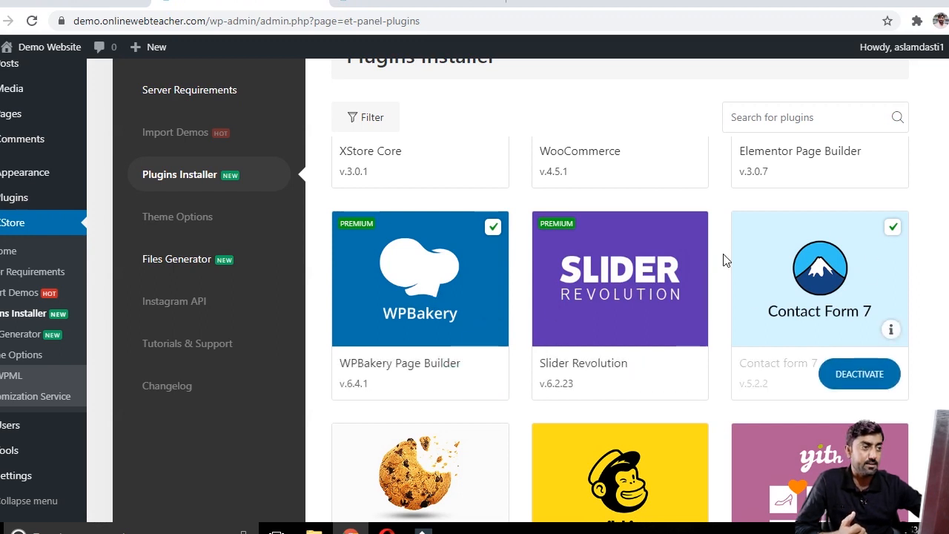
scroll(725, 259, "up", 2)
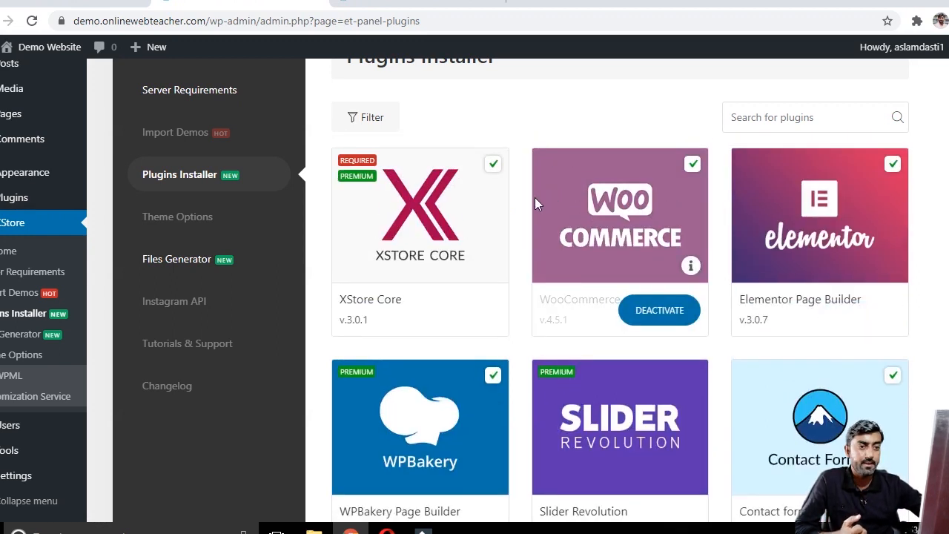
scroll(537, 199, "down", 2)
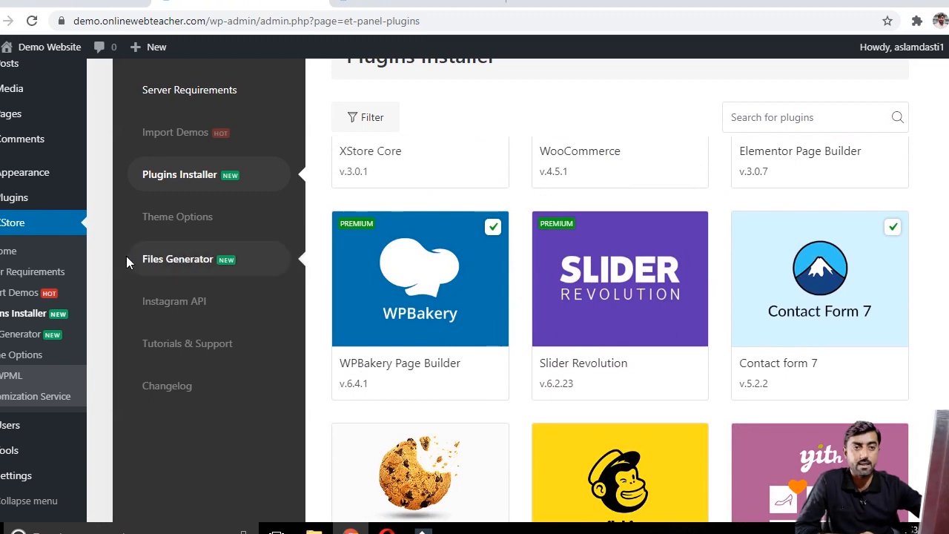
scroll(120, 265, "down", 2)
mouse_move(47, 448)
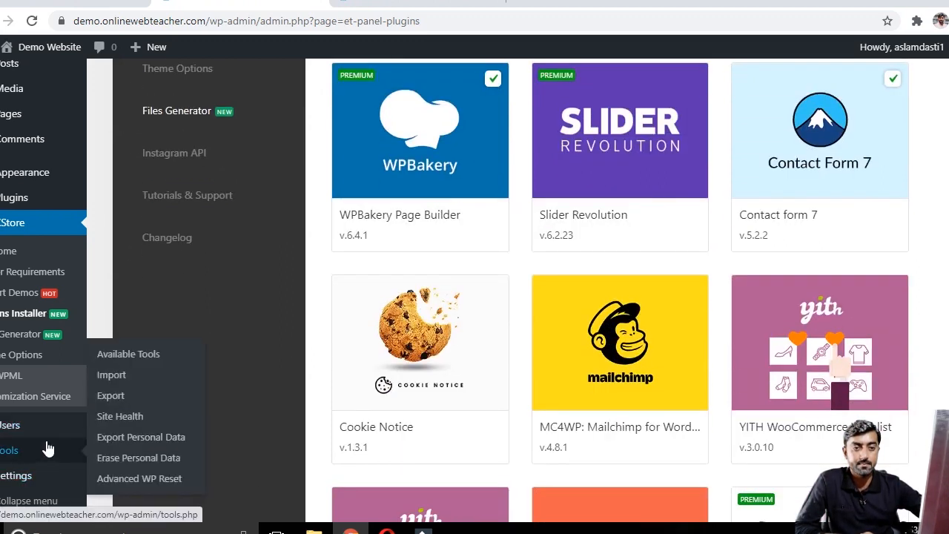
scroll(37, 319, "down", 1)
mouse_move(17, 197)
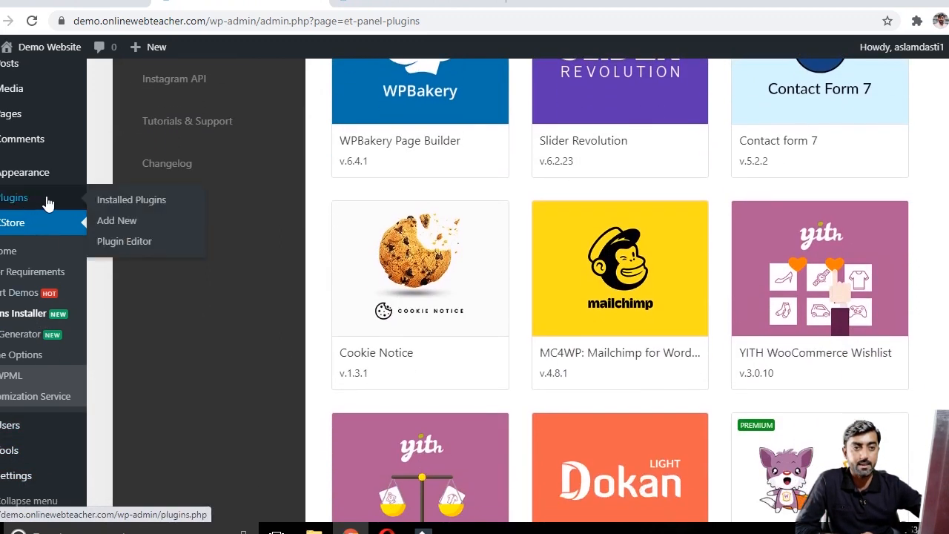
left_click(124, 206)
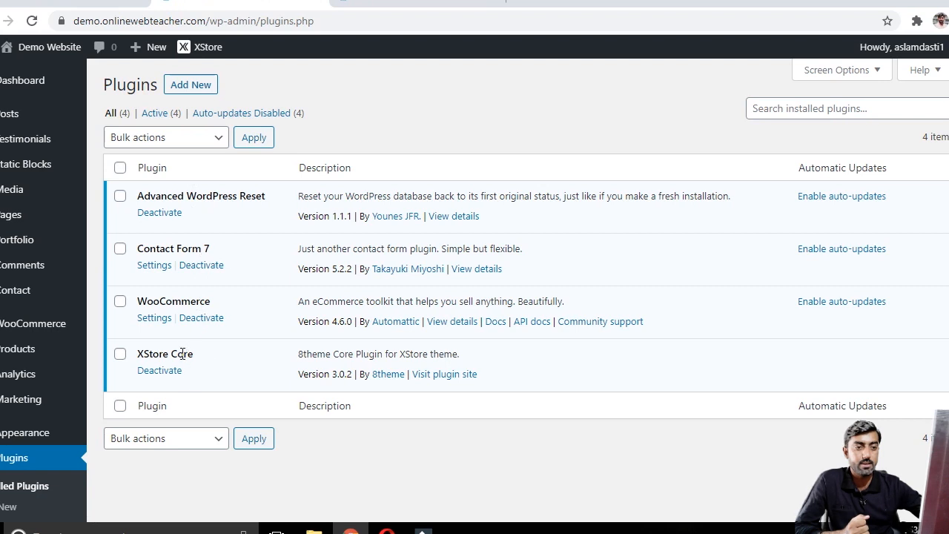
Step: Search the plugin directory for elementor, then install and activate Elementor Website Builder
left_click(206, 90)
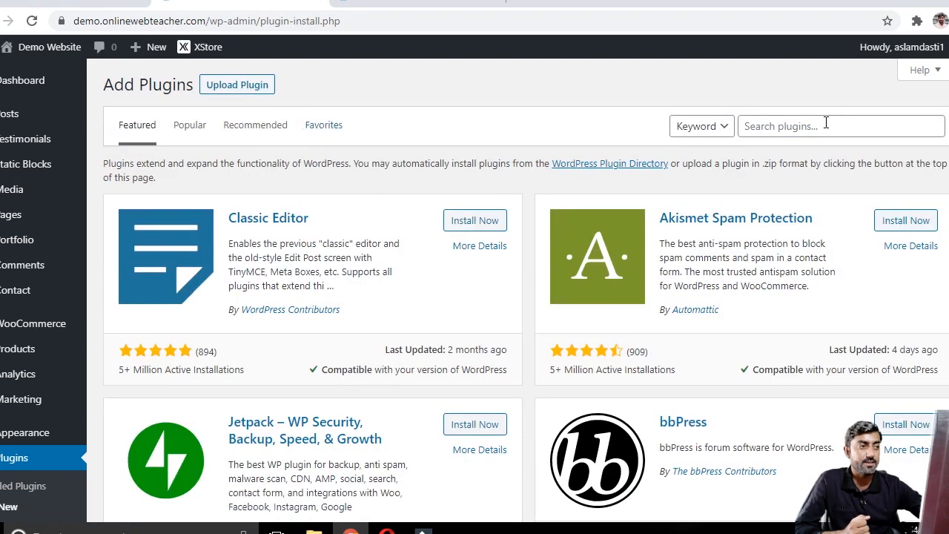
left_click(826, 124)
type("elementor")
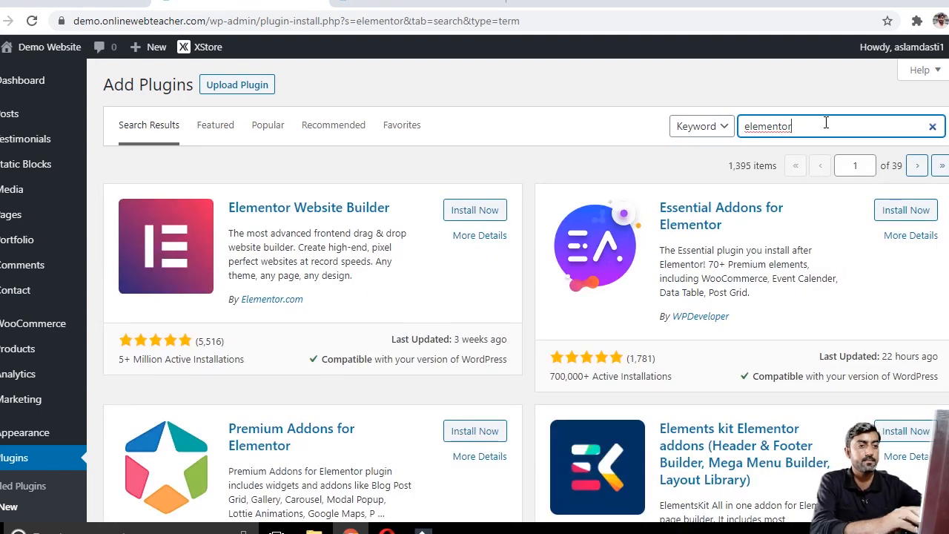
left_click(481, 212)
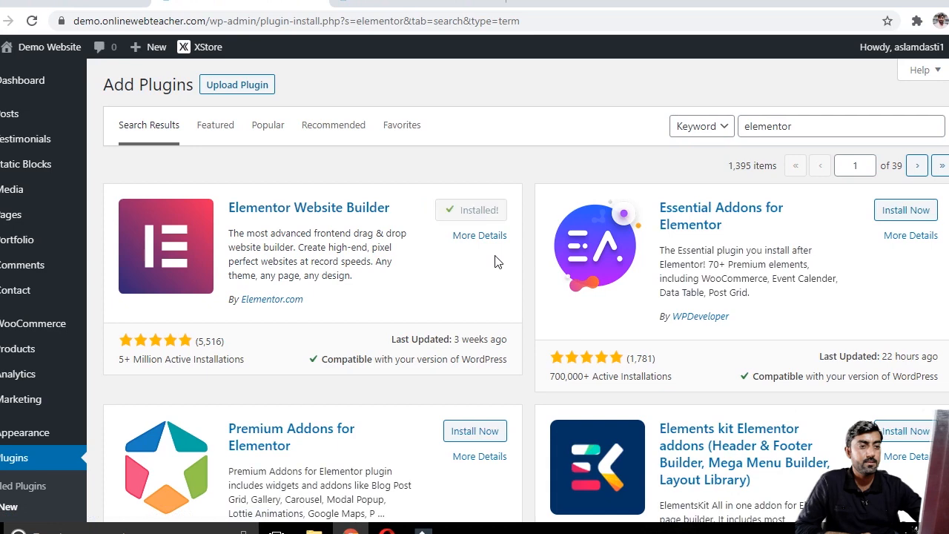
left_click(488, 212)
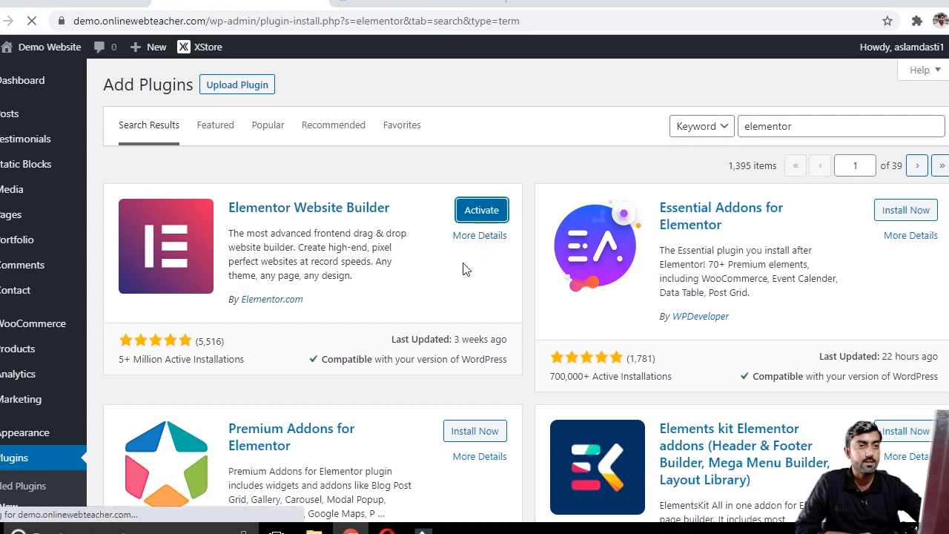
Step: Upload the js_composer.zip plugin file, install it and activate it
left_click(199, 87)
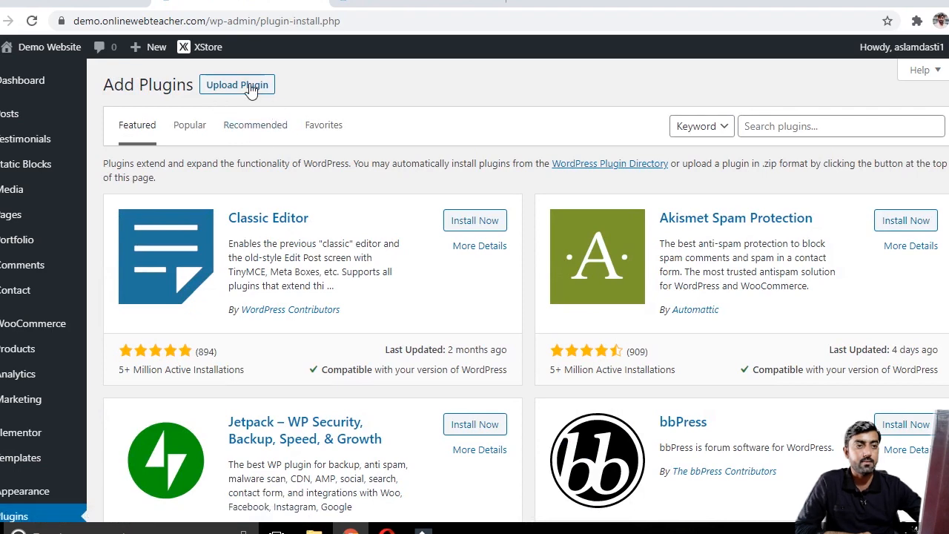
left_click(250, 89)
left_click(432, 219)
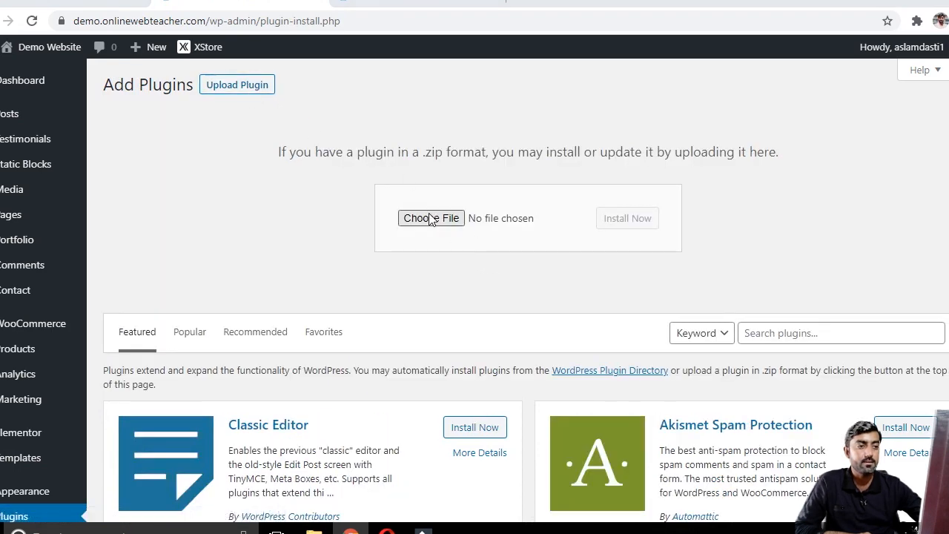
scroll(223, 200, "down", 2)
double_click(167, 185)
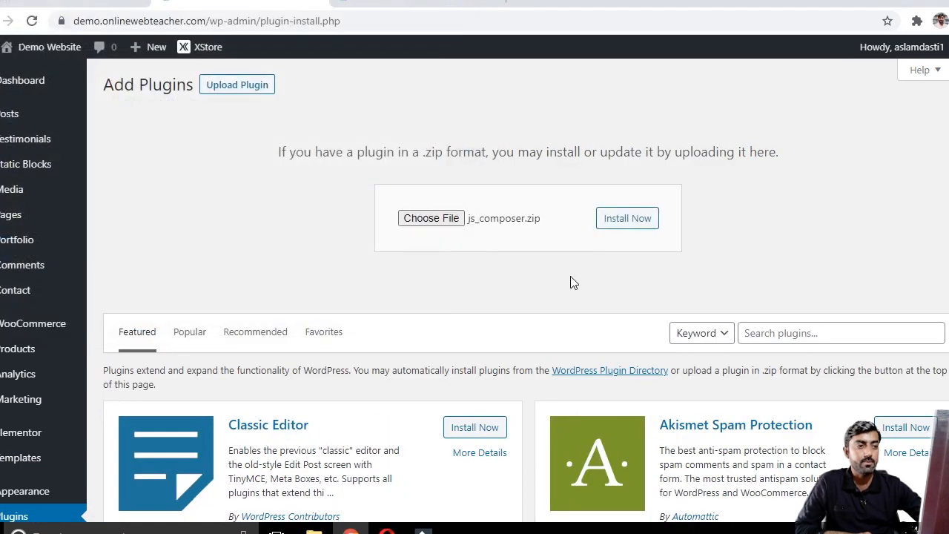
left_click(634, 220)
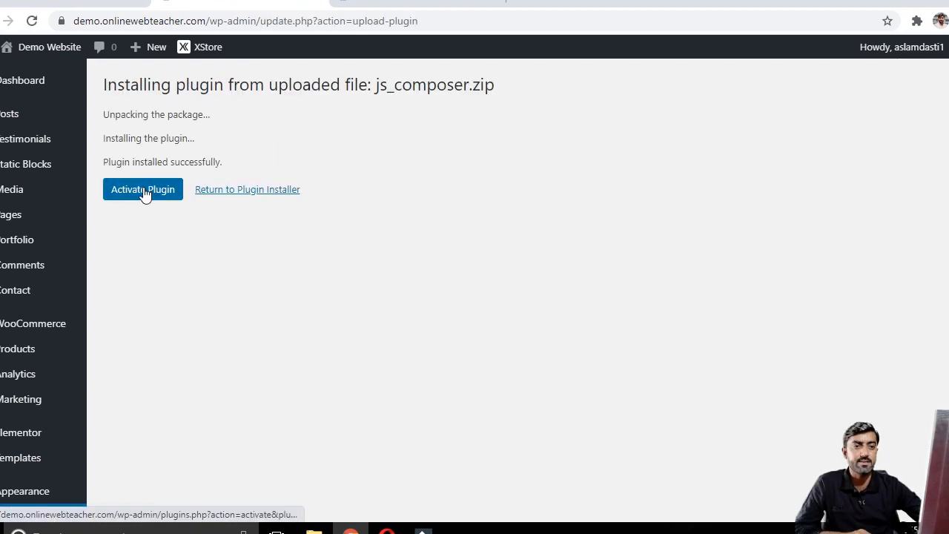
left_click(144, 191)
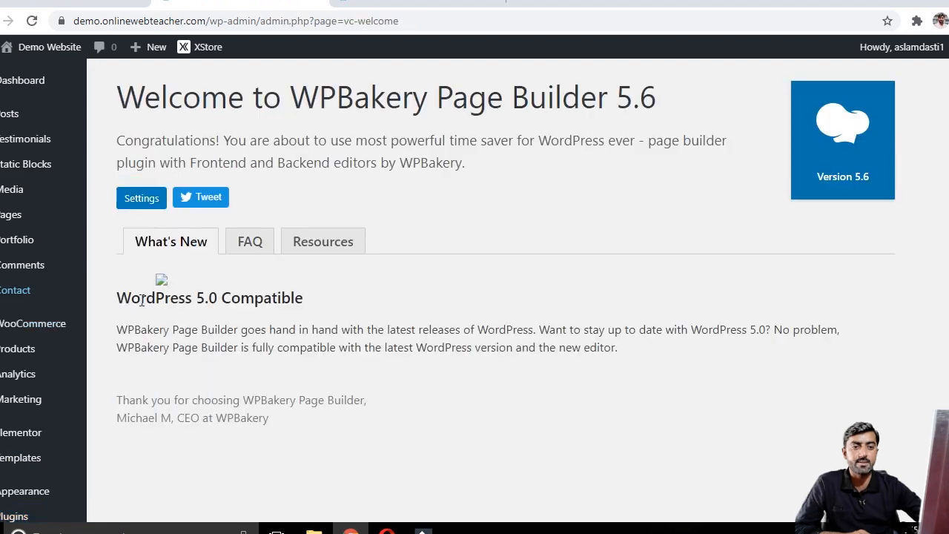
scroll(185, 245, "down", 1)
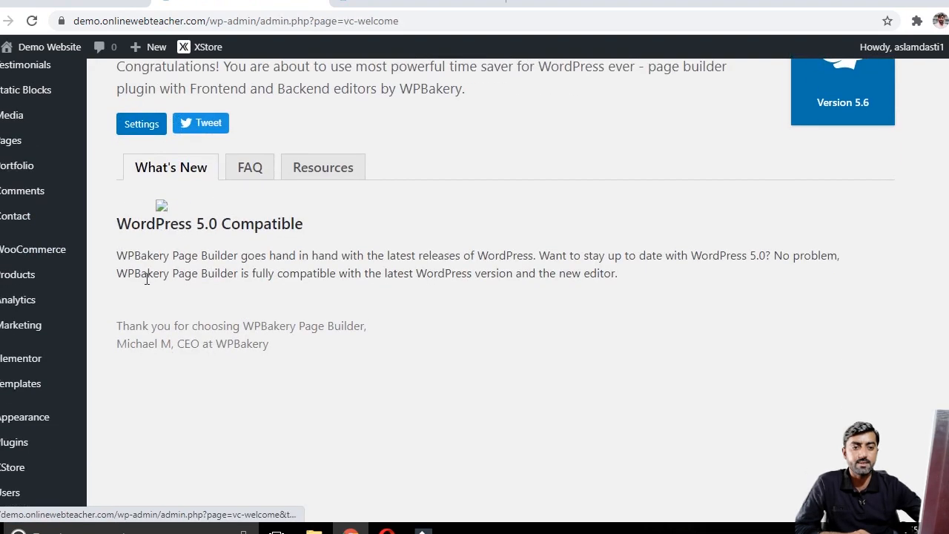
Step: Open the XStore Import Demos page
scroll(32, 311, "up", 1)
mouse_move(48, 376)
scroll(49, 376, "down", 2)
mouse_move(18, 401)
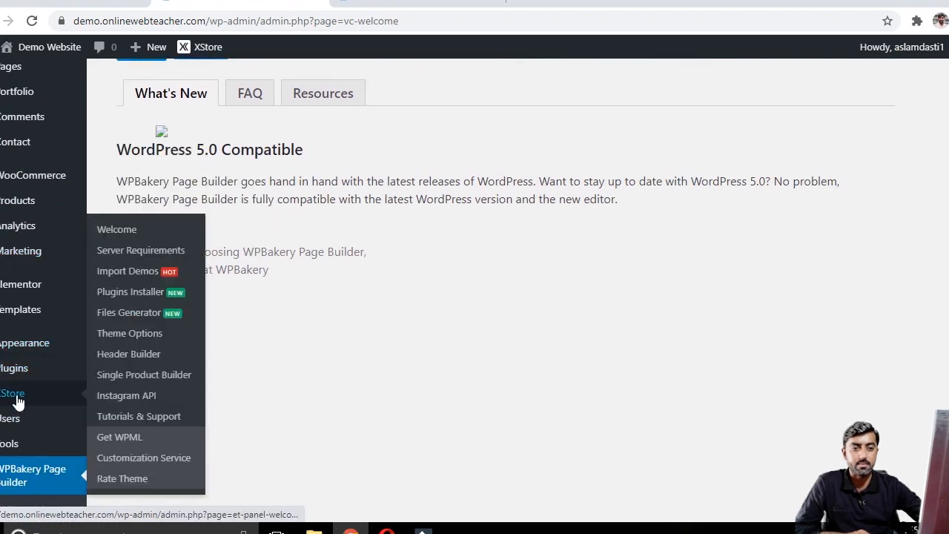
left_click(143, 273)
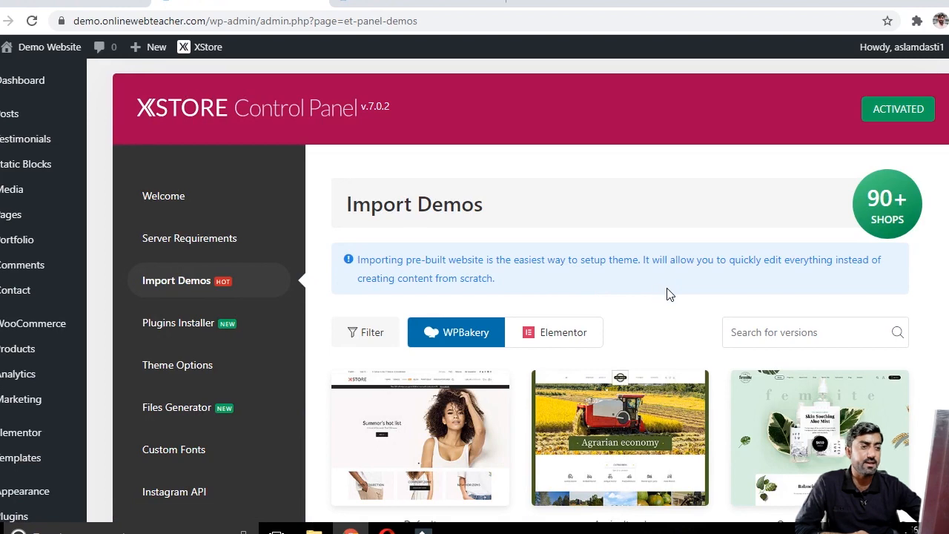
Step: Browse the list of WPBakery demo versions
scroll(667, 295, "down", 1)
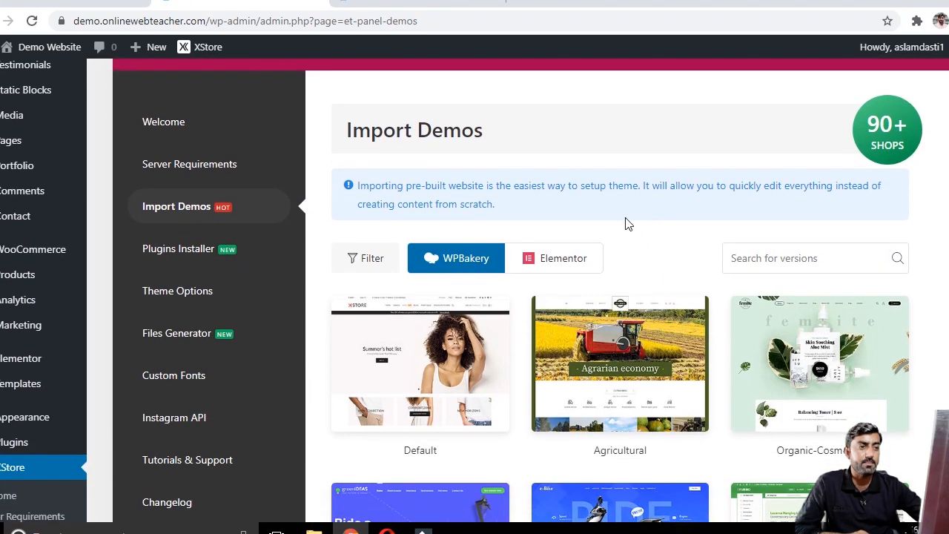
scroll(643, 249, "down", 3)
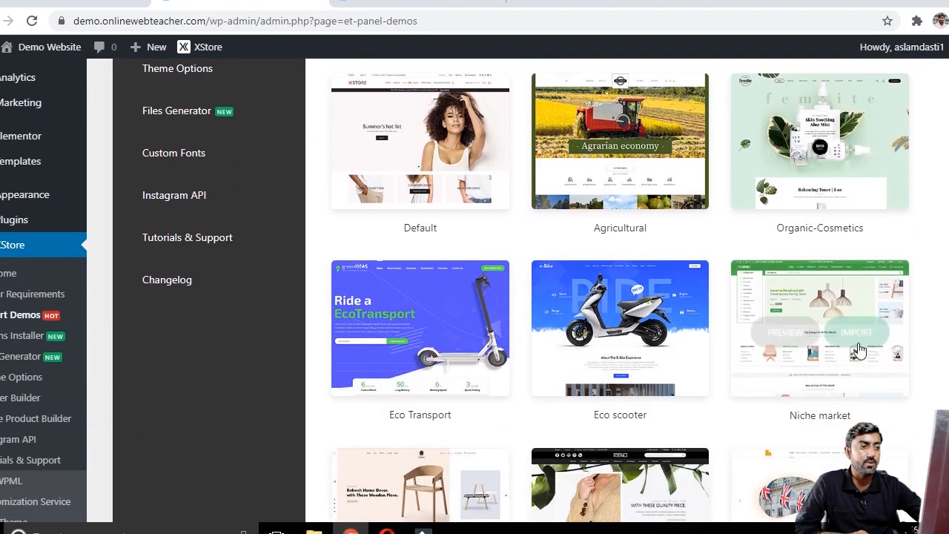
scroll(641, 222, "up", 1)
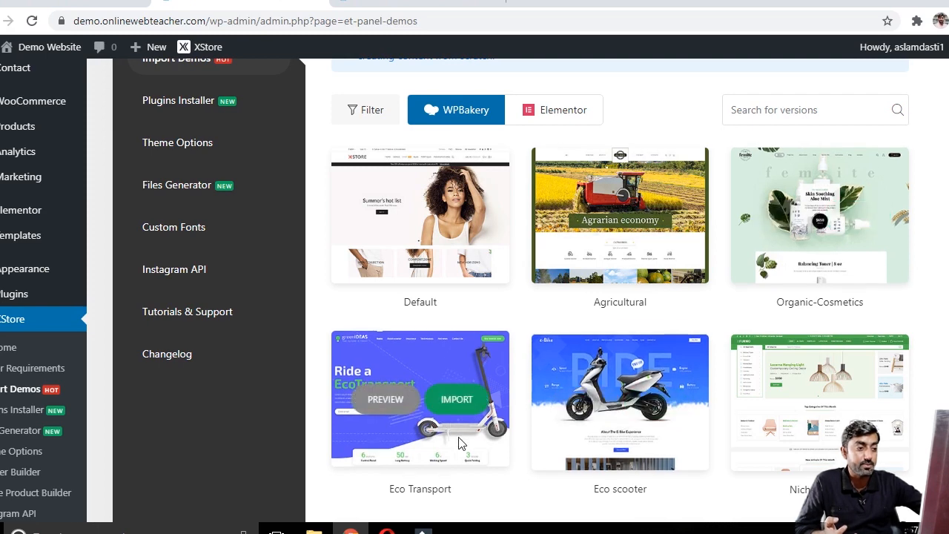
scroll(459, 442, "down", 1)
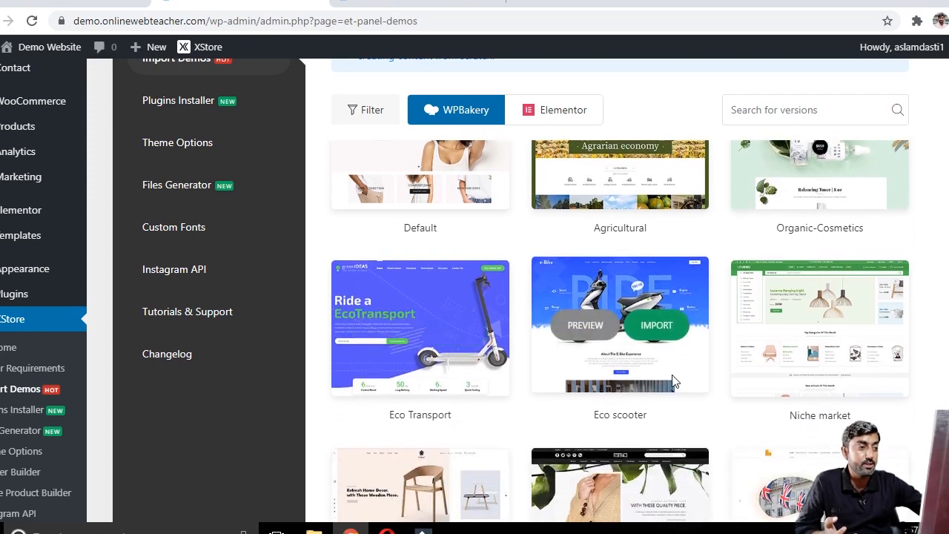
scroll(861, 363, "down", 2)
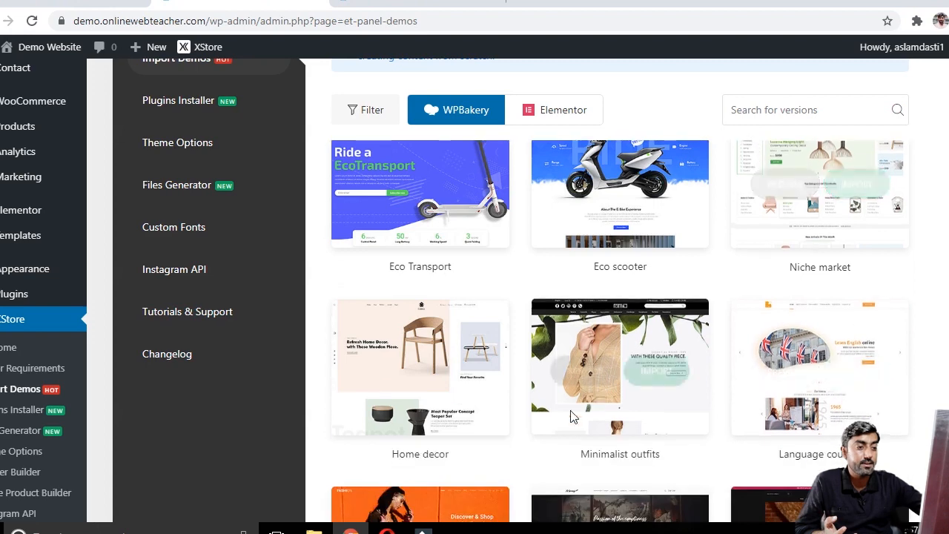
scroll(596, 396, "down", 5)
scroll(608, 270, "down", 2)
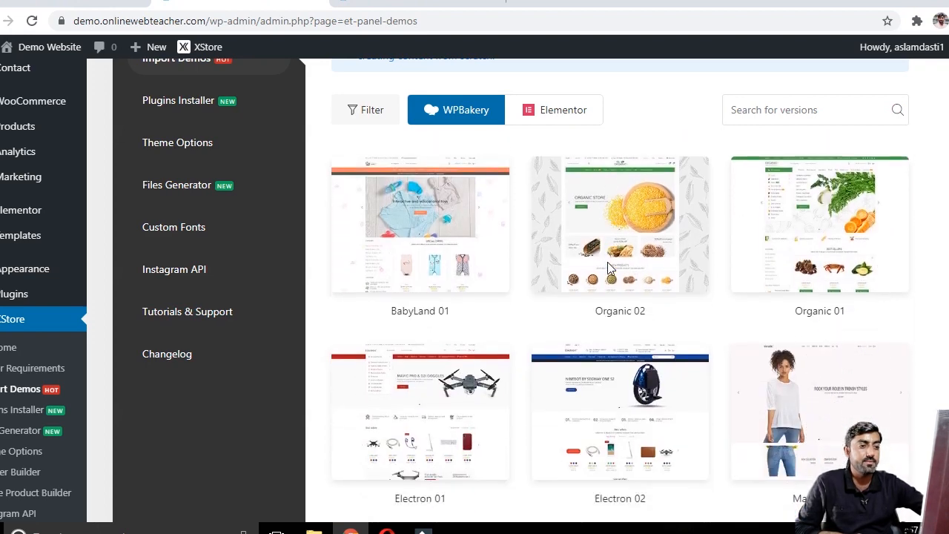
scroll(608, 269, "down", 2)
scroll(609, 269, "down", 2)
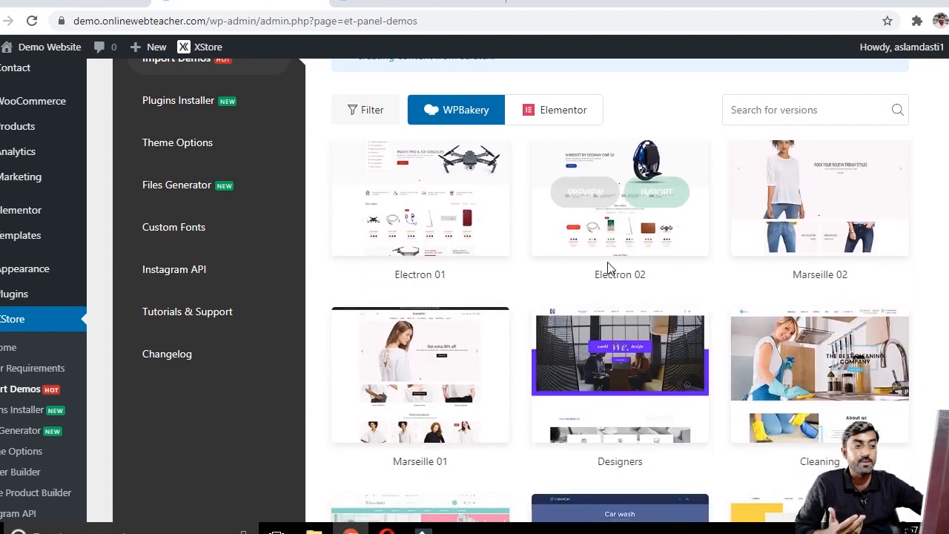
scroll(608, 269, "down", 2)
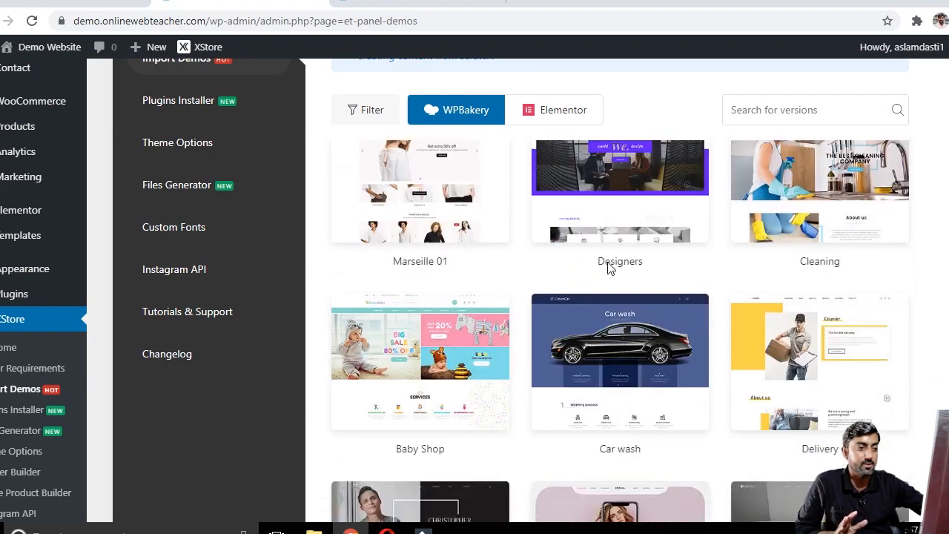
scroll(608, 267, "up", 8)
scroll(608, 262, "up", 5)
mouse_move(857, 381)
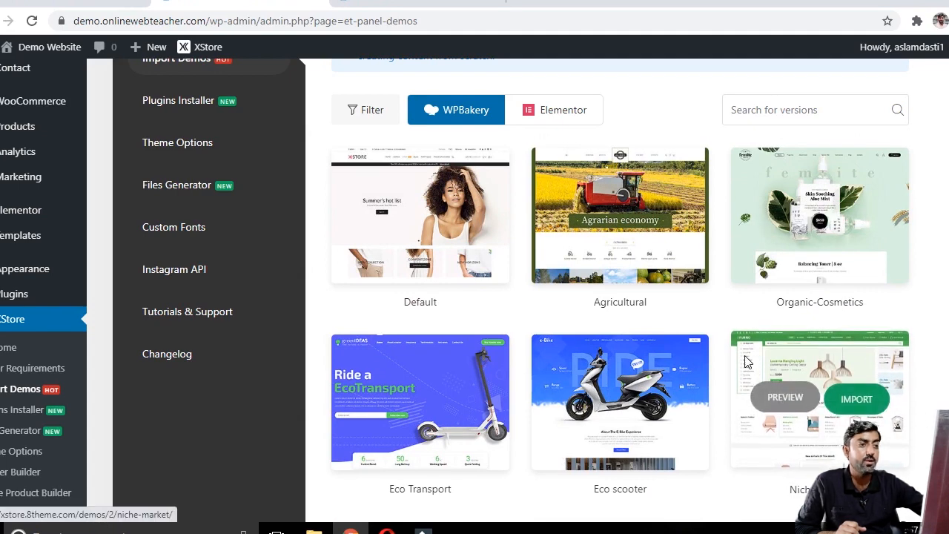
Step: Open the Agricultural and Niche market demo previews in new browser tabs
mouse_move(600, 213)
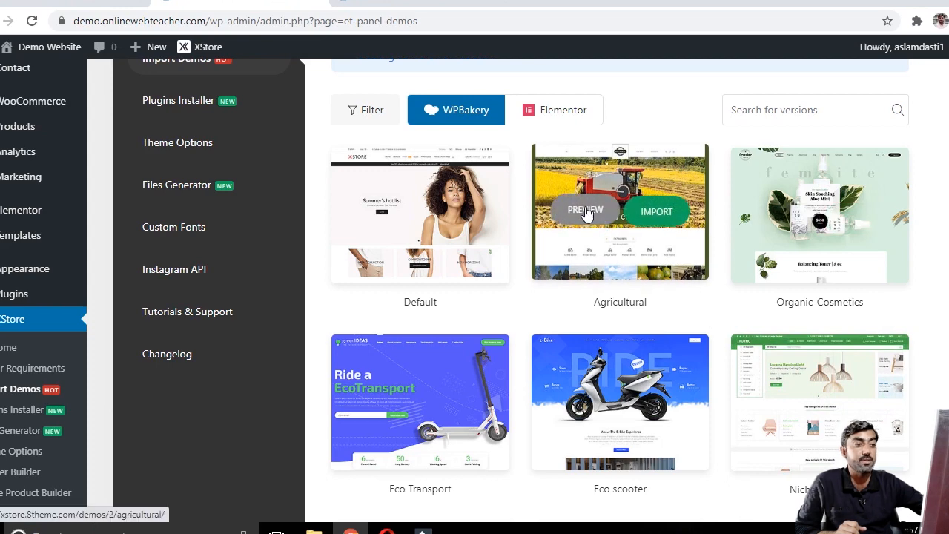
right_click(586, 212)
left_click(601, 218)
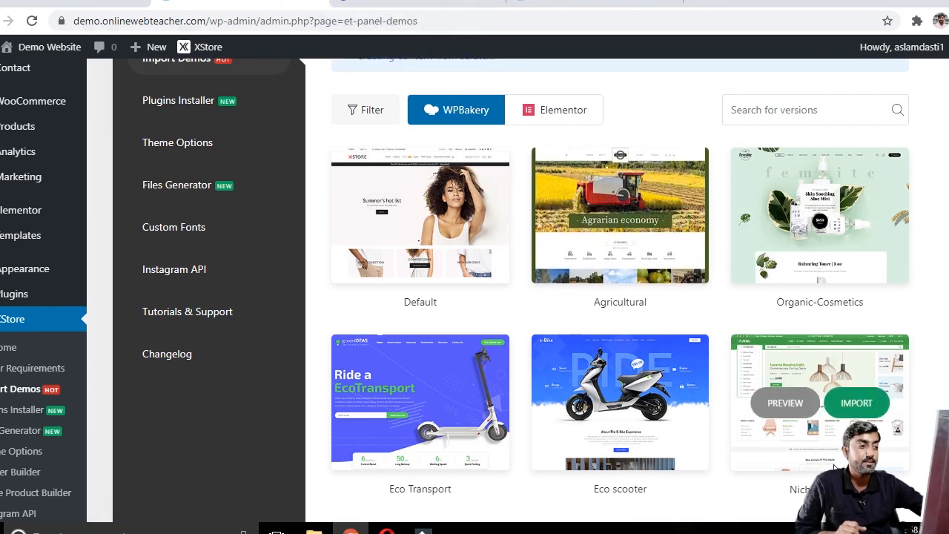
right_click(782, 395)
left_click(799, 278)
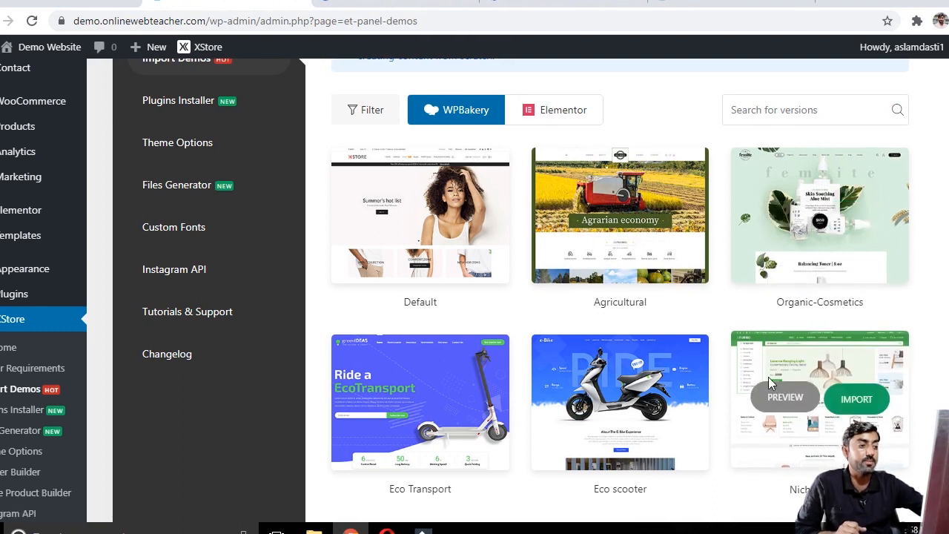
Step: Examine the Agricultural and Niche market demo previews, then return to the Import Demos page
left_click(443, 3)
scroll(547, 273, "down", 1)
scroll(546, 272, "down", 5)
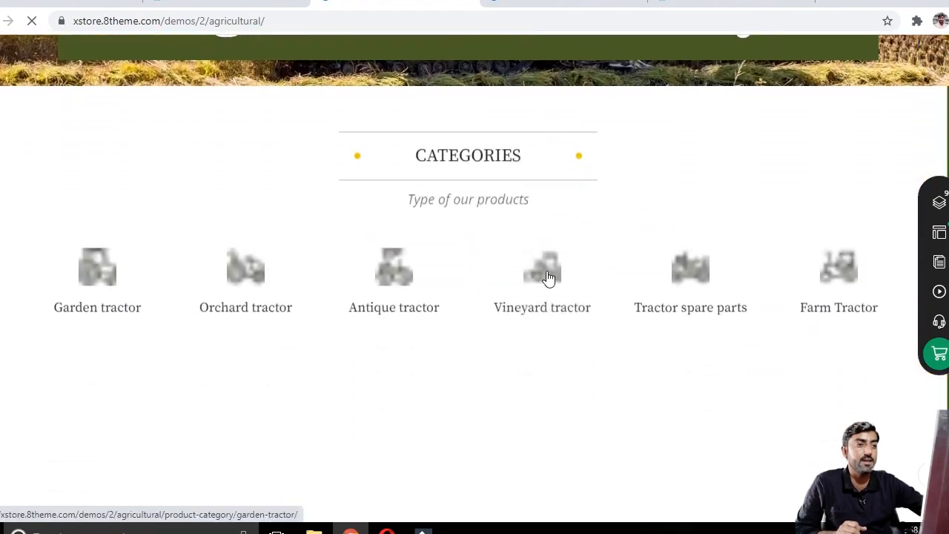
scroll(545, 277, "down", 4)
scroll(545, 277, "up", 10)
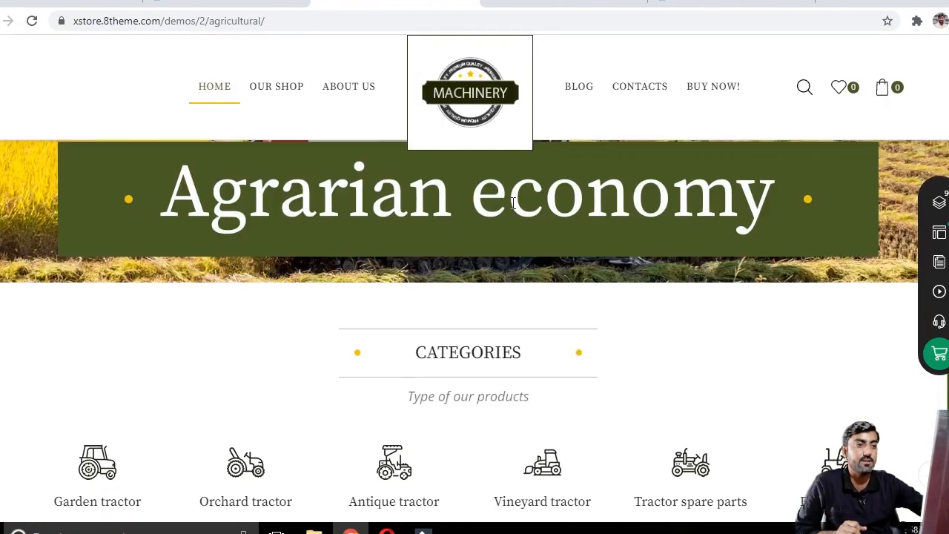
left_click(564, 3)
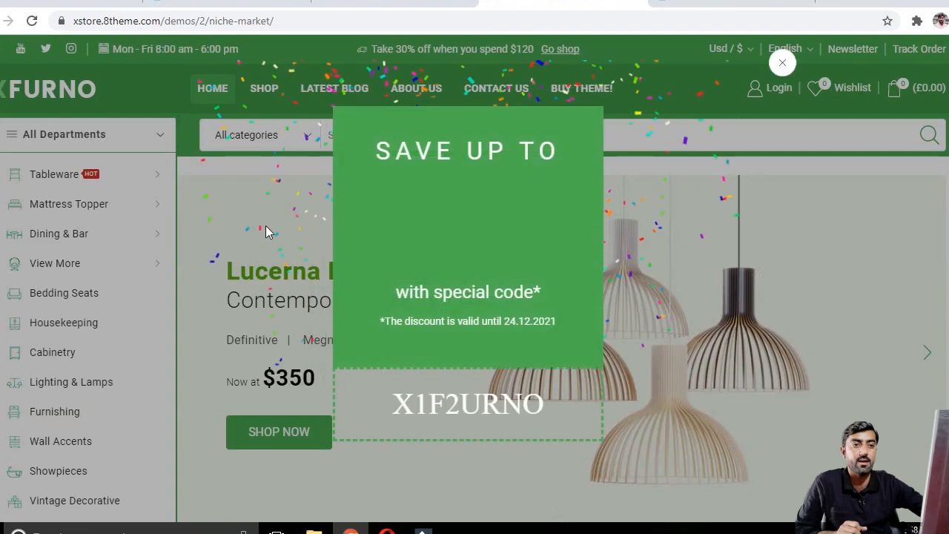
left_click(615, 238)
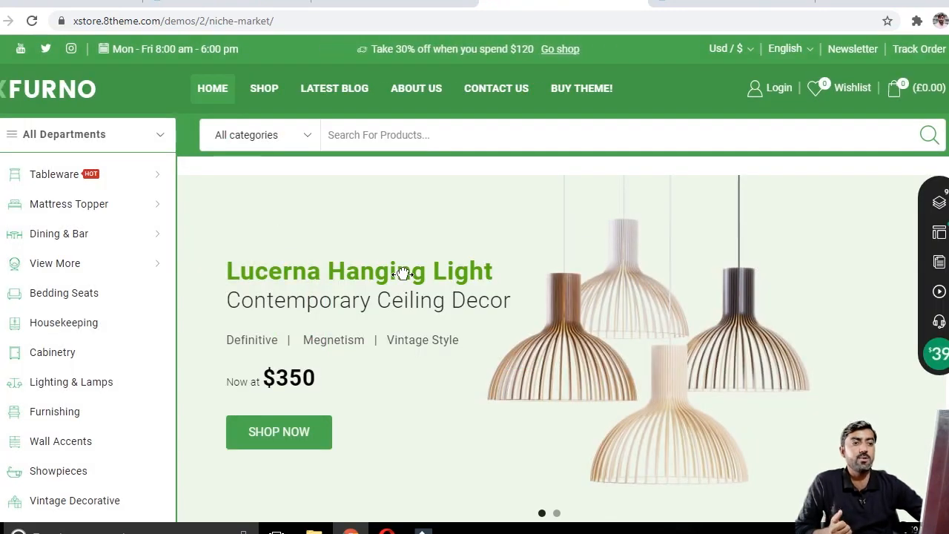
left_click(400, 2)
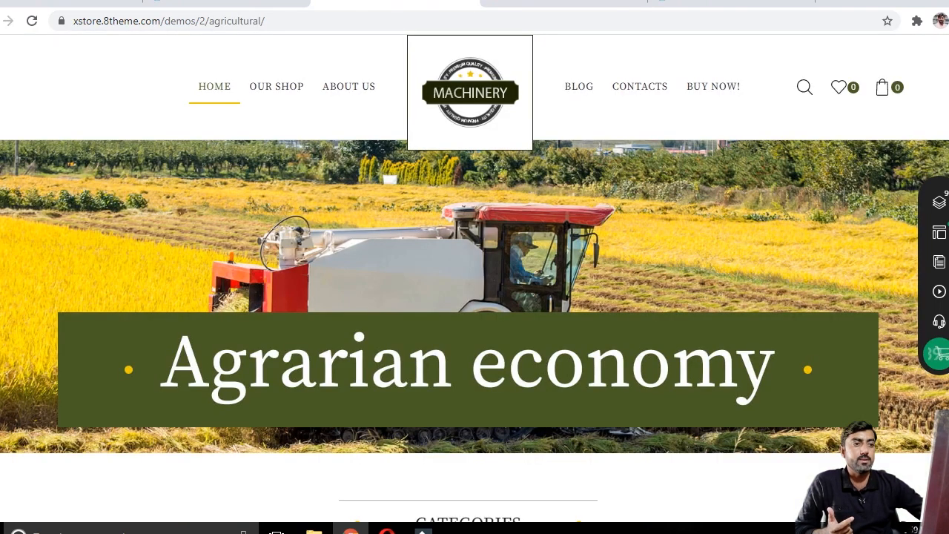
left_click(227, 2)
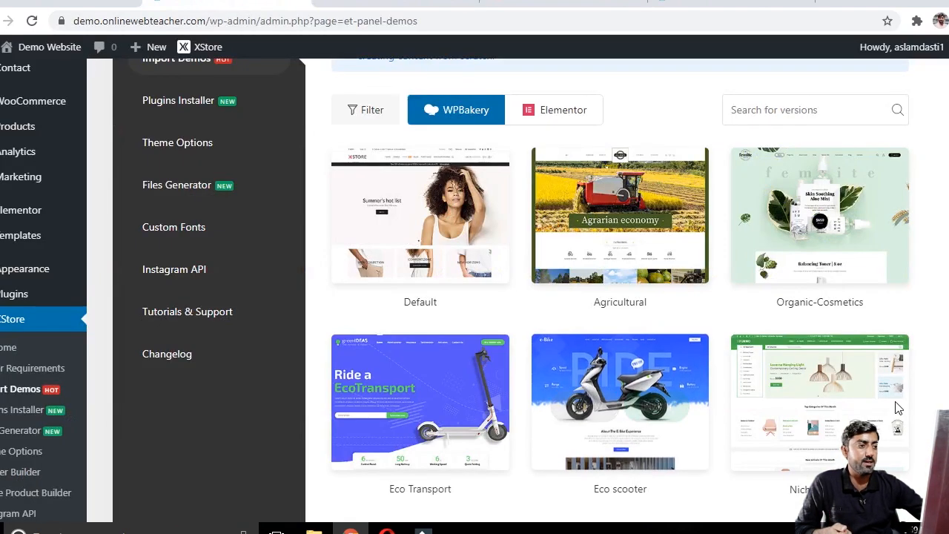
Step: Start importing the Niche market demo and create and use the XStore Child theme
mouse_move(872, 400)
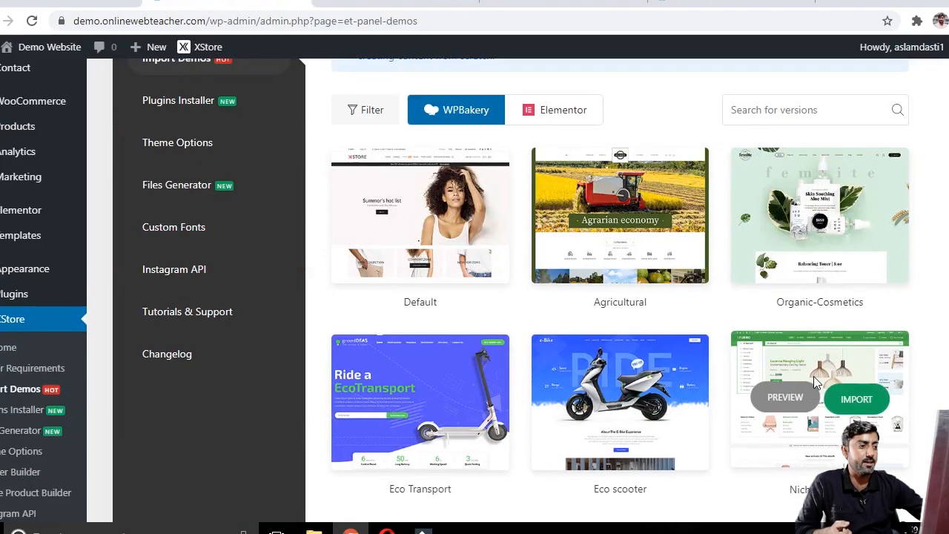
left_click(857, 401)
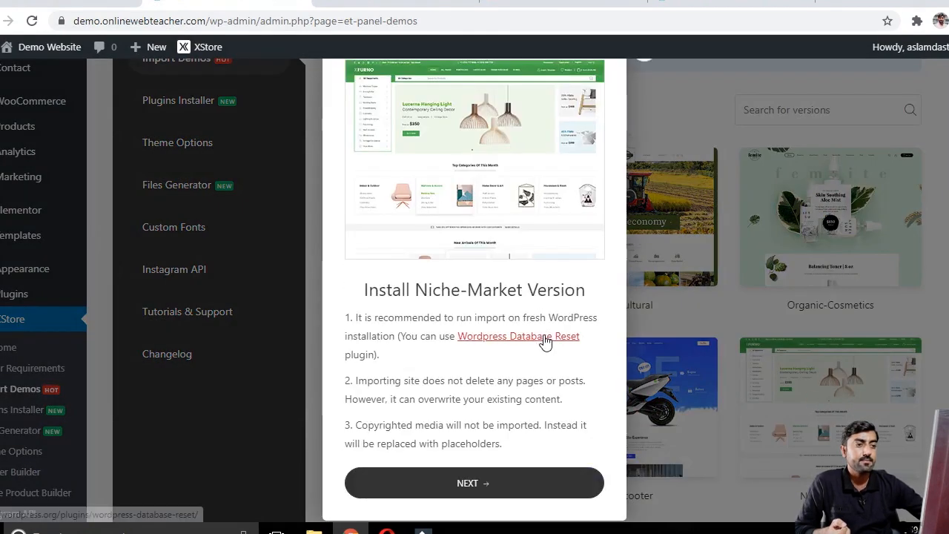
left_click(471, 484)
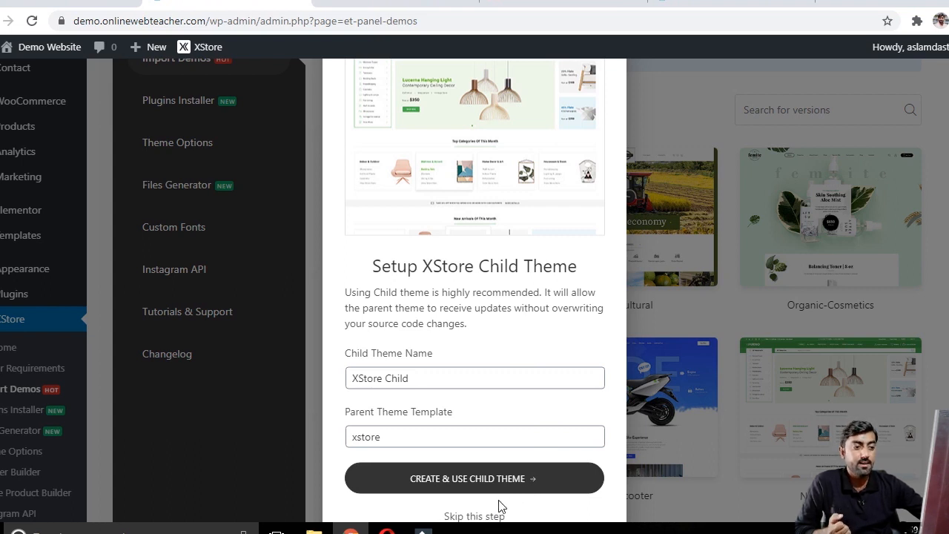
left_click(477, 481)
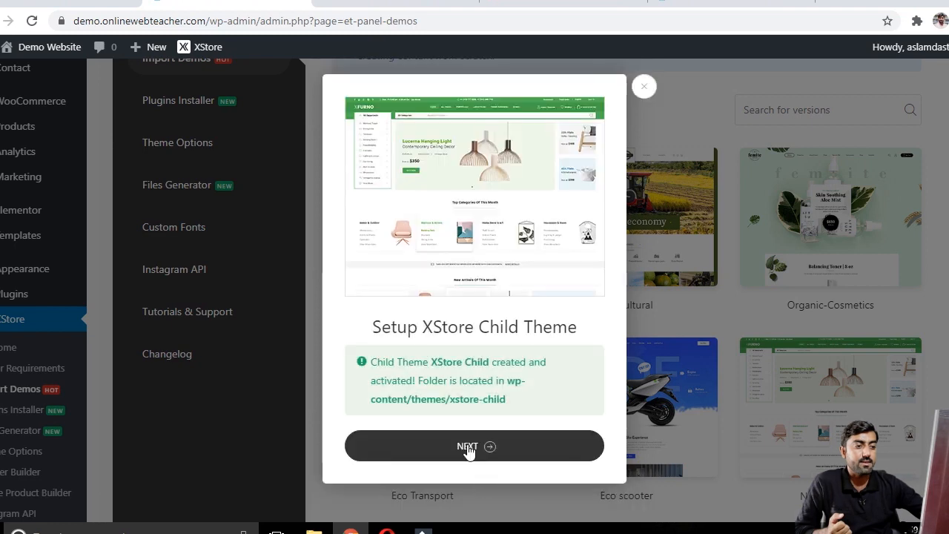
left_click(466, 451)
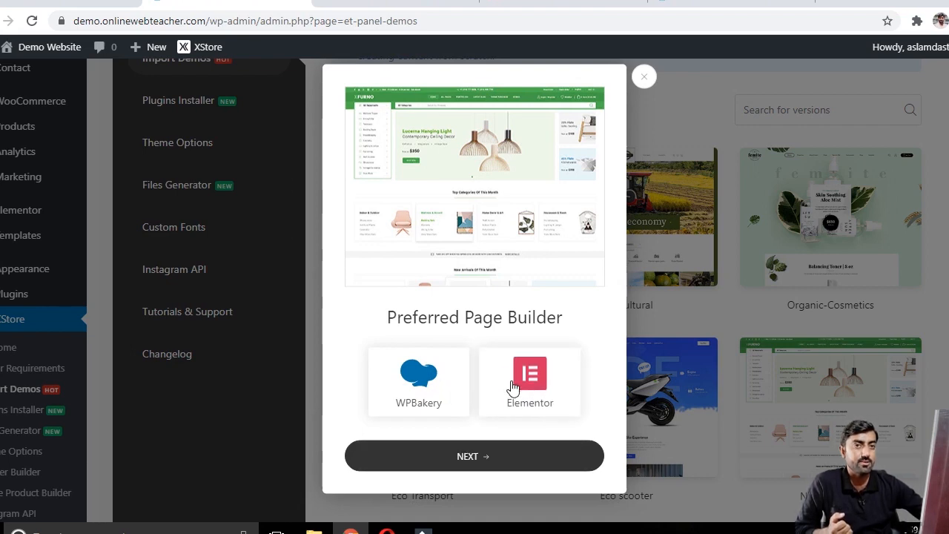
Step: Continue past the preferred page builder and required plugins screens to complete the demo import
left_click(474, 456)
left_click(474, 449)
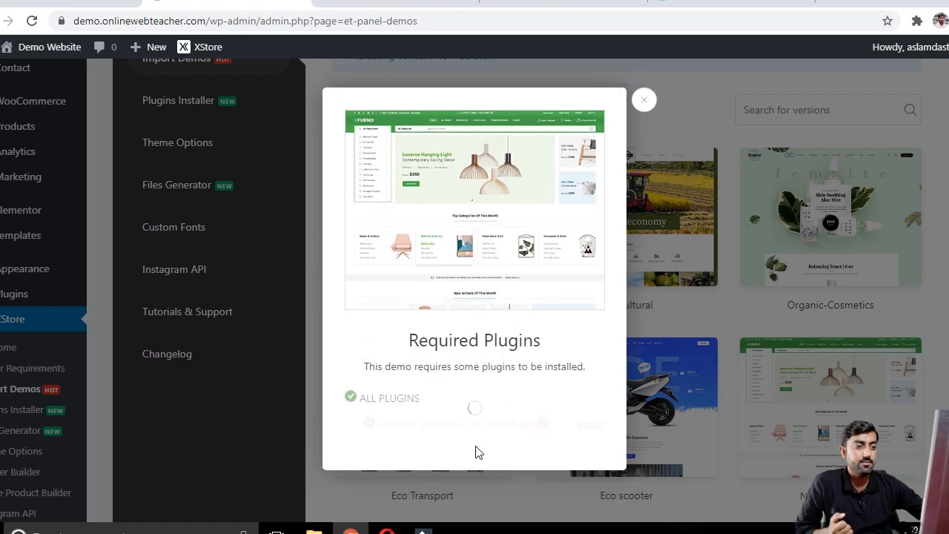
left_click(462, 478)
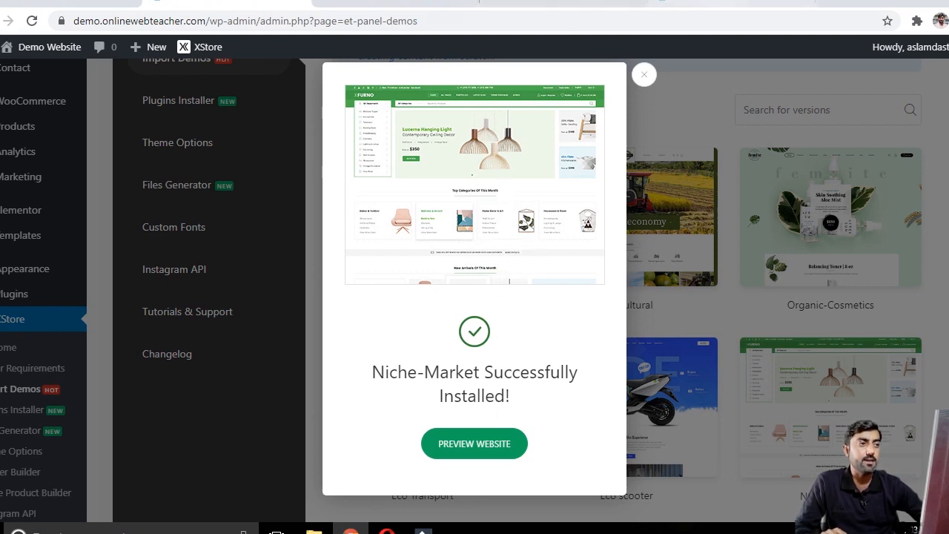
Step: Preview the website and return to the import dialog
left_click(475, 443)
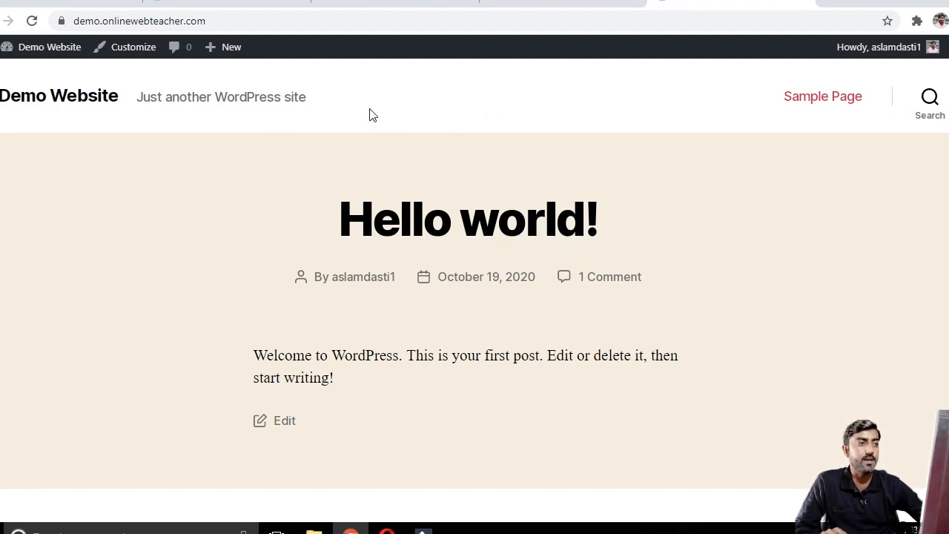
scroll(356, 165, "down", 7)
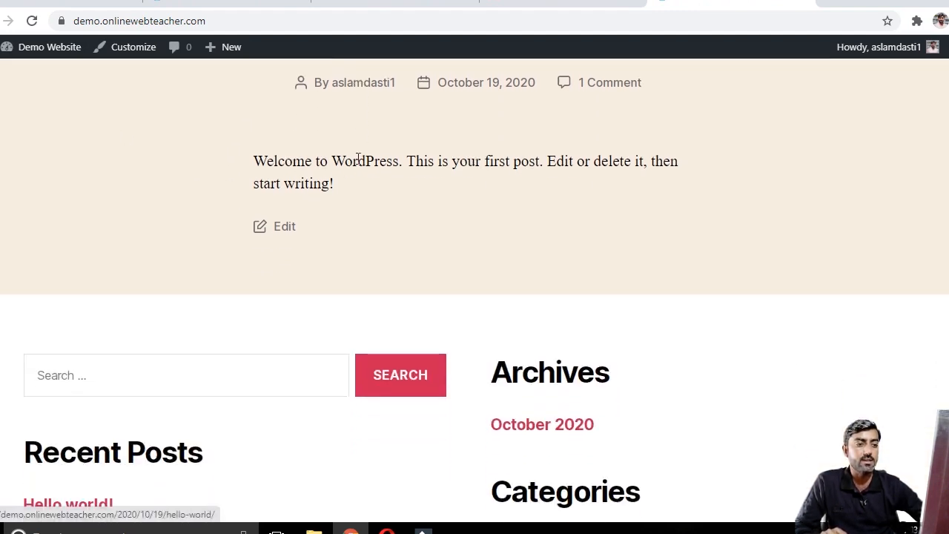
scroll(357, 165, "up", 5)
scroll(357, 164, "up", 2)
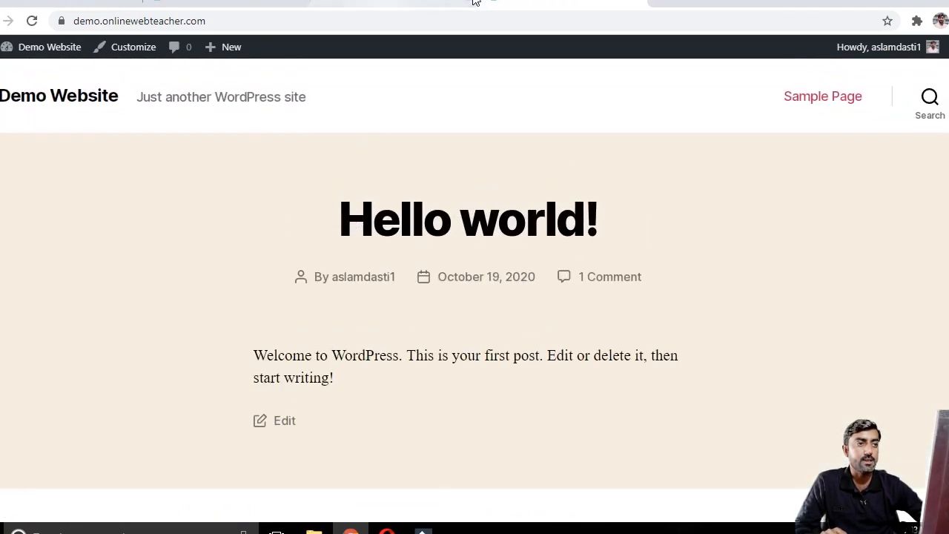
left_click(259, 3)
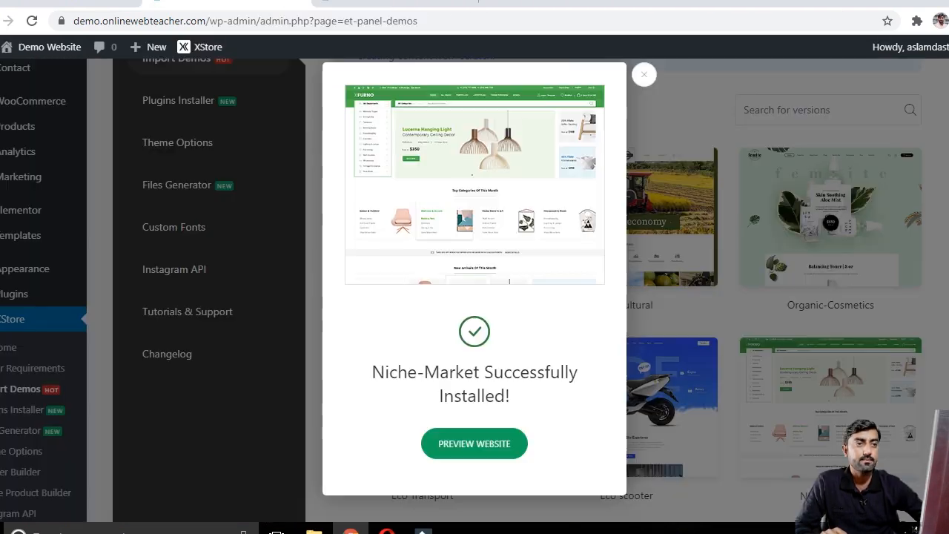
Step: Preview the website again and scroll through the imported Niche market homepage
left_click(480, 448)
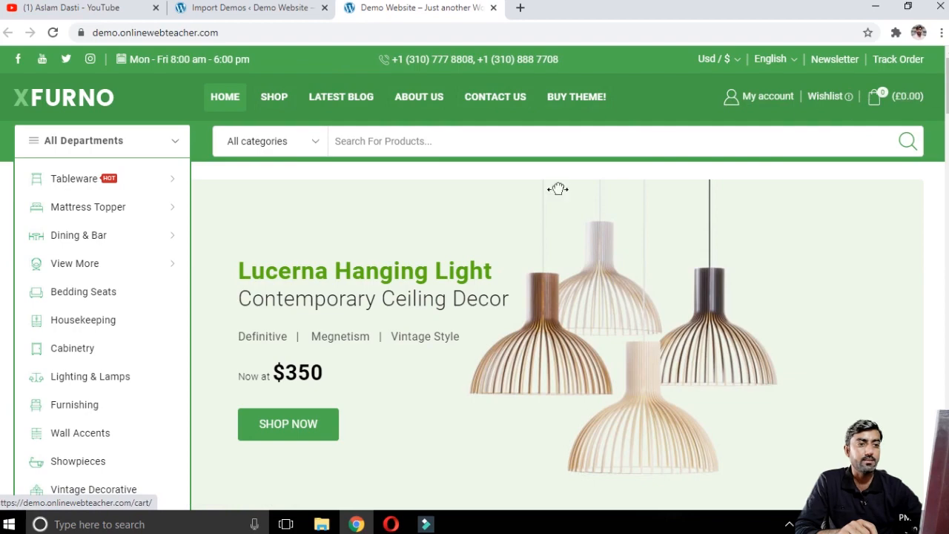
scroll(142, 290, "down", 1)
scroll(398, 287, "down", 8)
scroll(399, 294, "up", 7)
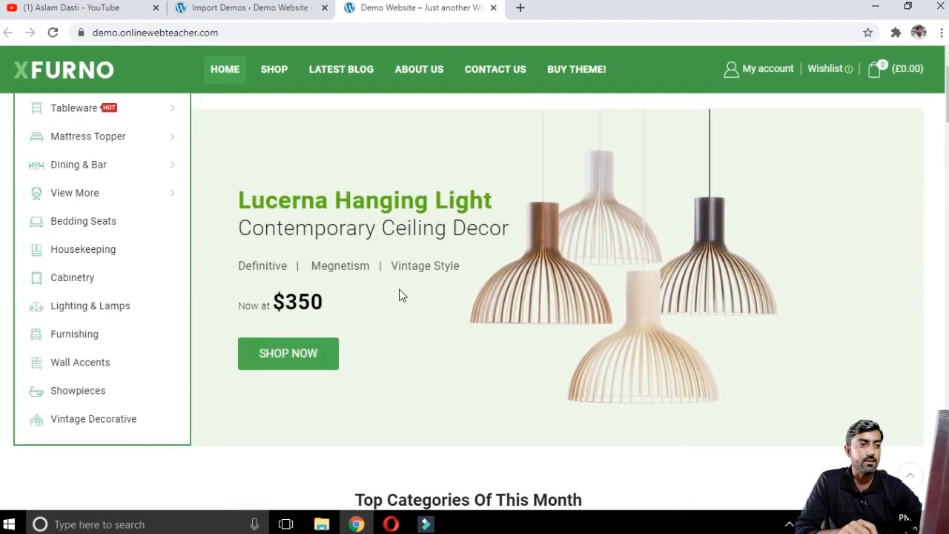
scroll(399, 293, "up", 2)
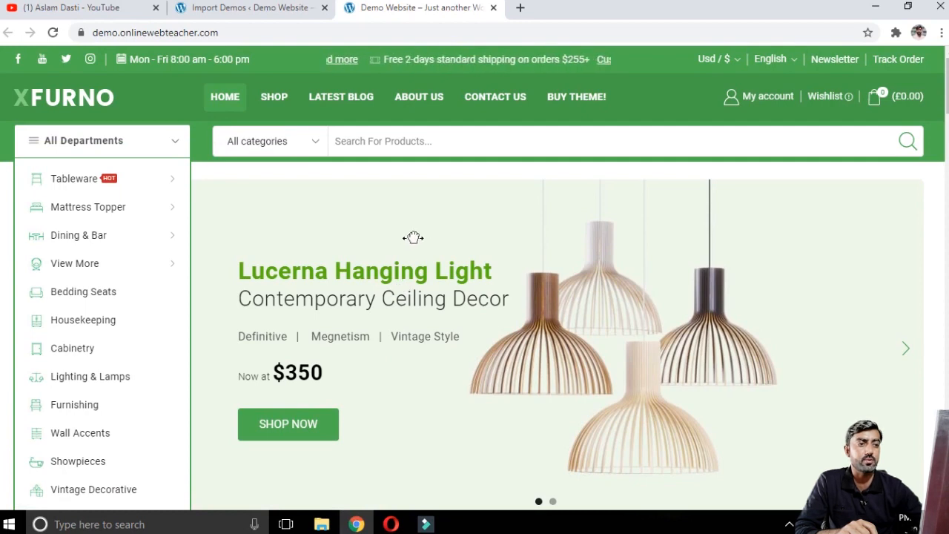
scroll(413, 239, "down", 4)
scroll(415, 244, "down", 2)
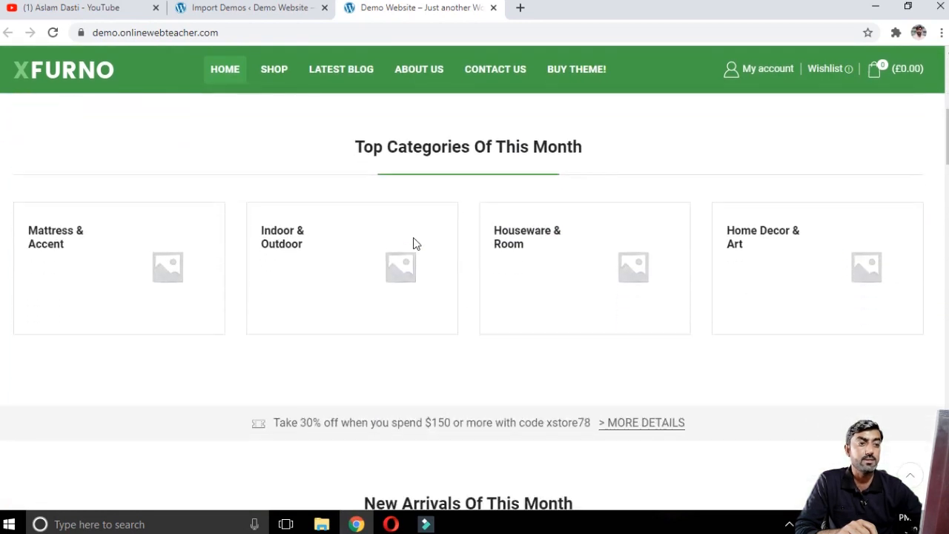
Step: Scroll through the rest of the imported Niche market homepage and return to its top
scroll(417, 254, "down", 3)
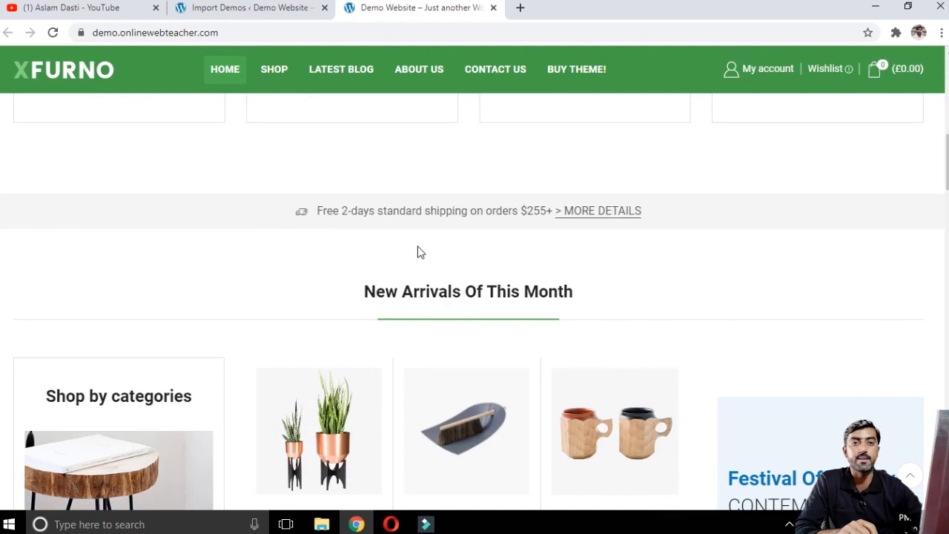
scroll(418, 253, "down", 3)
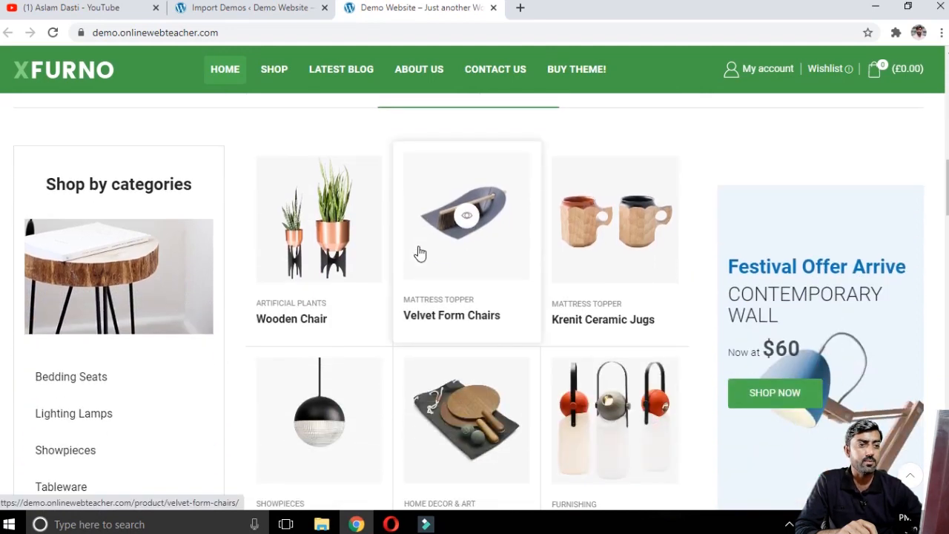
scroll(419, 253, "down", 4)
scroll(419, 253, "down", 11)
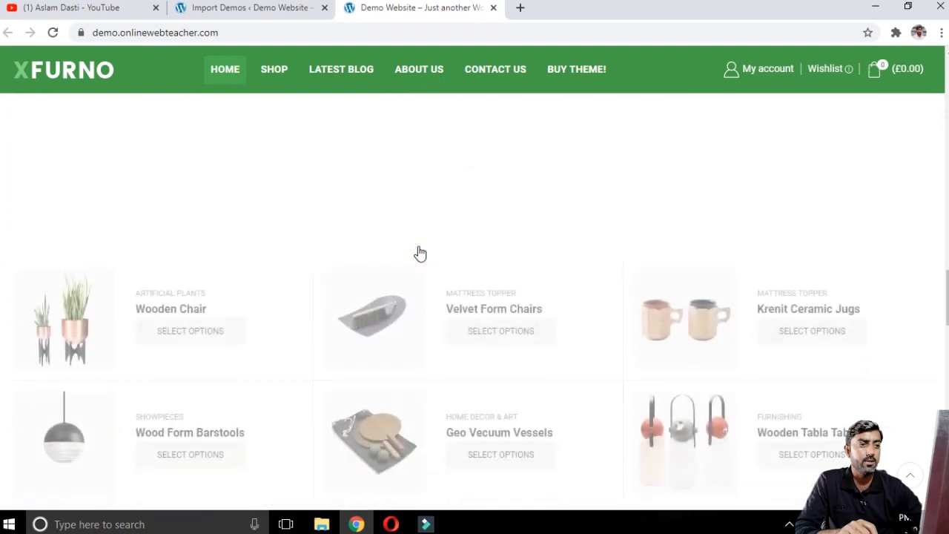
scroll(419, 246, "up", 5)
scroll(449, 301, "down", 9)
scroll(448, 300, "down", 10)
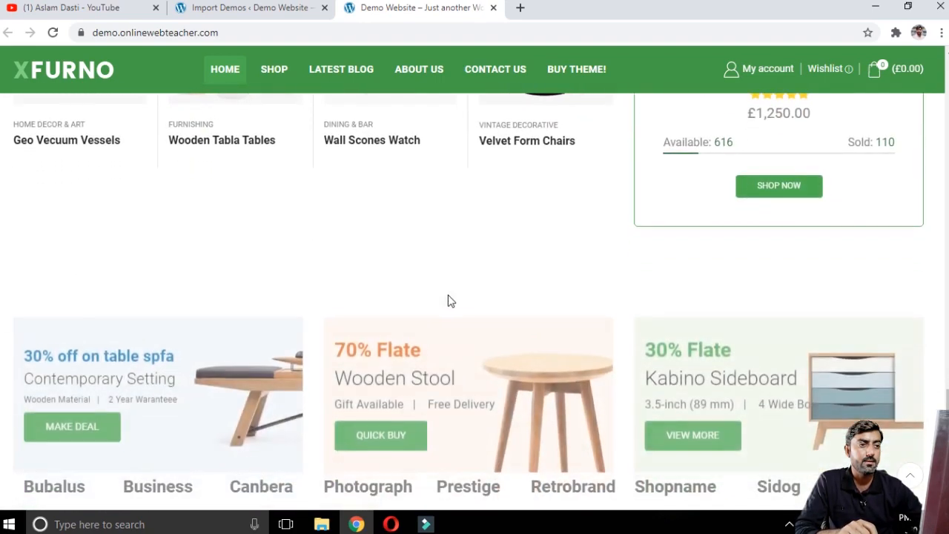
key("Home")
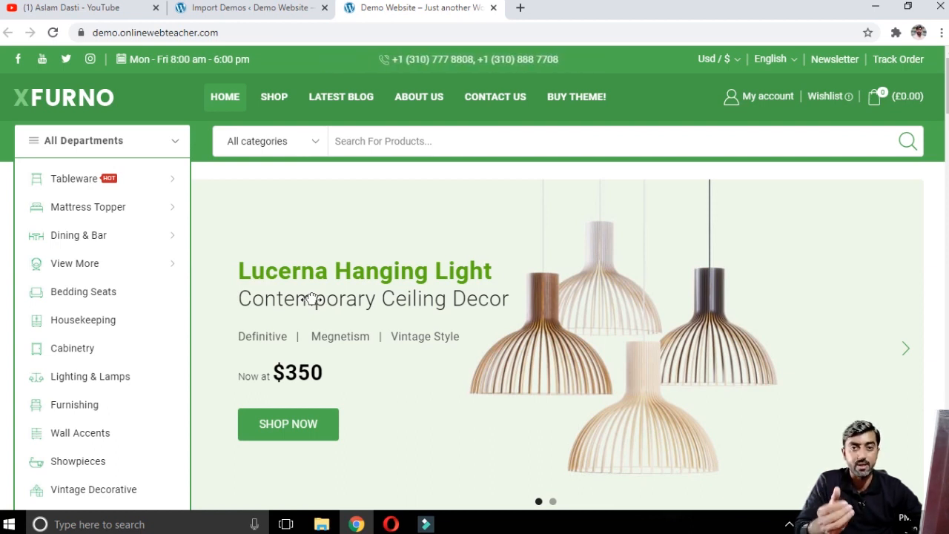
Step: Switch back to the Import Demos admin page and scroll through the demo list and XStore menu
key("ctrl+shift+Tab")
scroll(85, 283, "up", 4)
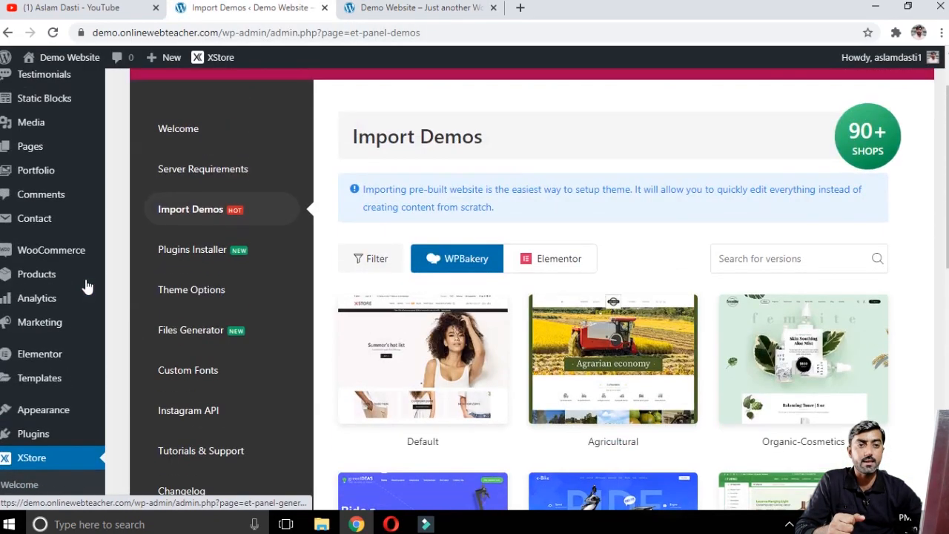
scroll(86, 286, "down", 3)
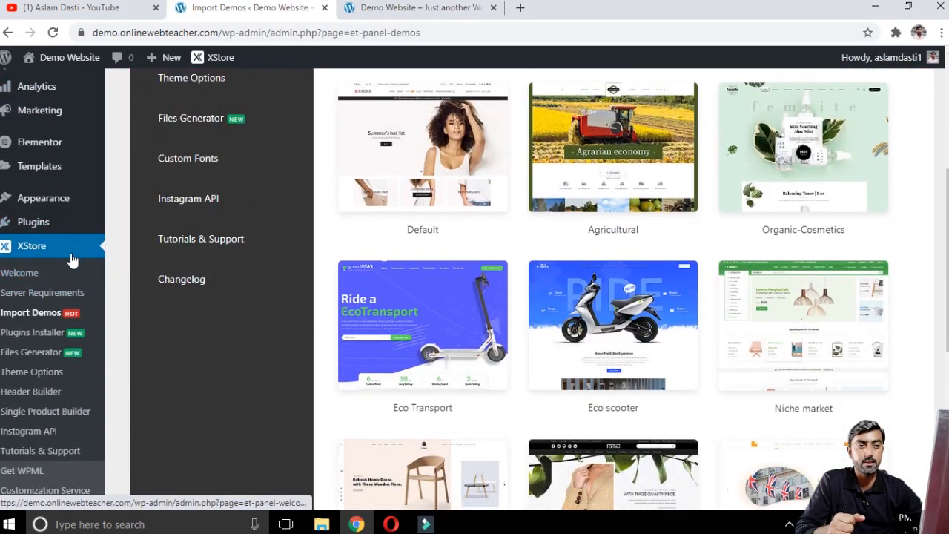
scroll(60, 256, "up", 3)
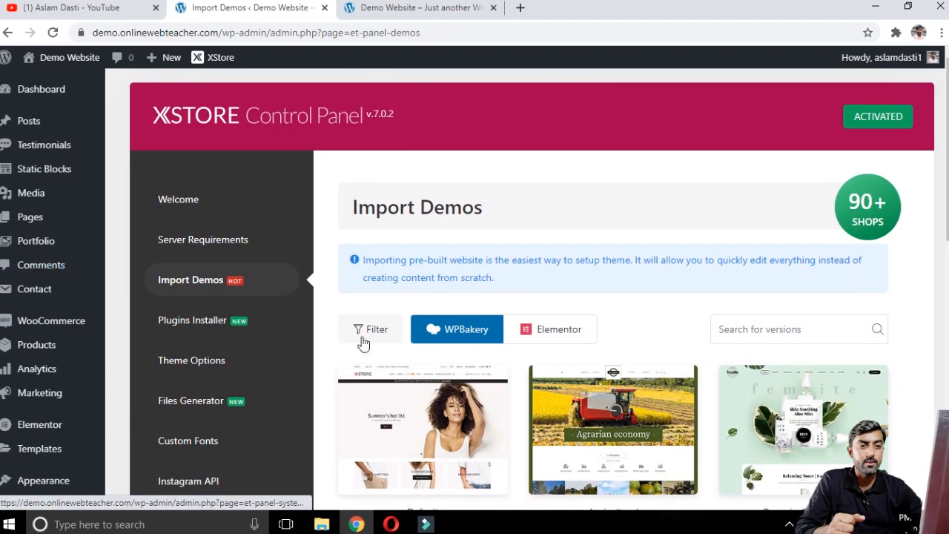
scroll(285, 312, "down", 1)
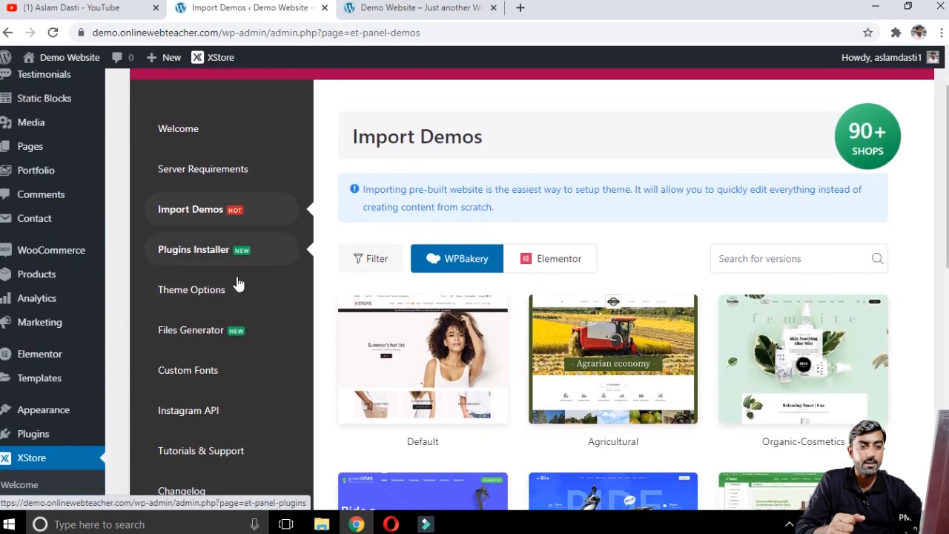
scroll(227, 298, "down", 4)
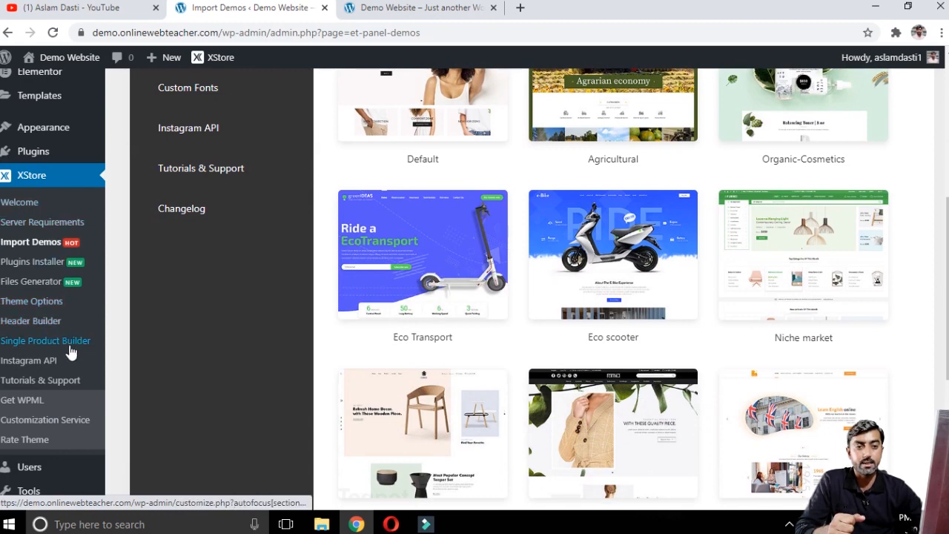
scroll(112, 367, "up", 1)
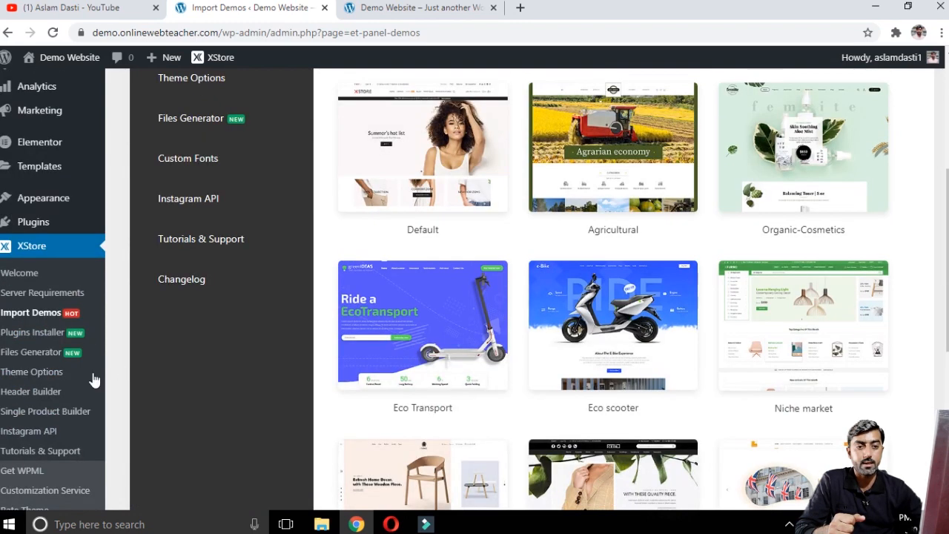
Step: Open XStore Theme Options in the customizer and inspect the General / Layout site layout choices
left_click(39, 377)
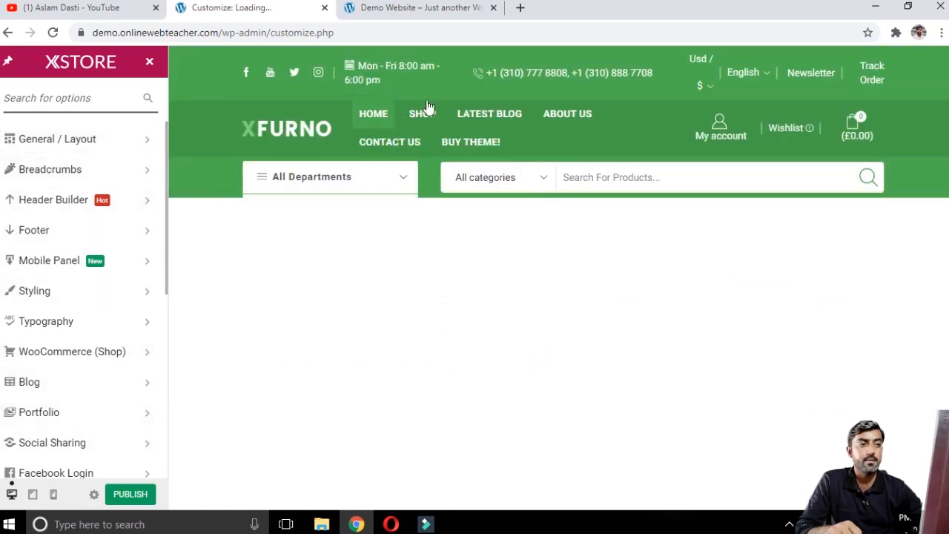
left_click(104, 147)
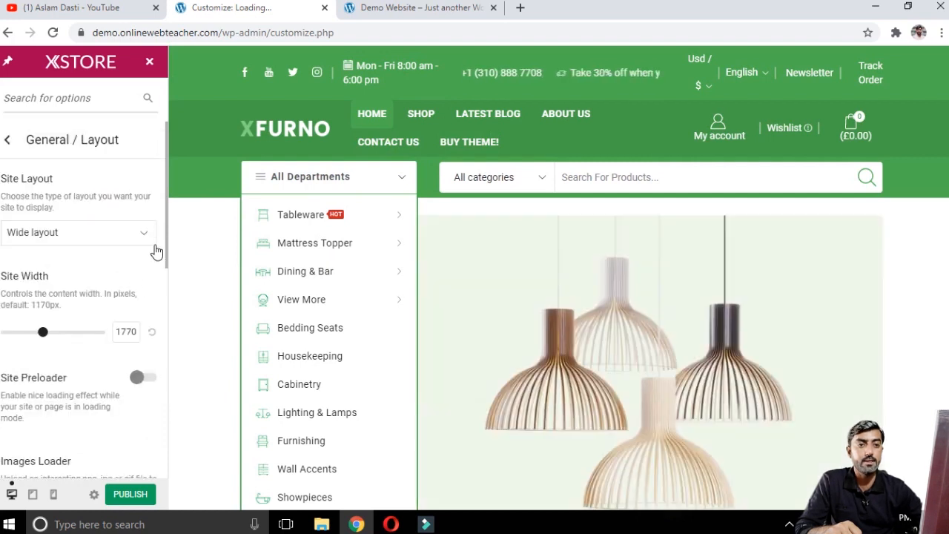
left_click(408, 8)
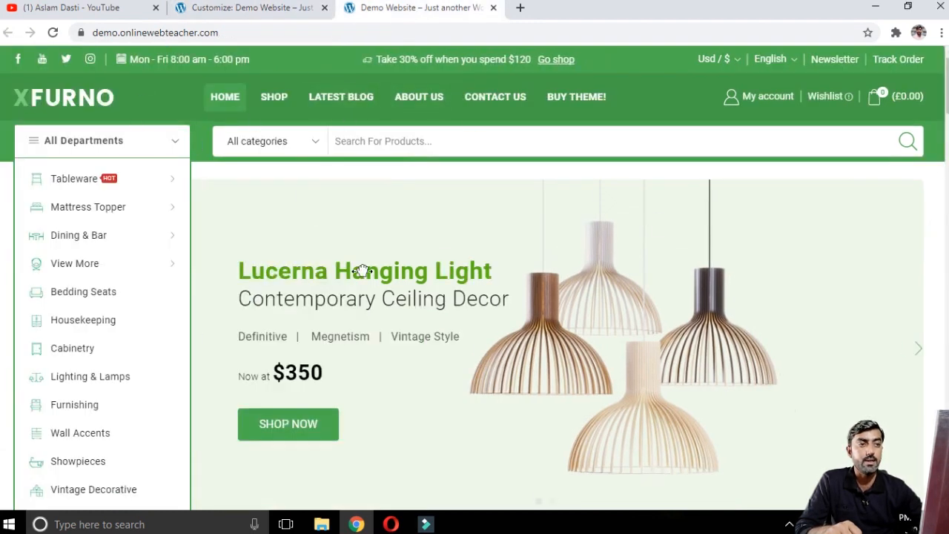
left_click(261, 6)
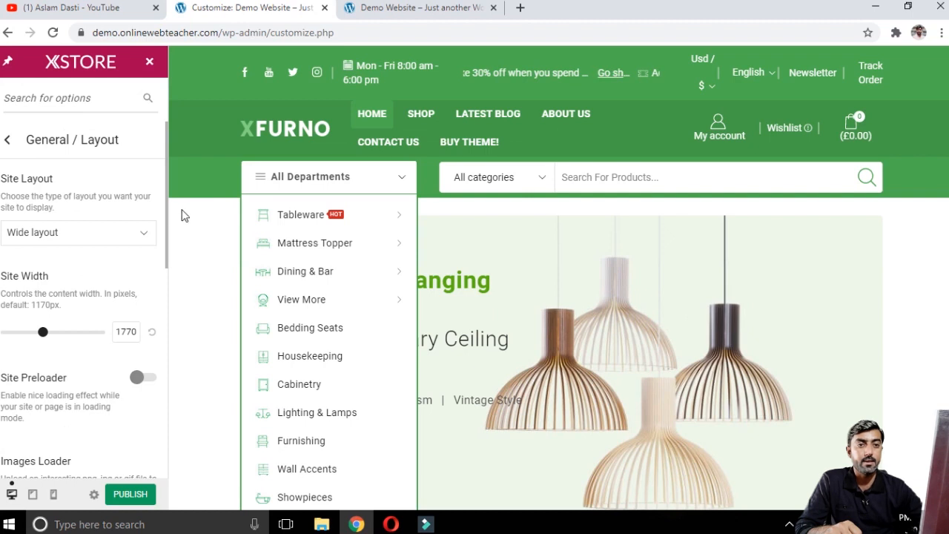
left_click(80, 235)
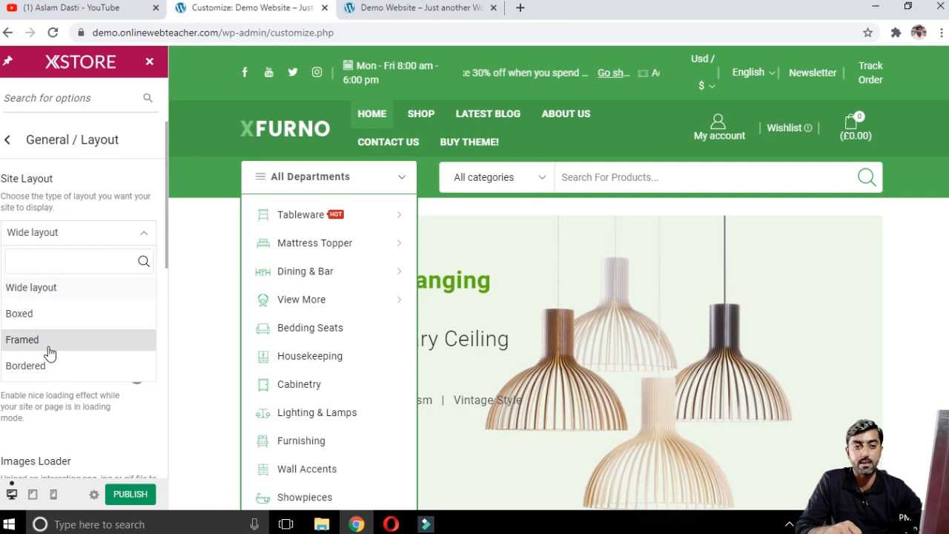
left_click(2, 224)
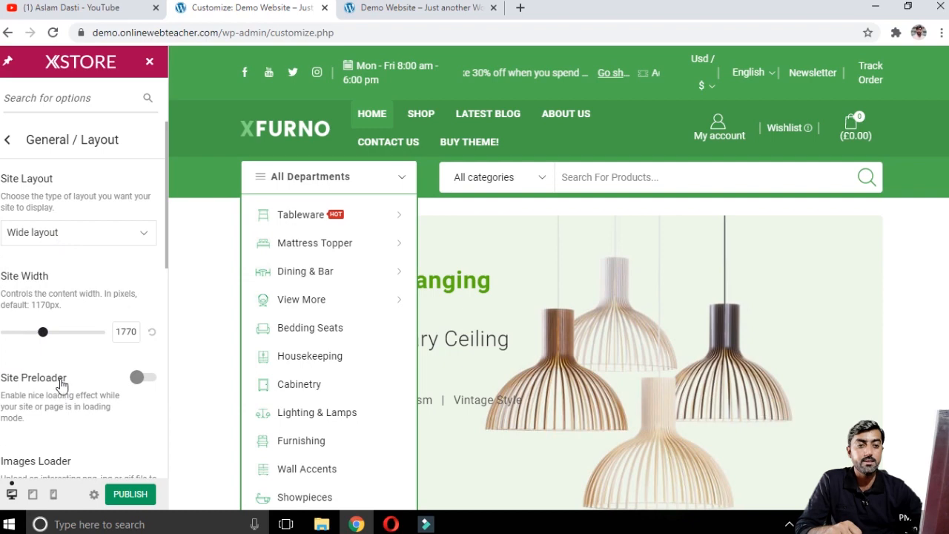
Step: Scroll through the General / Layout options and return to the main customizer sections
scroll(52, 386, "down", 3)
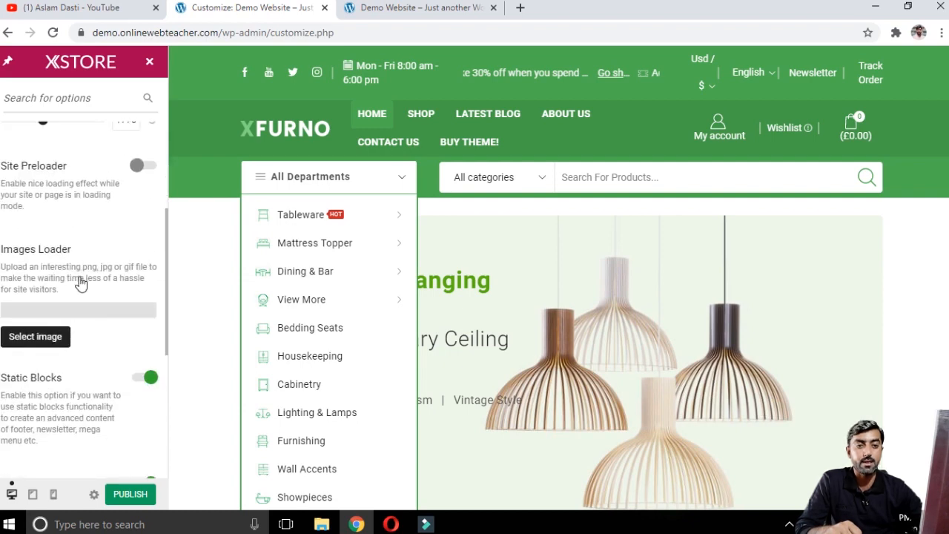
scroll(78, 293, "down", 1)
scroll(65, 331, "down", 2)
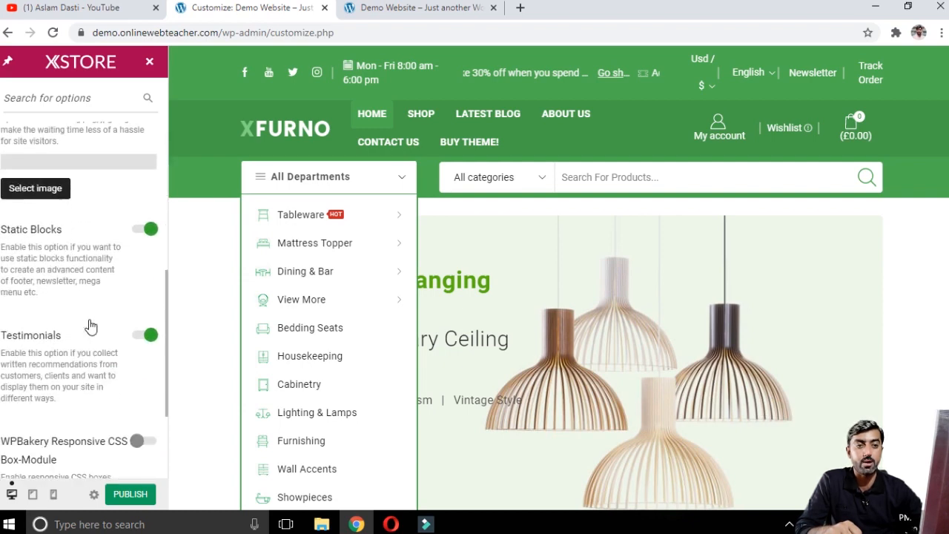
scroll(88, 298, "down", 1)
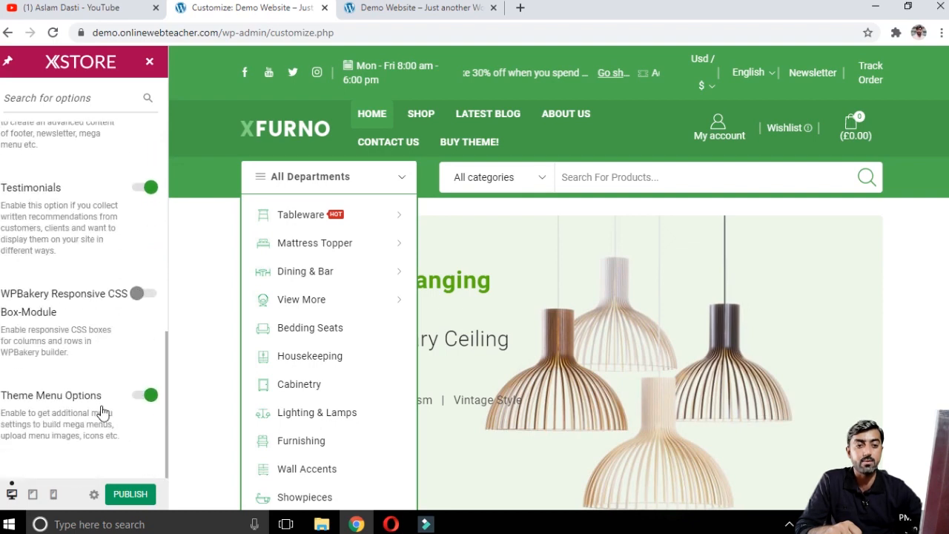
scroll(130, 363, "up", 6)
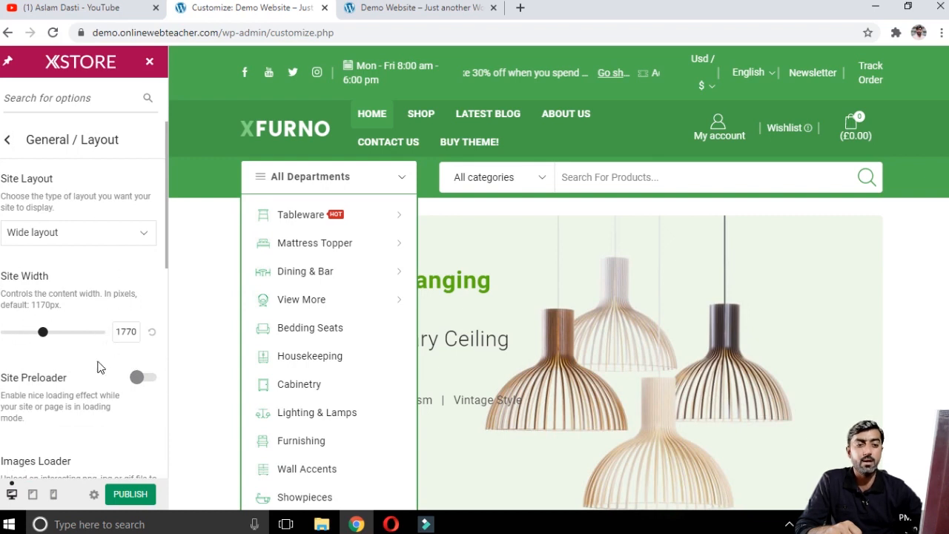
scroll(100, 369, "down", 6)
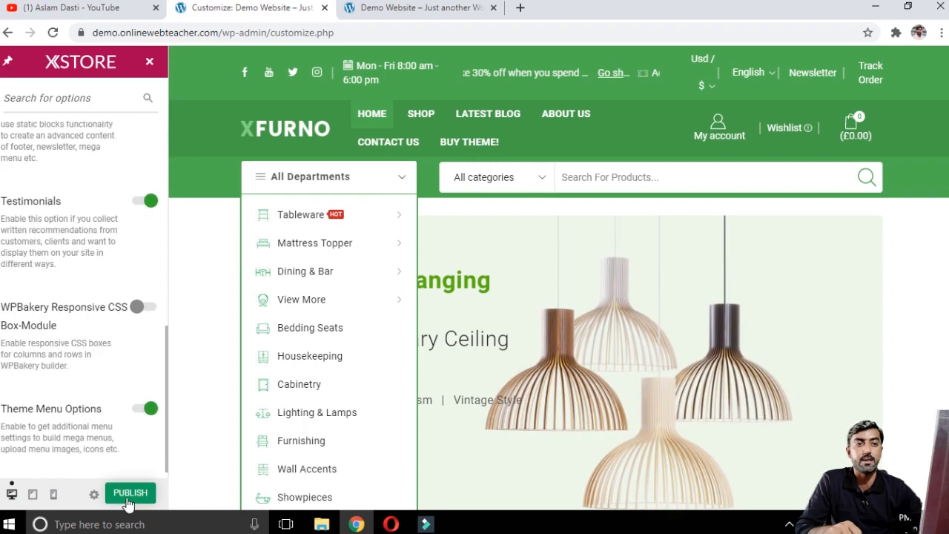
scroll(111, 382, "up", 6)
left_click(6, 143)
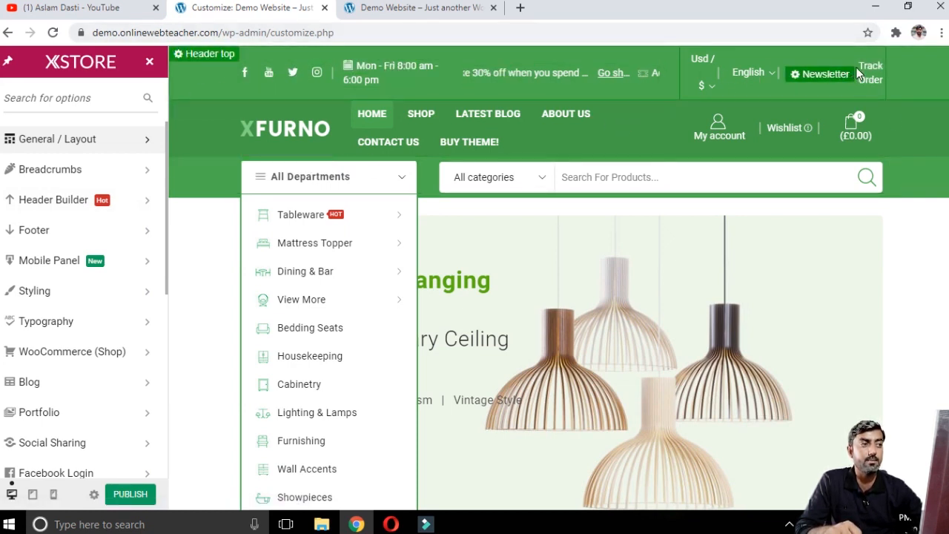
Step: Open the Header Builder, toggle Disable Header Builder and confirm the prompt, then open the Logo settings
mouse_move(767, 88)
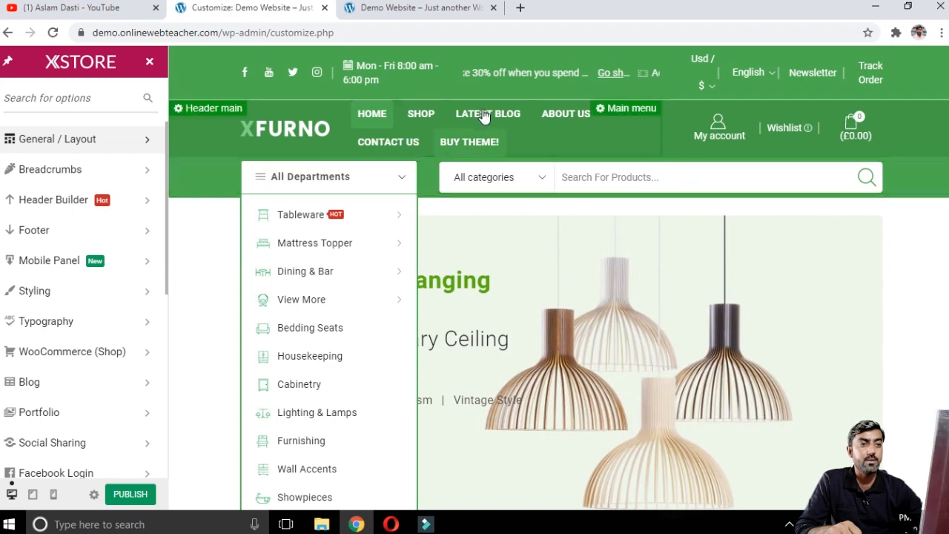
left_click(95, 208)
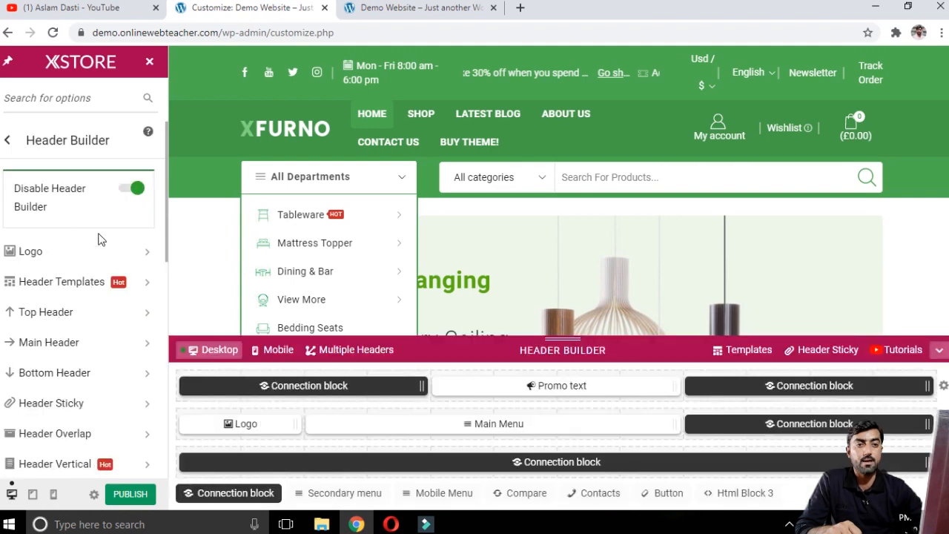
left_click(127, 192)
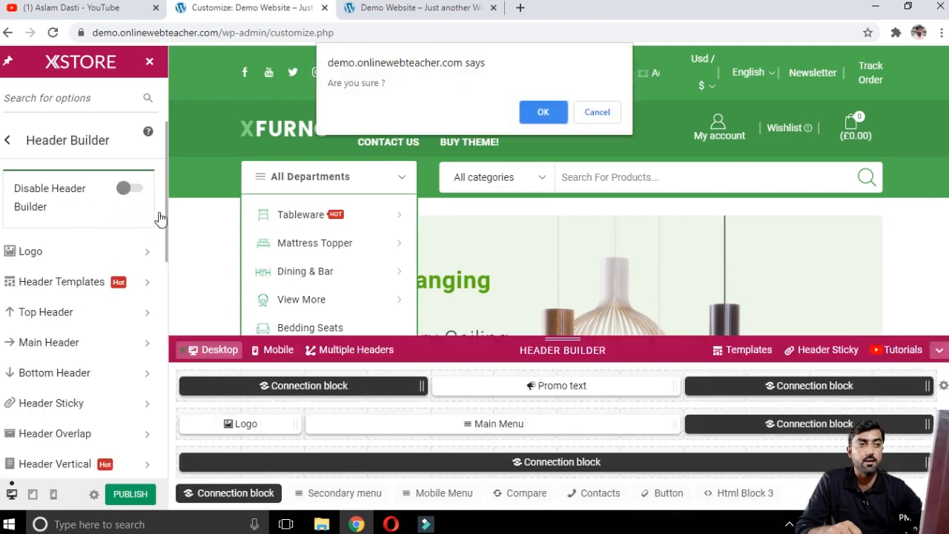
key("Return")
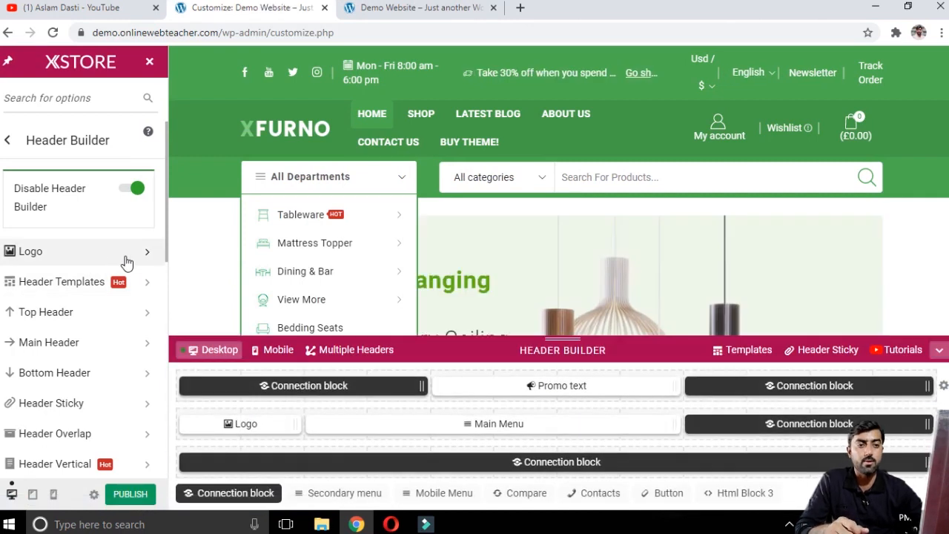
left_click(127, 256)
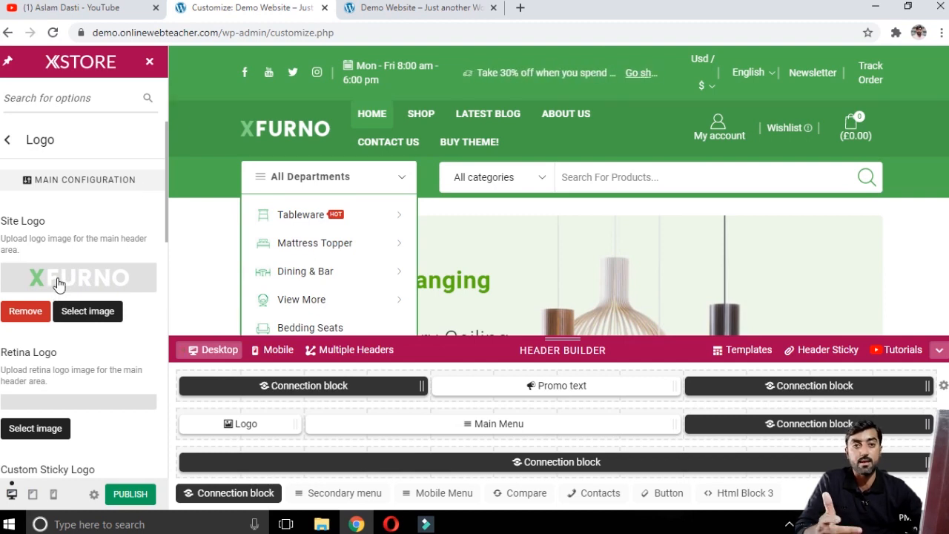
Step: Open cooltext.com and logomakr.com in new browser tabs and browse the Cool Text text styles
left_click(521, 8)
type("cooltext.com")
key("Return")
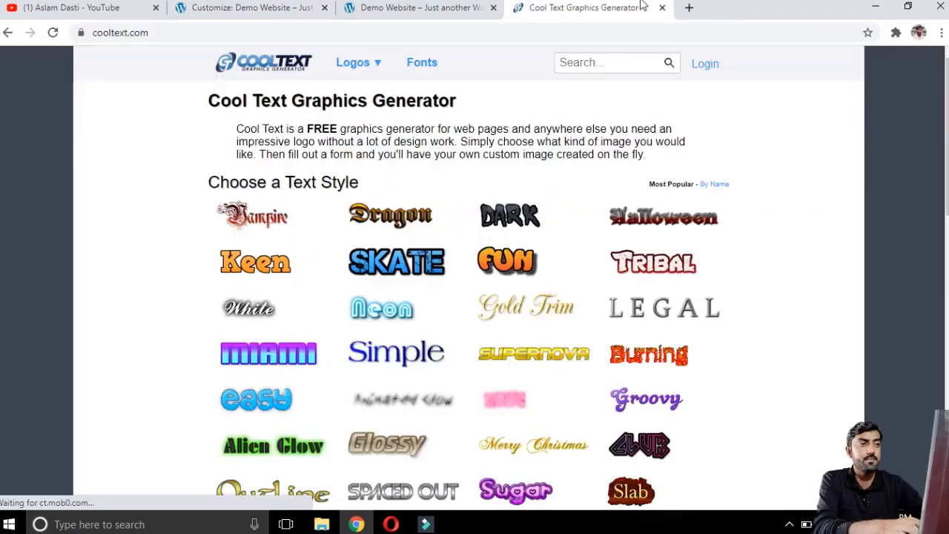
left_click(689, 7)
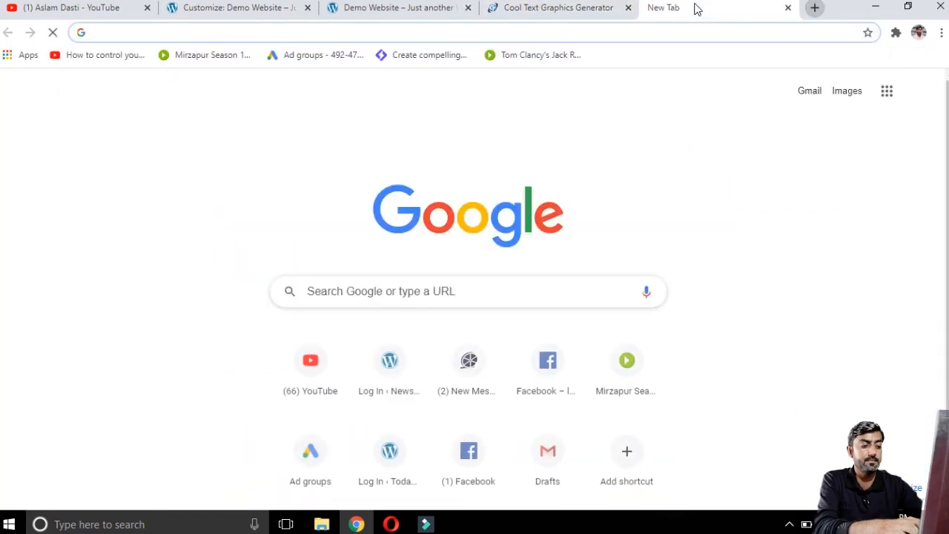
type("logomakr.com")
key("Return")
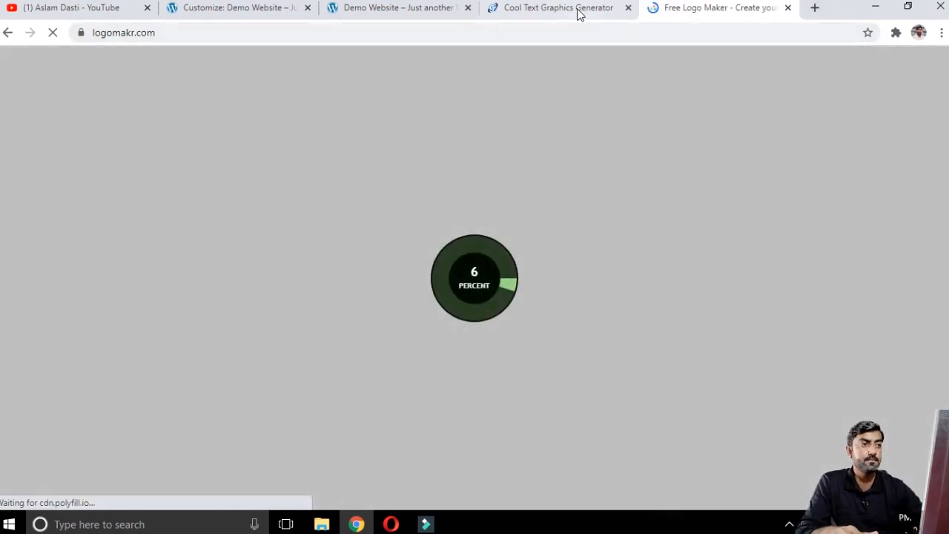
left_click(576, 11)
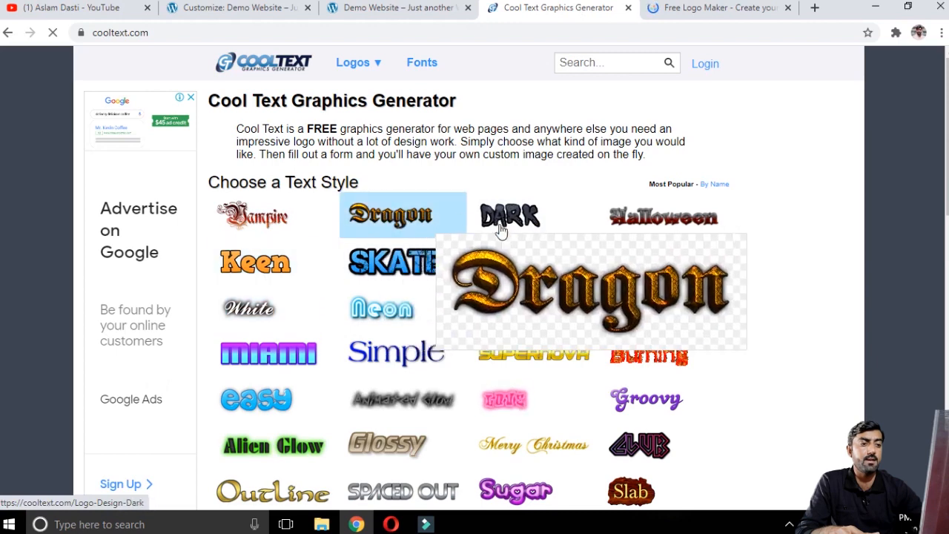
scroll(541, 265, "down", 2)
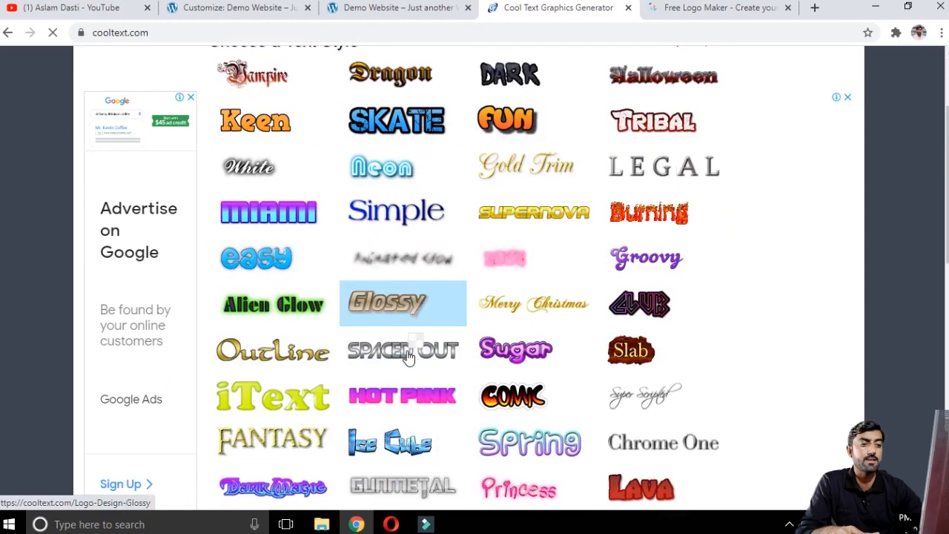
Step: Switch to the LogoMakr tab and step through its introductory tour
left_click(660, 8)
left_click(756, 90)
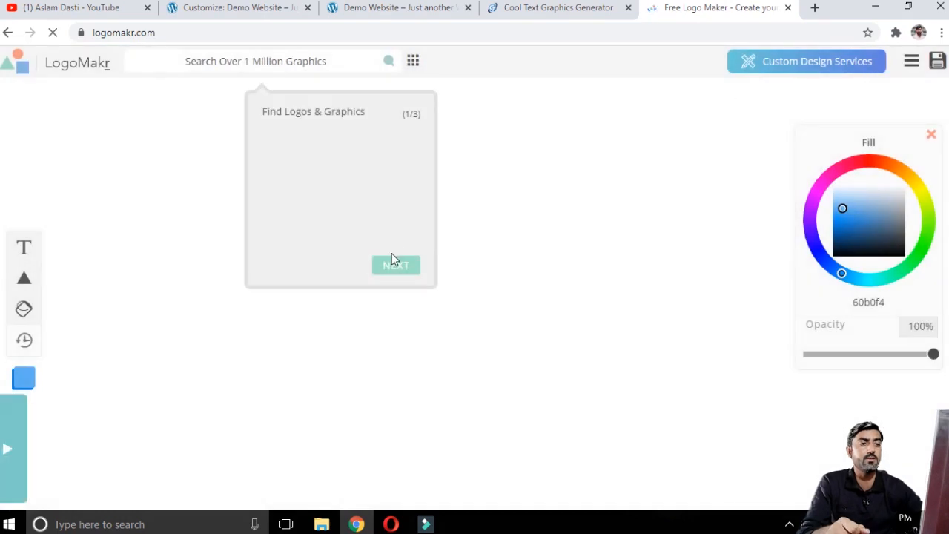
left_click(394, 265)
left_click(312, 306)
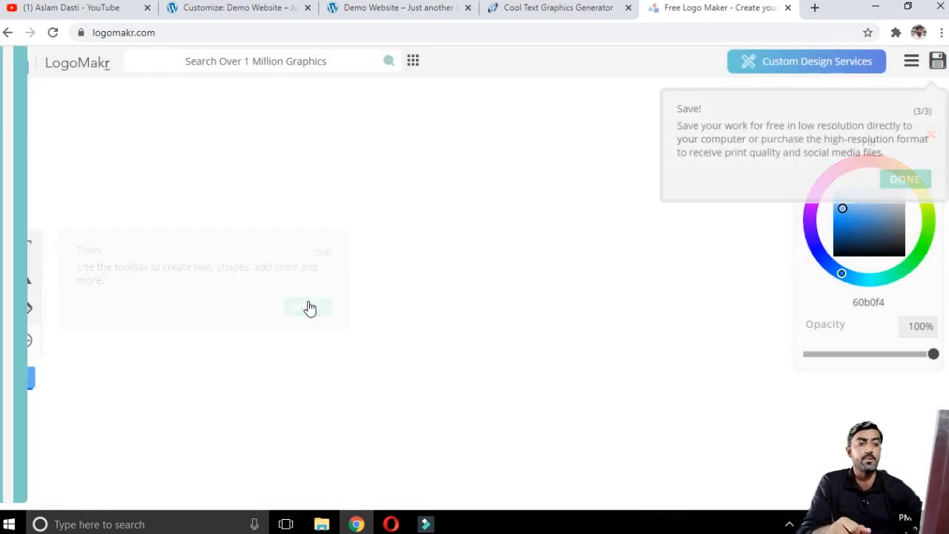
Step: Finish the LogoMakr tour and return to the Cool Text tab showing the generated Store Website logo
left_click(903, 181)
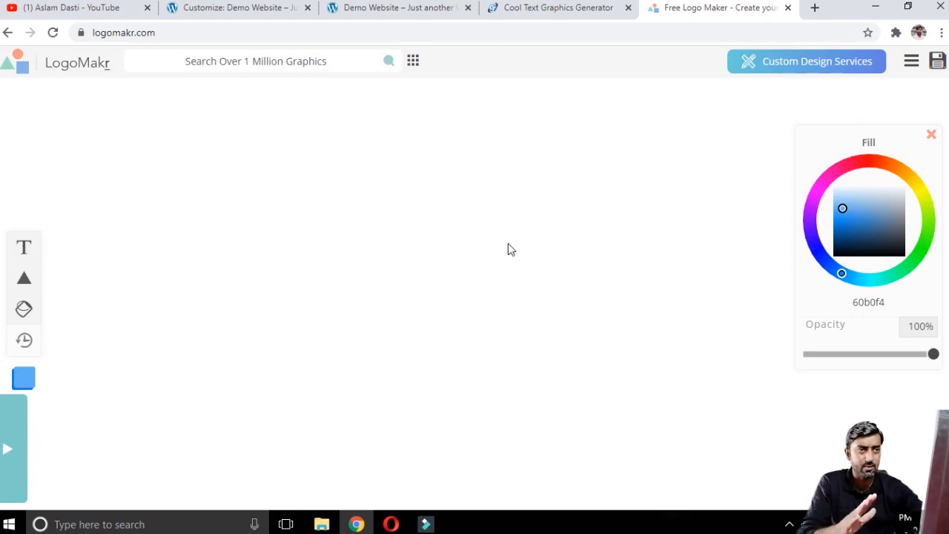
left_click(562, 7)
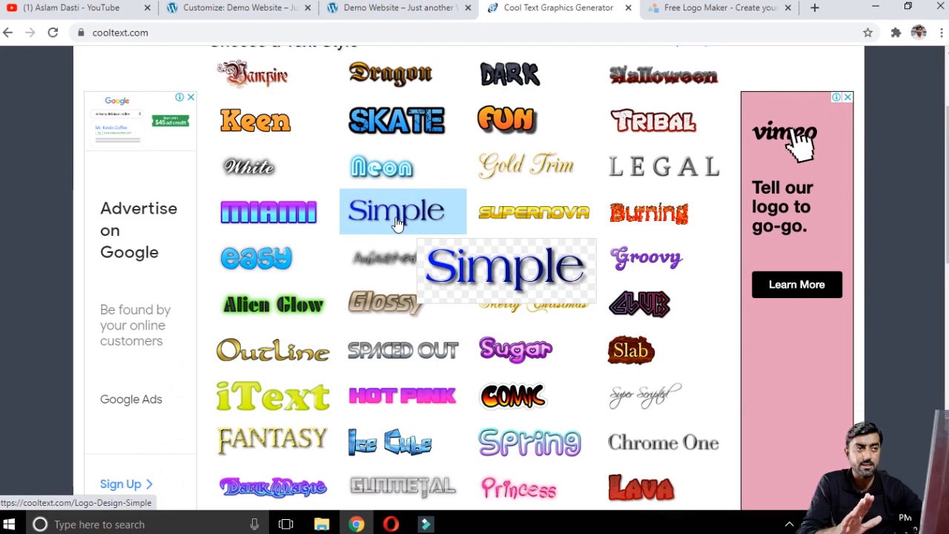
left_click(705, 7)
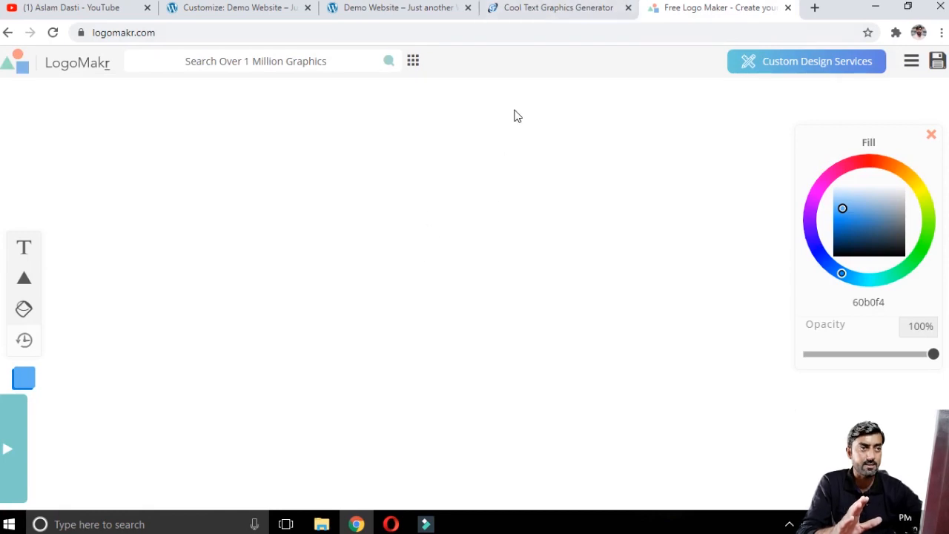
left_click(550, 7)
scroll(401, 348, "down", 3)
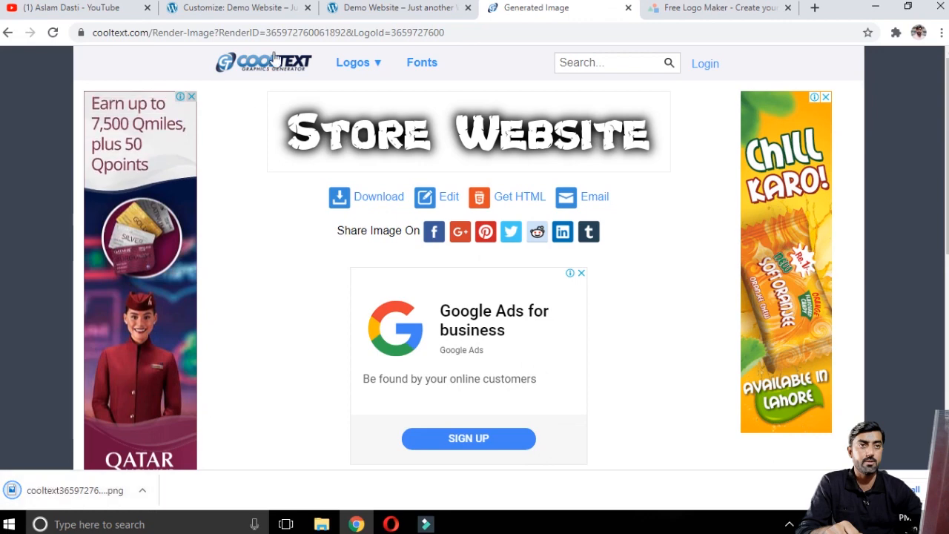
Step: Upload the downloaded Cool Text logo image into the media library and select it as the Site Logo
left_click(256, 6)
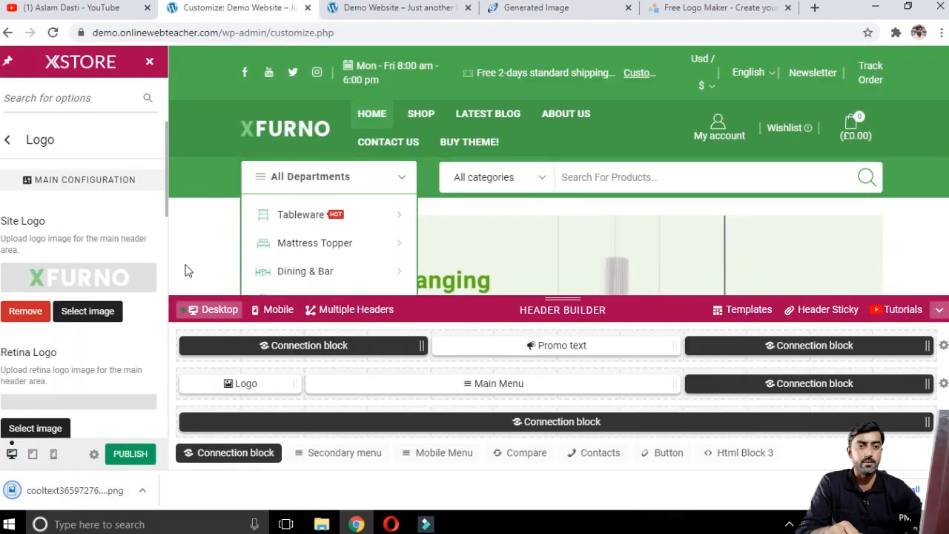
left_click(87, 312)
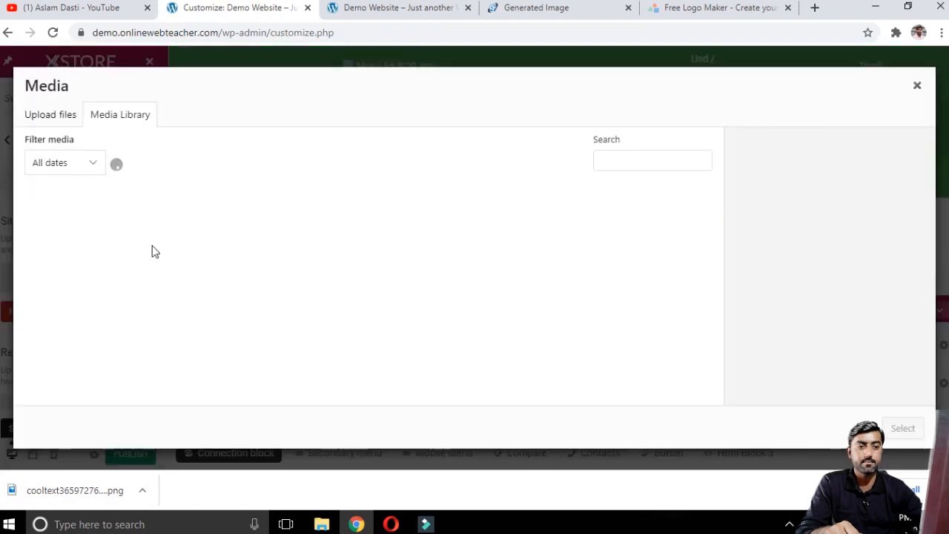
left_click_drag(52, 495, 319, 272)
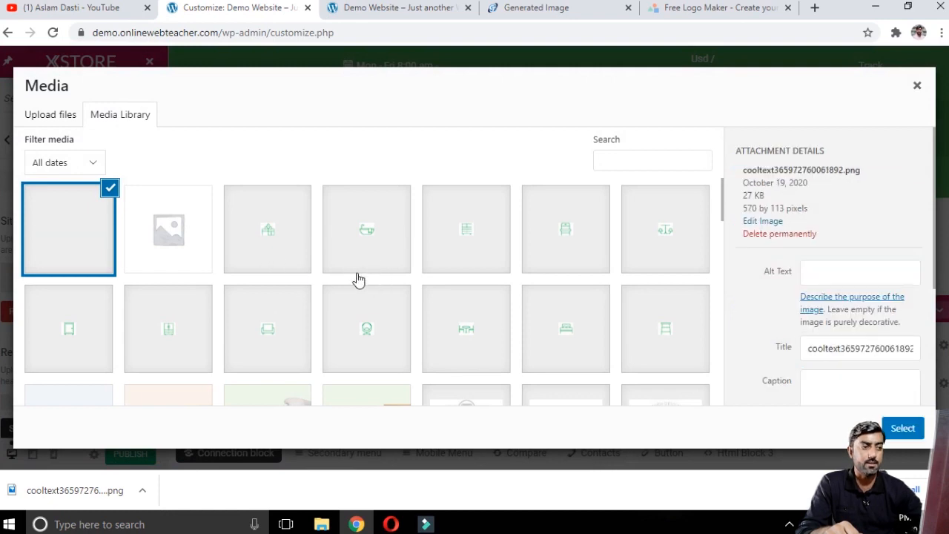
left_click(903, 429)
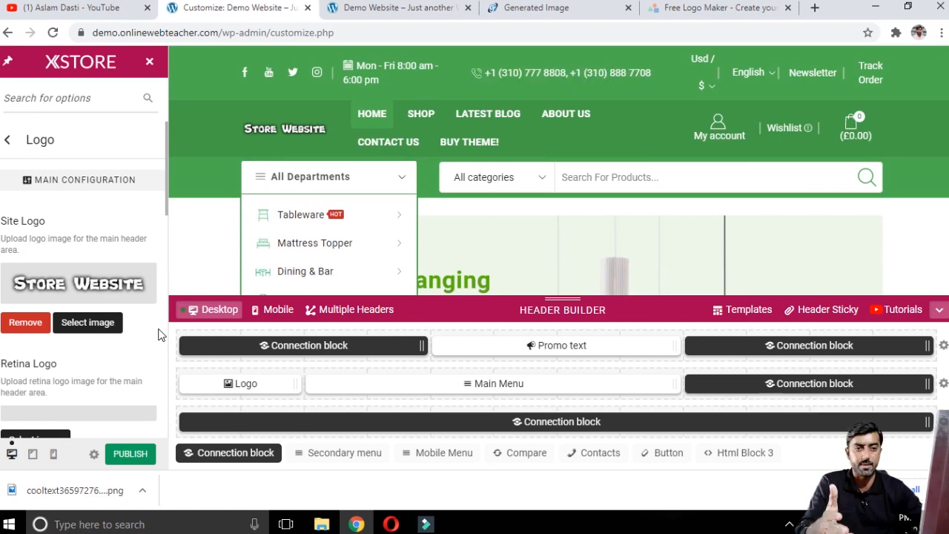
Step: Set the logo width to 365 px and publish the customizer changes
scroll(158, 350, "down", 1)
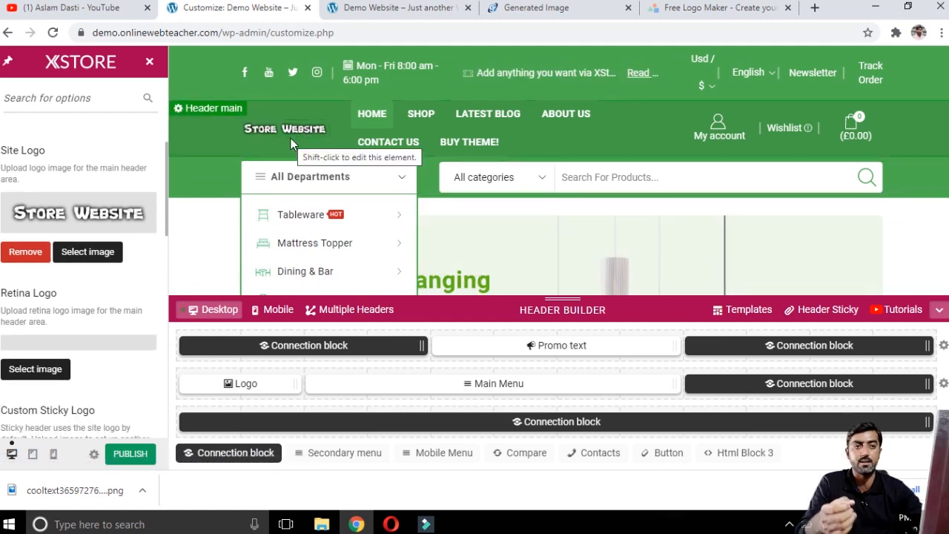
left_click(716, 5)
left_click(237, 8)
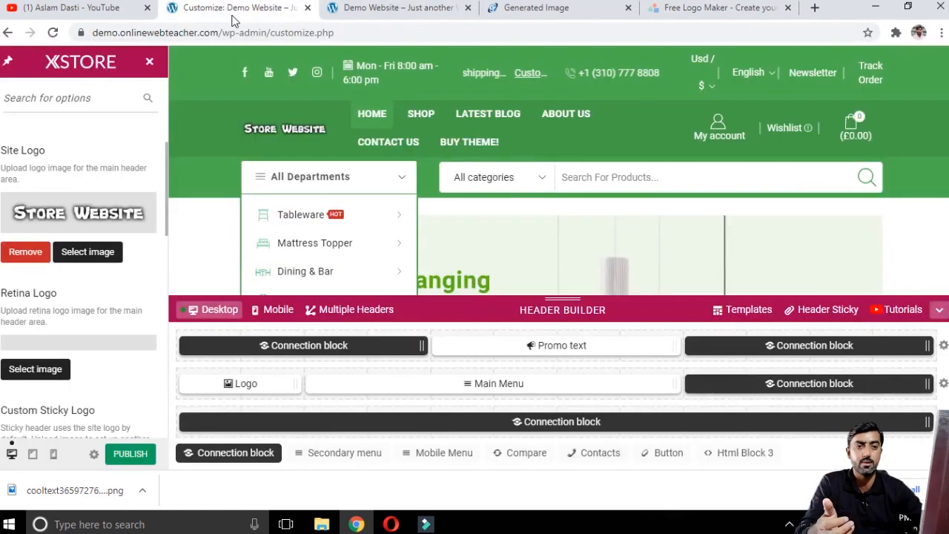
scroll(137, 264, "down", 2)
scroll(136, 267, "down", 5)
left_click_drag(22, 178, 39, 182)
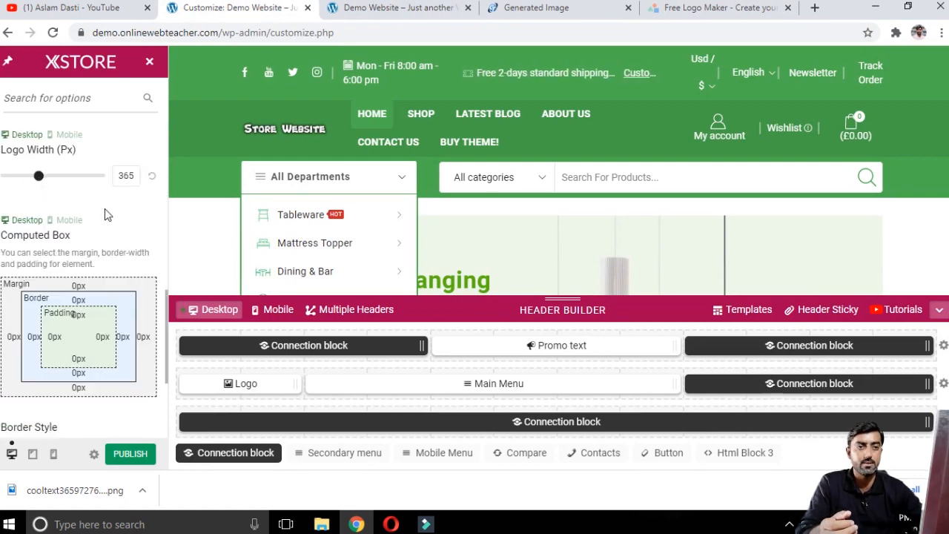
scroll(104, 215, "down", 3)
scroll(95, 188, "up", 5)
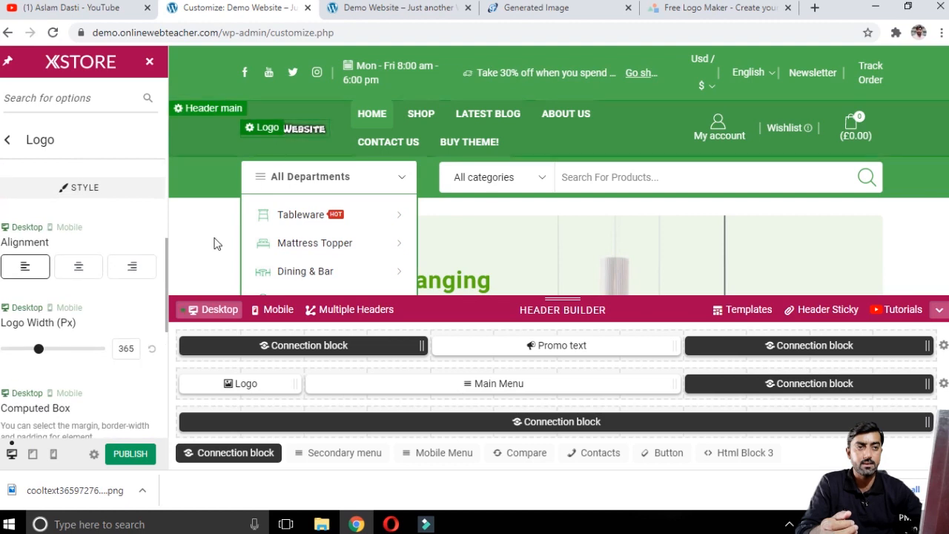
left_click(132, 454)
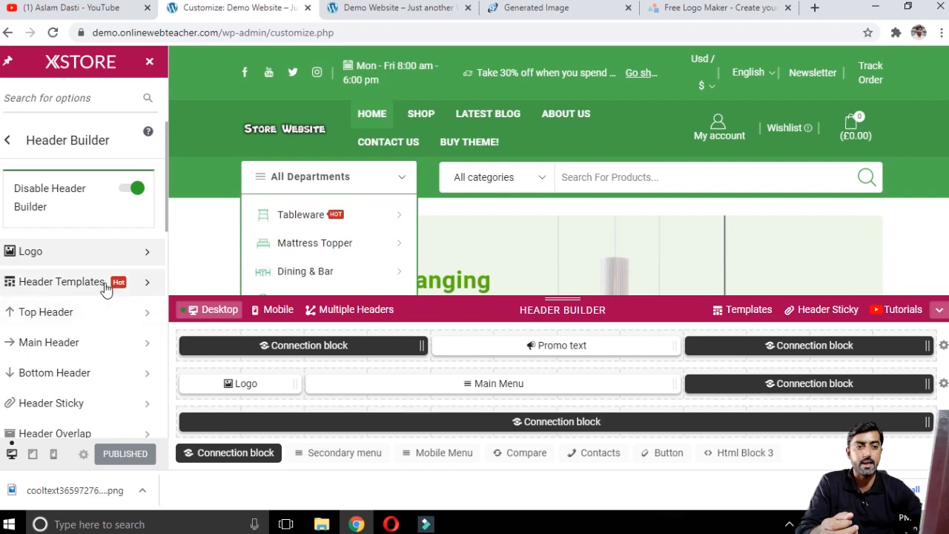
Step: Browse the Header Templates, including the ready-to-go header list and the desktop and mobile layouts
left_click(117, 289)
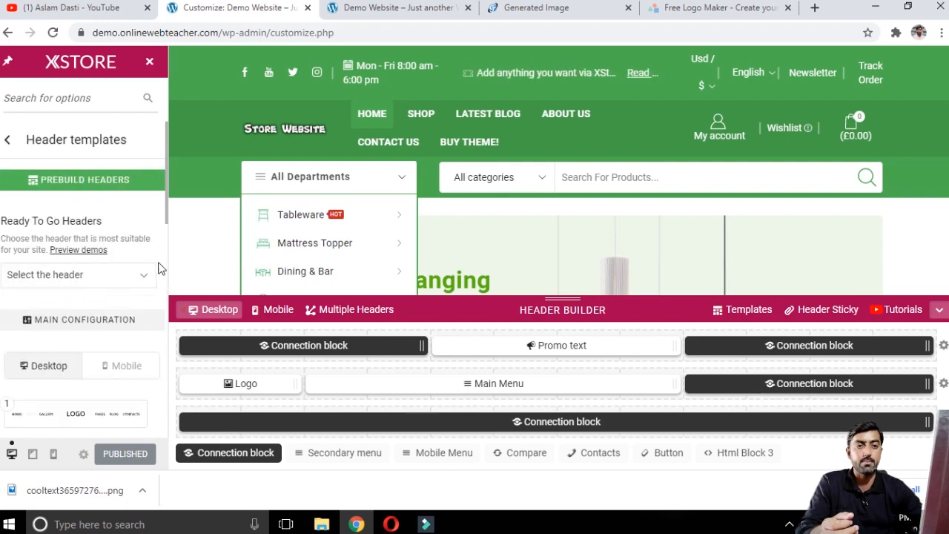
scroll(136, 241, "down", 1)
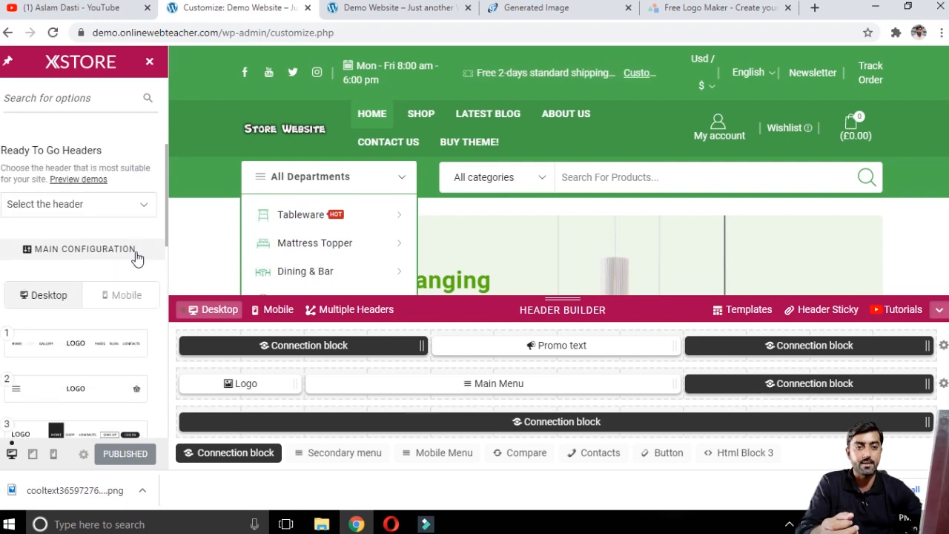
left_click(117, 207)
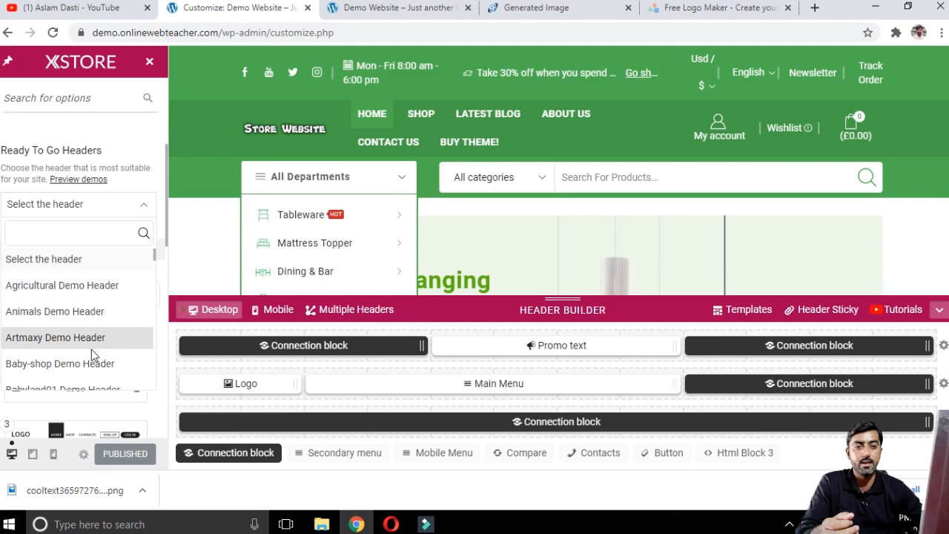
scroll(100, 349, "down", 2)
scroll(95, 330, "up", 3)
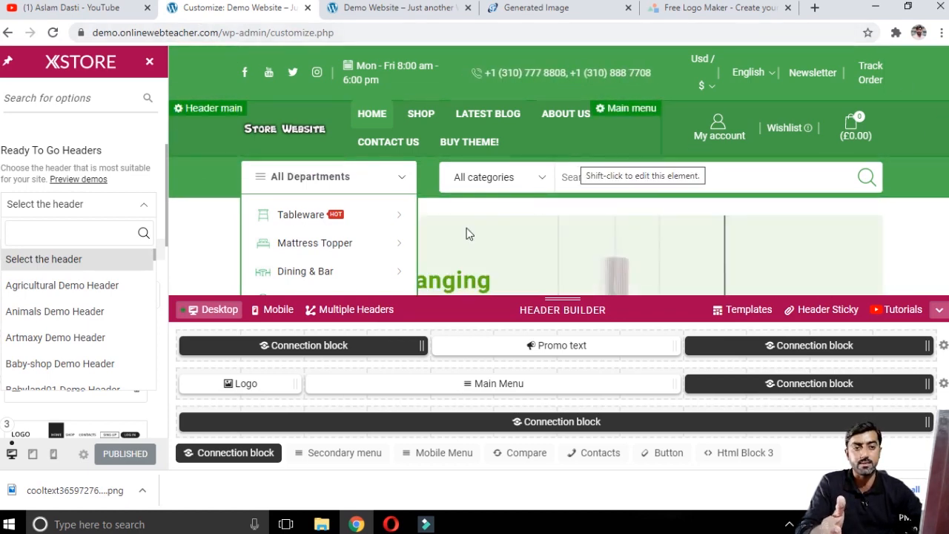
left_click(157, 186)
scroll(106, 295, "down", 1)
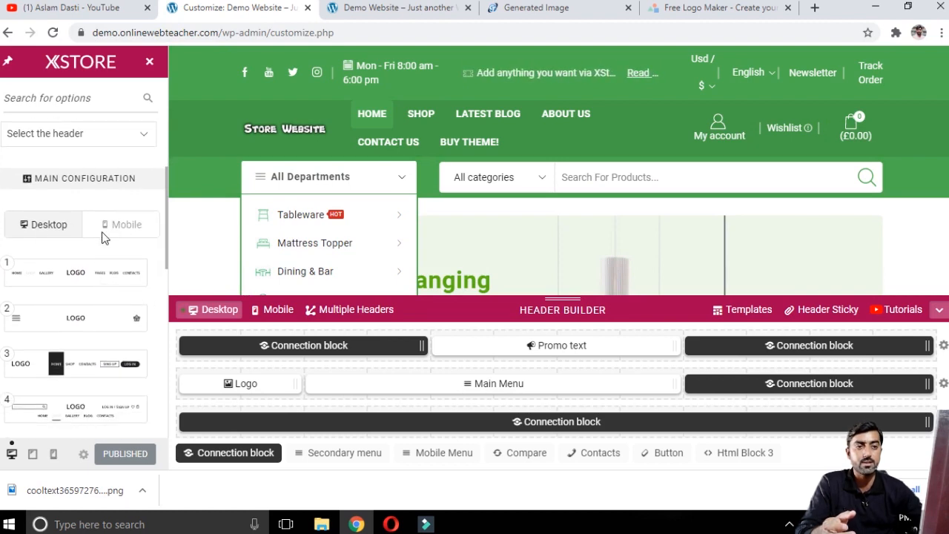
left_click(124, 224)
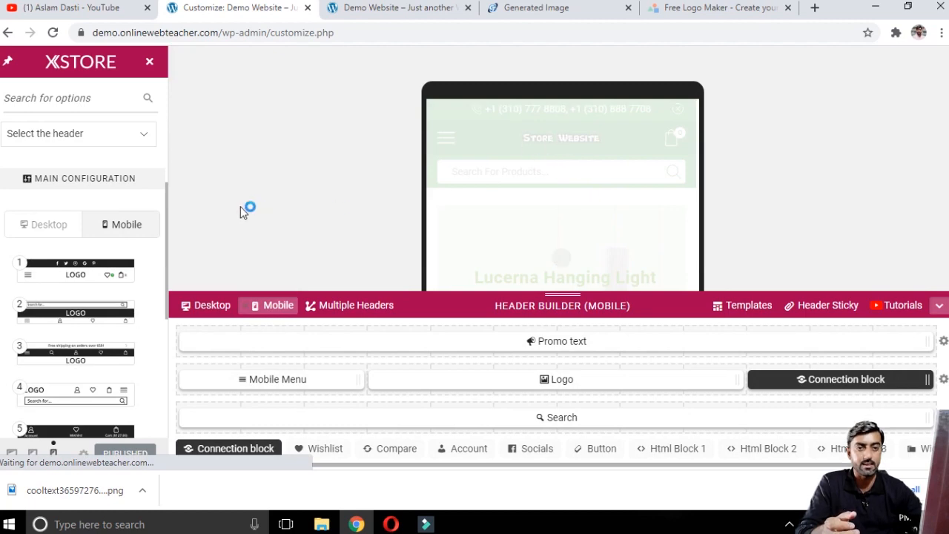
left_click(52, 227)
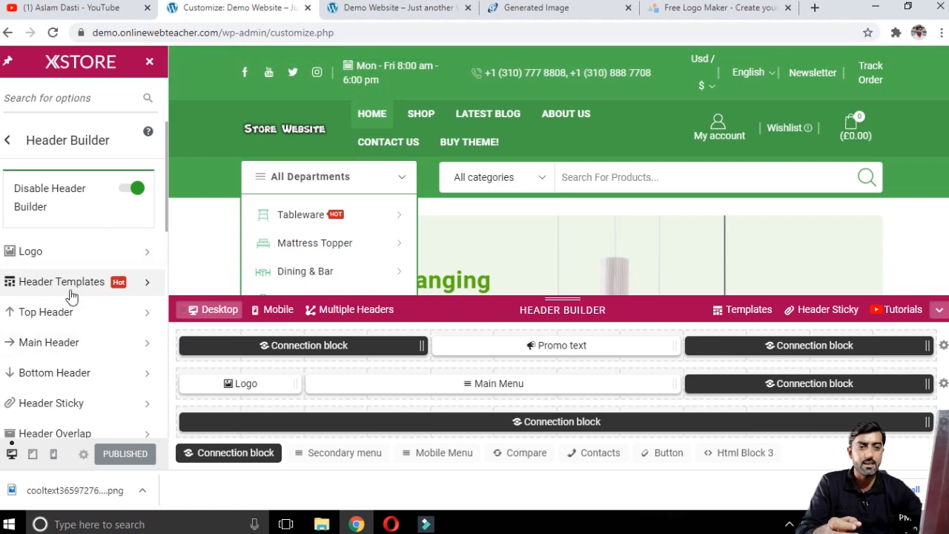
Step: Review the Top Header style options and return to the Header Builder sections
left_click(113, 320)
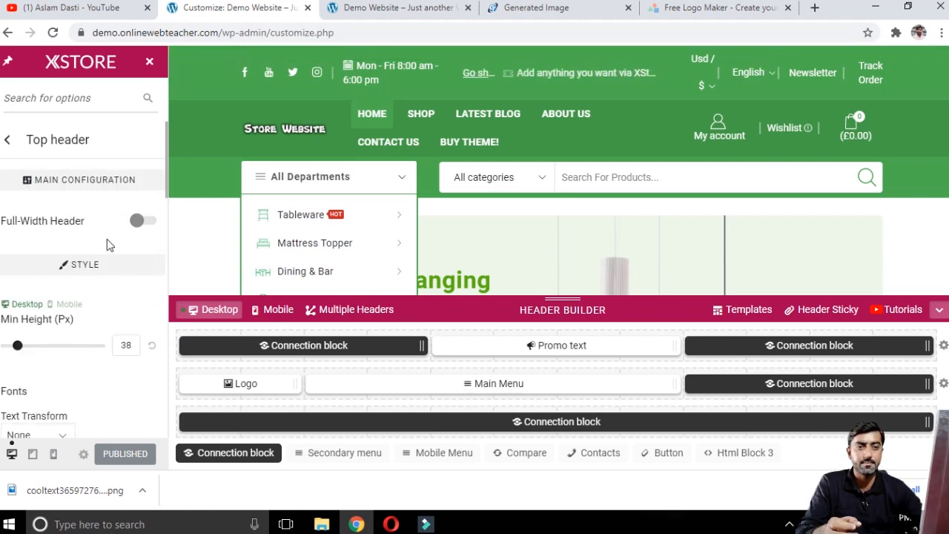
scroll(131, 290, "down", 3)
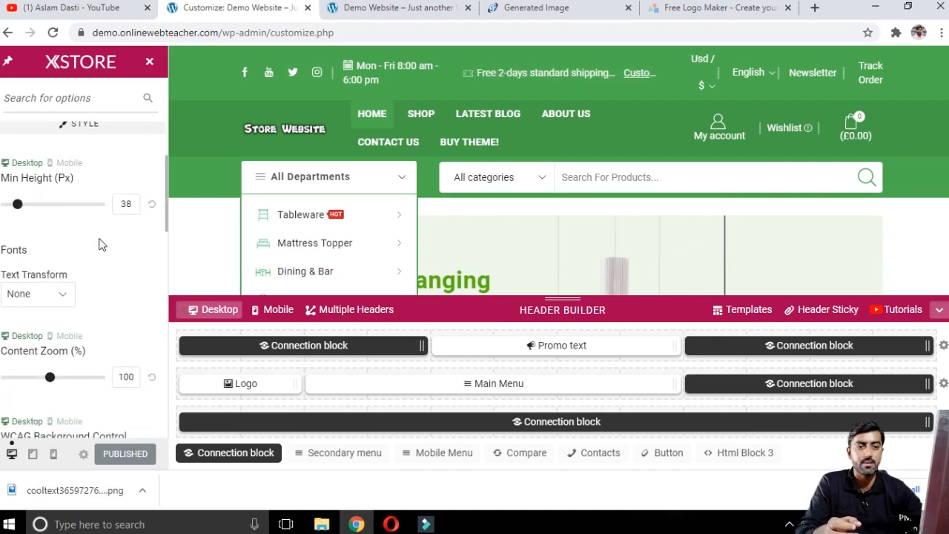
scroll(45, 239, "down", 2)
scroll(74, 226, "down", 1)
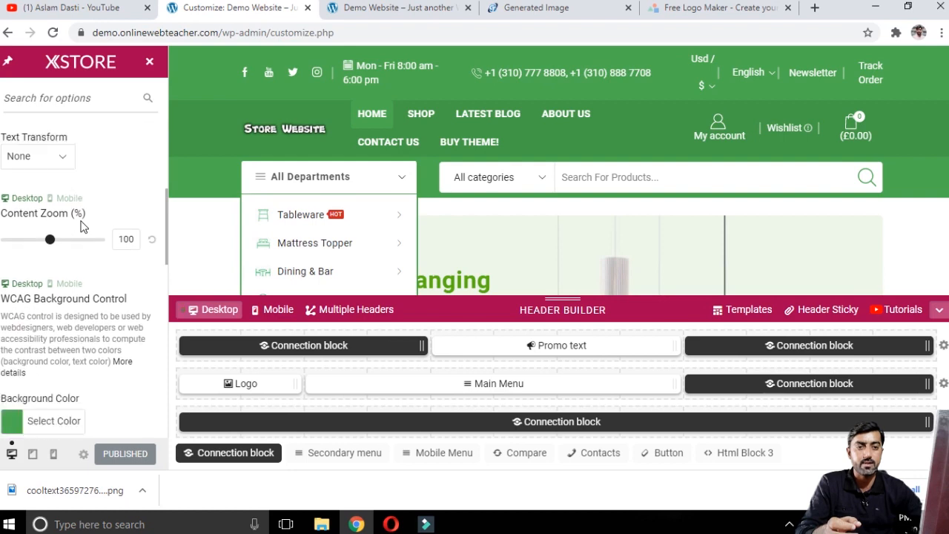
scroll(69, 223, "down", 3)
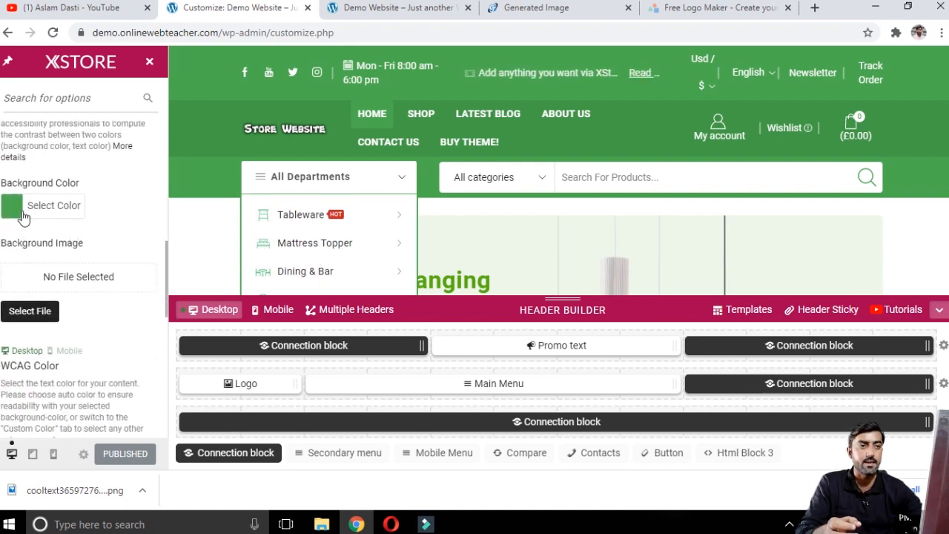
scroll(145, 234, "down", 1)
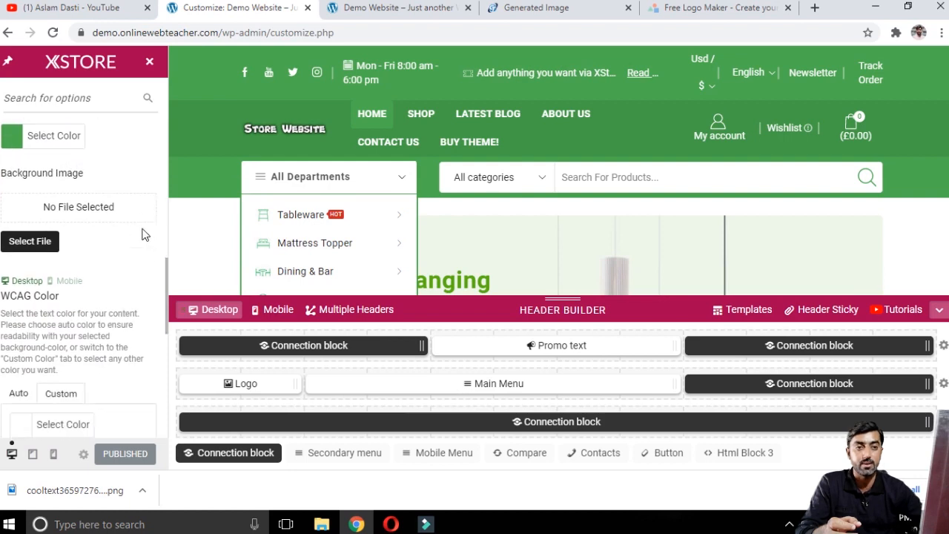
scroll(61, 233, "up", 10)
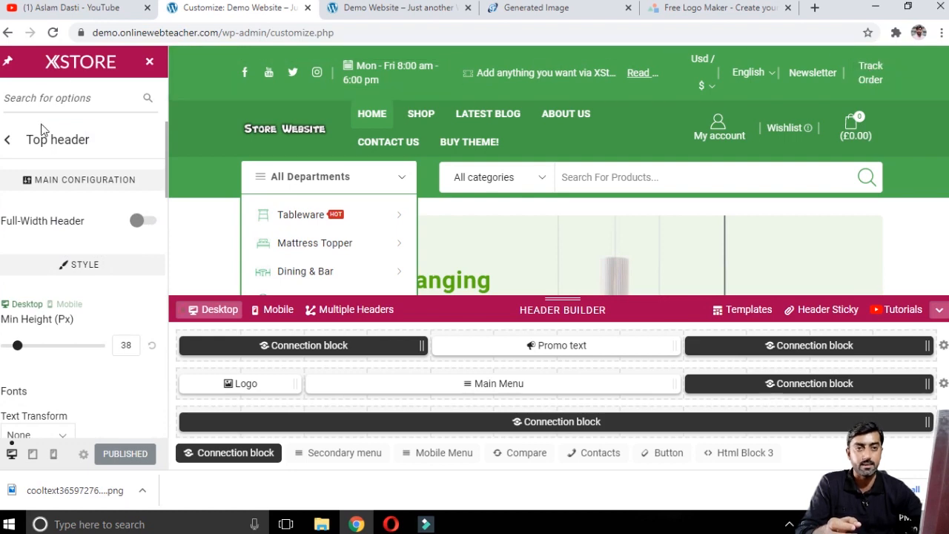
left_click(5, 149)
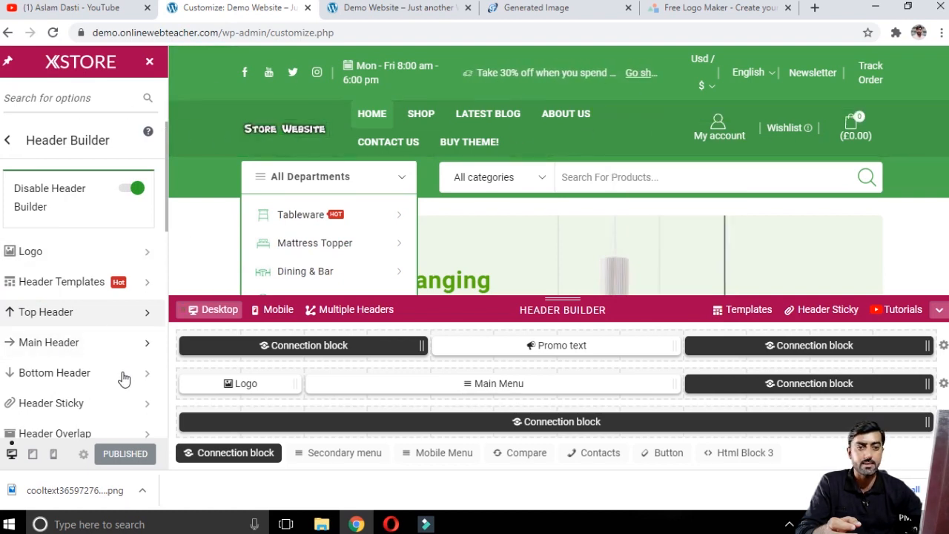
Step: Review the Main Header style options and return to the Header Builder sections
left_click(82, 345)
scroll(104, 296, "down", 5)
scroll(70, 276, "up", 2)
scroll(64, 356, "down", 3)
scroll(17, 244, "up", 5)
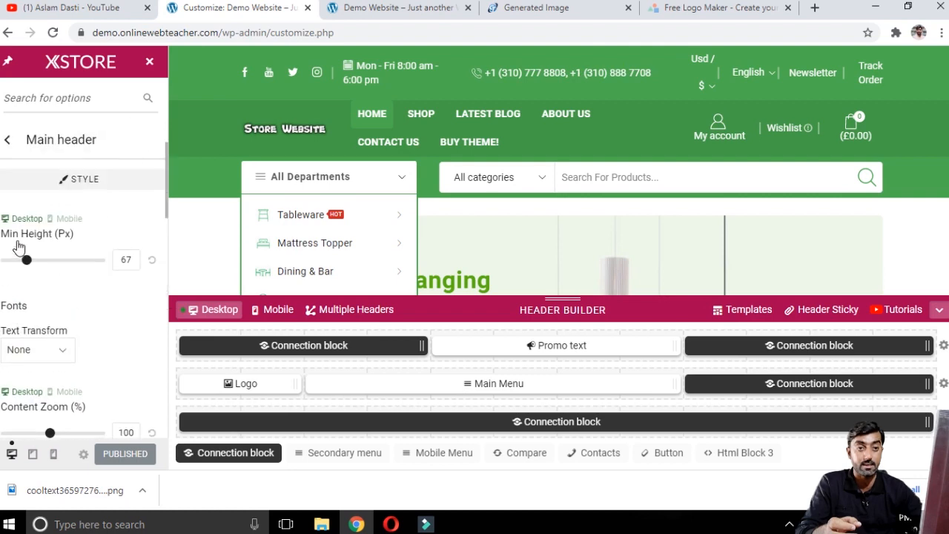
scroll(20, 207, "up", 2)
left_click(6, 146)
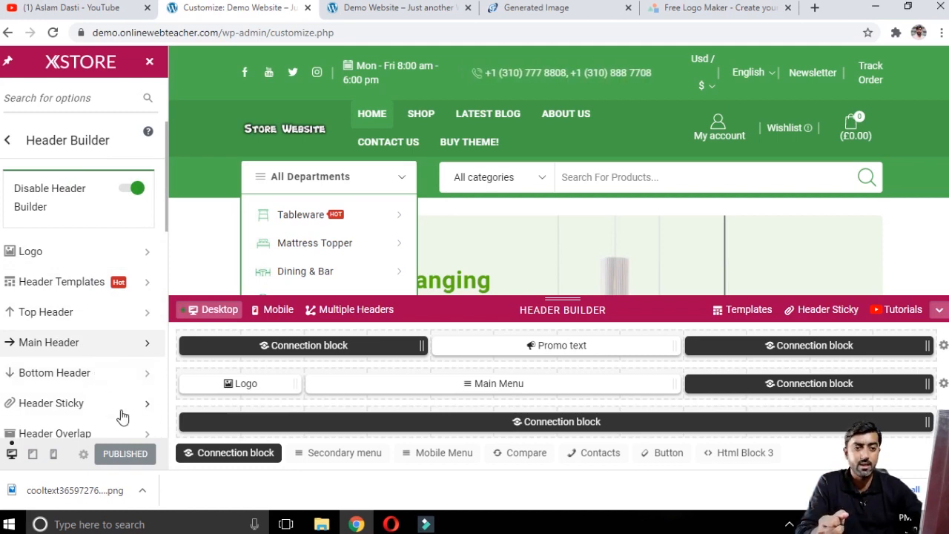
Step: Open the Header Sticky settings and check the Main Header Sticky option
left_click(83, 416)
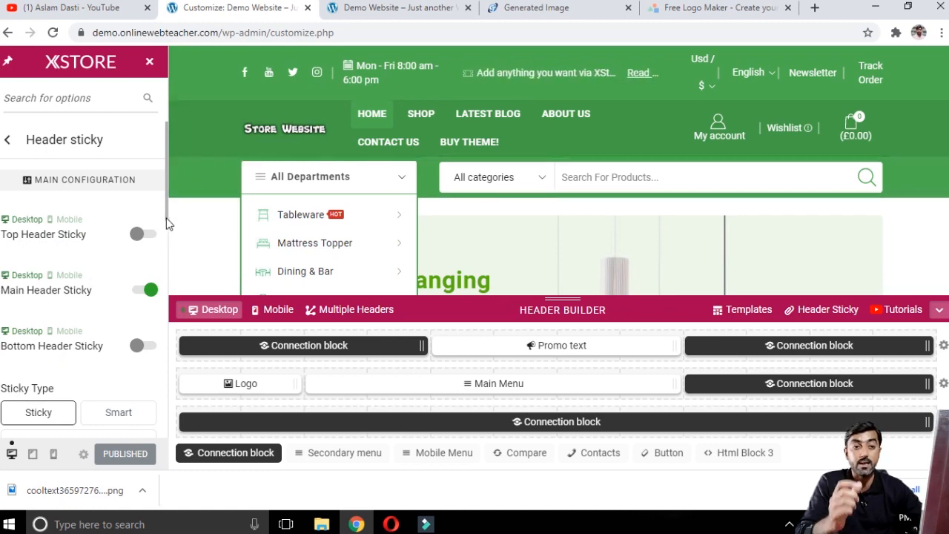
left_click(148, 289)
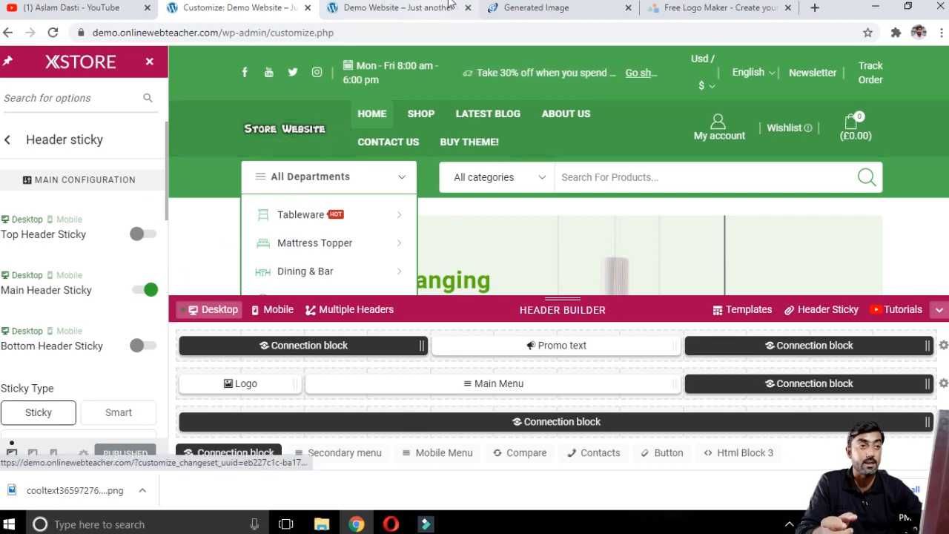
Step: Scroll through the live demo site's homepage to check the sticky header and return to the customizer
left_click(409, 7)
scroll(349, 238, "down", 3)
scroll(349, 238, "down", 15)
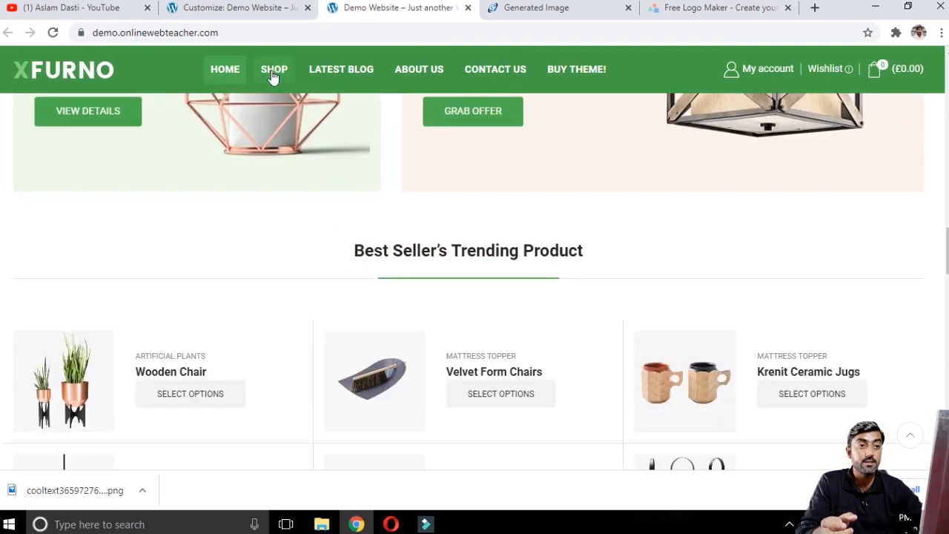
scroll(348, 201, "down", 5)
scroll(334, 183, "up", 4)
scroll(336, 180, "down", 6)
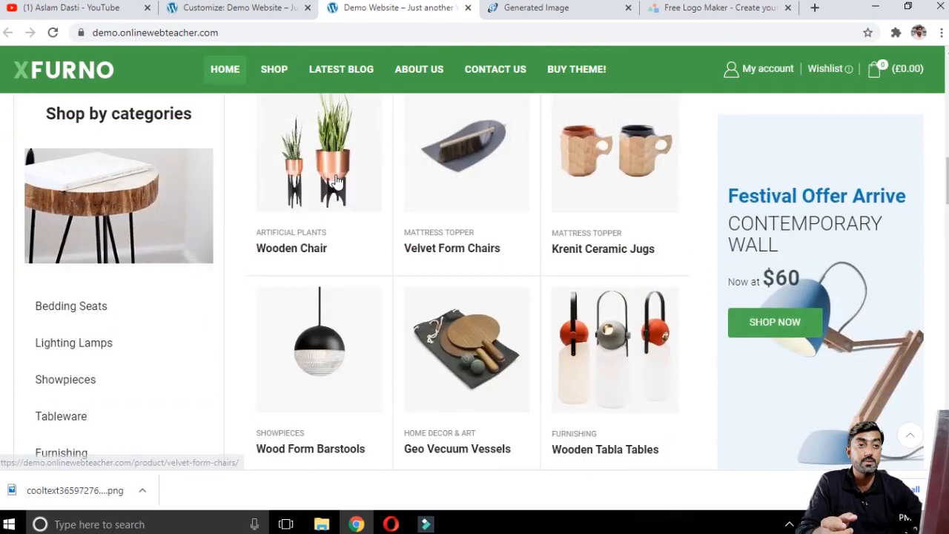
scroll(336, 180, "up", 20)
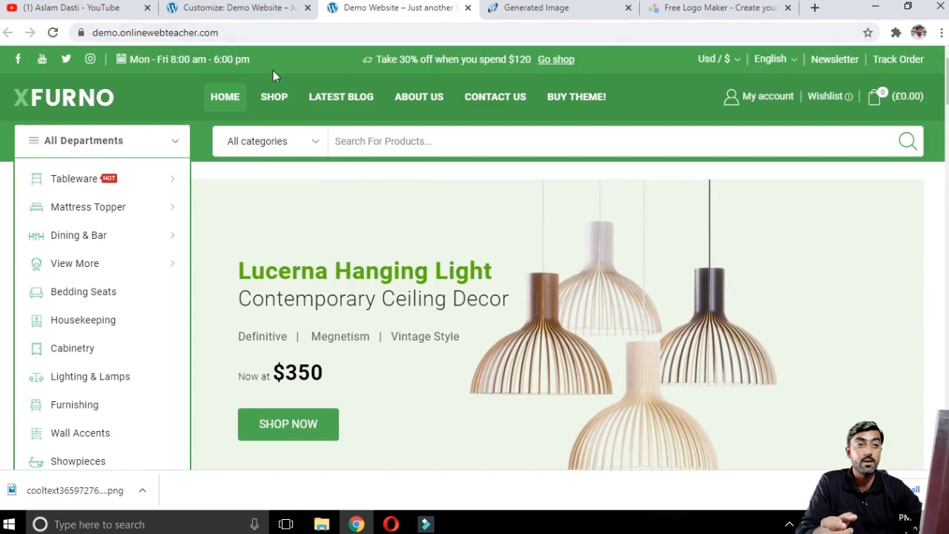
left_click(230, 7)
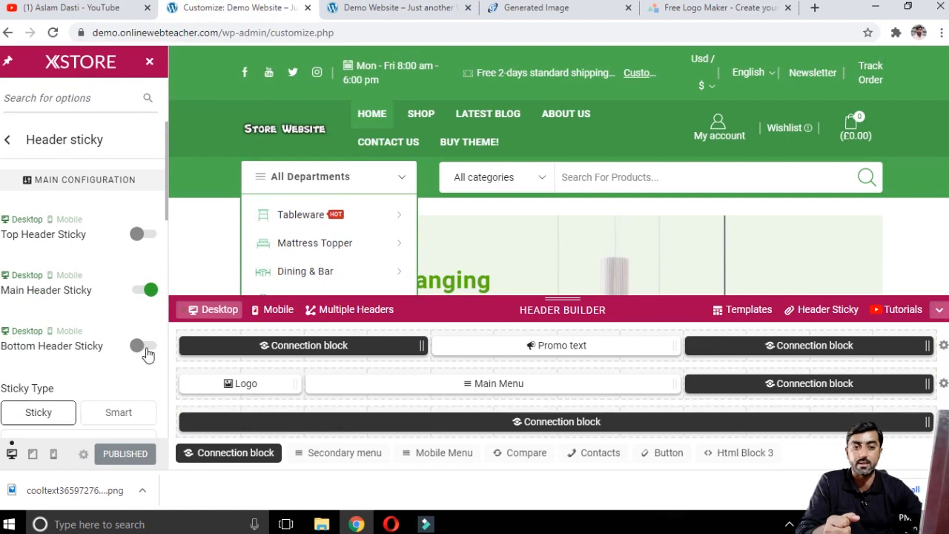
Step: Review the Header Overlap options and return to the Header Builder sections
scroll(98, 368, "down", 3)
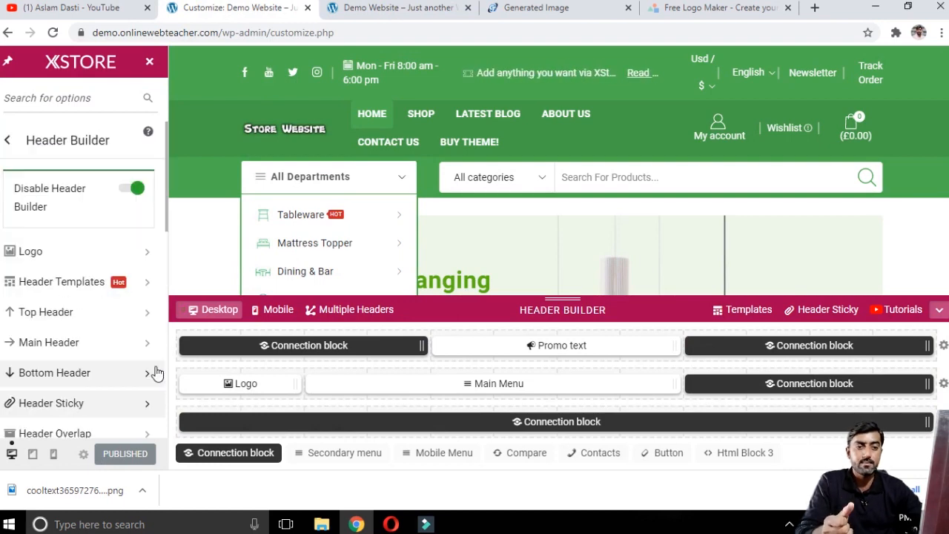
scroll(152, 375, "down", 1)
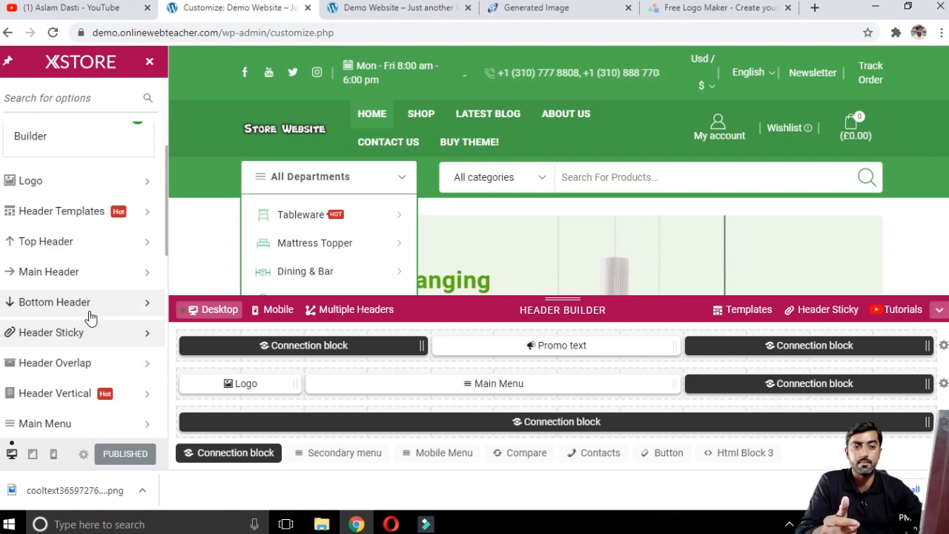
scroll(106, 318, "down", 1)
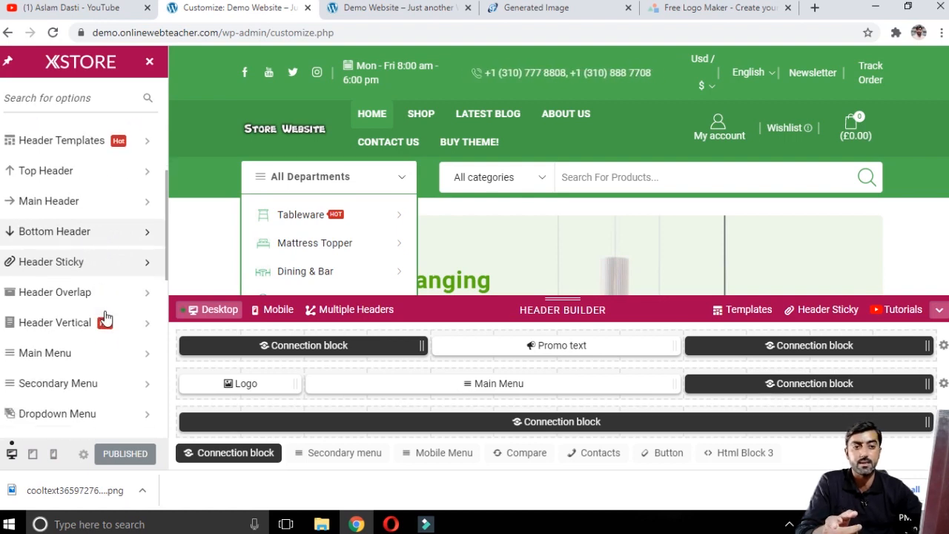
left_click(74, 293)
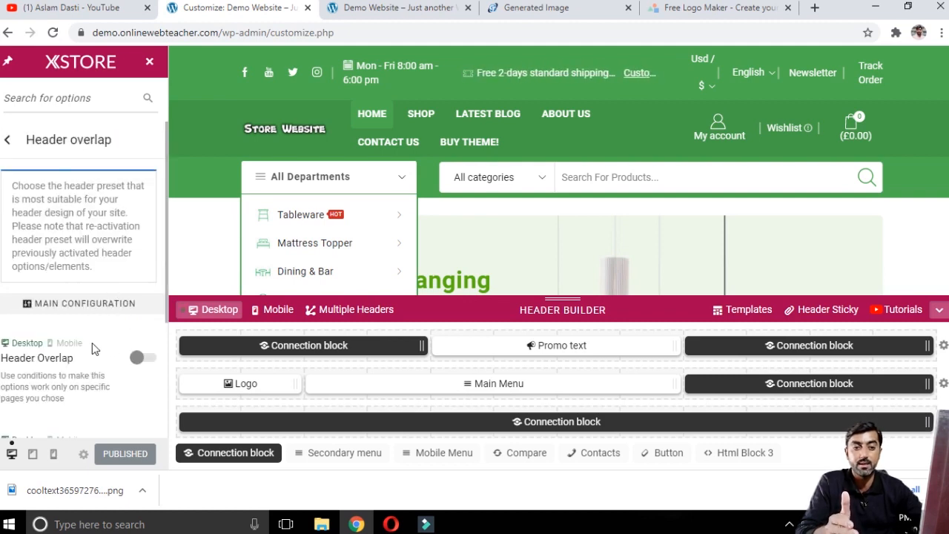
left_click(8, 139)
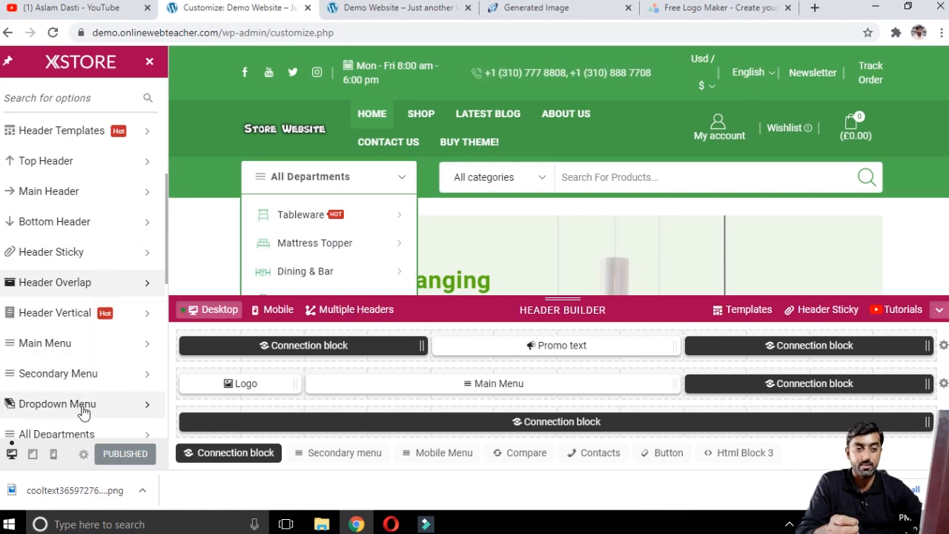
Step: Review the Mobile Menu options and return to the Header Builder sections
scroll(97, 384, "down", 2)
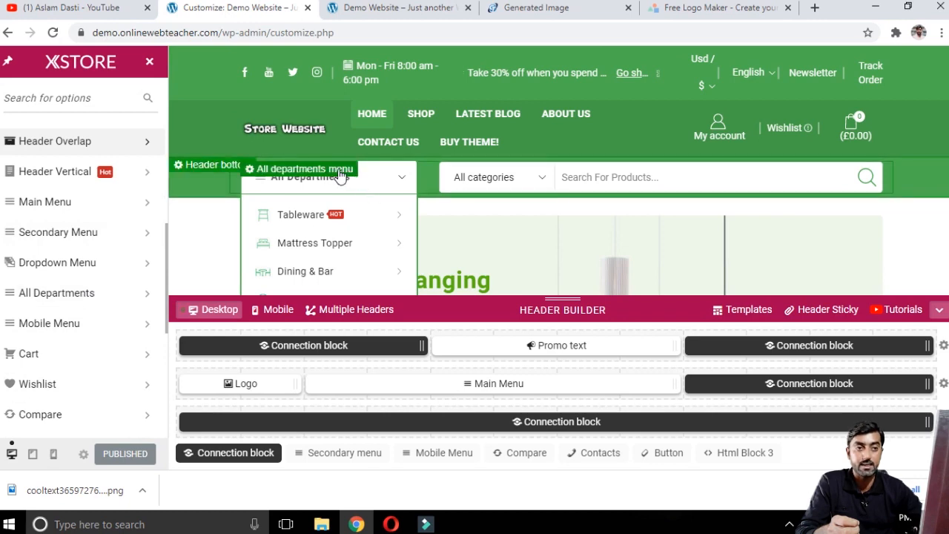
mouse_move(334, 245)
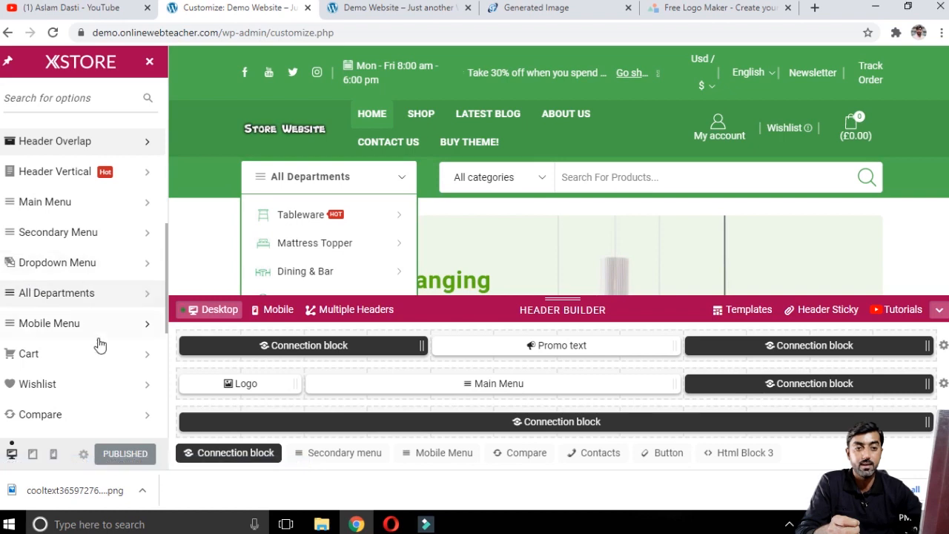
scroll(60, 365, "down", 3)
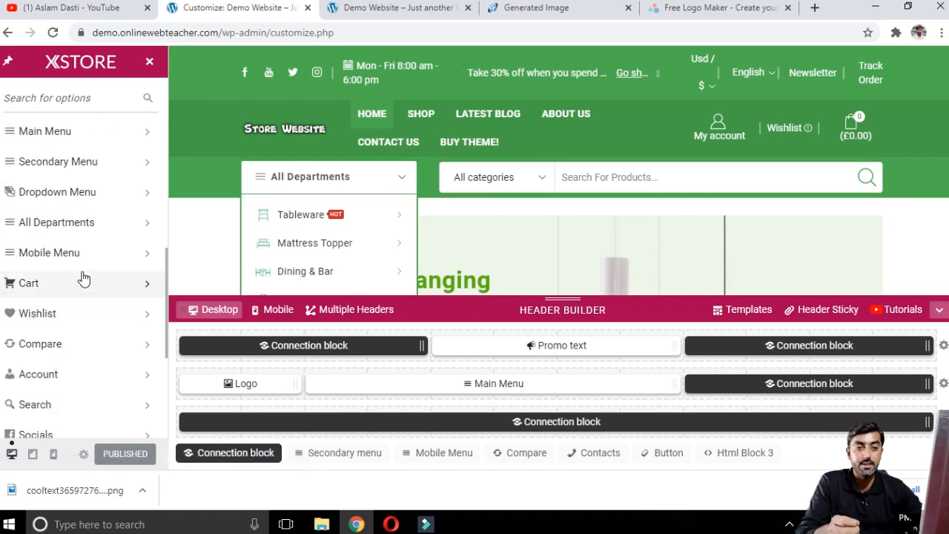
left_click(87, 256)
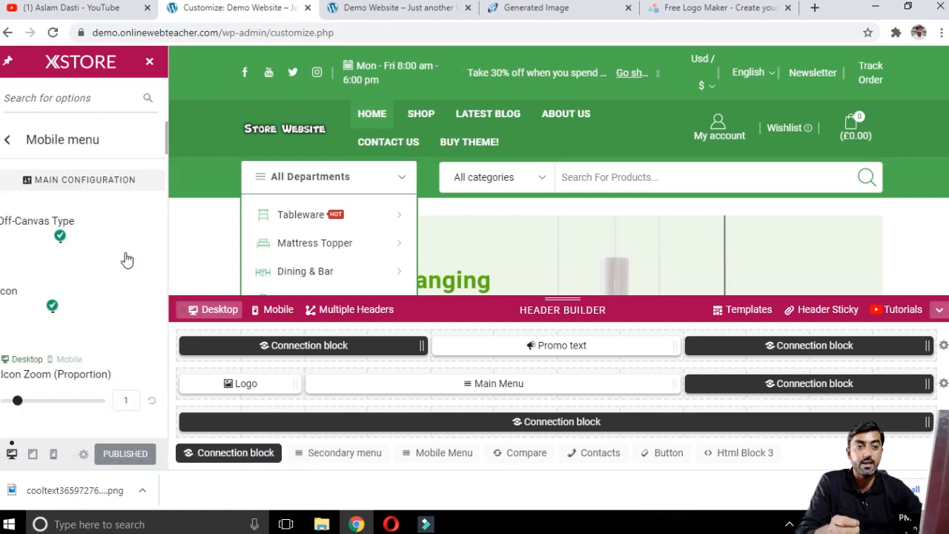
left_click(6, 141)
Step: Review the Socials element options and return to the Header Builder sections
left_click(122, 297)
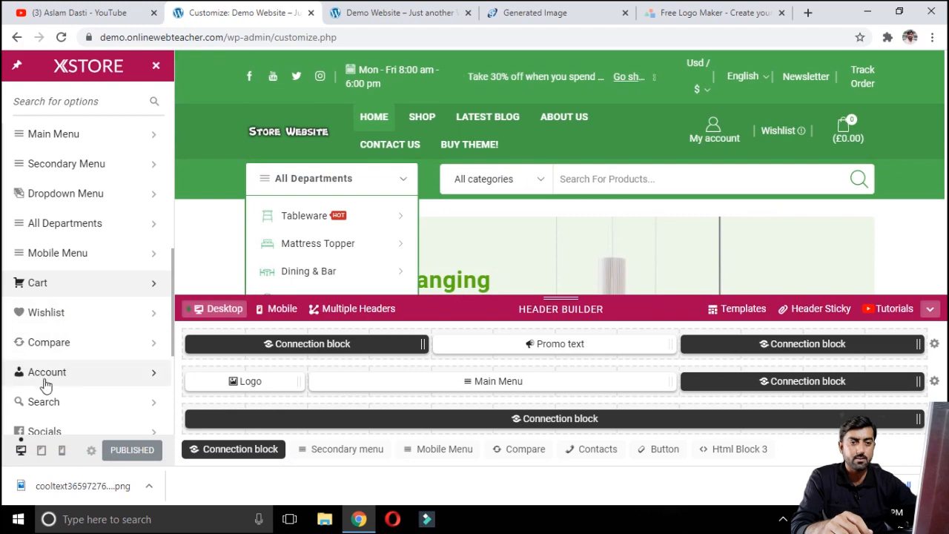
mouse_move(712, 141)
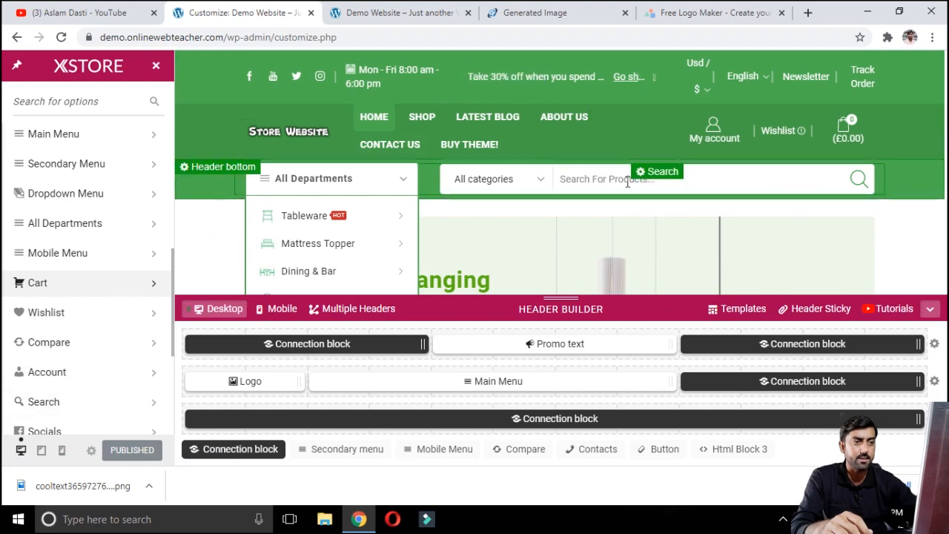
scroll(79, 311, "down", 2)
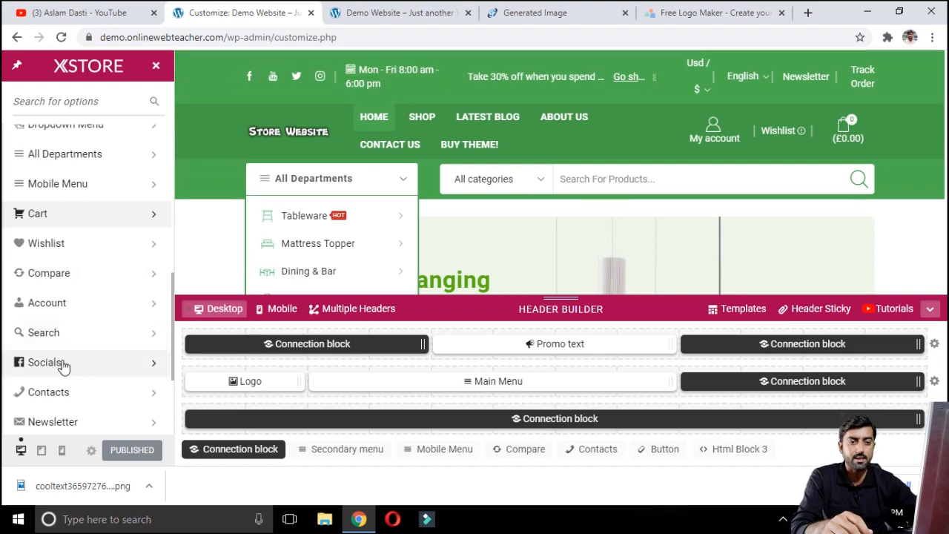
left_click(106, 369)
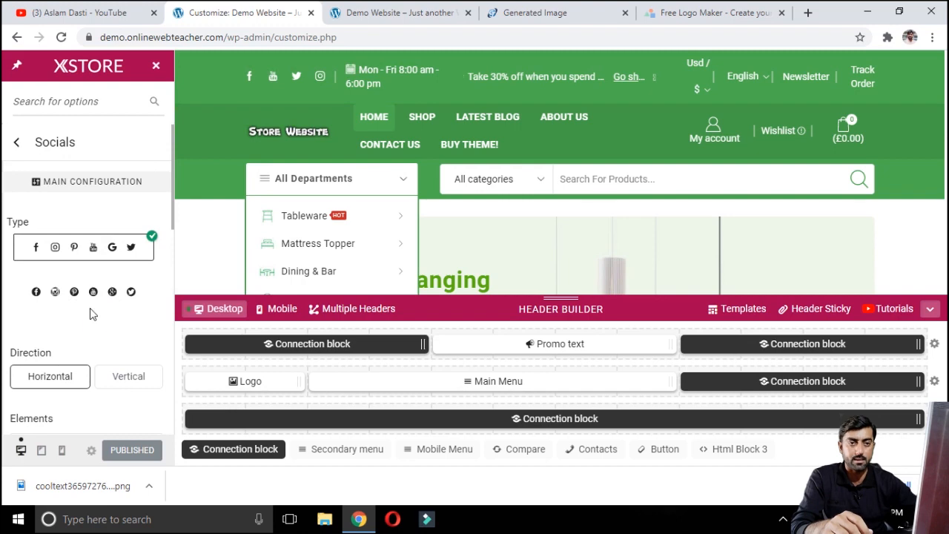
left_click(19, 144)
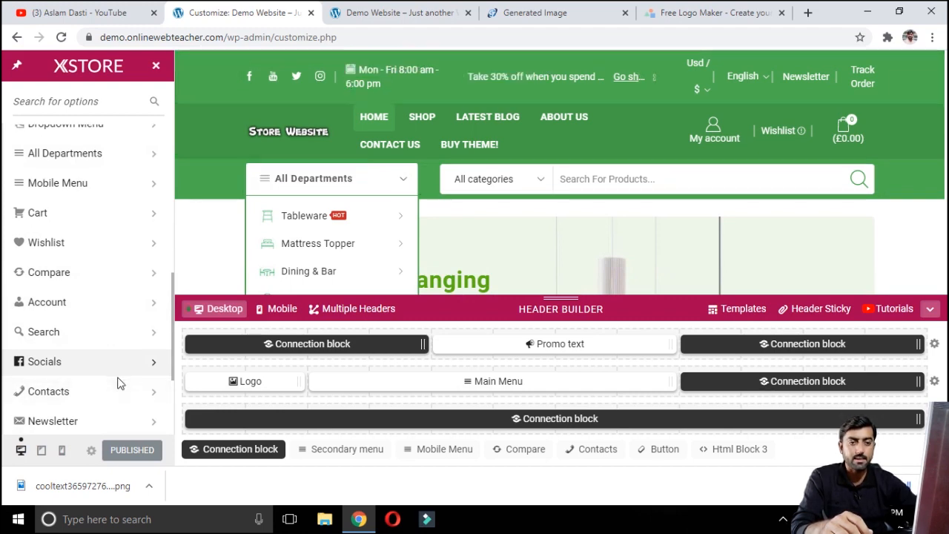
Step: Review the Button element options and return to the Header Builder sections
scroll(104, 375, "down", 1)
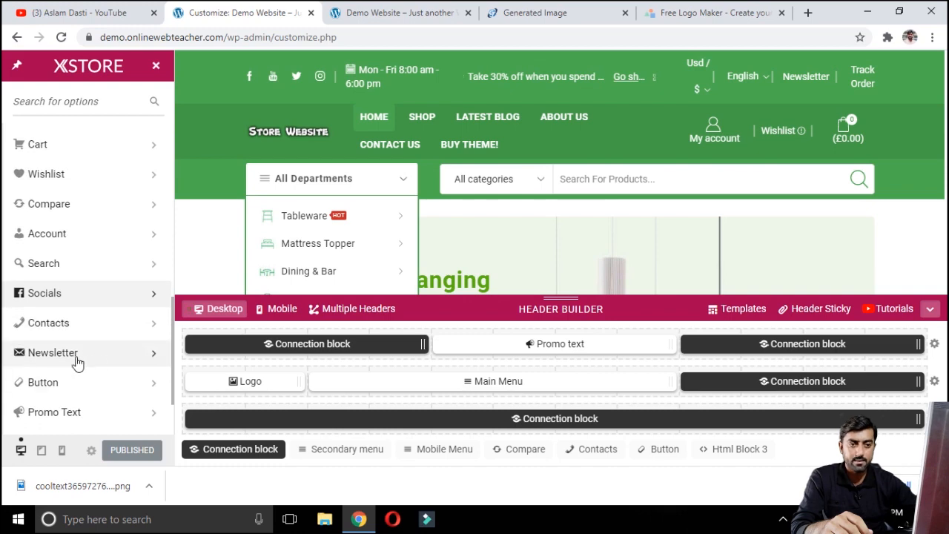
left_click(94, 394)
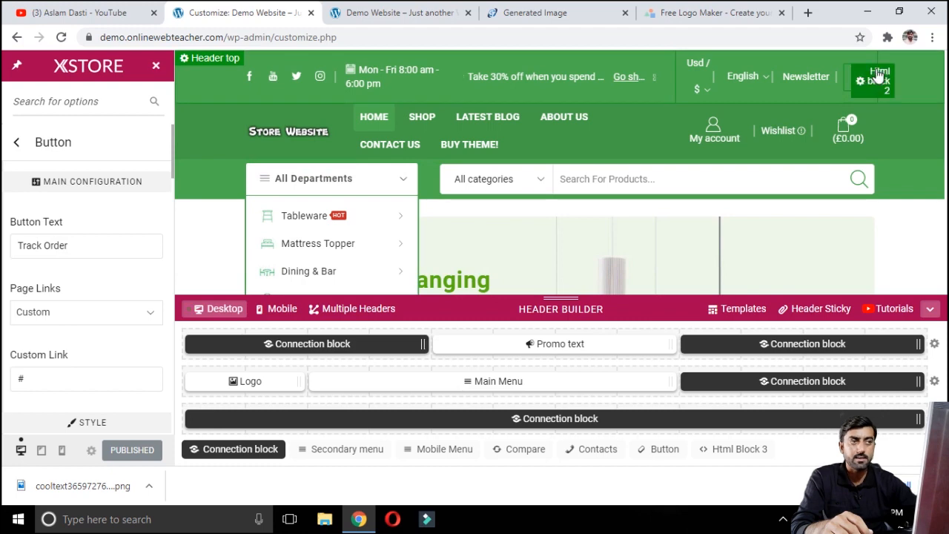
left_click(16, 145)
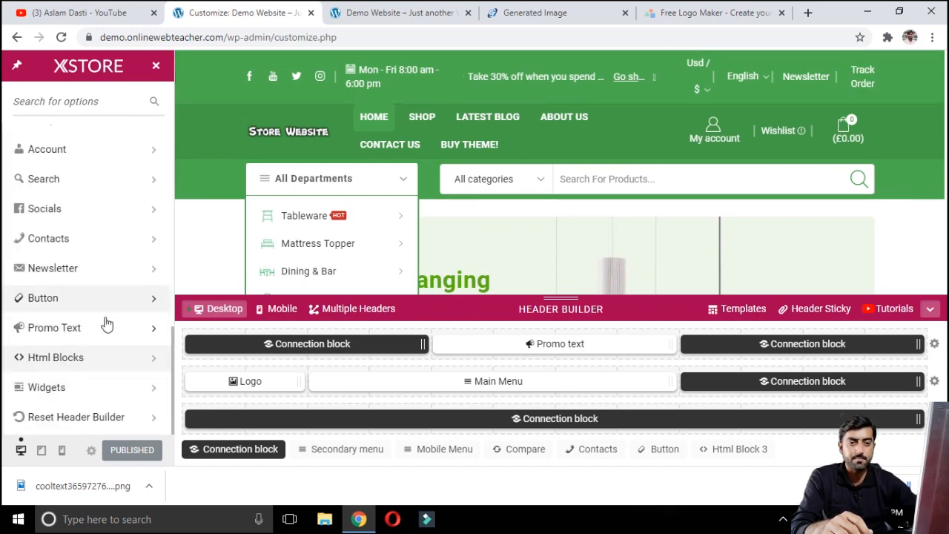
Step: Compare the Promo Text sections with the live site's top bar, then return to the Header Builder sections
left_click(73, 336)
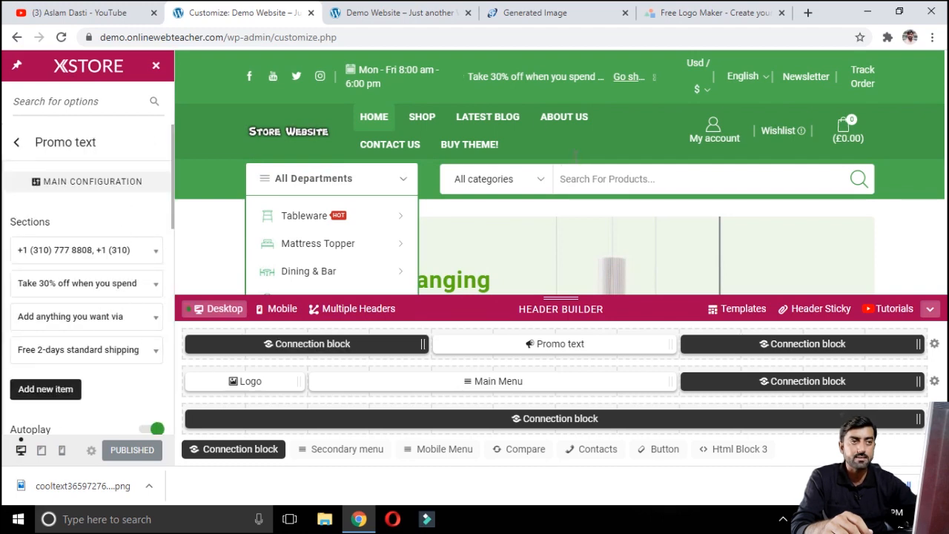
left_click(417, 12)
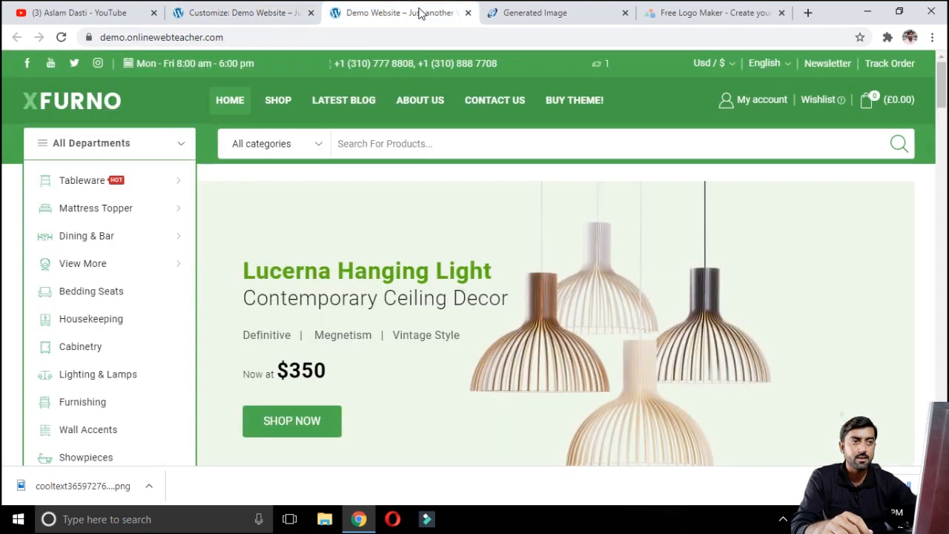
left_click(591, 64)
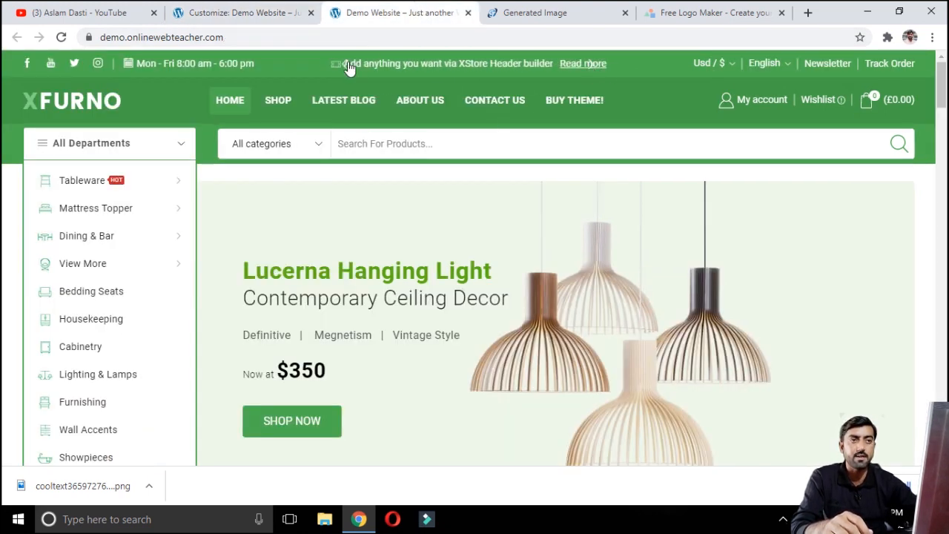
left_click(245, 12)
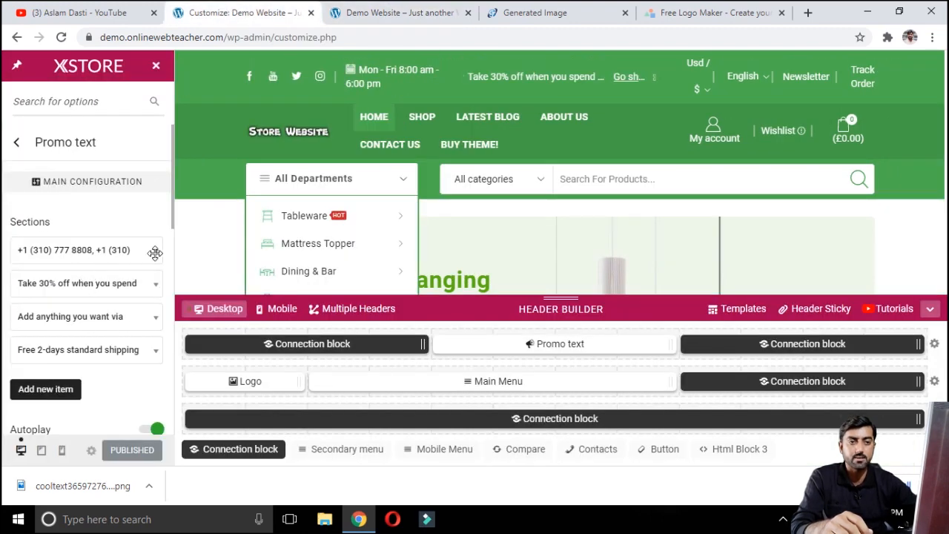
left_click(112, 250)
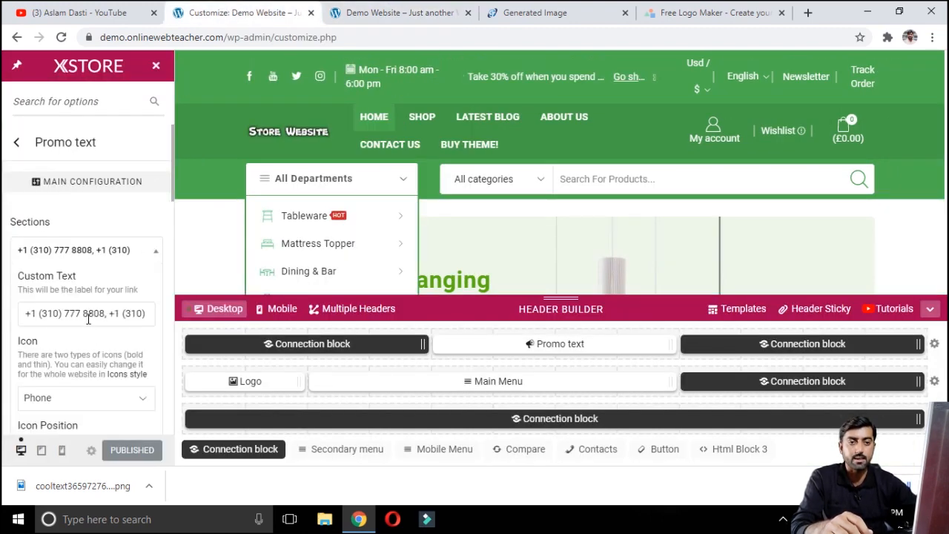
left_click(18, 144)
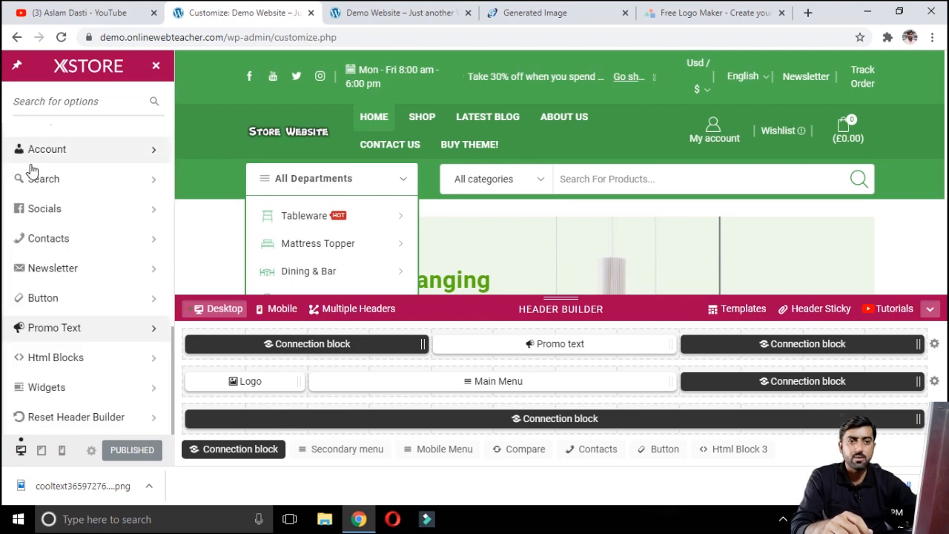
Step: Inspect the Html Blocks content for the opening-hours text and return to the Header Builder sections
left_click(115, 353)
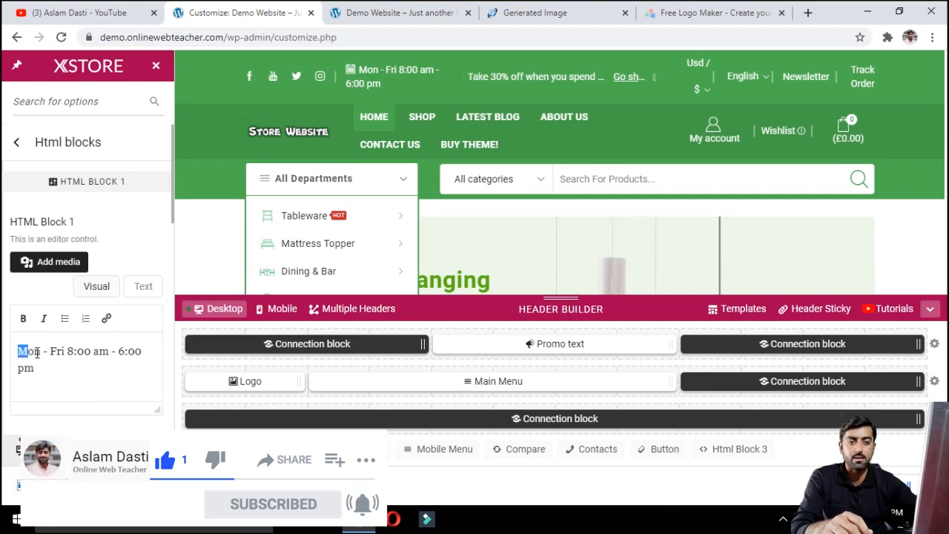
left_click_drag(18, 347, 61, 368)
left_click(14, 148)
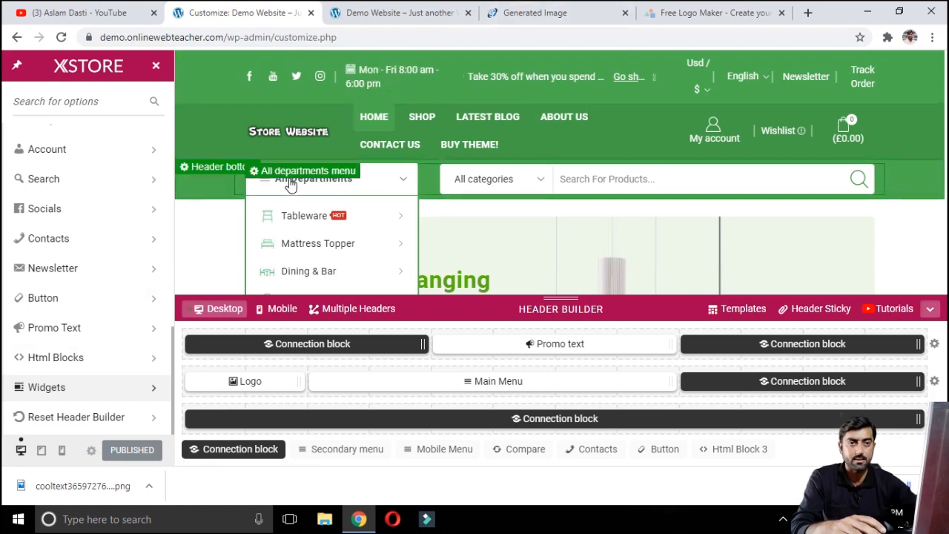
Step: Browse the General / Layout settings and return to the main customizer menu
scroll(46, 205, "up", 5)
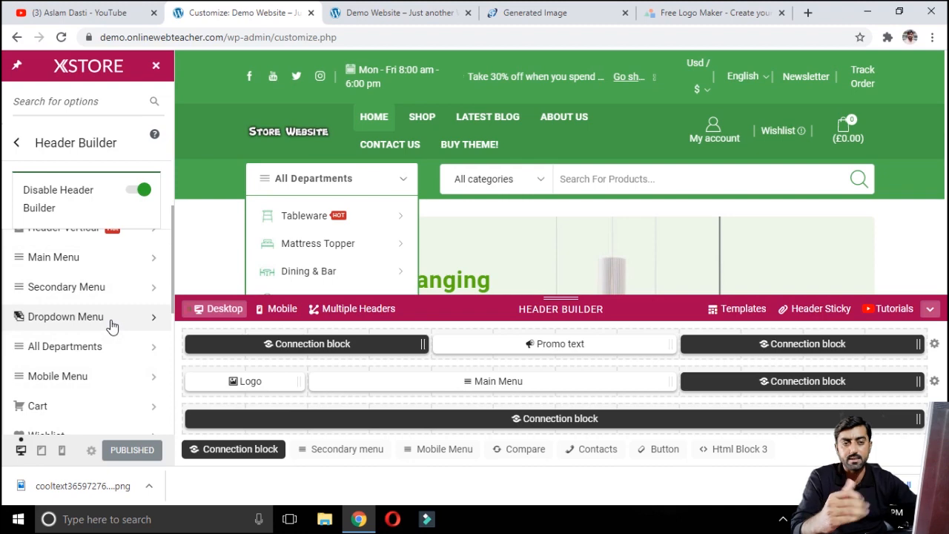
left_click(15, 143)
left_click(111, 141)
scroll(100, 282, "down", 1)
scroll(99, 279, "down", 5)
scroll(100, 281, "up", 6)
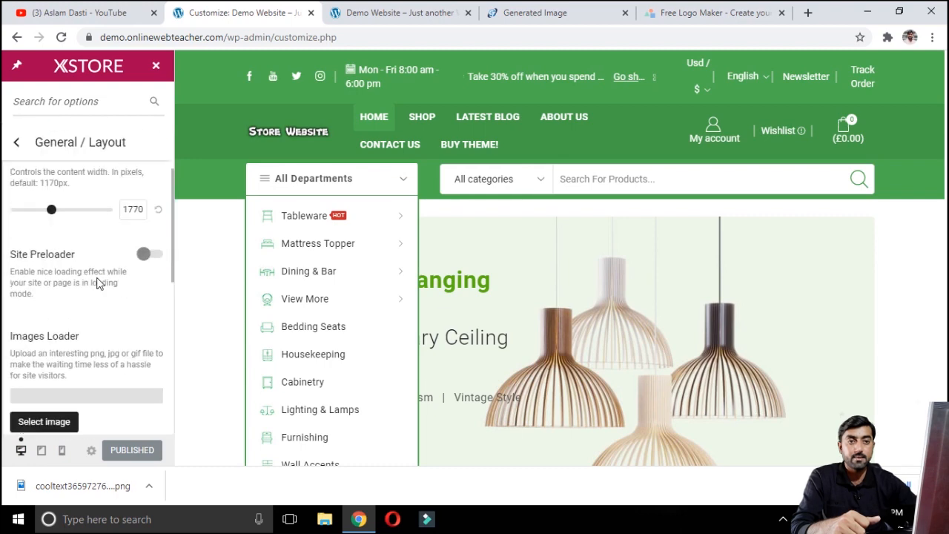
scroll(100, 282, "up", 2)
left_click(15, 142)
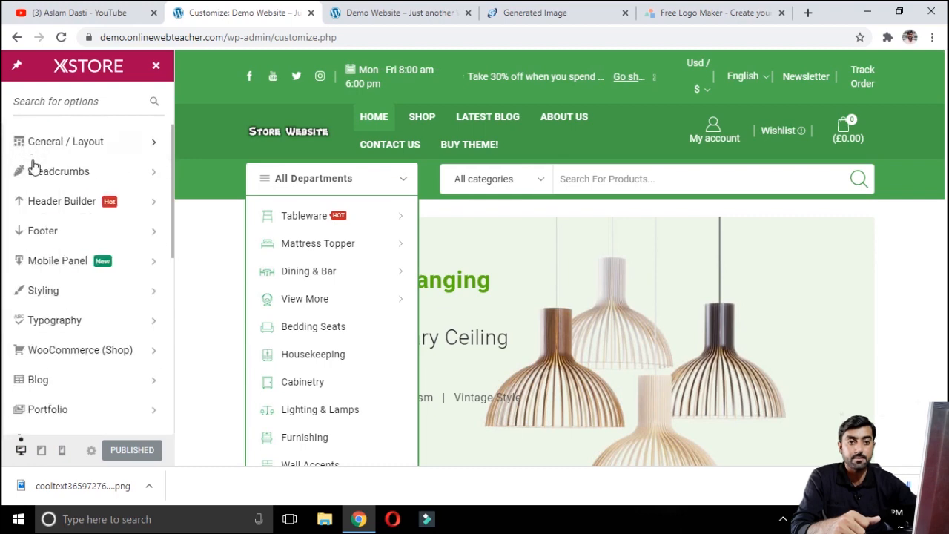
Step: Open the Footer sections and scroll through the live site's footer for comparison
left_click(119, 239)
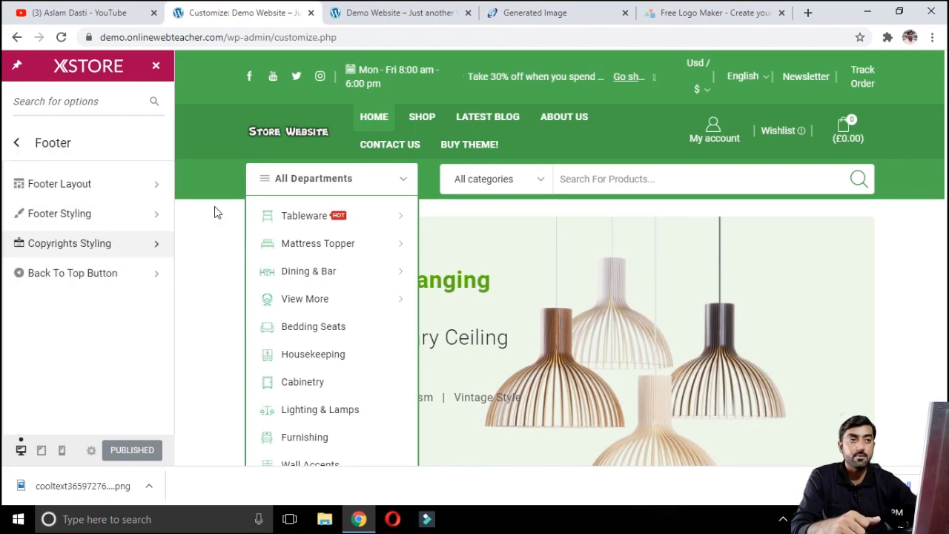
left_click(384, 11)
scroll(456, 331, "down", 20)
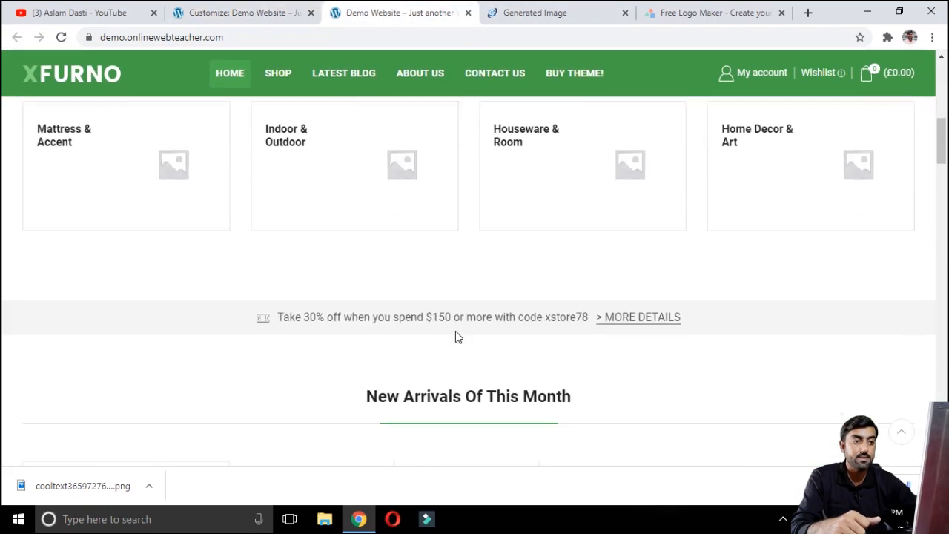
scroll(456, 336, "down", 1)
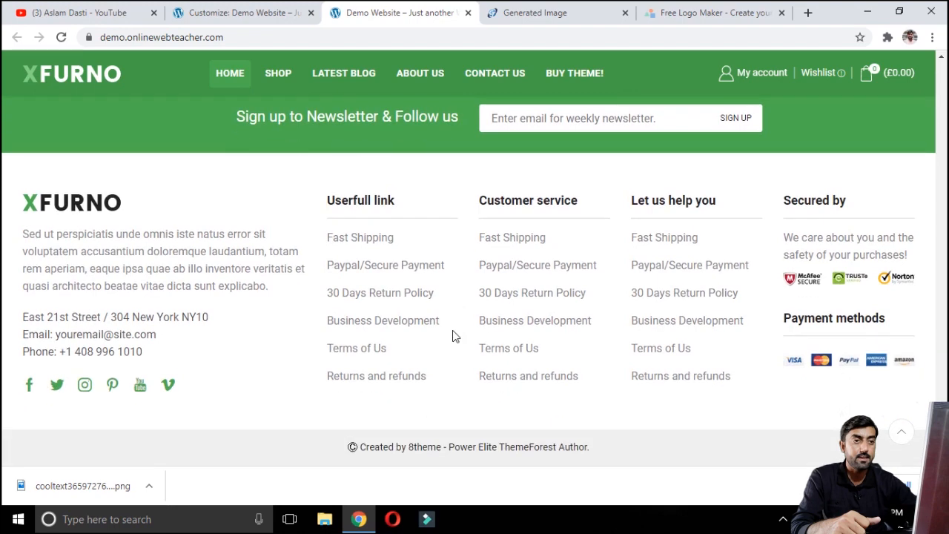
scroll(375, 214, "up", 2)
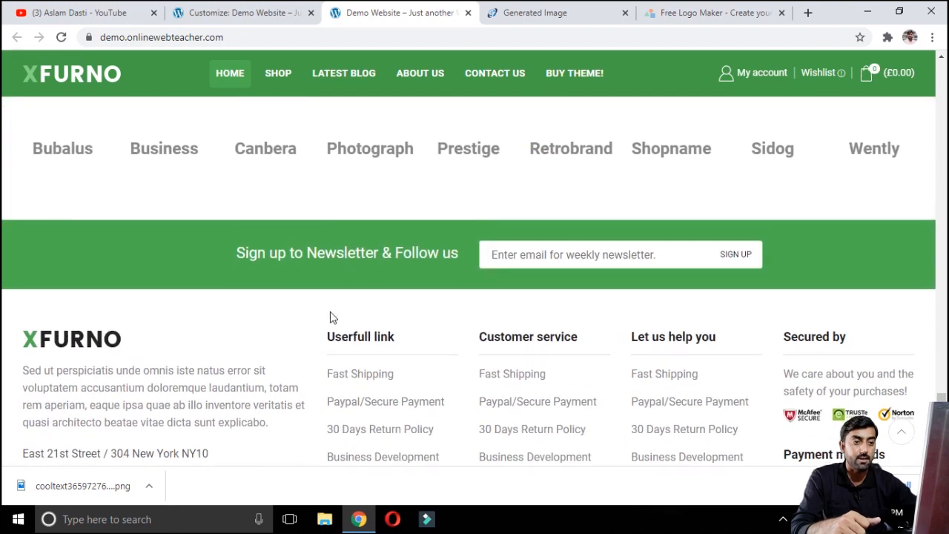
scroll(331, 317, "down", 2)
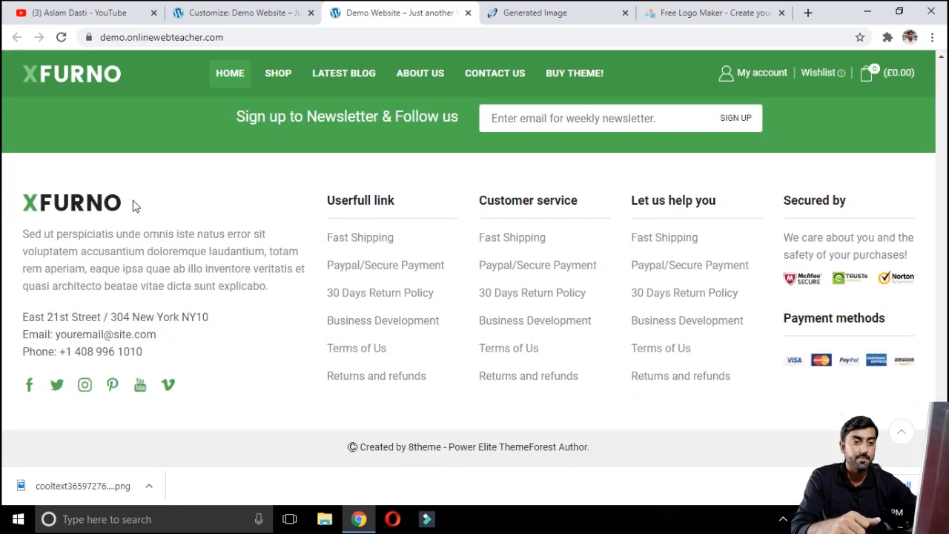
Step: Review the Footer Layout options in the customizer
left_click(247, 11)
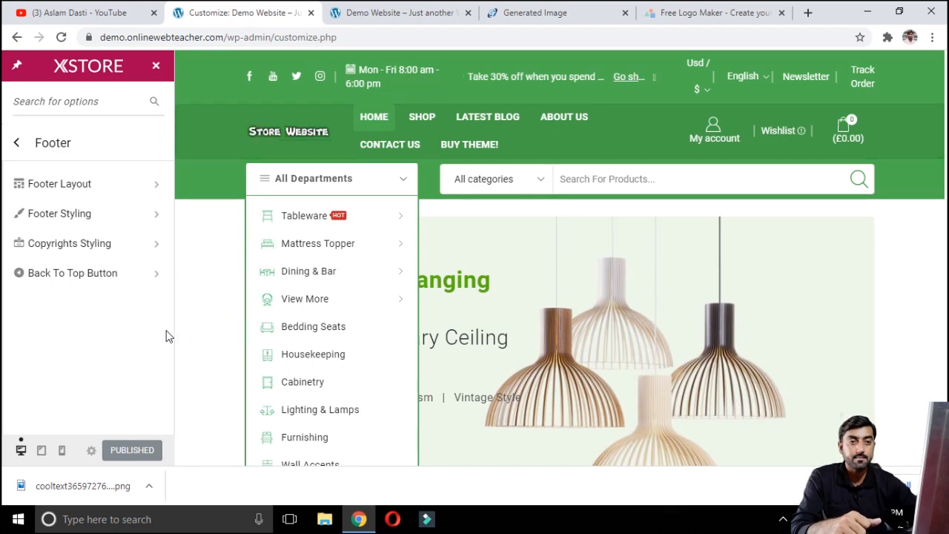
left_click(138, 194)
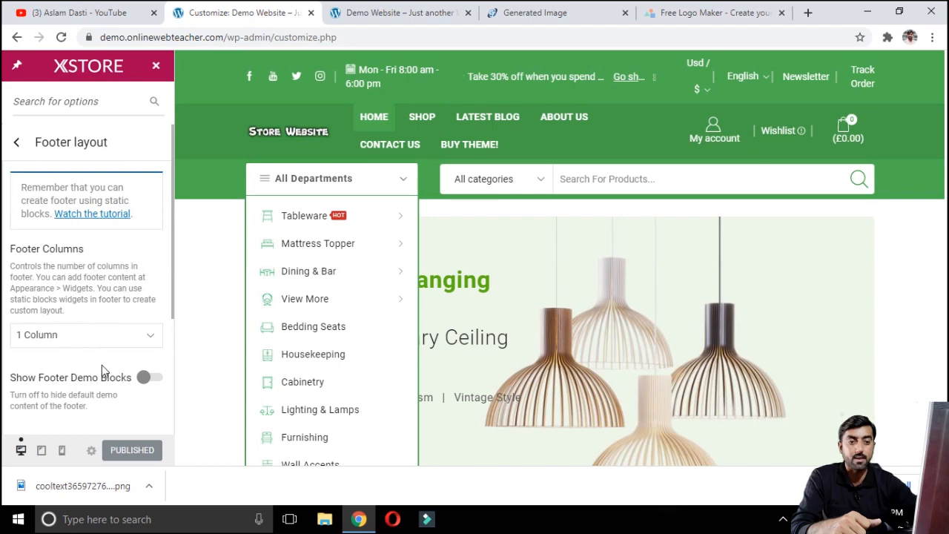
scroll(101, 363, "down", 3)
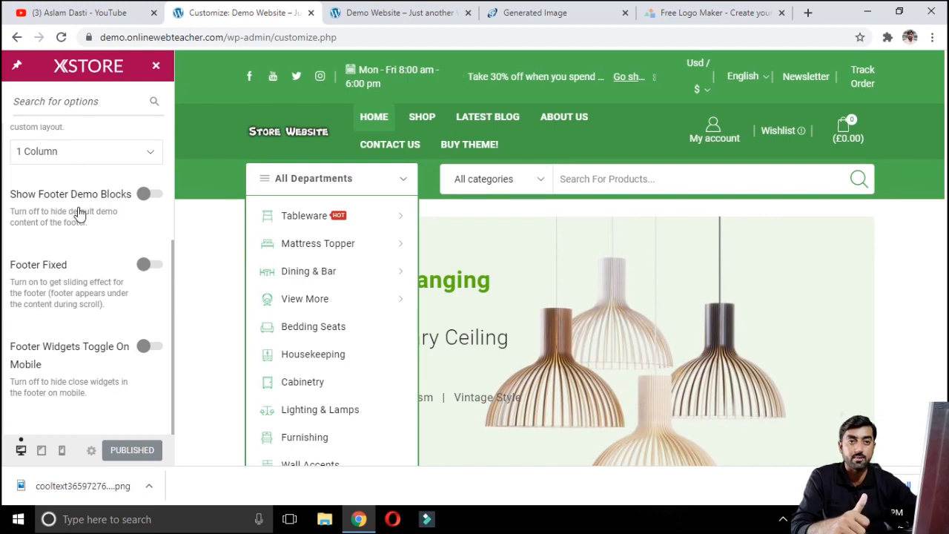
Step: Open the Footer Styling options and compare them with the footer on the live site
scroll(41, 182, "up", 3)
left_click(18, 141)
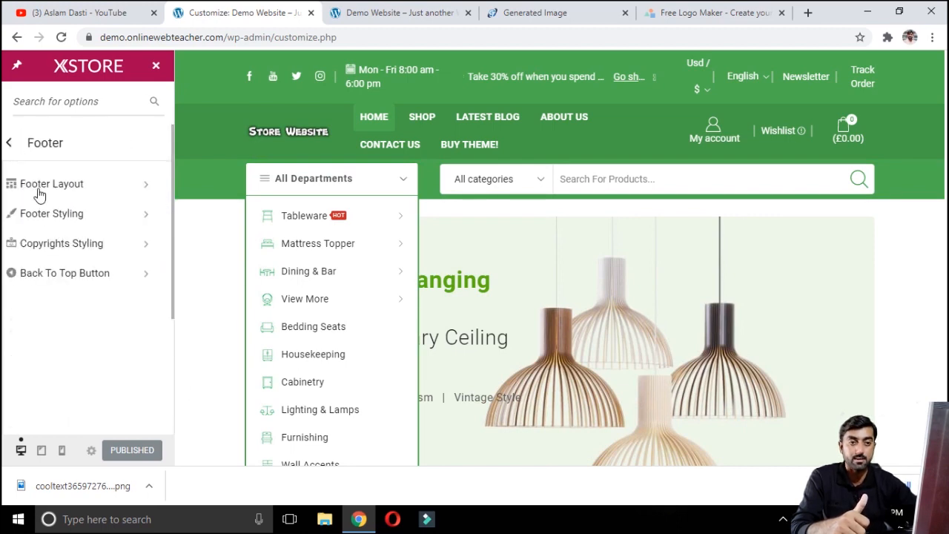
left_click(89, 215)
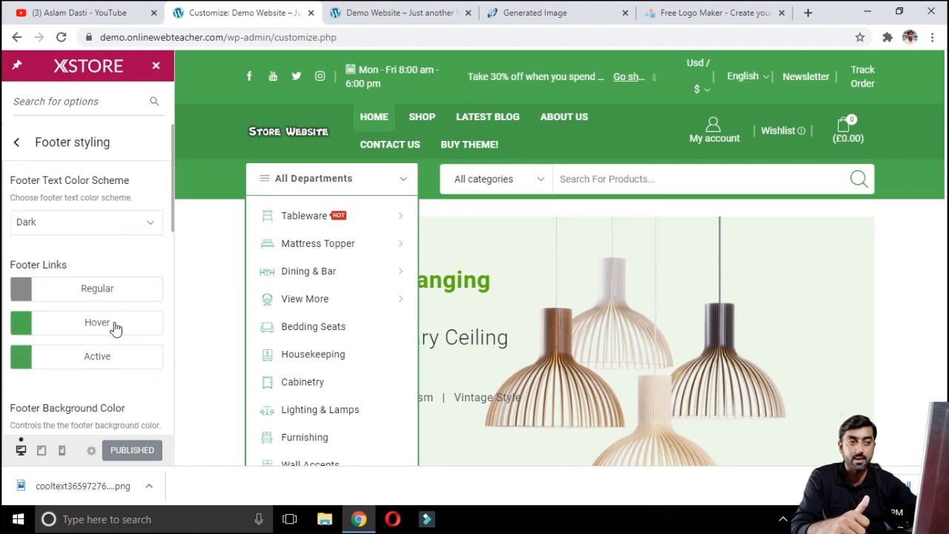
left_click(395, 9)
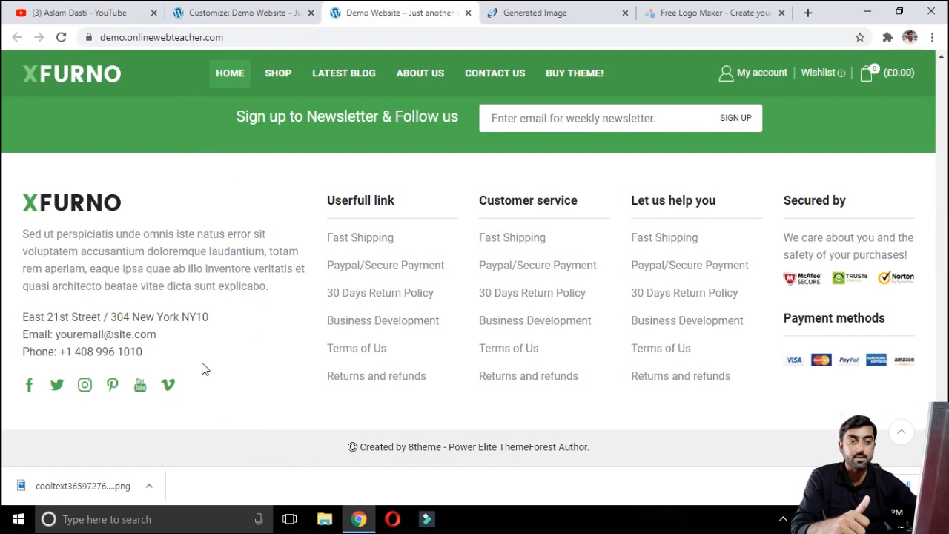
left_click(207, 12)
left_click(16, 142)
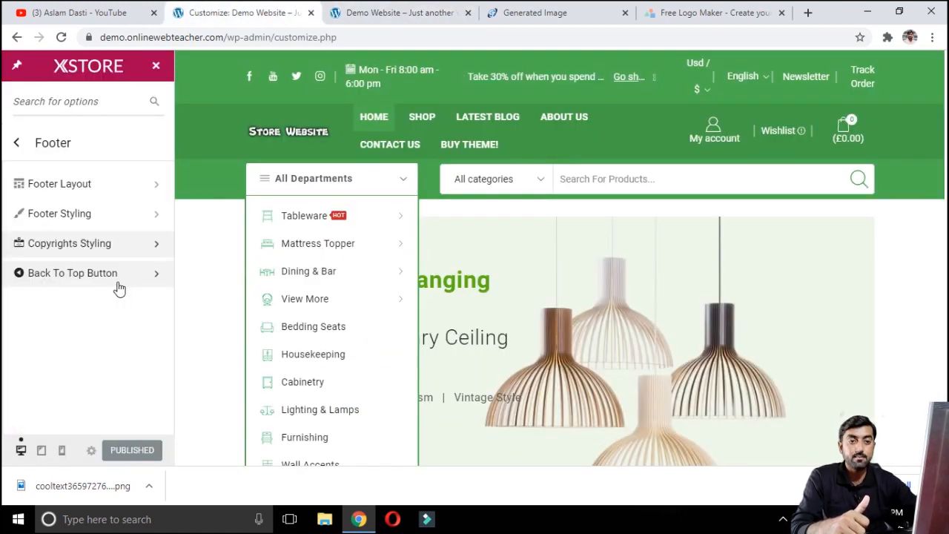
Step: Open the Back To Top Button settings, test the button on the live site, and toggle it off and on again
left_click(126, 281)
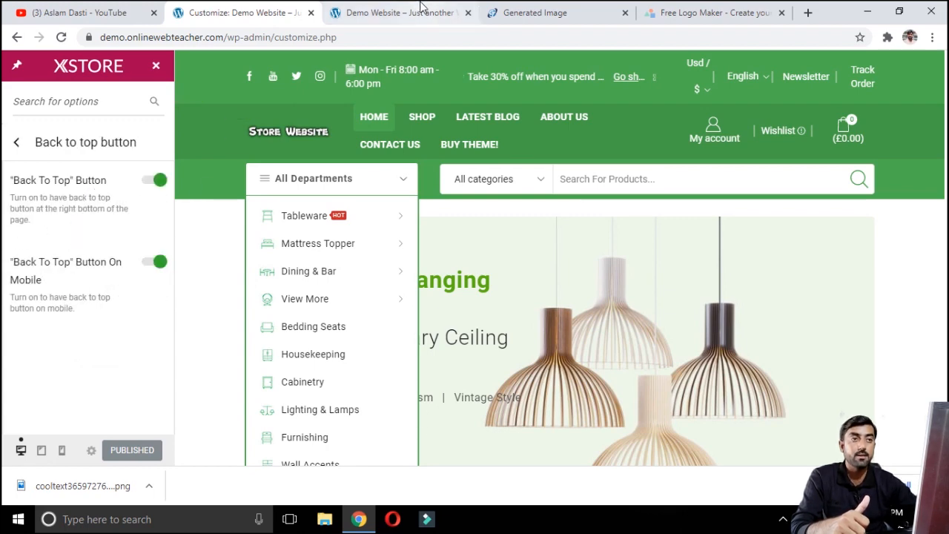
left_click(393, 9)
scroll(540, 238, "up", 5)
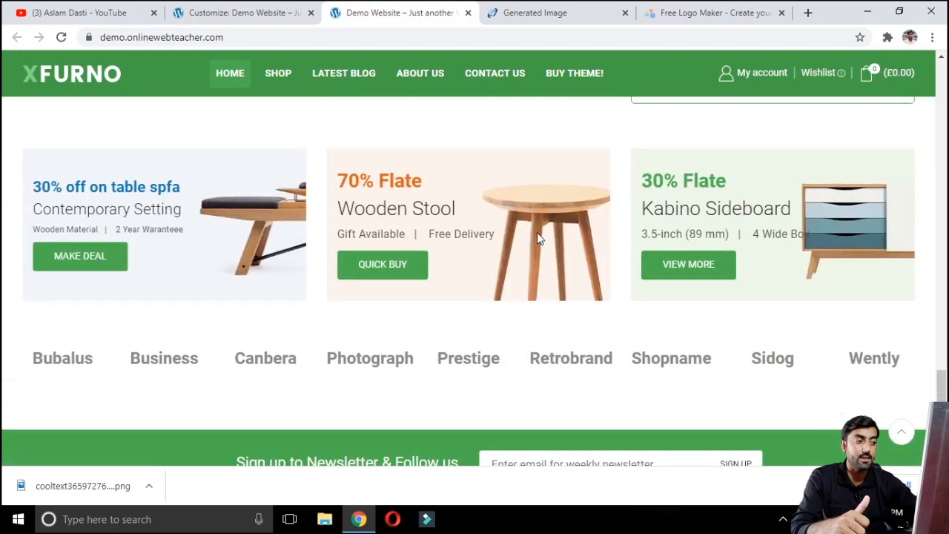
scroll(540, 237, "down", 4)
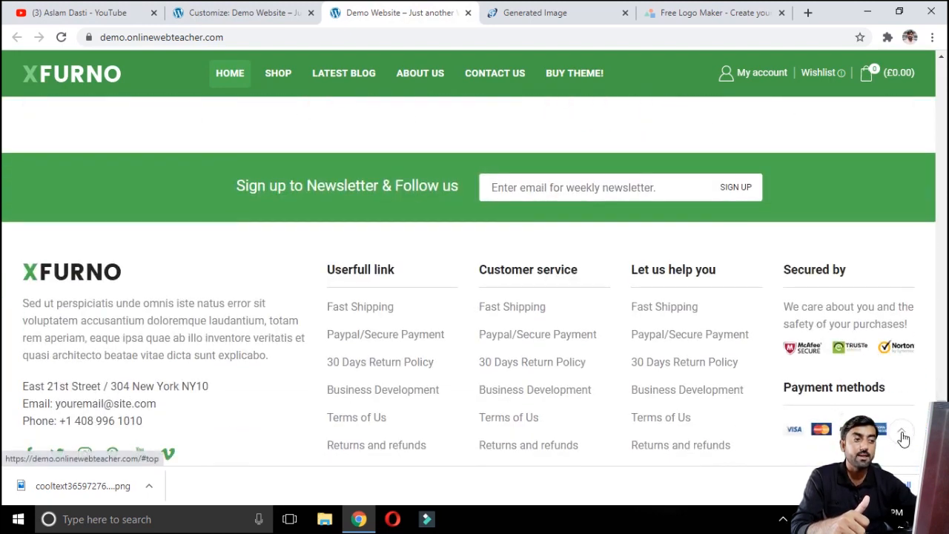
left_click(241, 11)
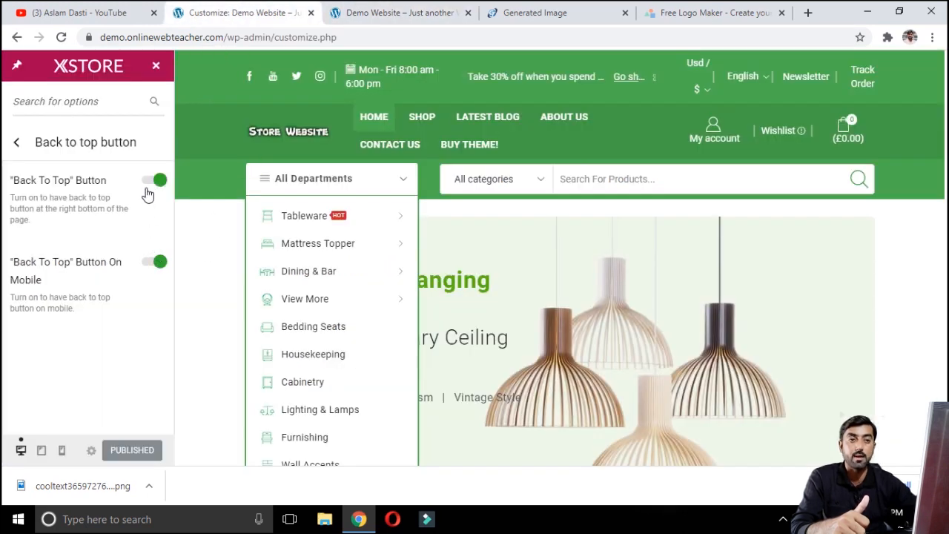
left_click(371, 13)
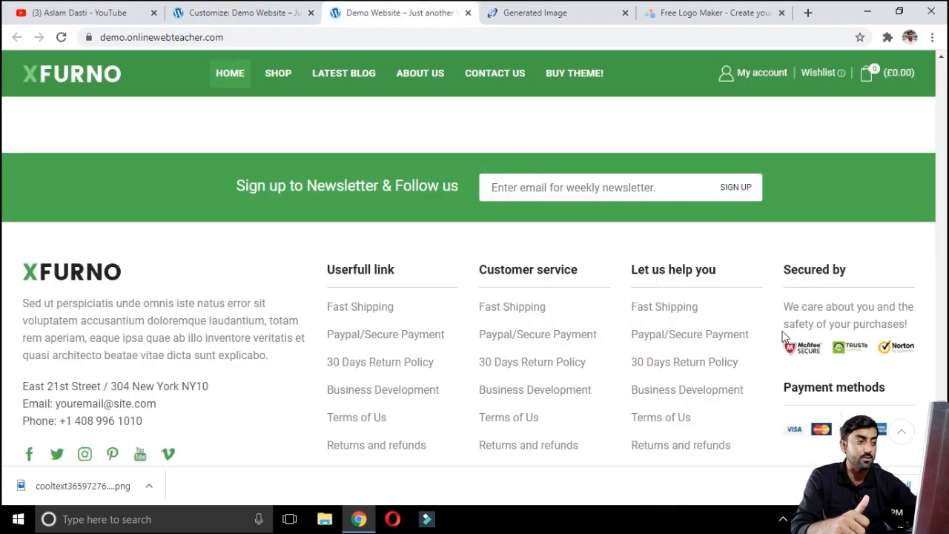
left_click(899, 434)
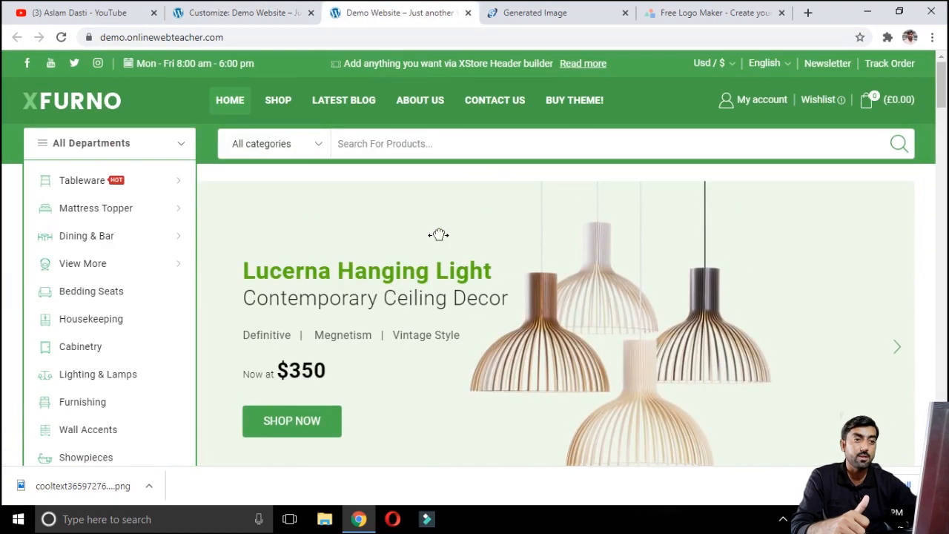
left_click(241, 13)
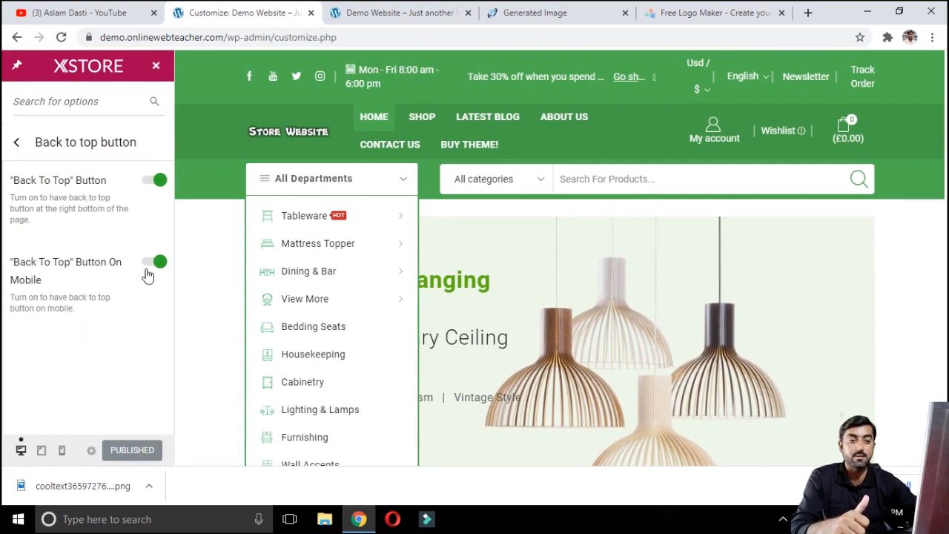
left_click(152, 181)
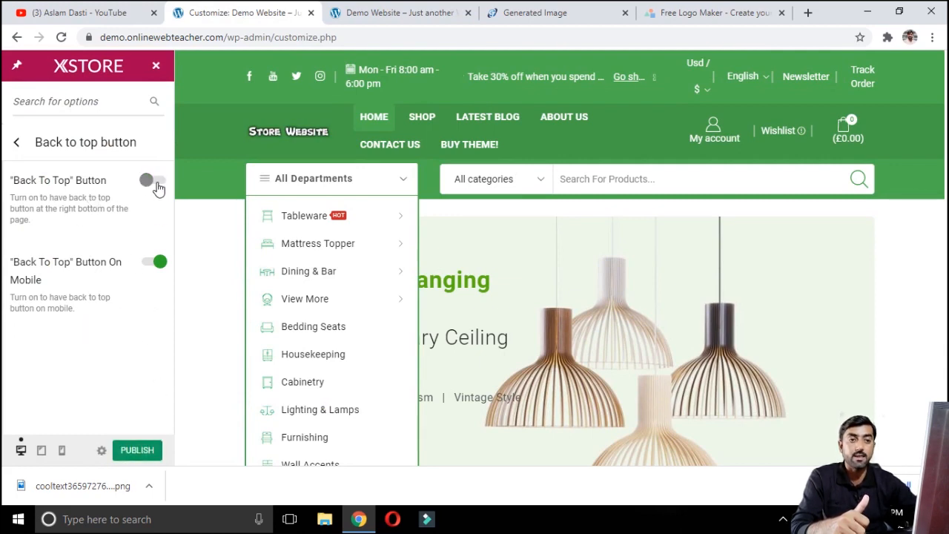
left_click(155, 181)
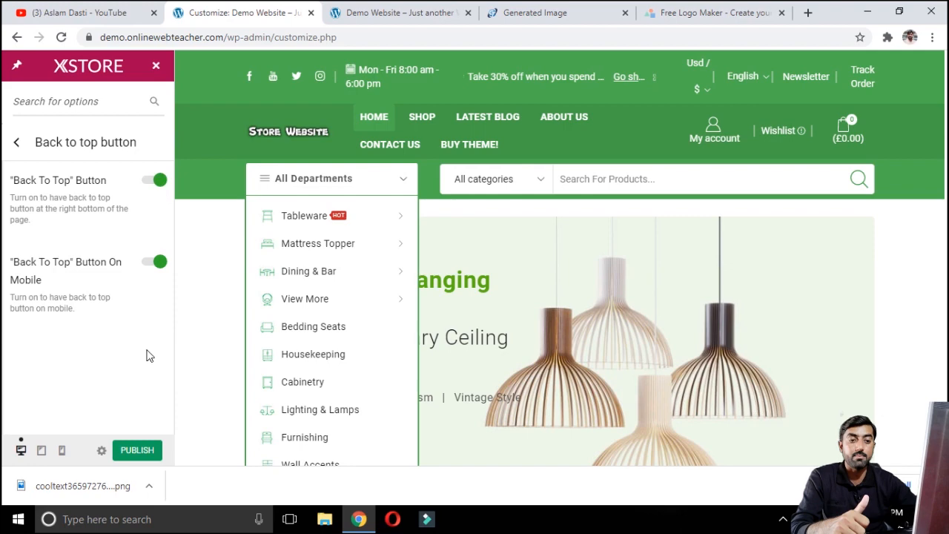
Step: Enable the Mobile Panel in the customizer and publish the changes
left_click(17, 143)
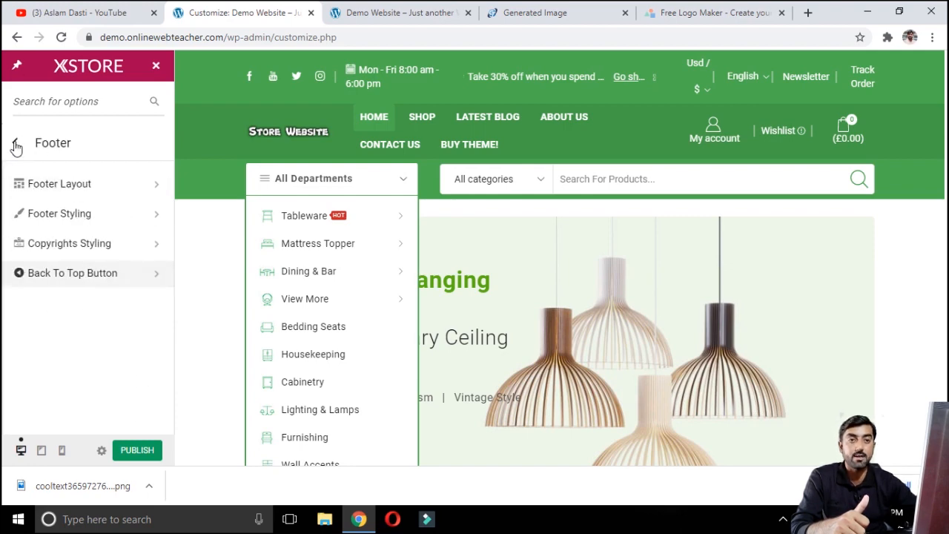
left_click(14, 144)
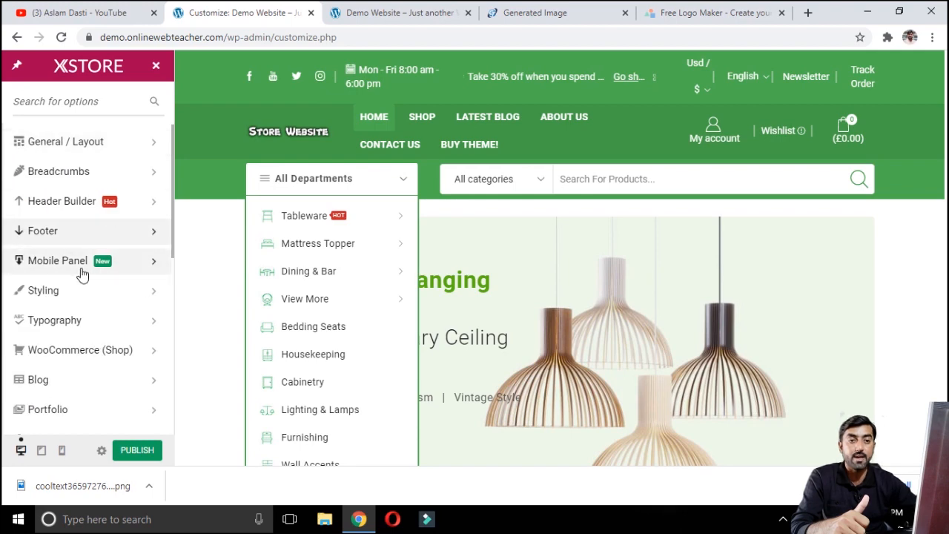
left_click(125, 272)
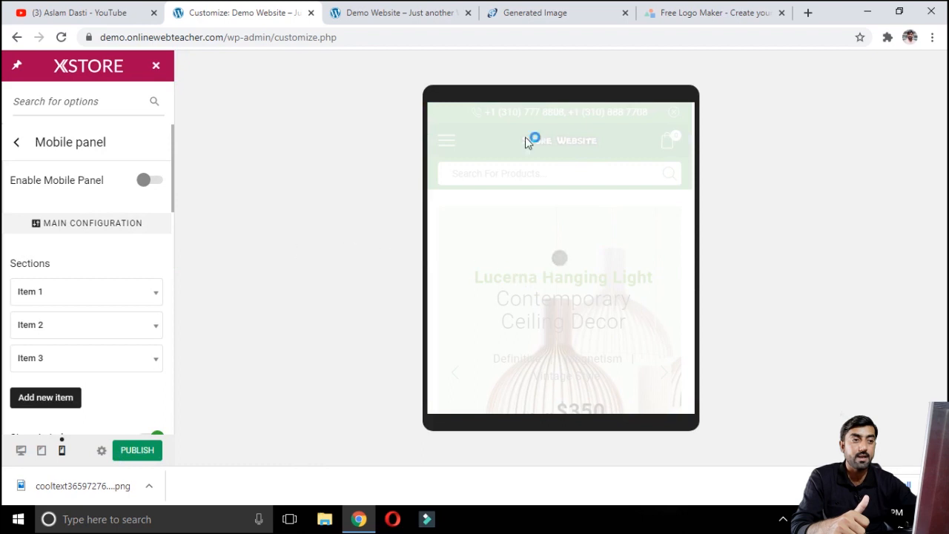
scroll(104, 294, "down", 4)
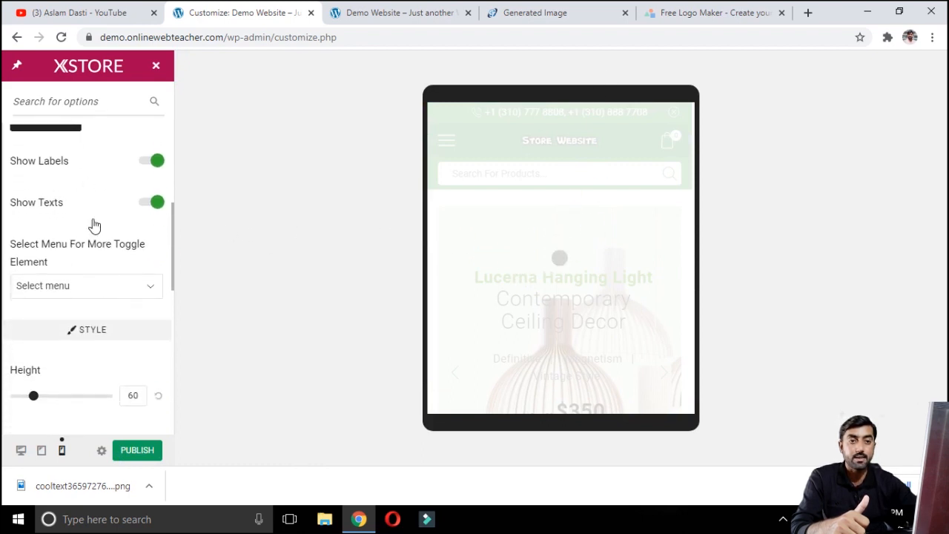
scroll(112, 221, "down", 2)
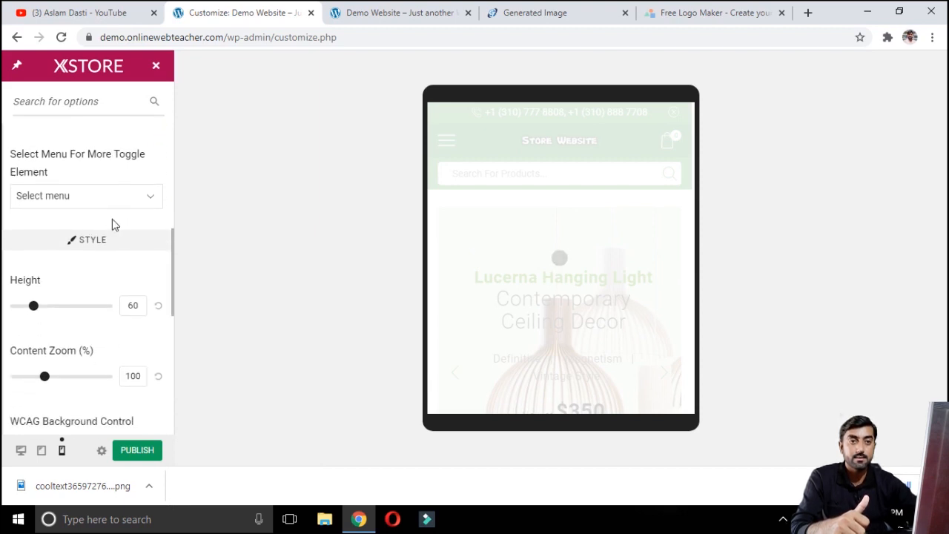
scroll(114, 224, "up", 6)
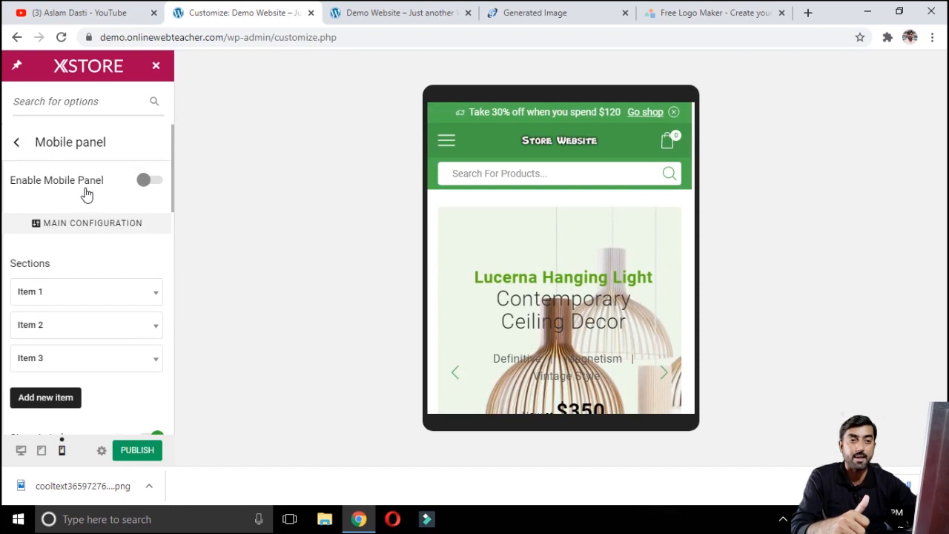
left_click(146, 181)
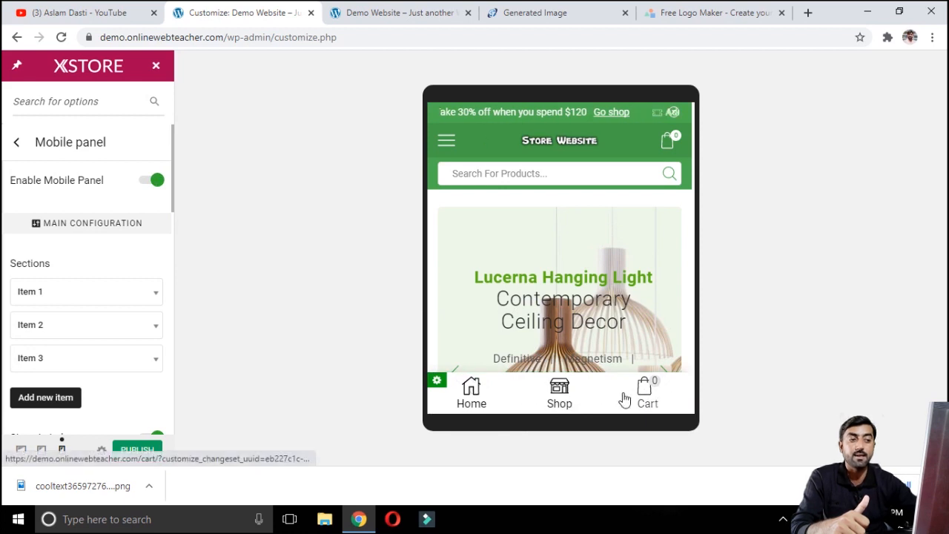
left_click(147, 450)
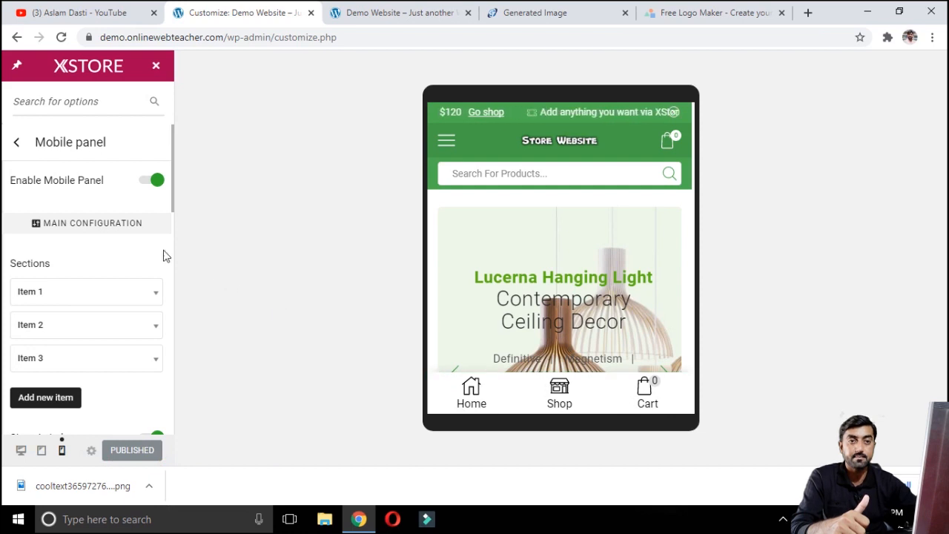
Step: Try turning on the Dark Version in the Styling settings
left_click(18, 144)
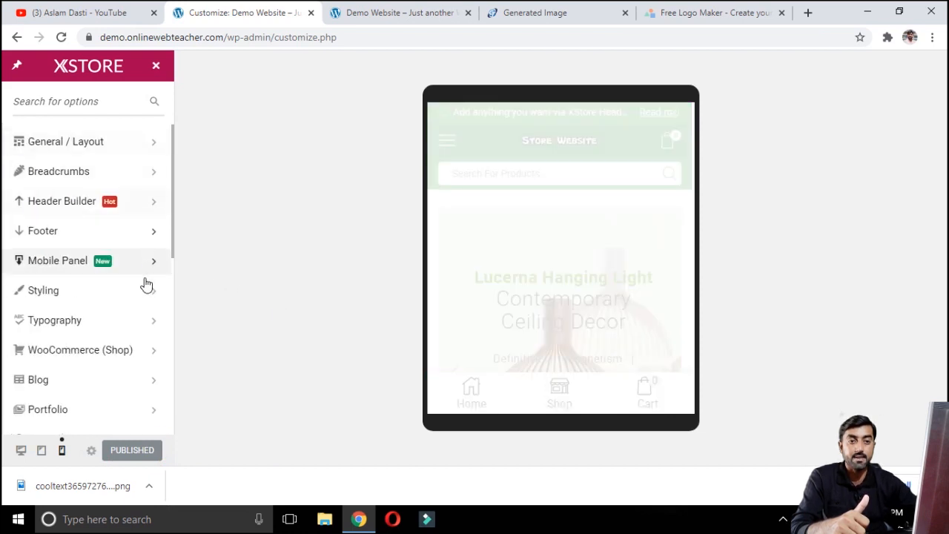
left_click(88, 298)
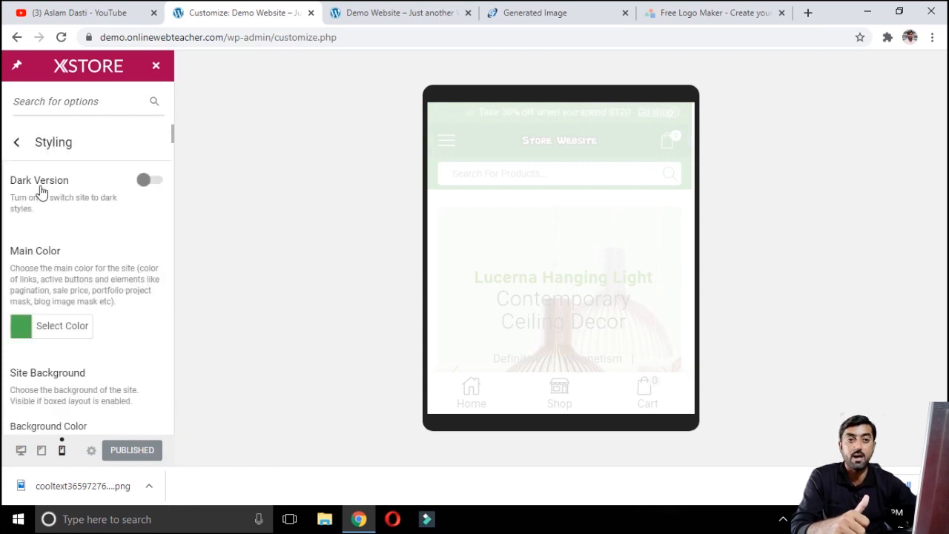
left_click(155, 184)
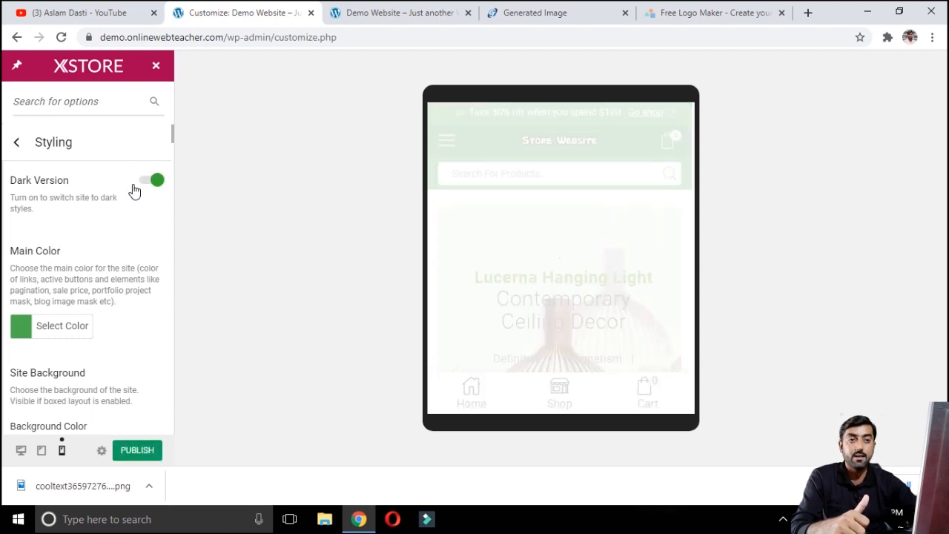
Step: Browse the Styling colour and background options and return to the main customizer menu
scroll(125, 235, "down", 1)
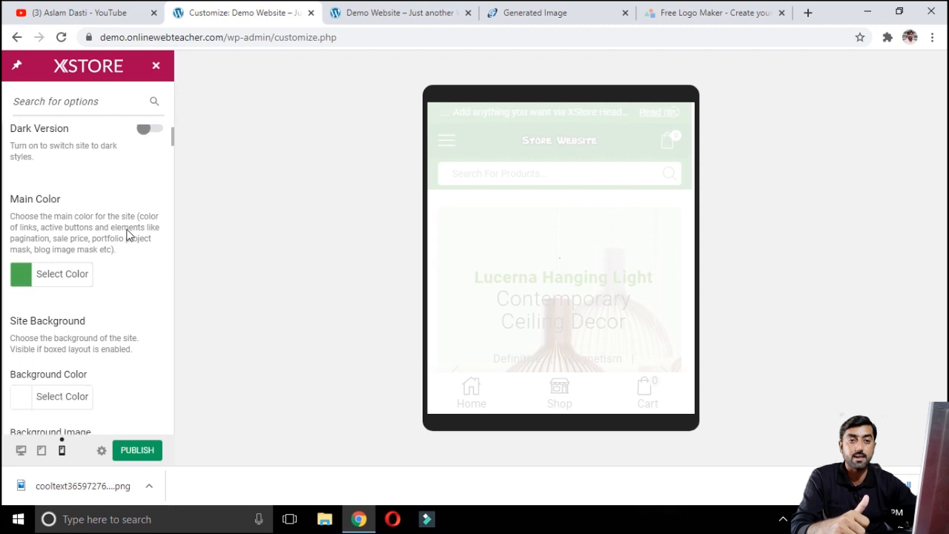
scroll(25, 268, "down", 2)
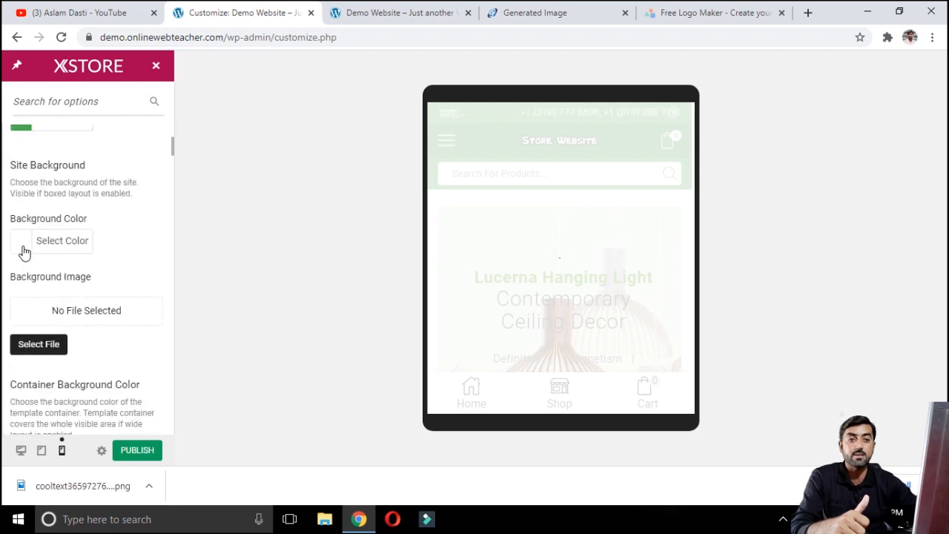
scroll(45, 258, "down", 1)
scroll(91, 273, "down", 5)
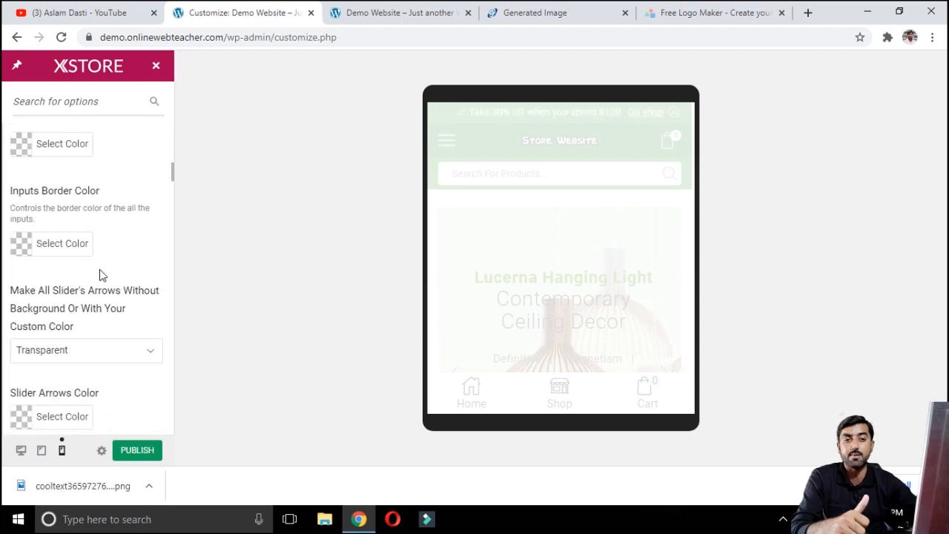
scroll(101, 273, "up", 1)
scroll(102, 274, "up", 7)
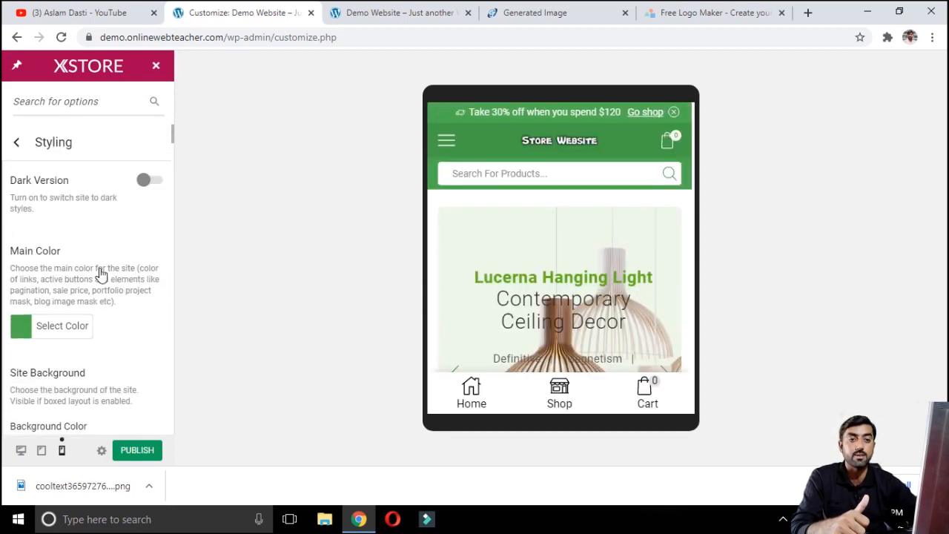
left_click(17, 142)
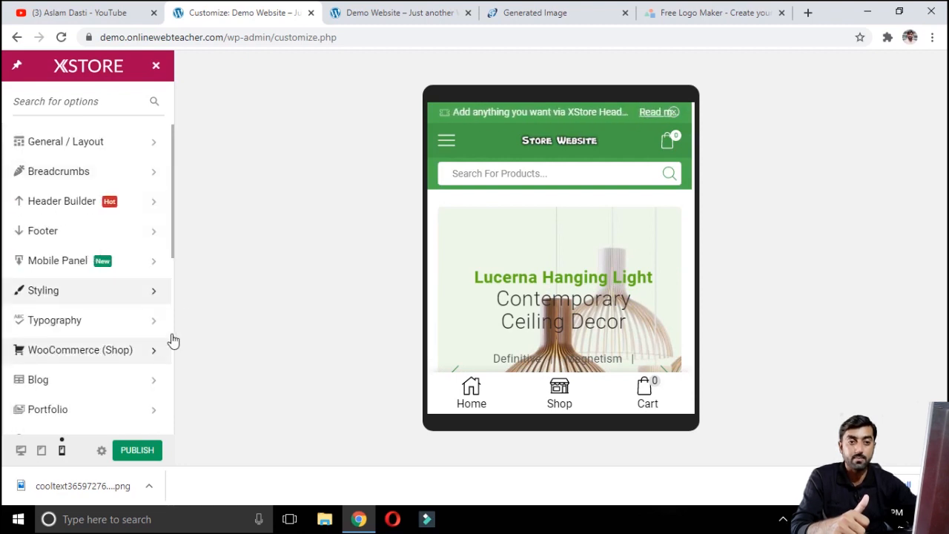
Step: Review the Typography Content font settings for body and headings, then return to the main customizer menu
left_click(103, 321)
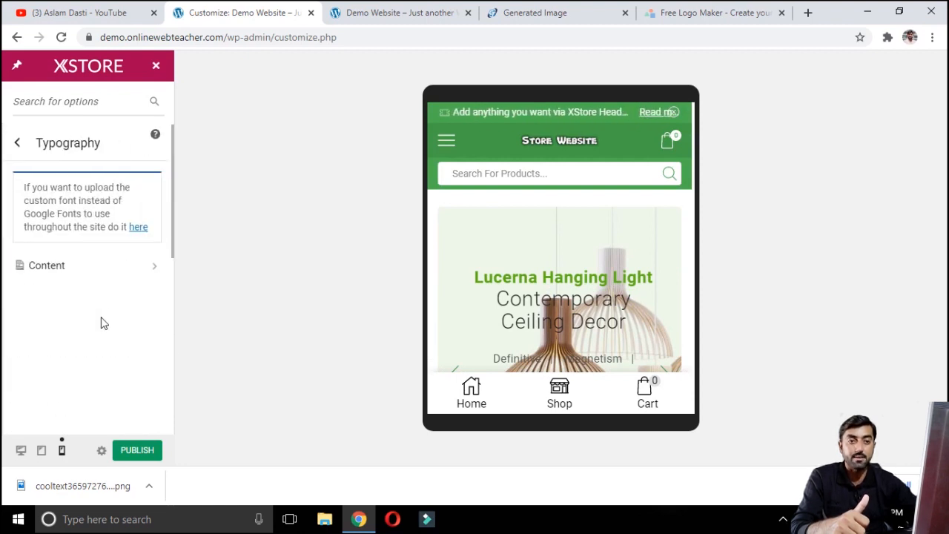
left_click(146, 273)
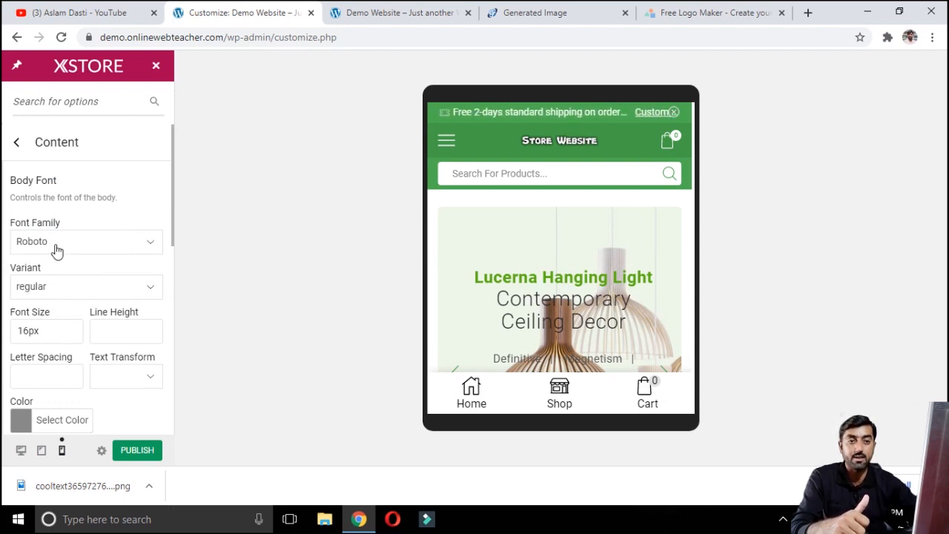
scroll(64, 300, "down", 4)
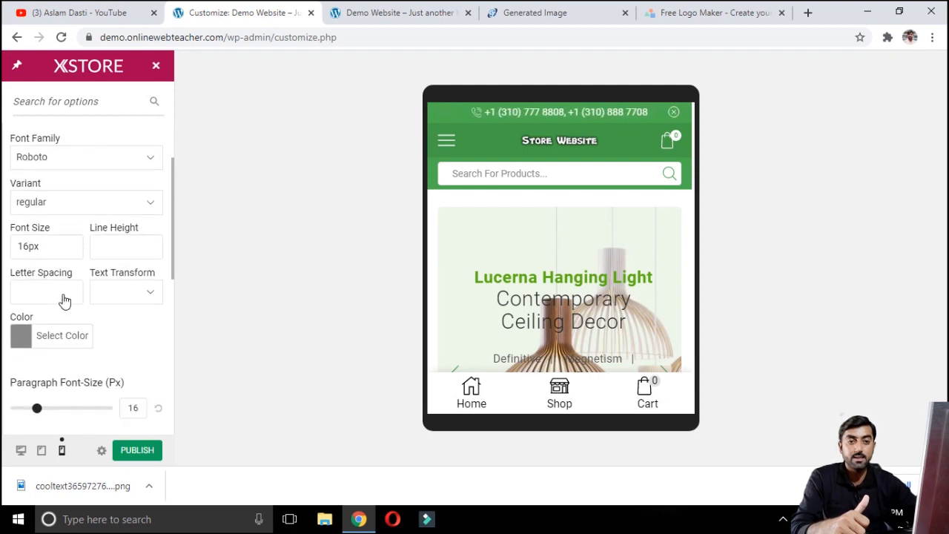
scroll(77, 227, "down", 3)
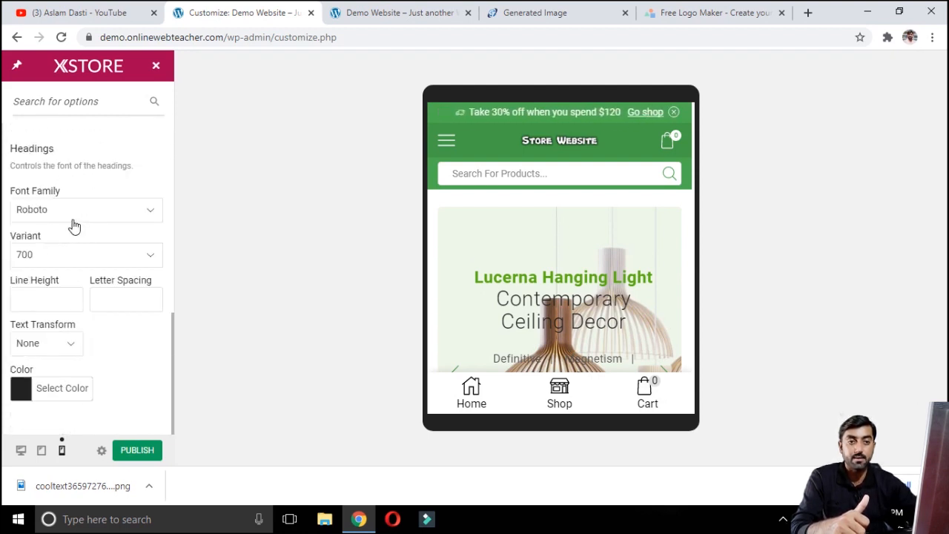
scroll(74, 226, "up", 7)
left_click(13, 145)
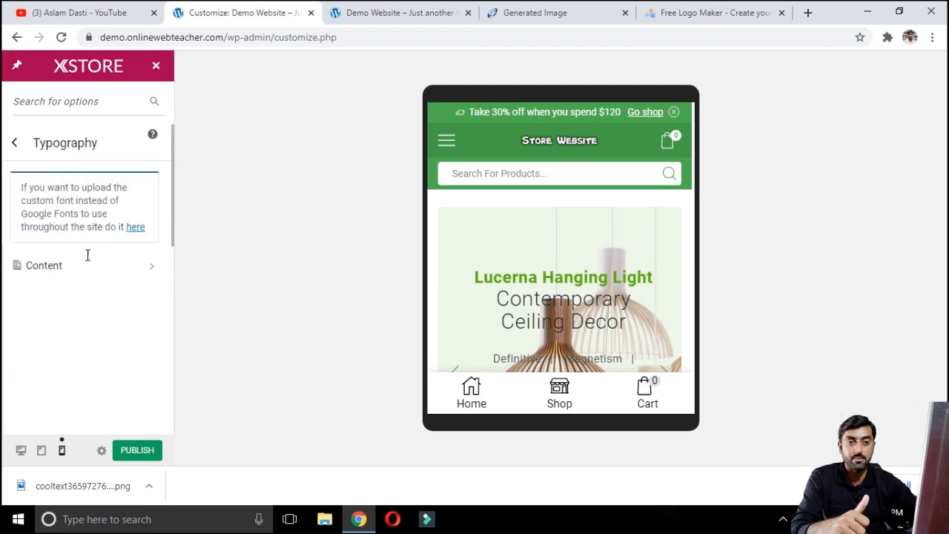
left_click(14, 143)
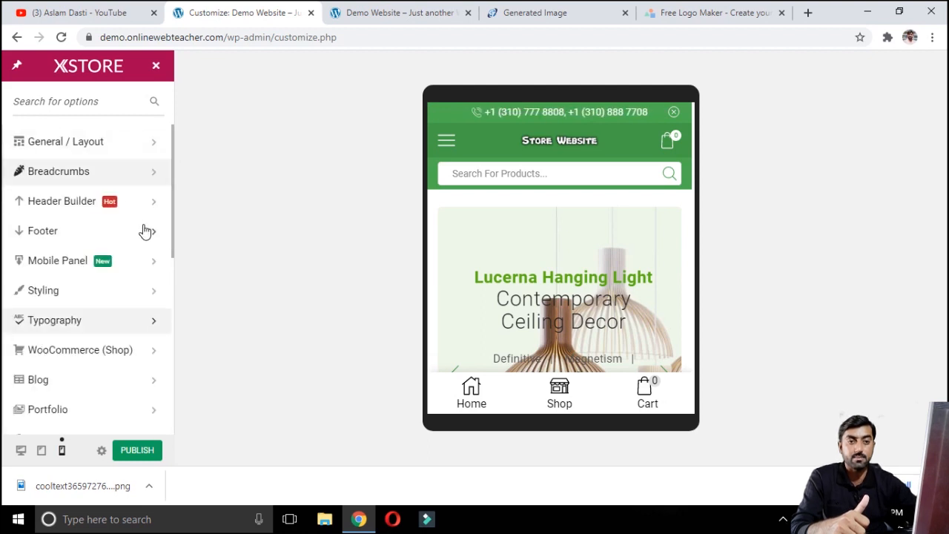
Step: Enable the store notice in the WooCommerce (Shop) Store Notice settings
left_click(115, 359)
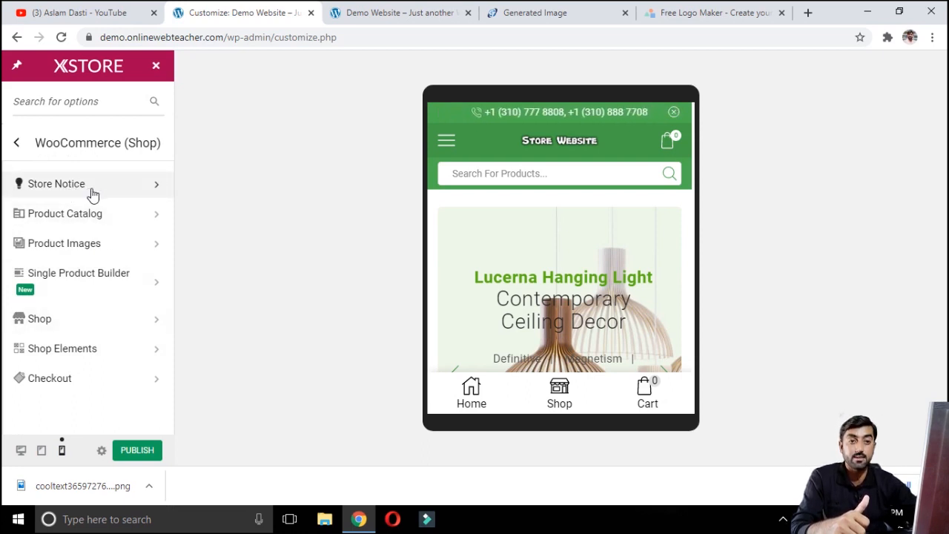
left_click(92, 195)
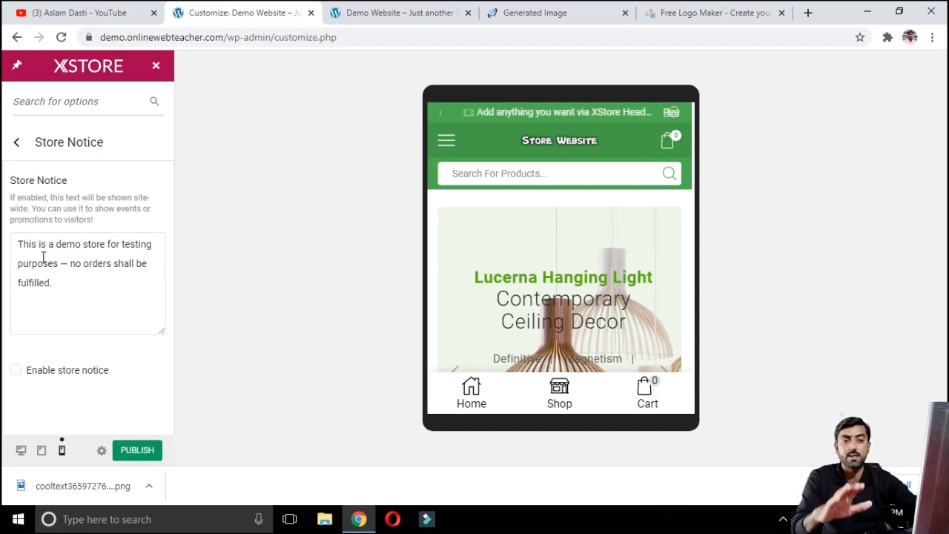
left_click(15, 372)
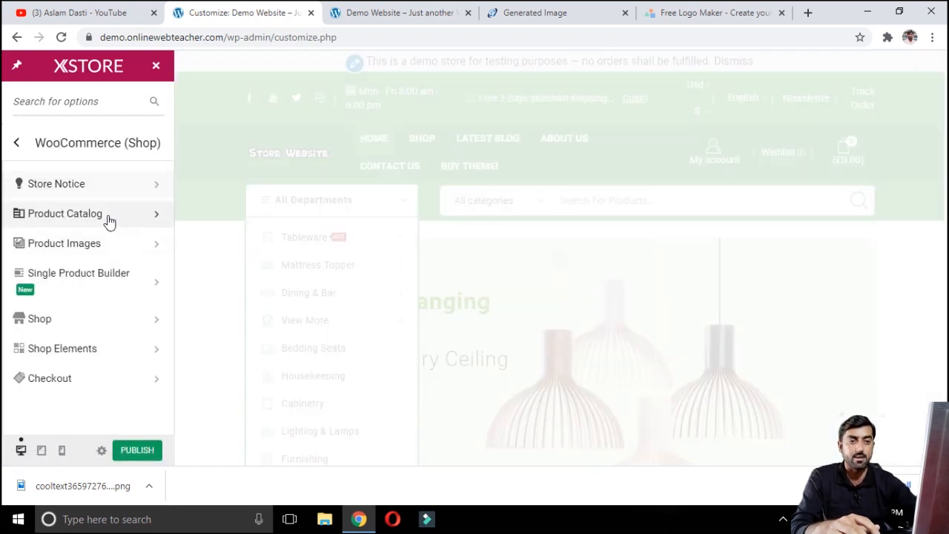
Step: Preview the Product Catalog shop page display and default sorting options, ending with Show products and Default sorting (custom ordering + name)
left_click(110, 217)
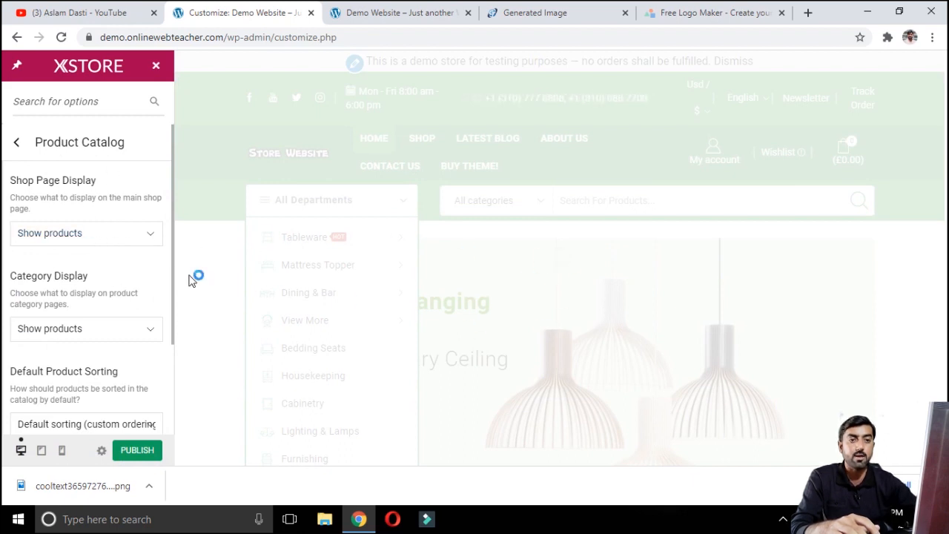
left_click(59, 233)
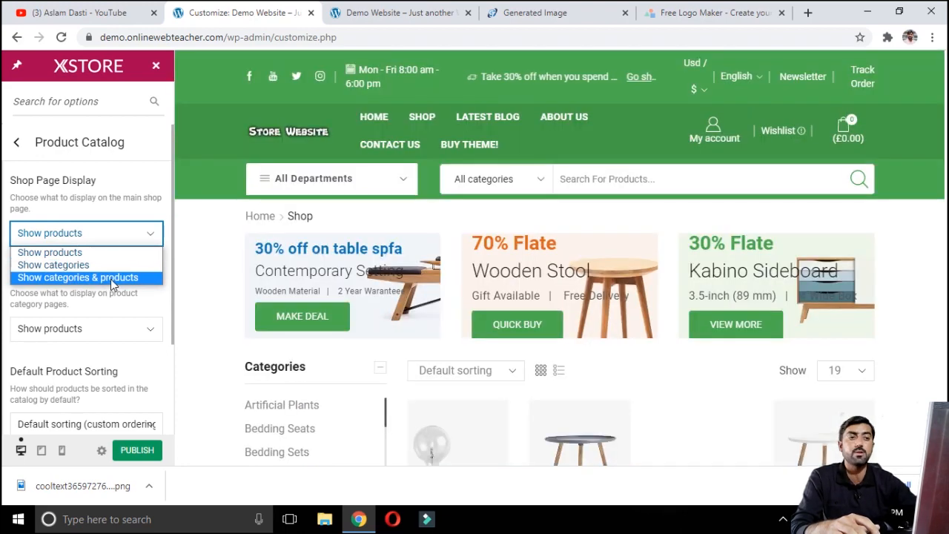
left_click(77, 266)
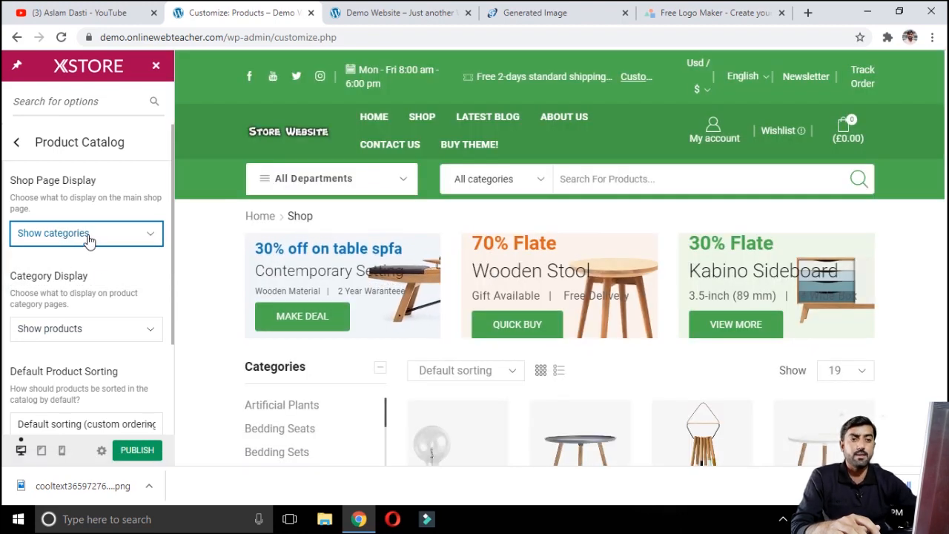
left_click(89, 236)
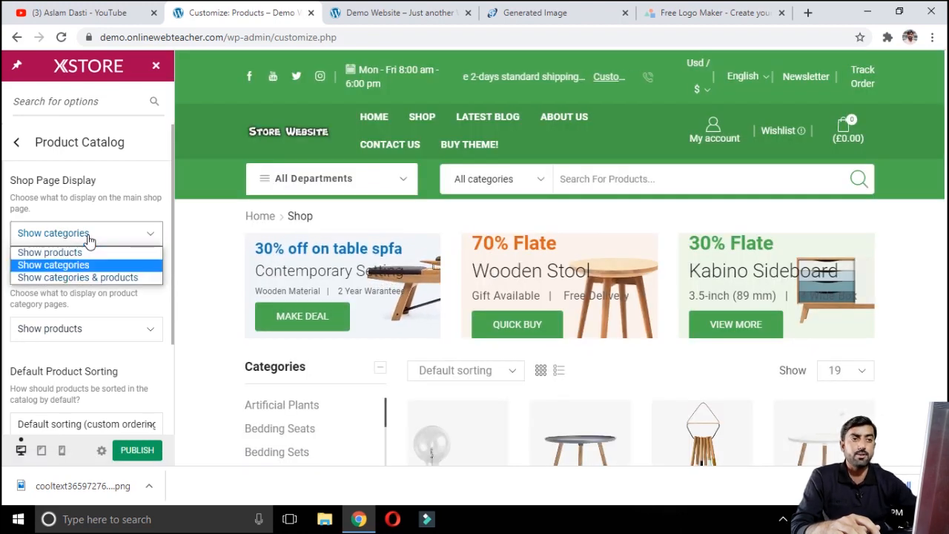
left_click(75, 277)
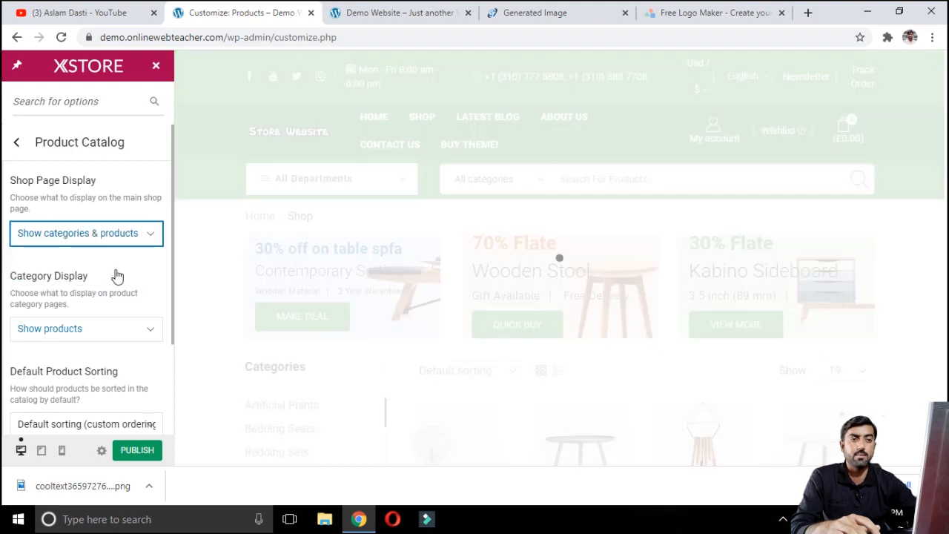
left_click(93, 235)
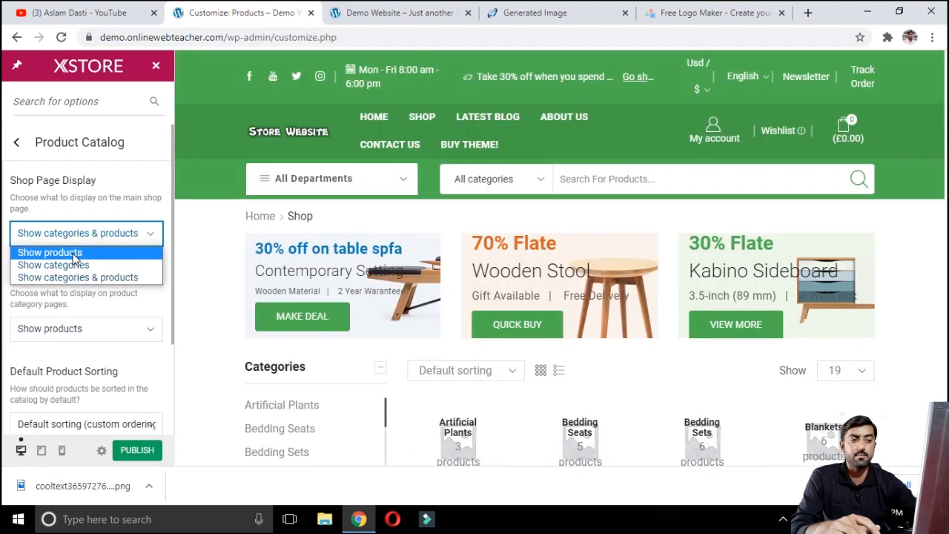
left_click(50, 253)
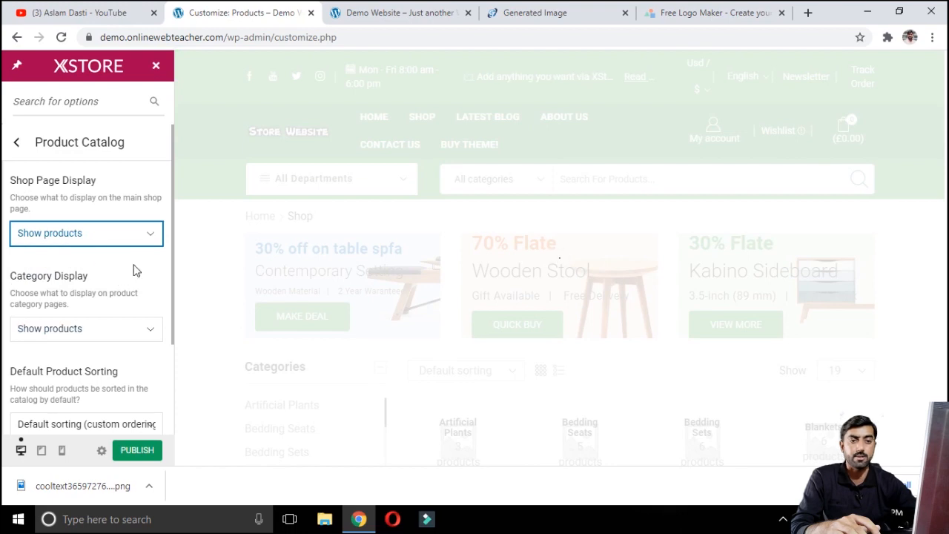
scroll(123, 304, "down", 1)
scroll(123, 304, "down", 1)
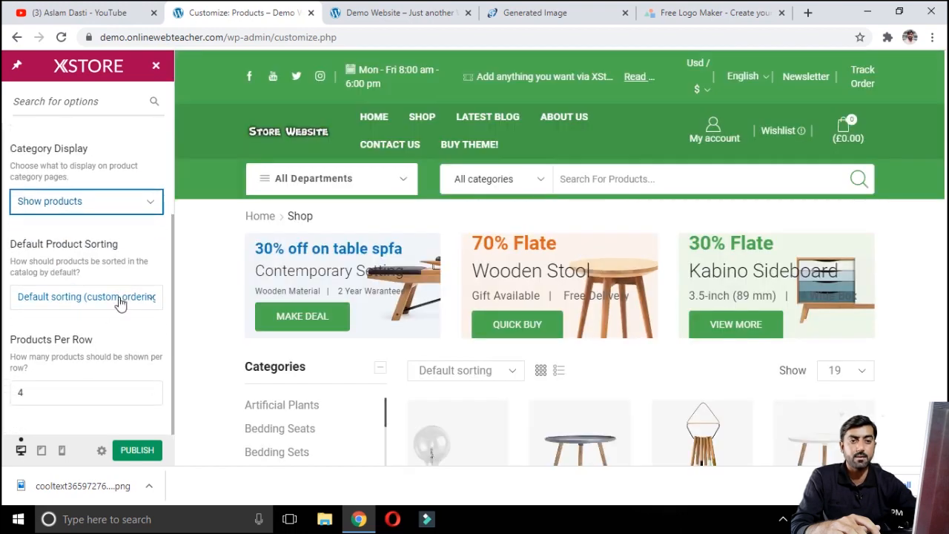
left_click(119, 298)
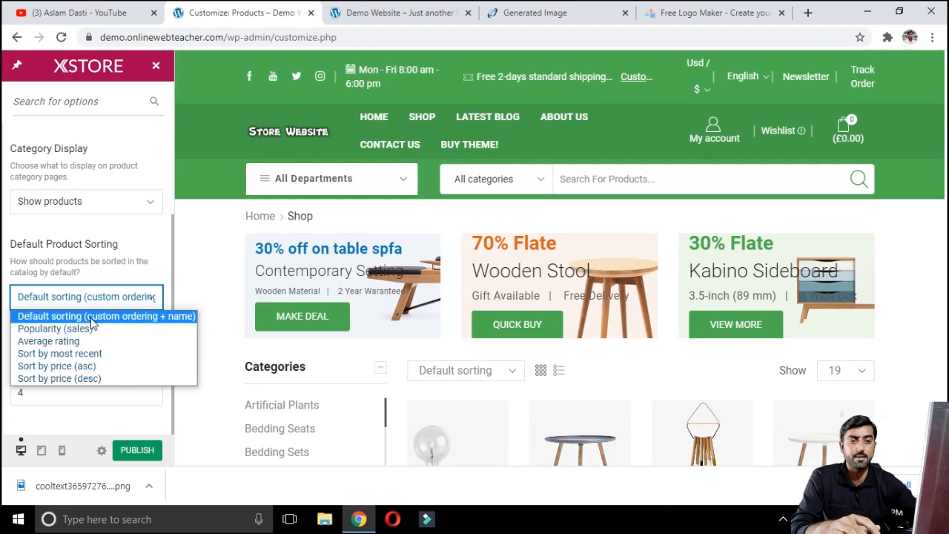
left_click(93, 318)
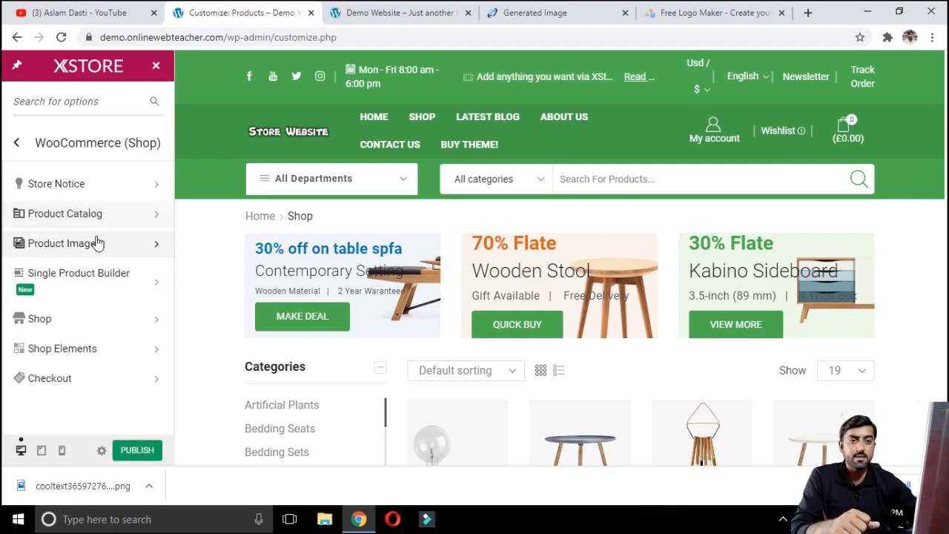
Step: Review the Product Images width and thumbnail cropping settings, then open the Single Product Builder section
left_click(97, 242)
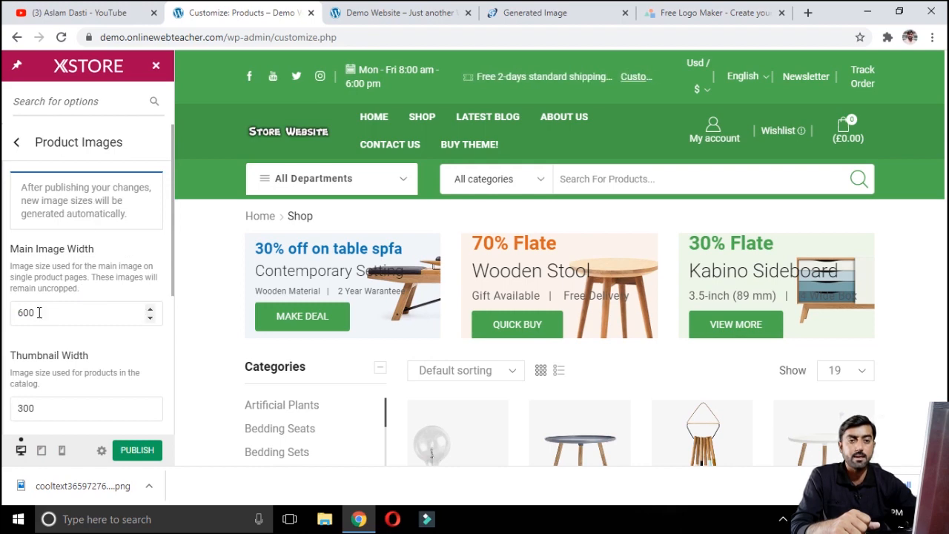
scroll(61, 261, "down", 1)
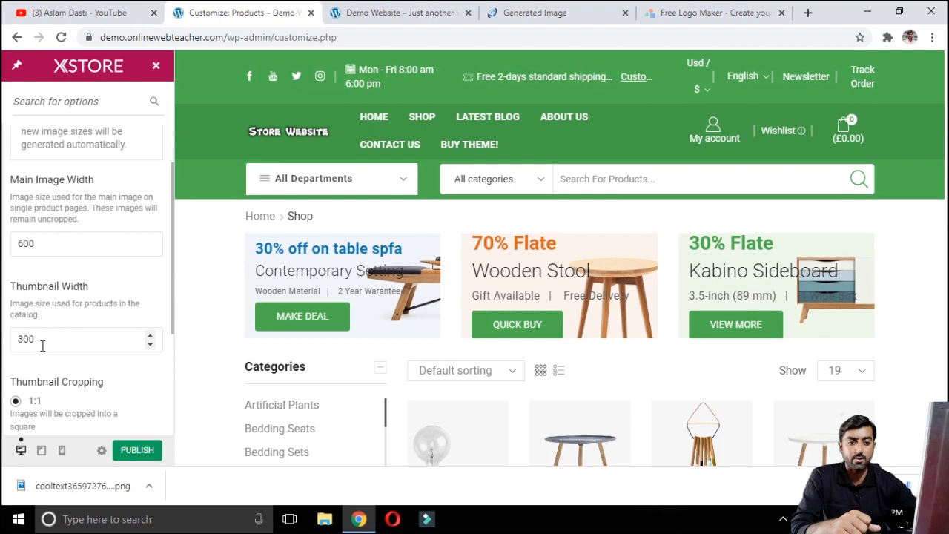
scroll(43, 345, "down", 2)
scroll(109, 330, "down", 1)
scroll(110, 330, "down", 1)
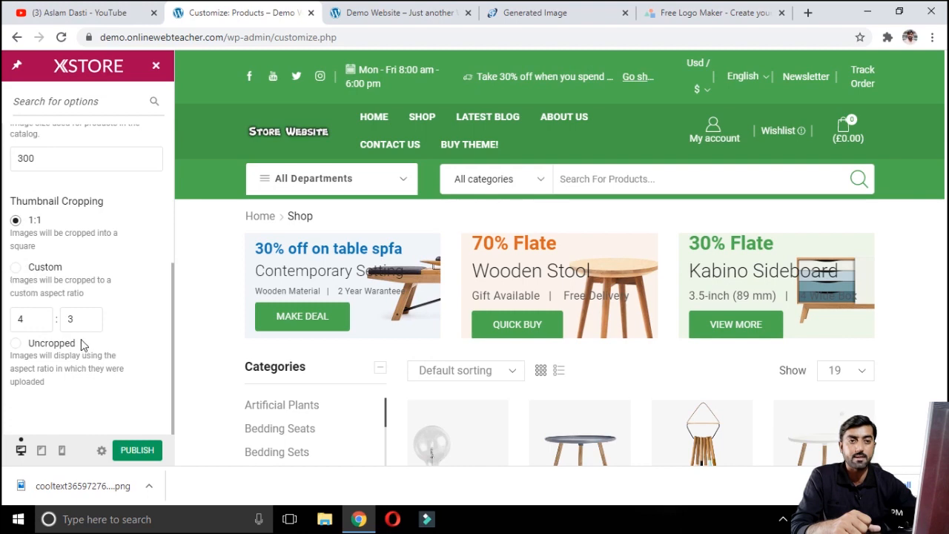
scroll(80, 339, "up", 6)
left_click(14, 143)
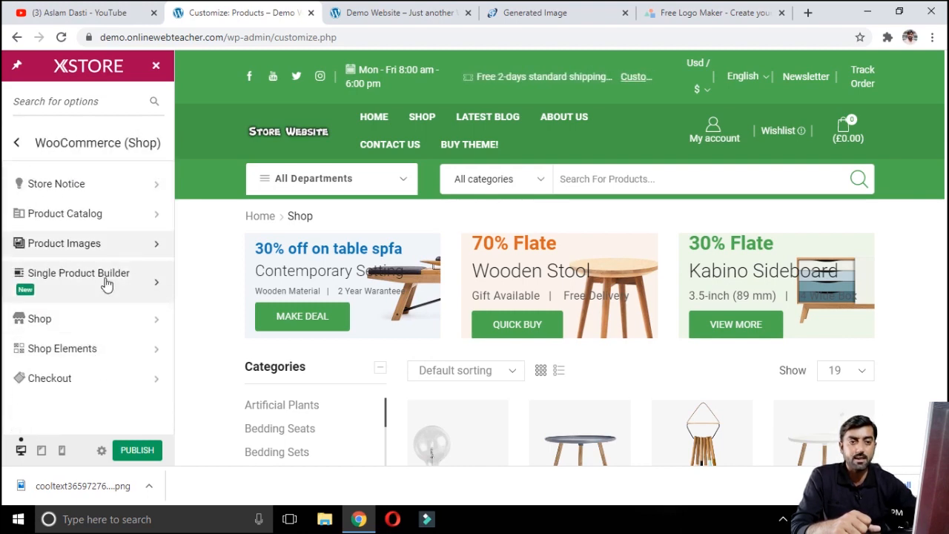
left_click(100, 282)
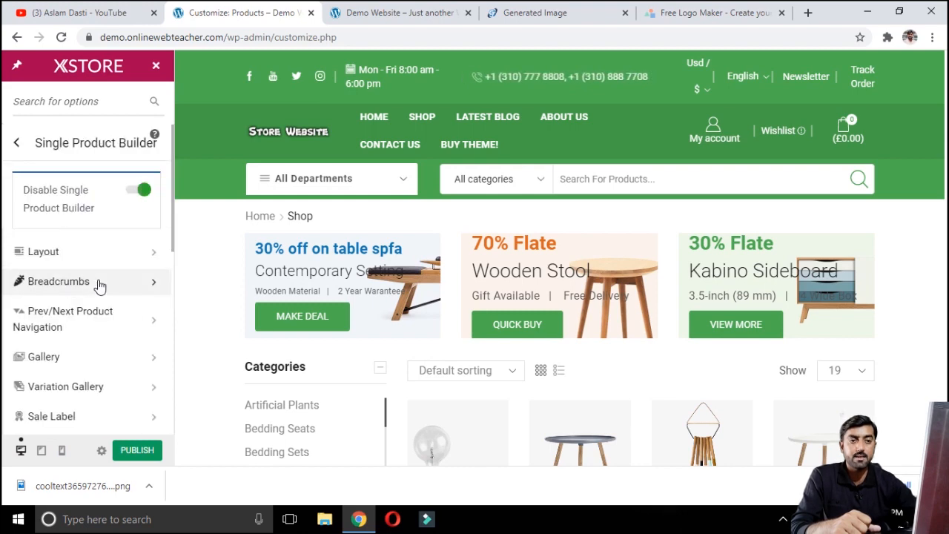
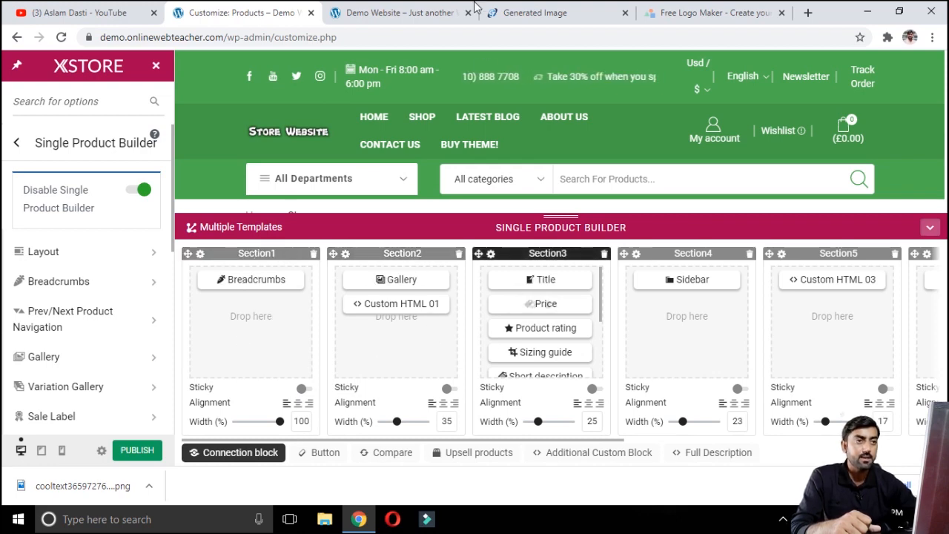
Step: Browse the live front-end single product page for the Blue Stripped Chair from top to related products
left_click(416, 12)
scroll(384, 275, "down", 5)
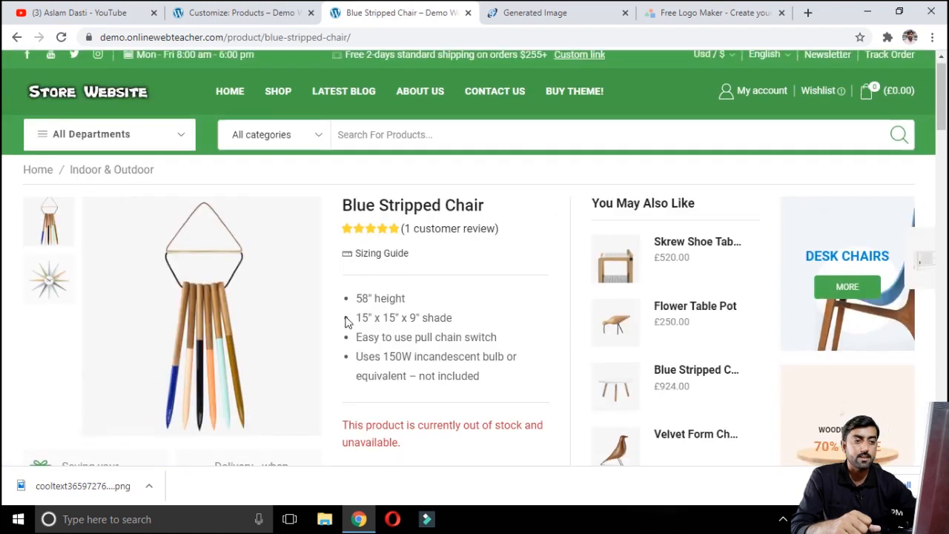
scroll(321, 322, "down", 3)
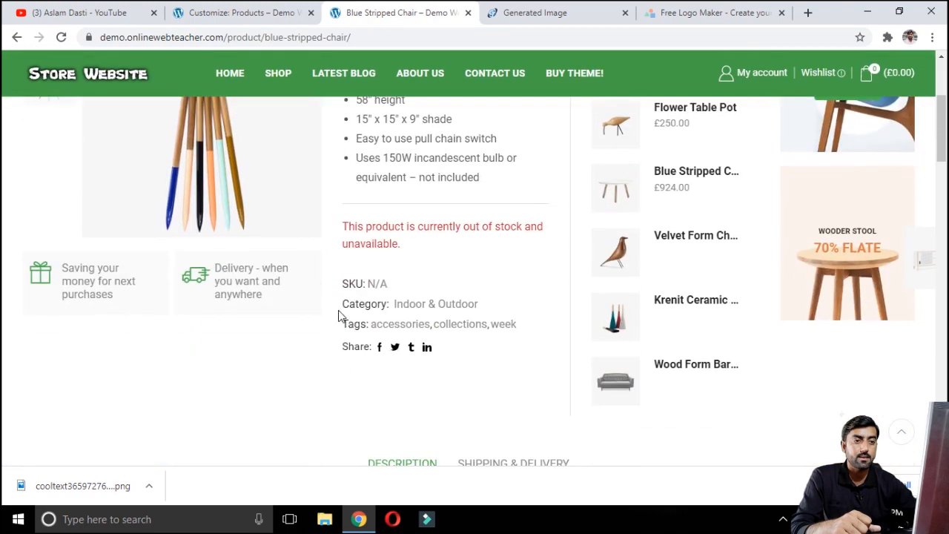
scroll(295, 282, "up", 2)
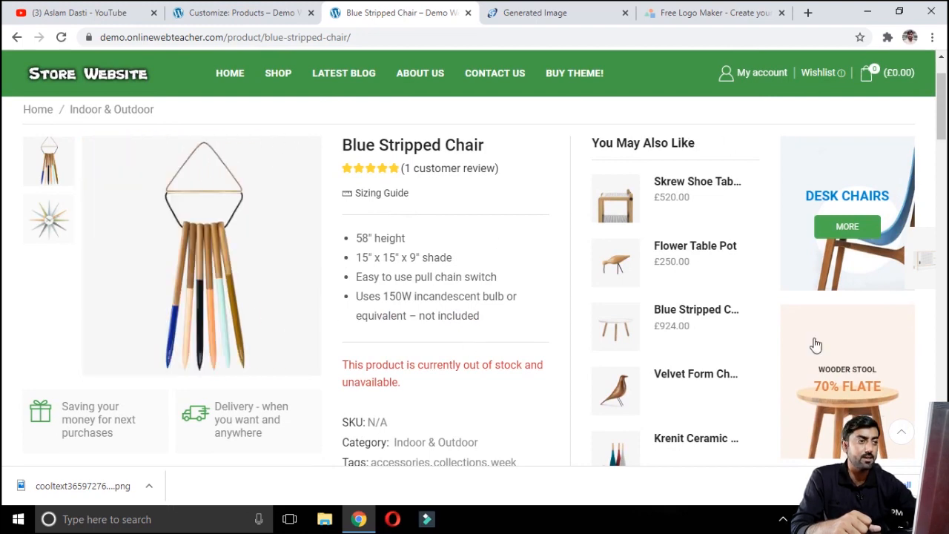
scroll(686, 161, "down", 2)
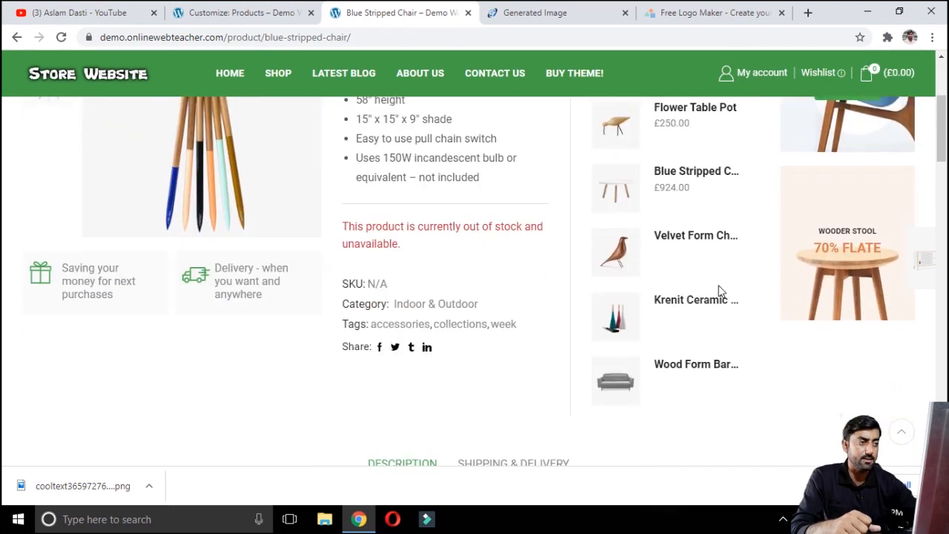
scroll(726, 293, "up", 3)
scroll(846, 349, "down", 4)
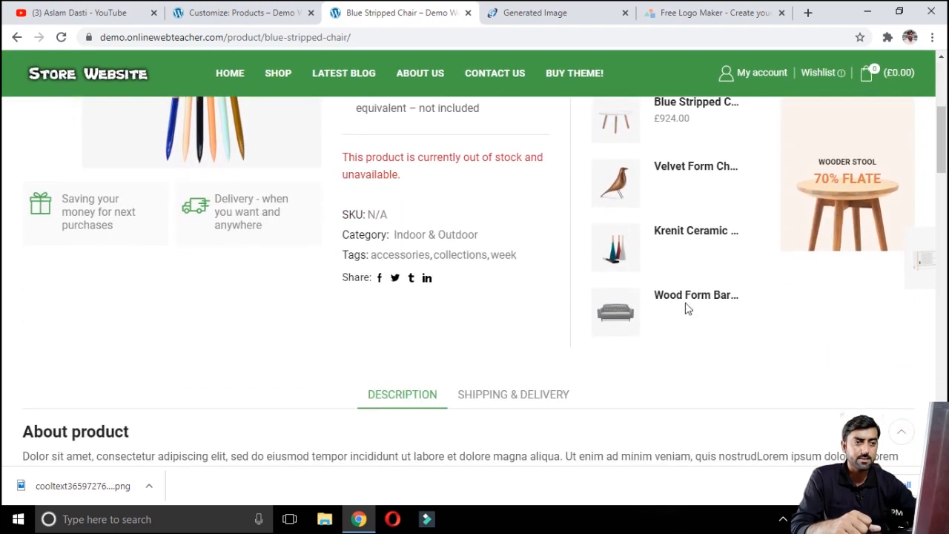
scroll(489, 351, "down", 1)
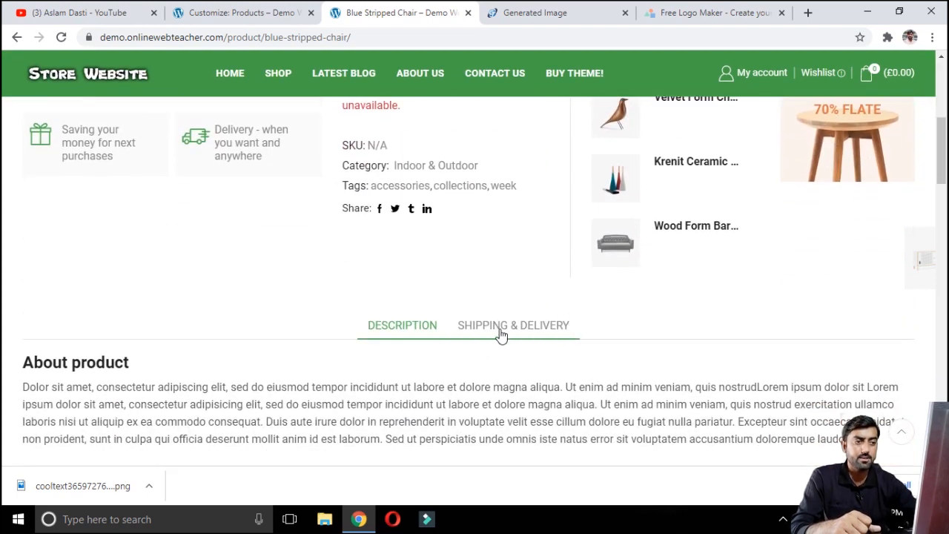
scroll(538, 336, "down", 10)
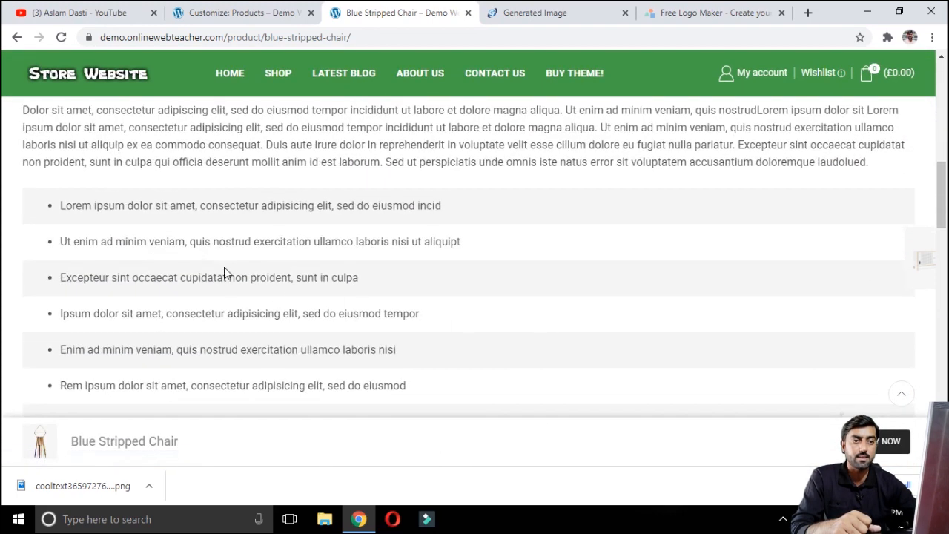
scroll(279, 234, "up", 2)
scroll(279, 234, "down", 5)
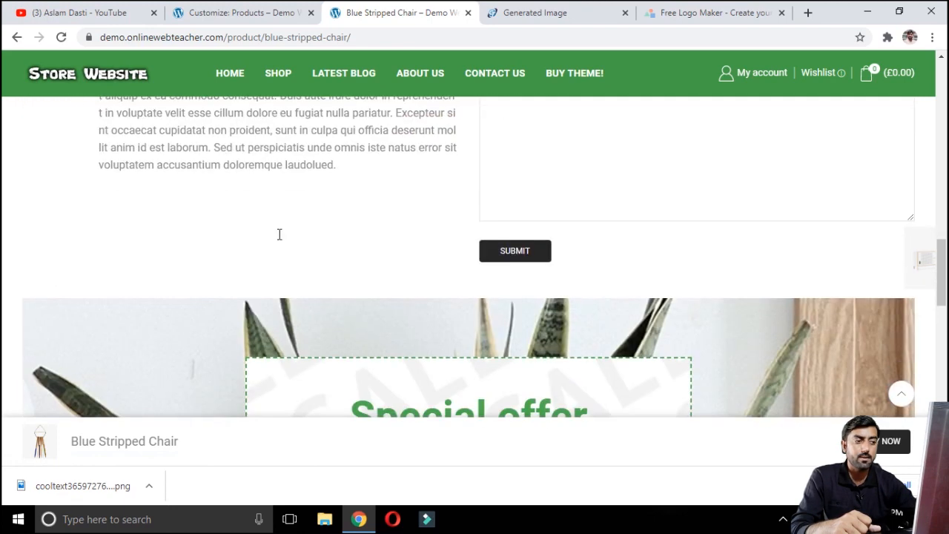
scroll(299, 451, "down", 4)
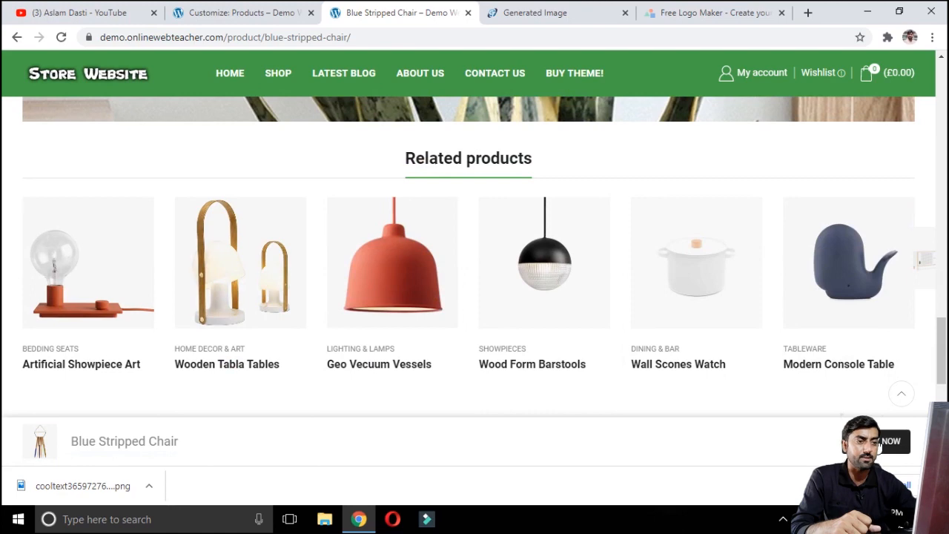
scroll(453, 301, "up", 2)
scroll(454, 301, "up", 2)
Step: Review the element list of the Single Product Builder in the customizer, then return to the WooCommerce (Shop) menu
left_click(275, 12)
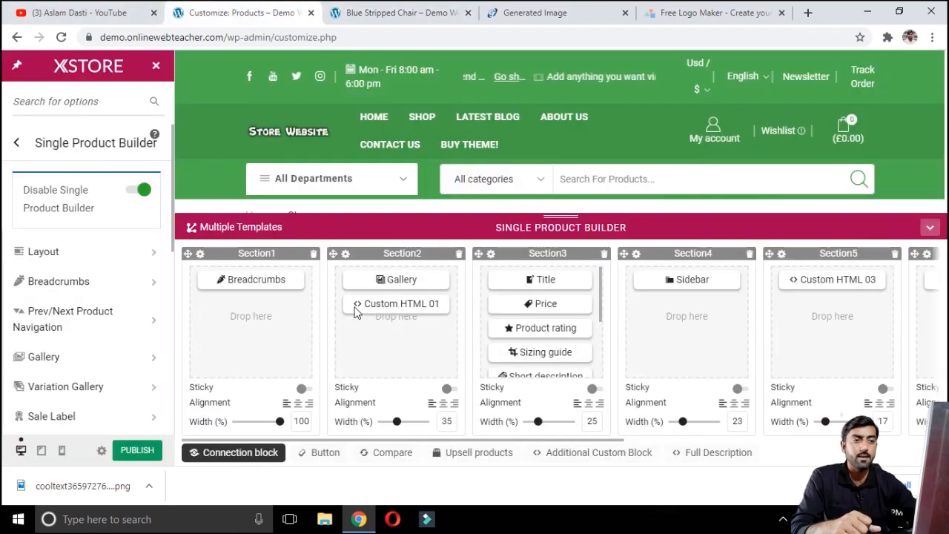
scroll(576, 353, "down", 3)
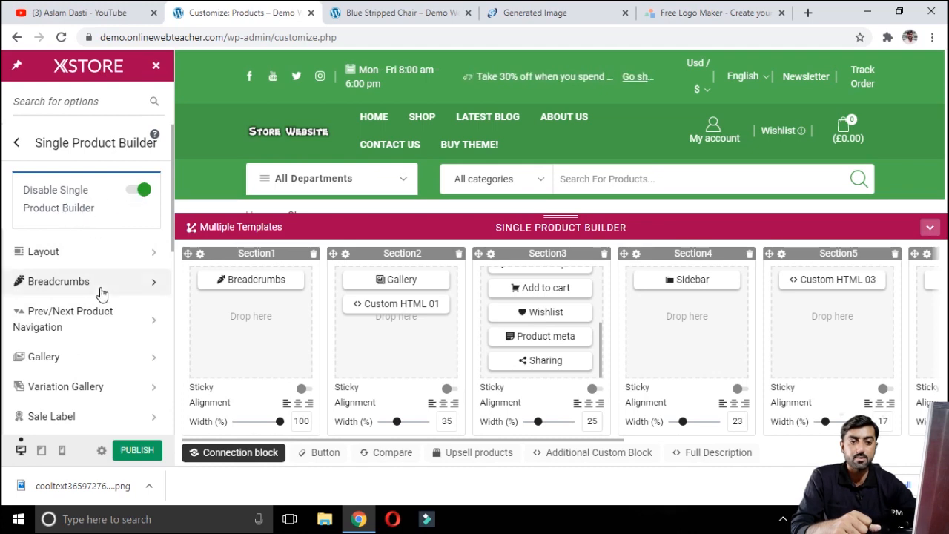
scroll(100, 290, "down", 3)
scroll(102, 293, "down", 1)
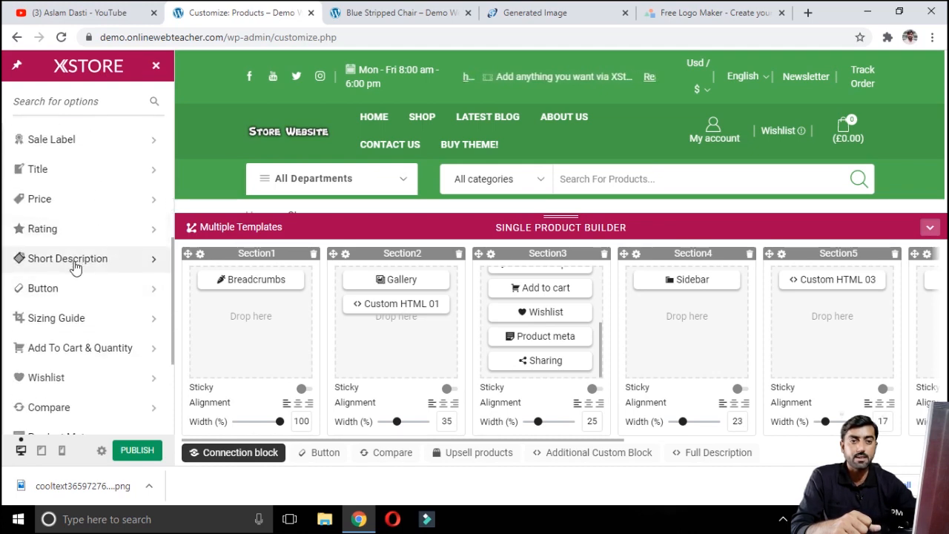
scroll(82, 319, "down", 2)
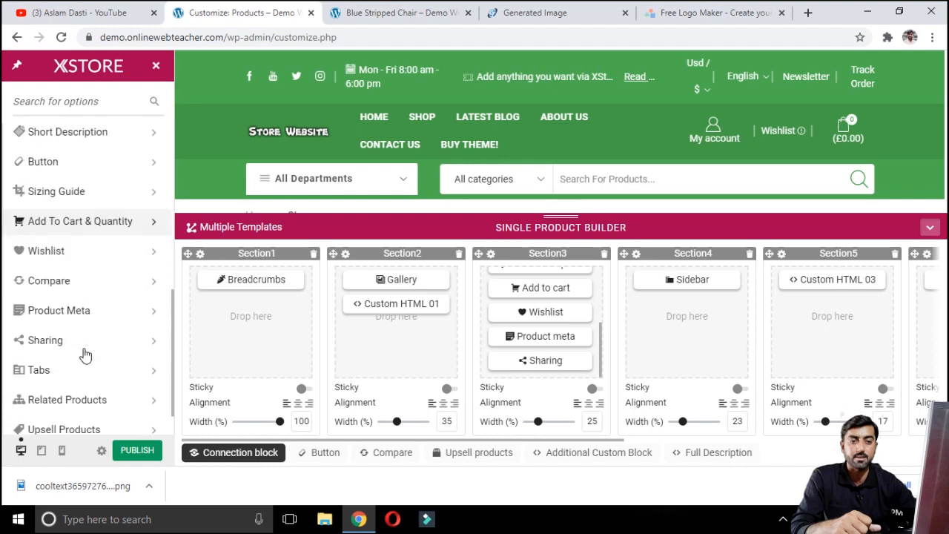
scroll(62, 277, "up", 6)
scroll(60, 277, "up", 1)
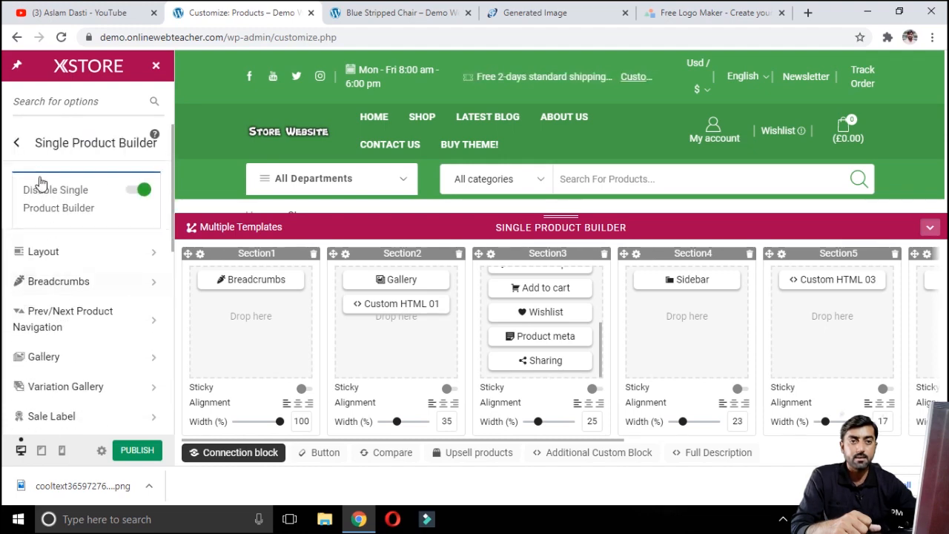
left_click(19, 141)
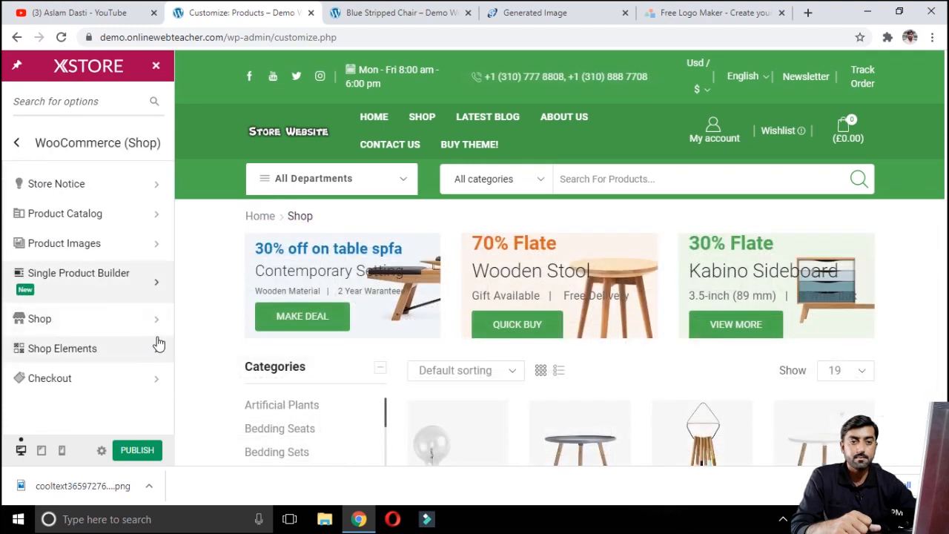
Step: Review the Shop Page Layout settings for products per page, per-page variants and sidebar position
left_click(99, 327)
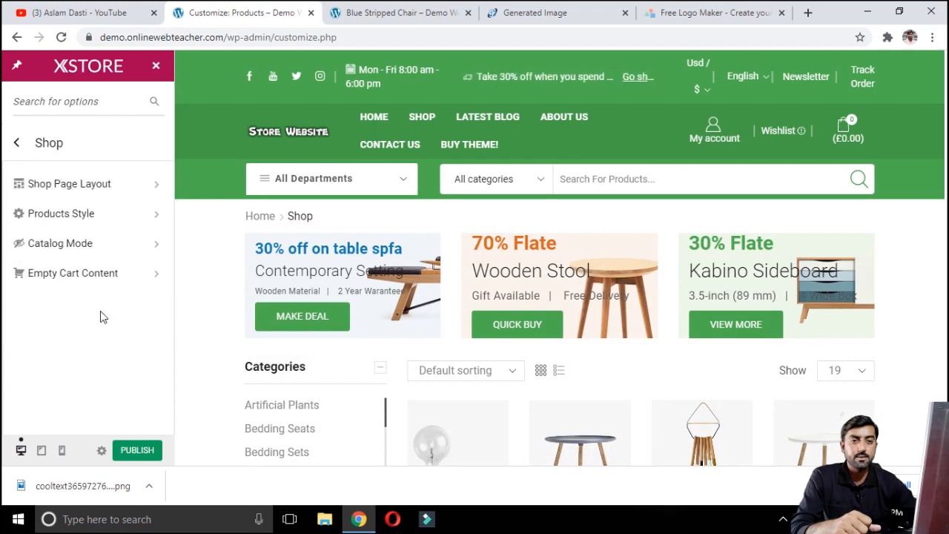
left_click(100, 187)
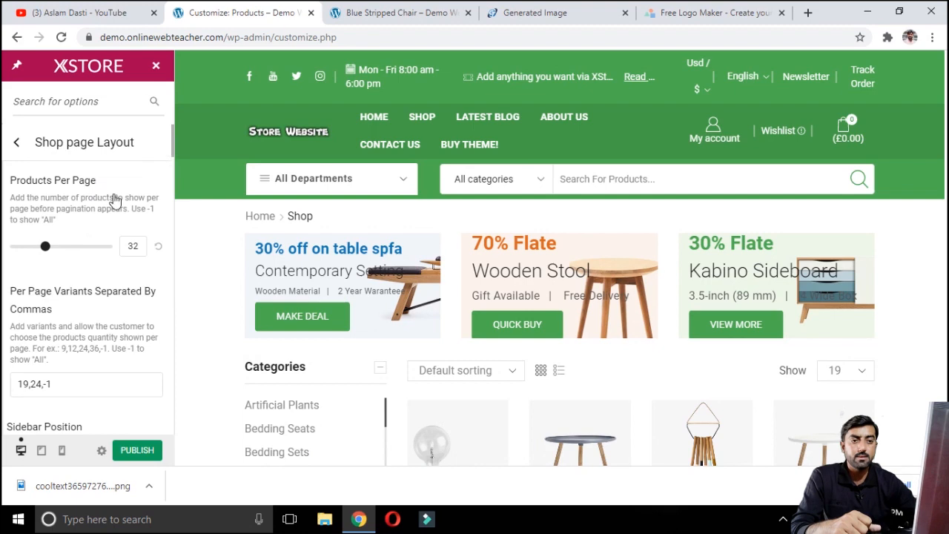
scroll(74, 271, "down", 4)
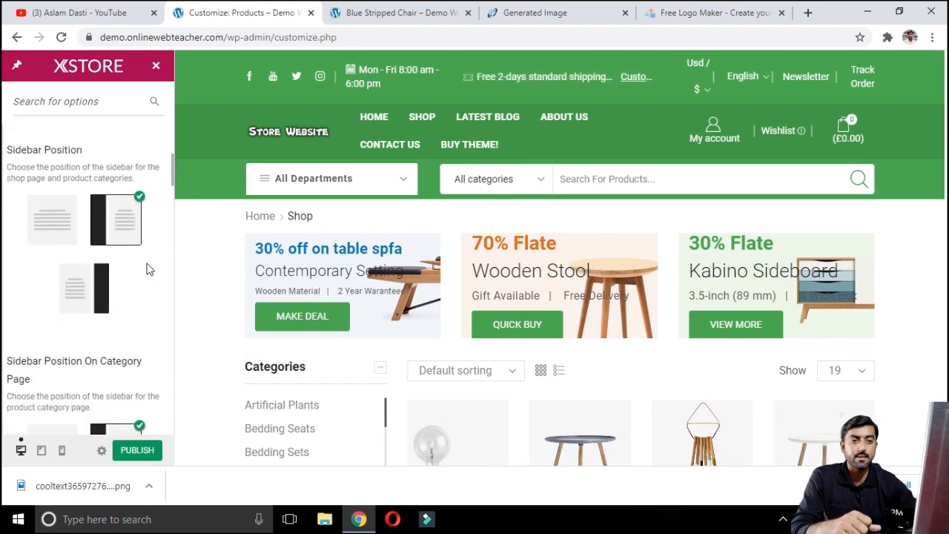
scroll(123, 237, "up", 3)
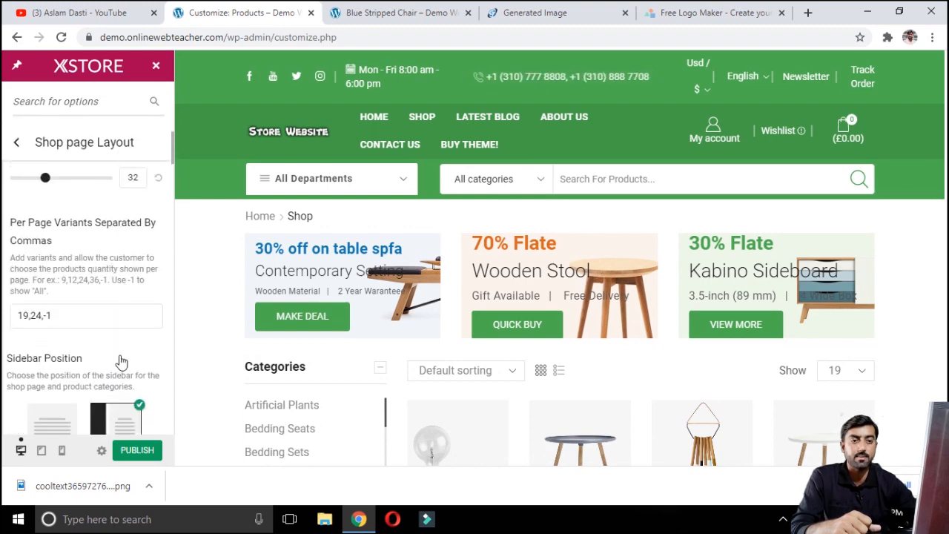
scroll(121, 356, "down", 2)
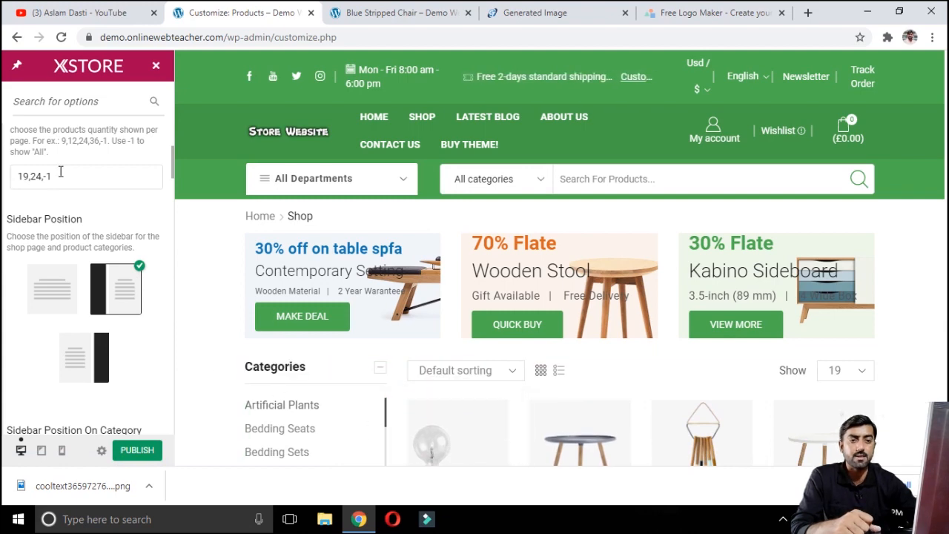
scroll(77, 248, "up", 3)
scroll(111, 328, "down", 4)
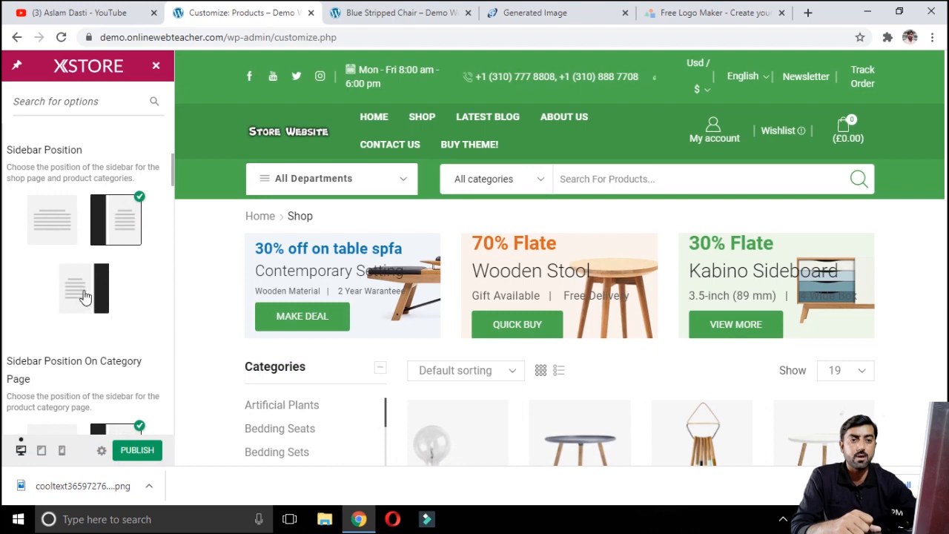
scroll(83, 293, "up", 4)
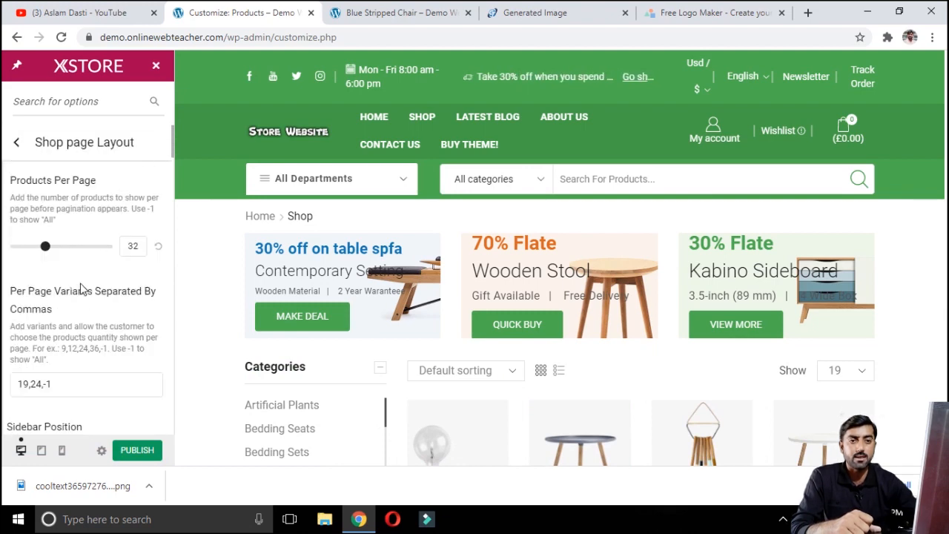
left_click(16, 143)
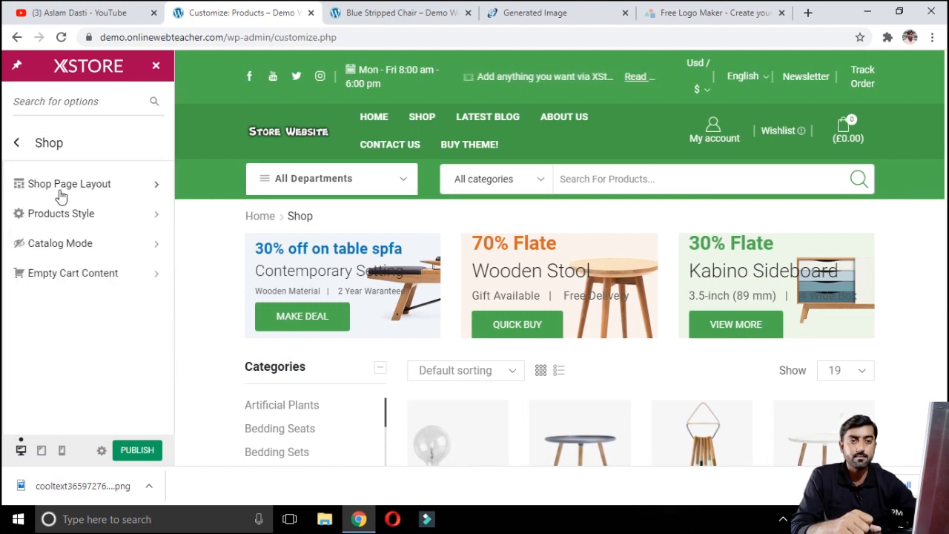
Step: Review the Products Style options, including content effect, star rating color and product content elements
left_click(108, 223)
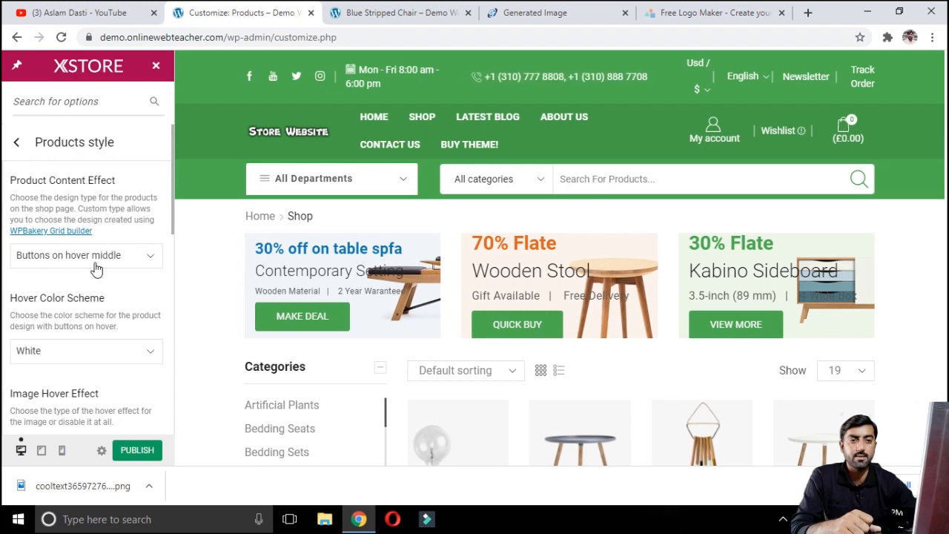
scroll(102, 343, "down", 6)
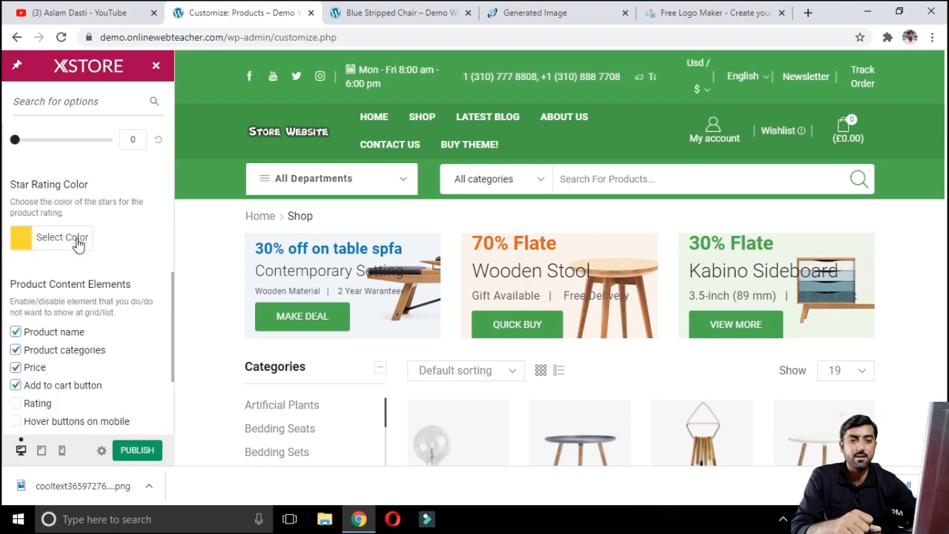
scroll(111, 256, "down", 2)
scroll(115, 223, "up", 5)
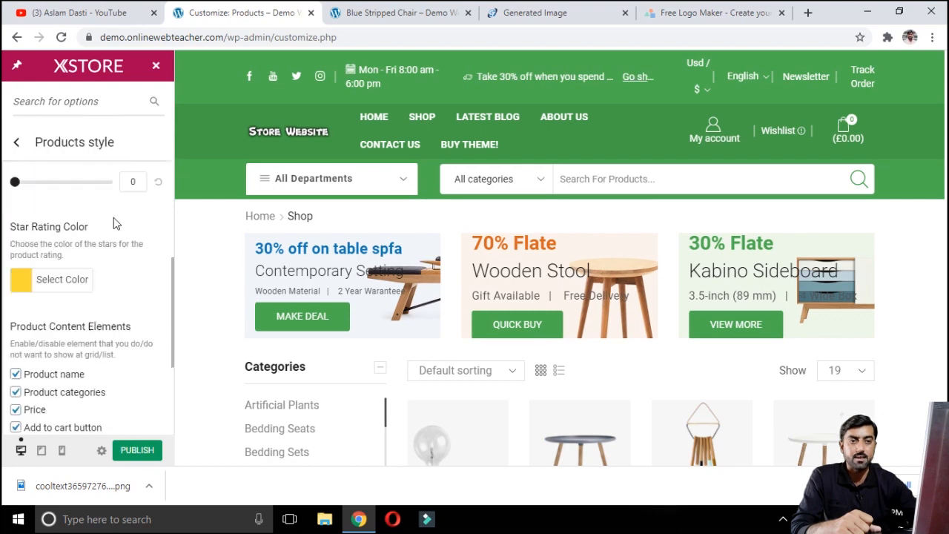
scroll(115, 223, "up", 3)
left_click(16, 142)
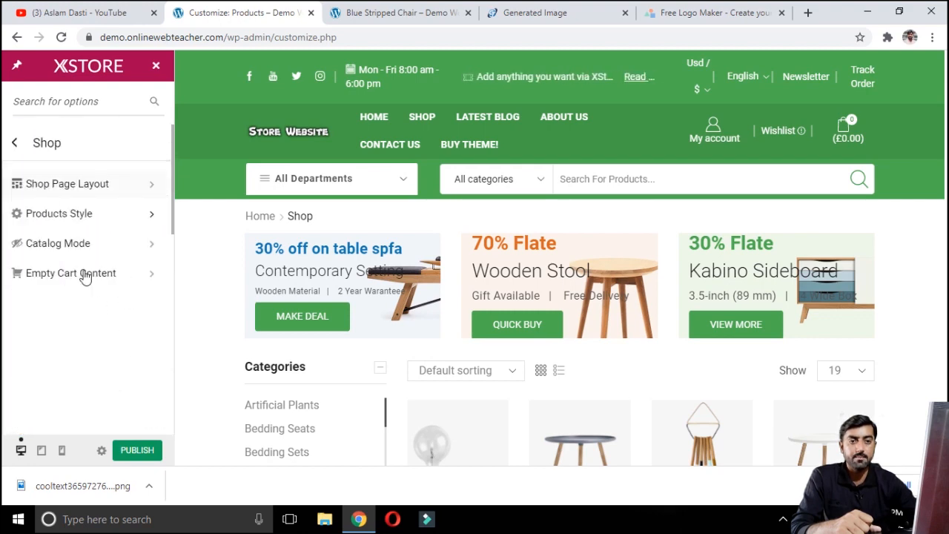
Step: Open the Catalog Mode settings and examine the live product page's purchase area
left_click(84, 245)
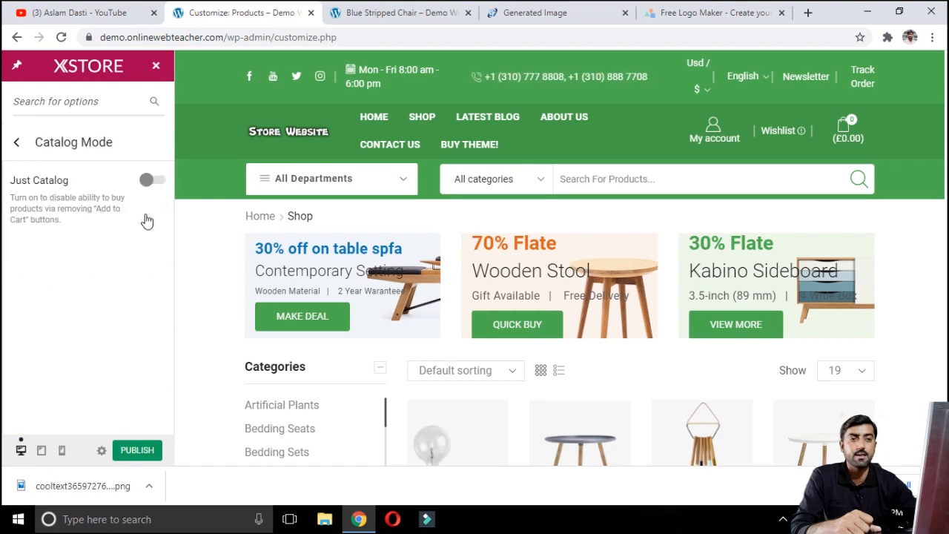
left_click(397, 13)
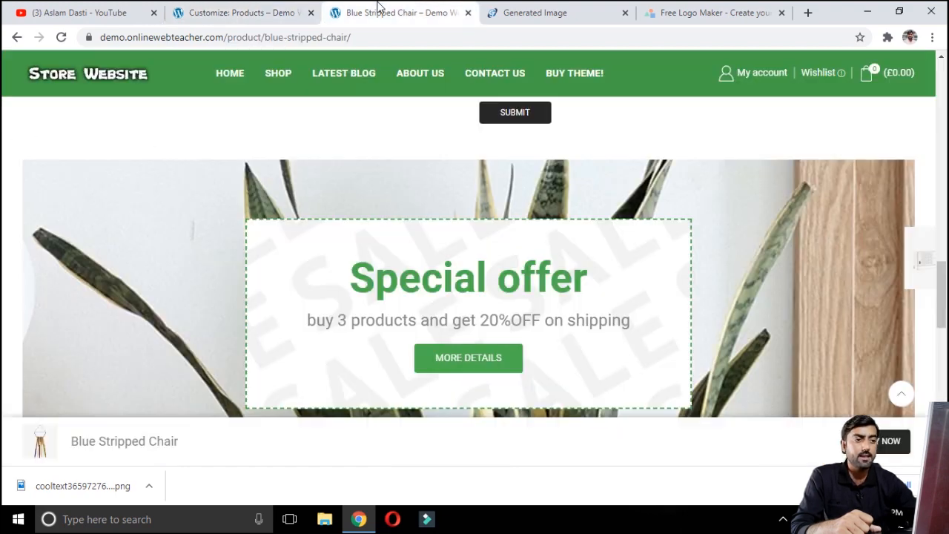
scroll(531, 181, "down", 2)
scroll(531, 180, "down", 1)
scroll(531, 175, "up", 3)
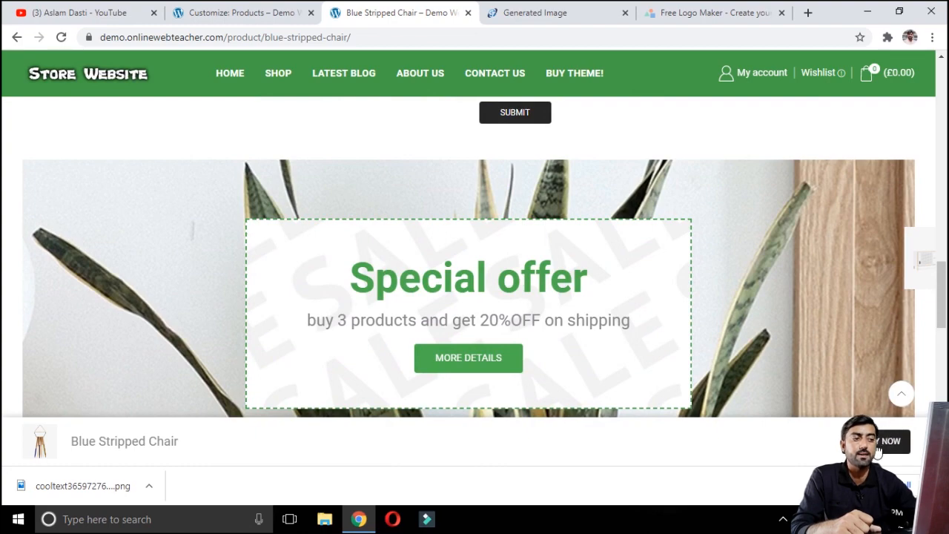
scroll(399, 257, "up", 6)
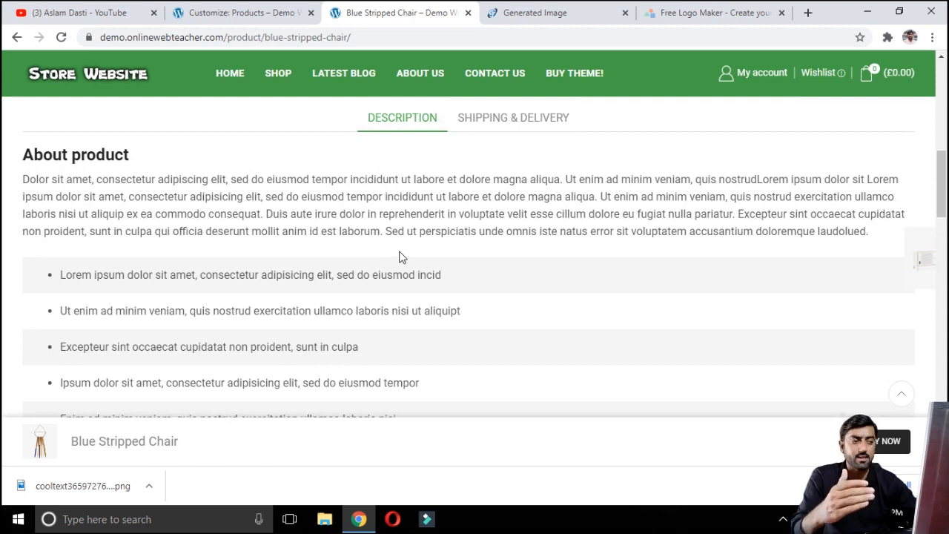
Step: Turn on Just Catalog mode to remove the Add to Cart buttons from products
left_click(259, 14)
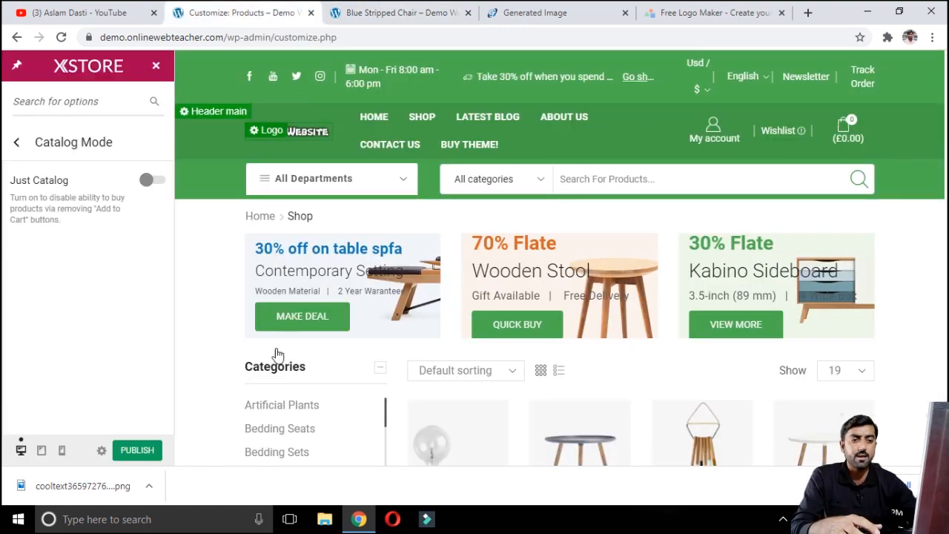
left_click(162, 184)
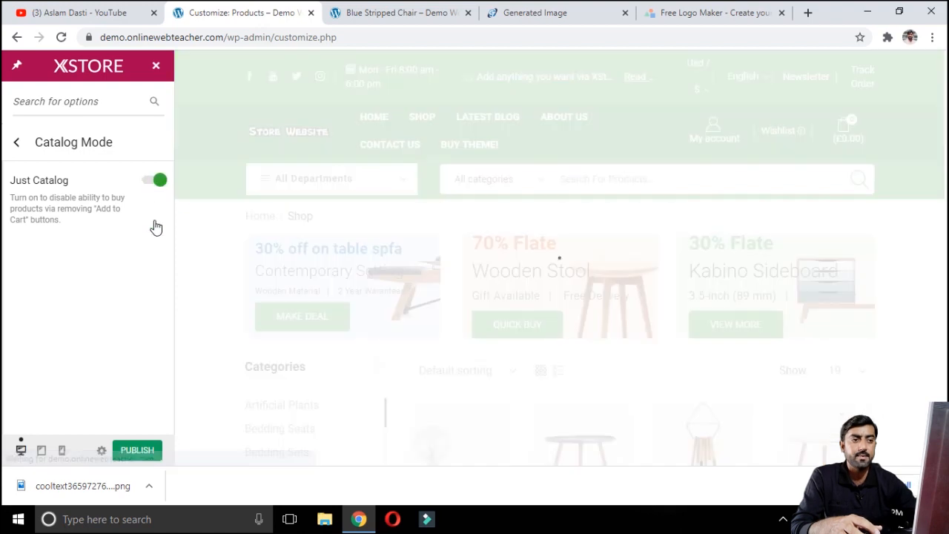
left_click(424, 13)
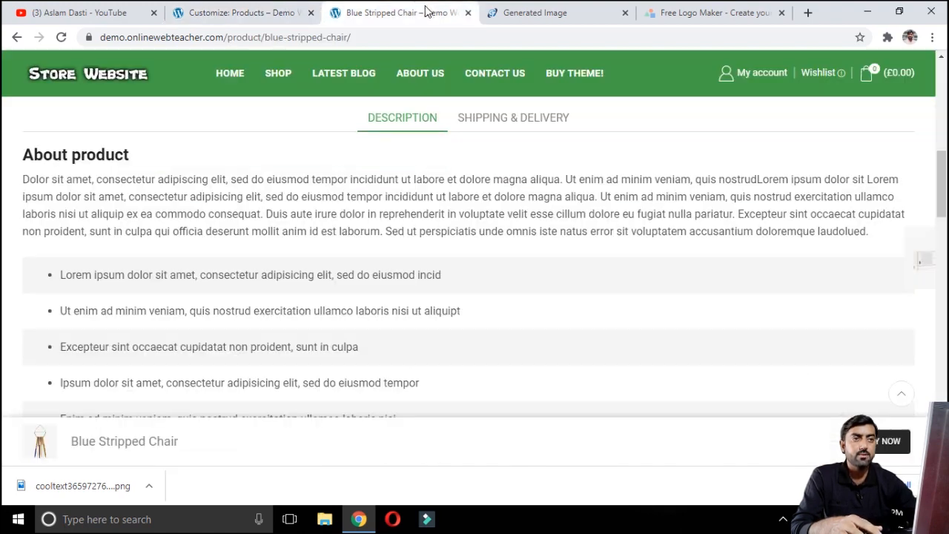
left_click(212, 9)
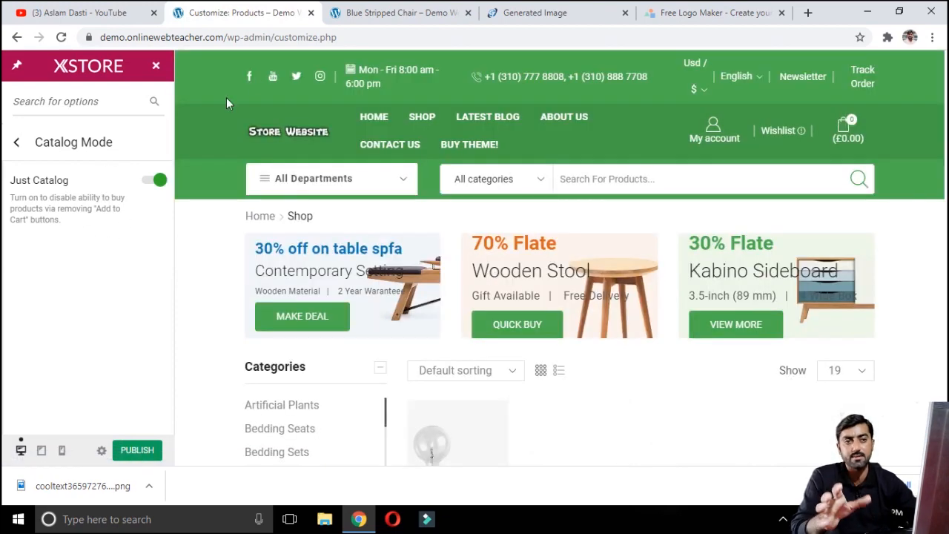
Step: Publish the Just Catalog setting and check the purchase area on the product page in the other tab
left_click(151, 450)
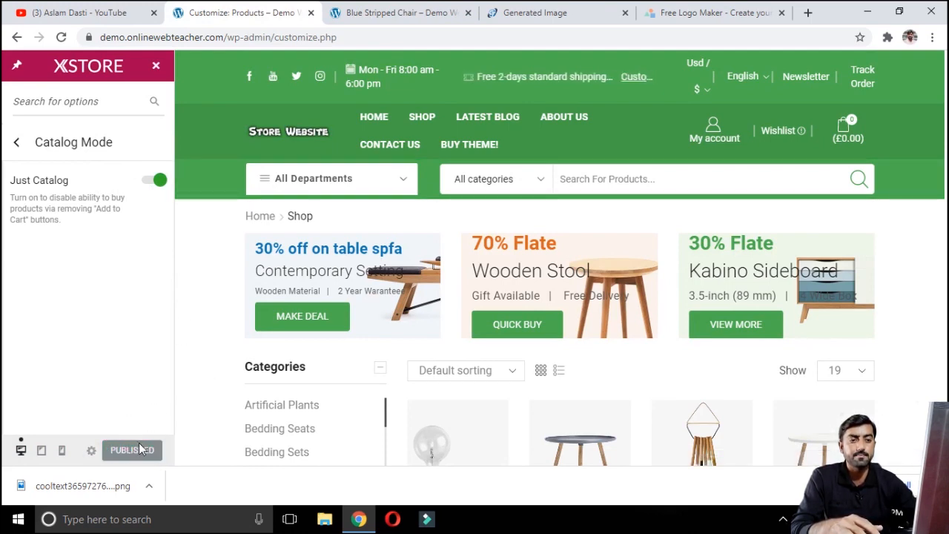
left_click(419, 9)
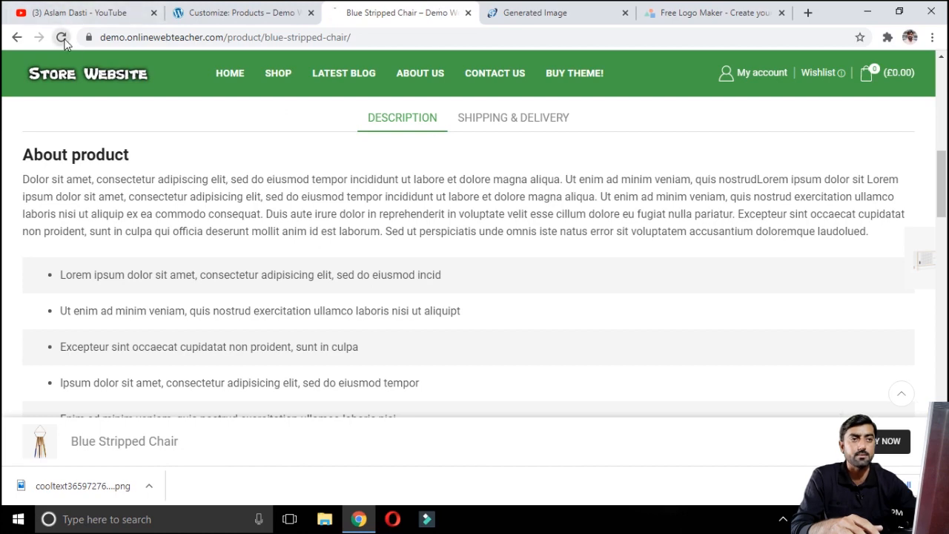
scroll(739, 457, "down", 3)
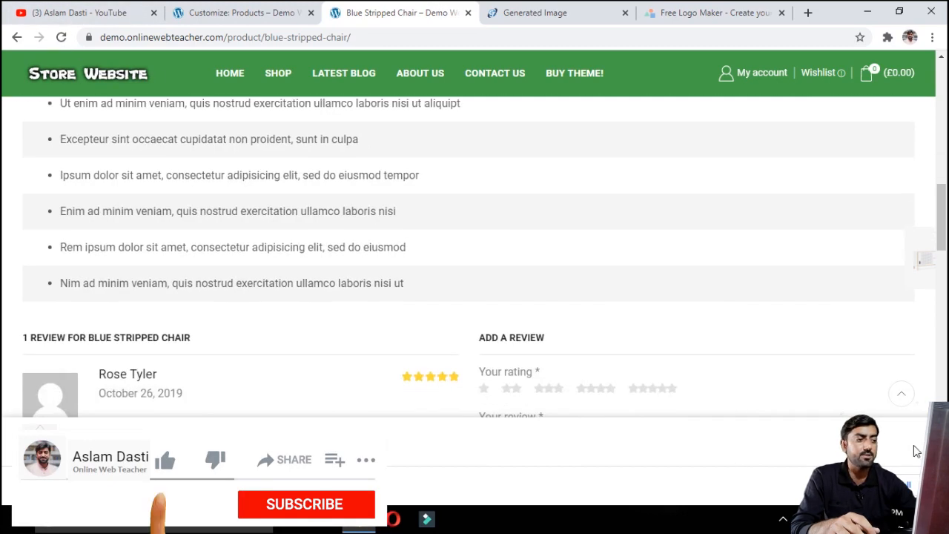
scroll(516, 287, "up", 5)
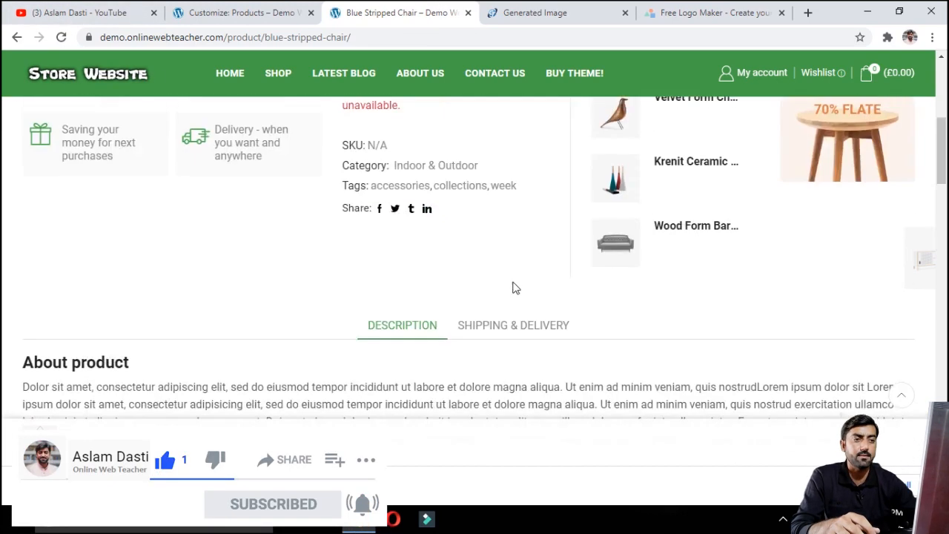
scroll(516, 287, "up", 5)
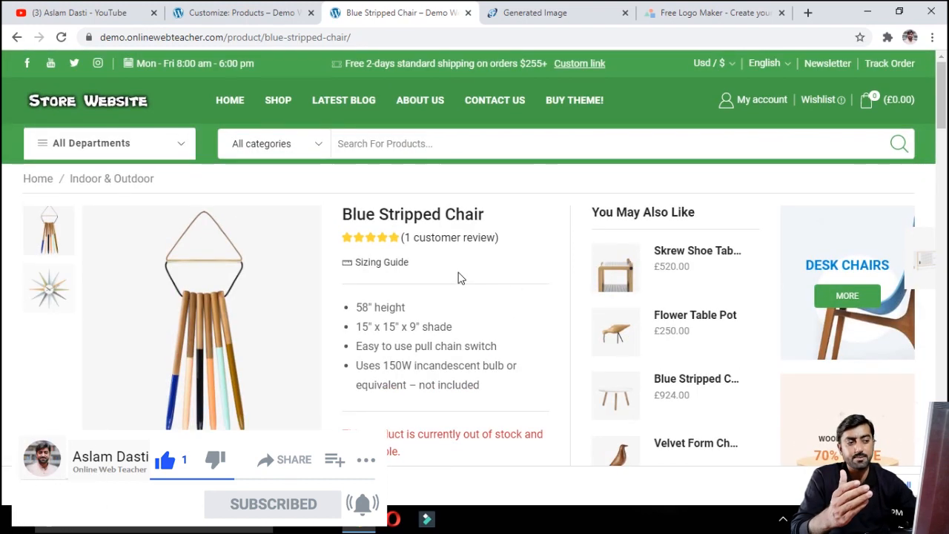
Step: Turn Just Catalog mode off again and publish the change
left_click(259, 18)
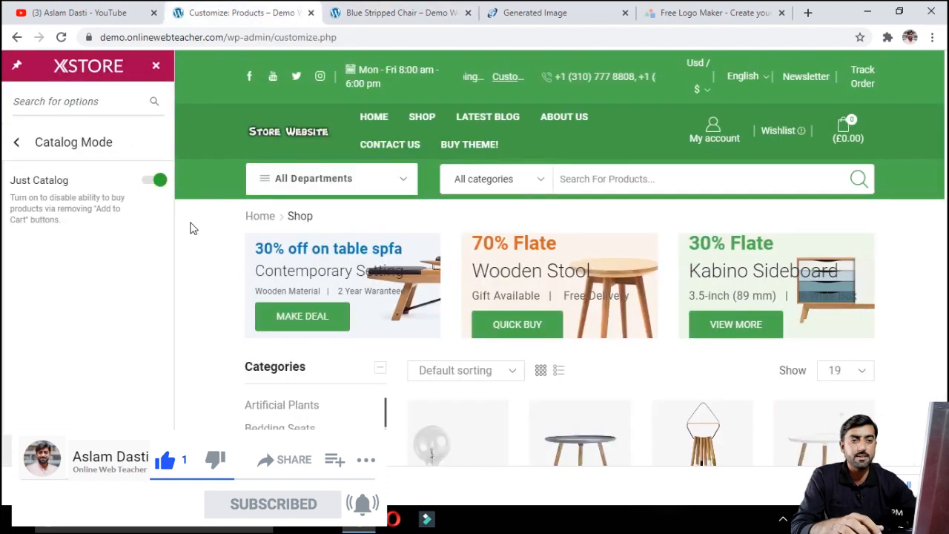
left_click(152, 182)
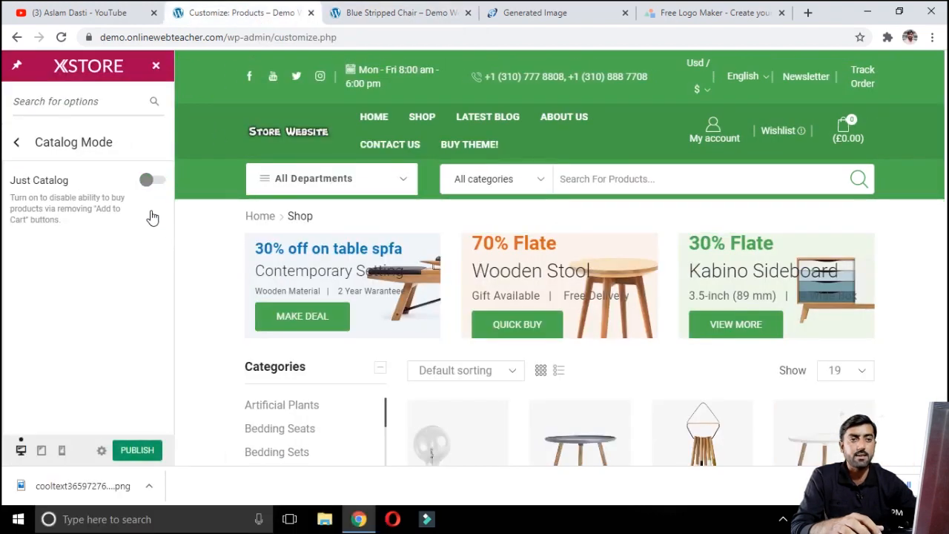
left_click(137, 451)
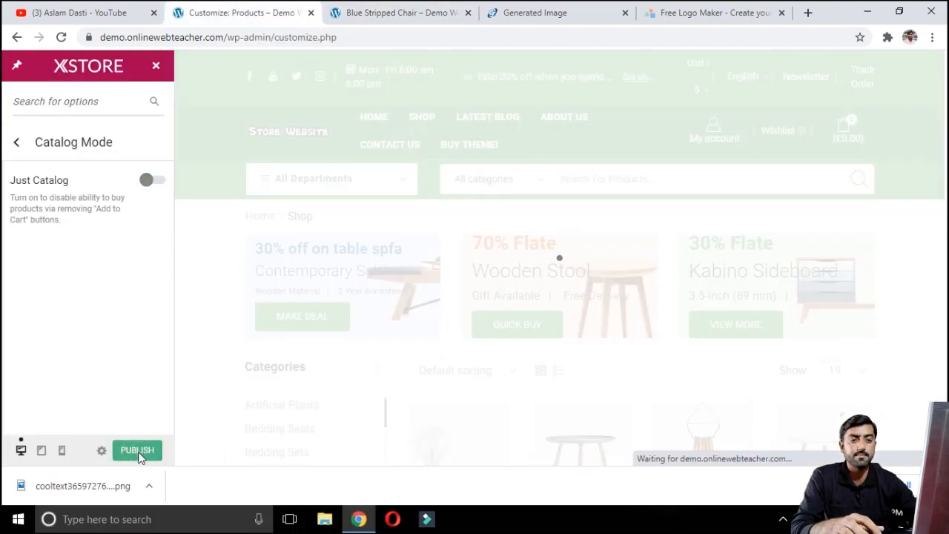
Step: Open the Empty Cart Content settings and read through the empty cart text
left_click(18, 144)
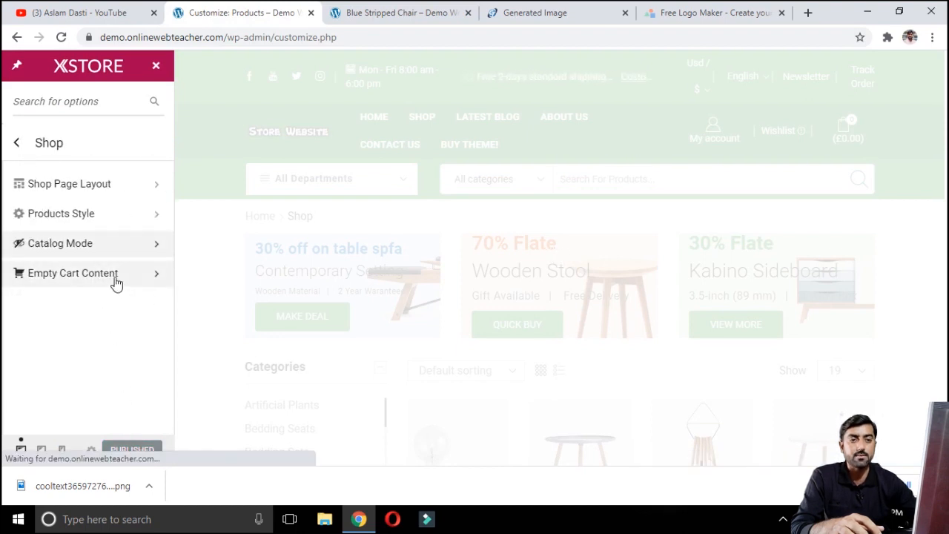
left_click(115, 274)
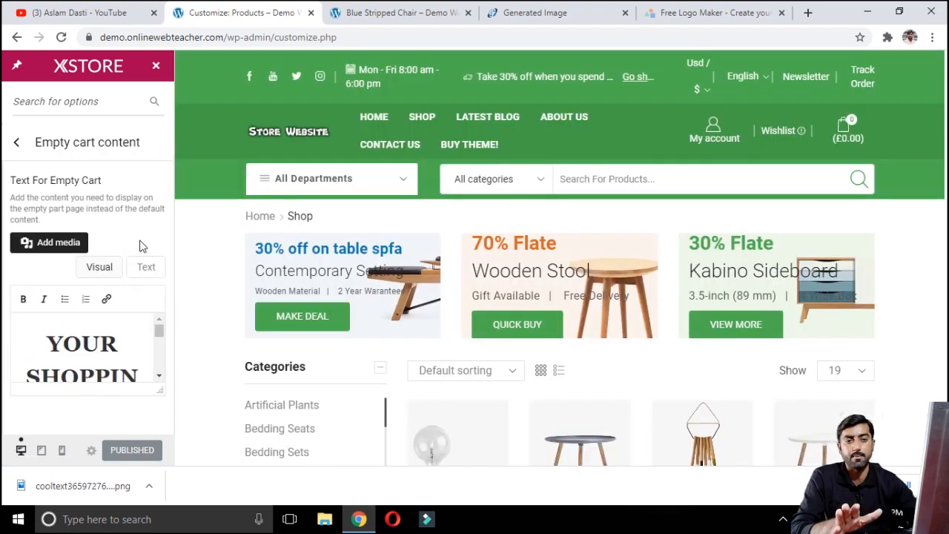
scroll(96, 357, "down", 2)
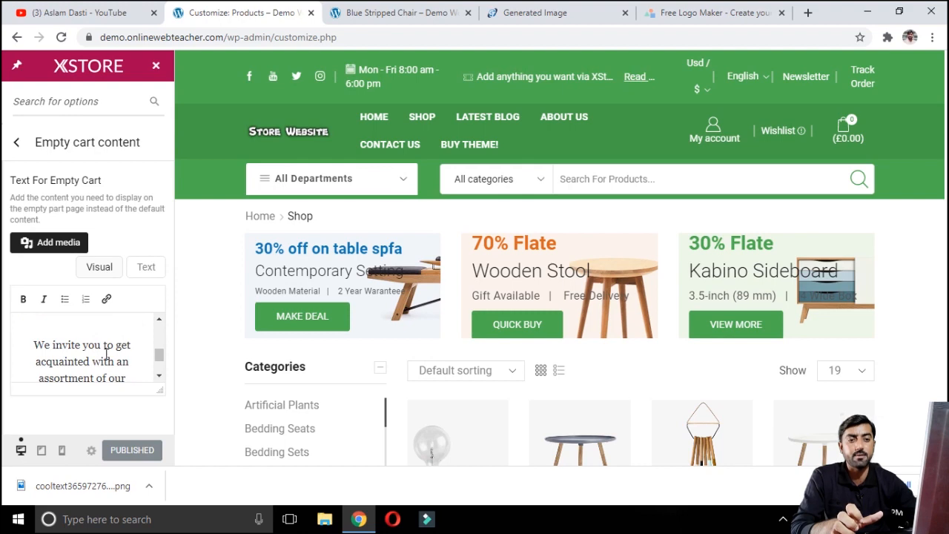
scroll(106, 355, "up", 3)
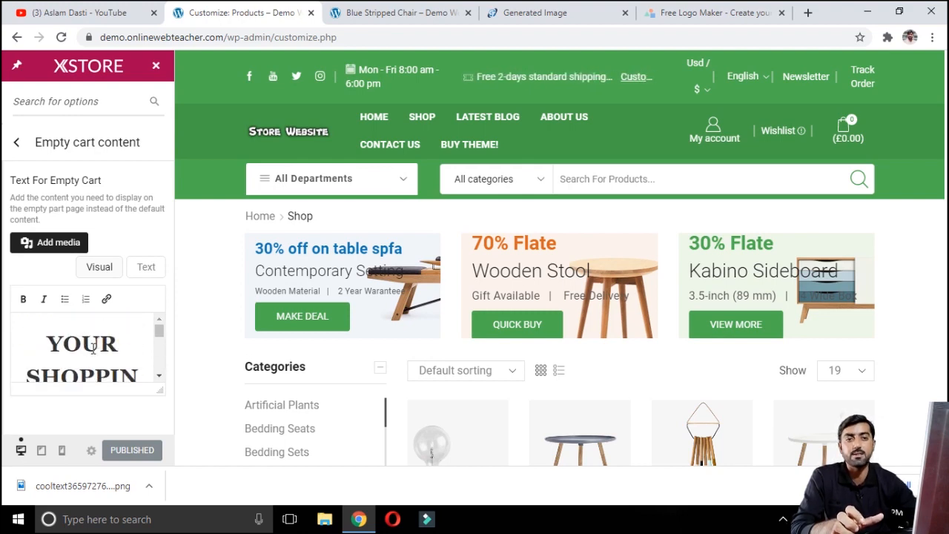
scroll(94, 349, "down", 1)
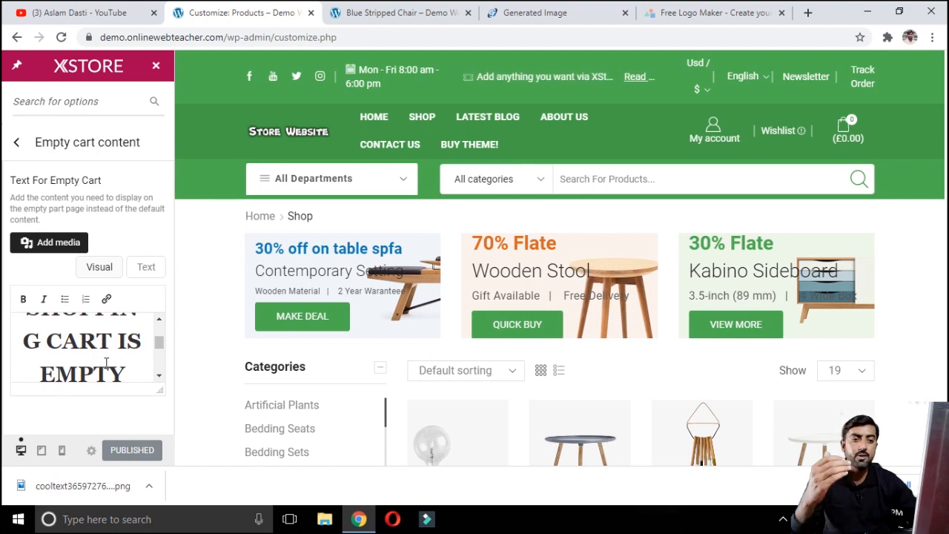
scroll(99, 347, "up", 2)
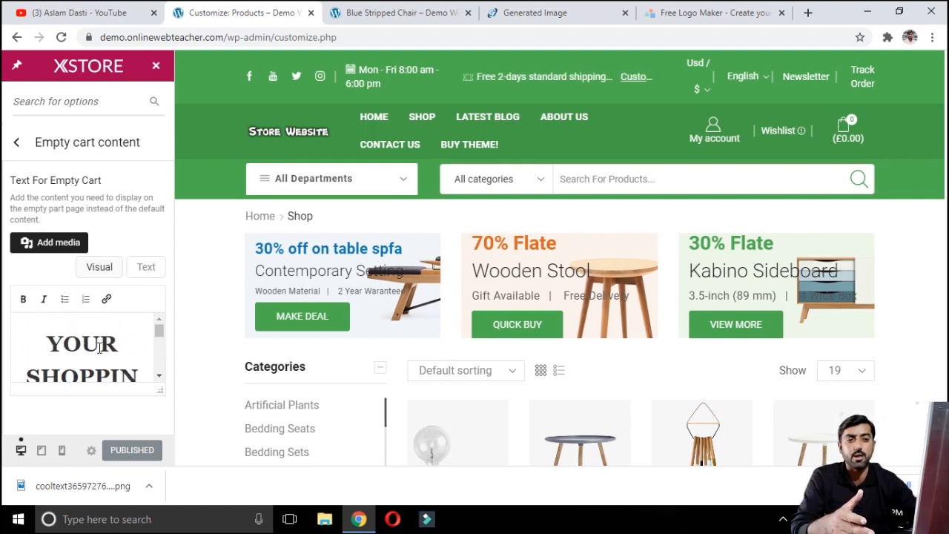
scroll(104, 353, "down", 3)
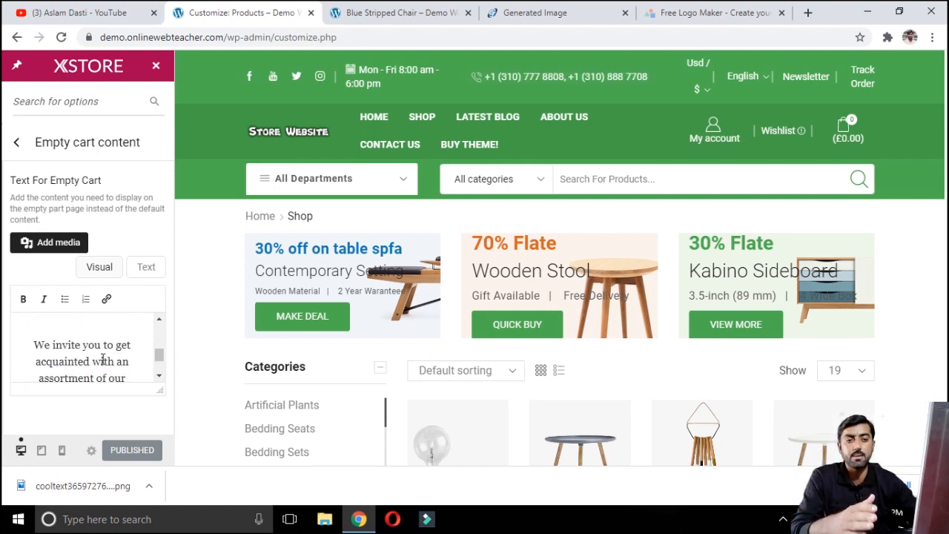
scroll(126, 357, "down", 2)
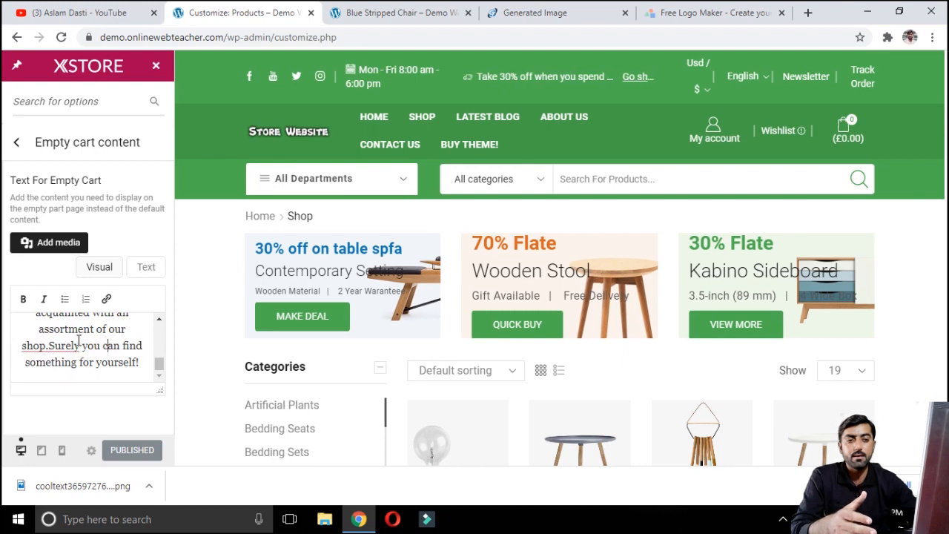
left_click_drag(82, 345, 120, 361)
left_click(110, 345)
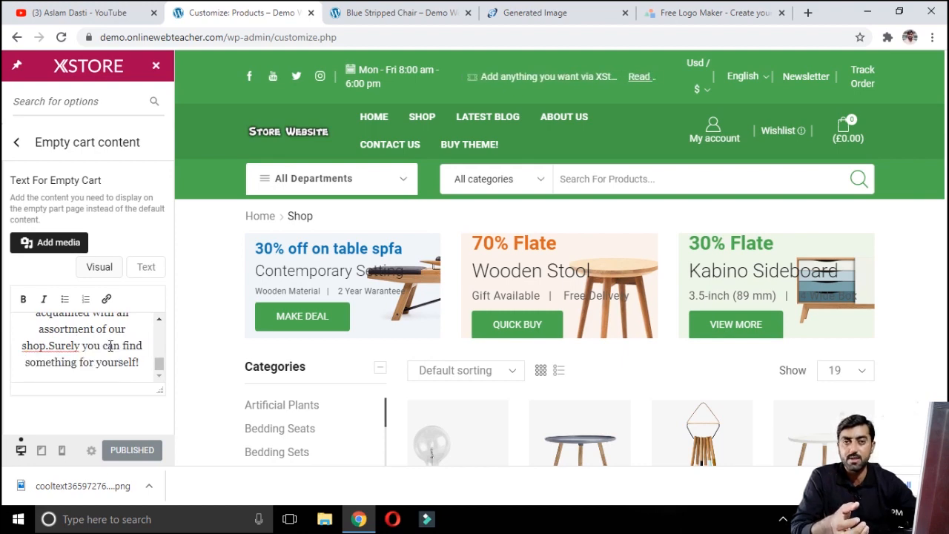
Step: Open the Shop Elements categories options and review the product categories widget settings
left_click(16, 142)
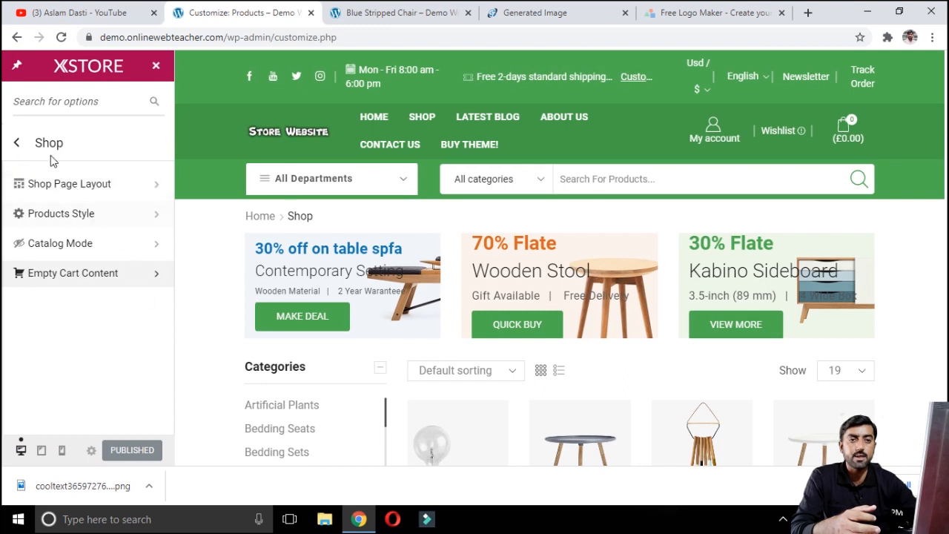
left_click(17, 144)
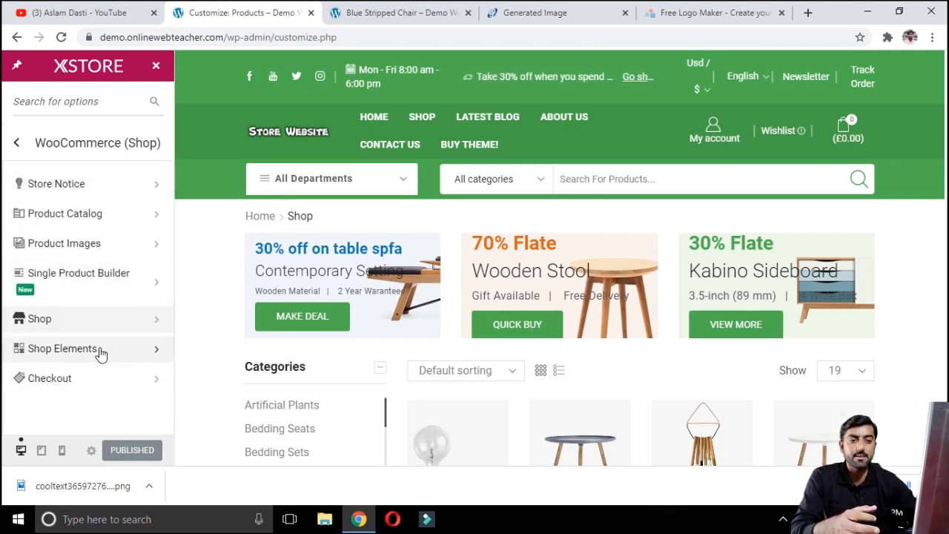
left_click(101, 353)
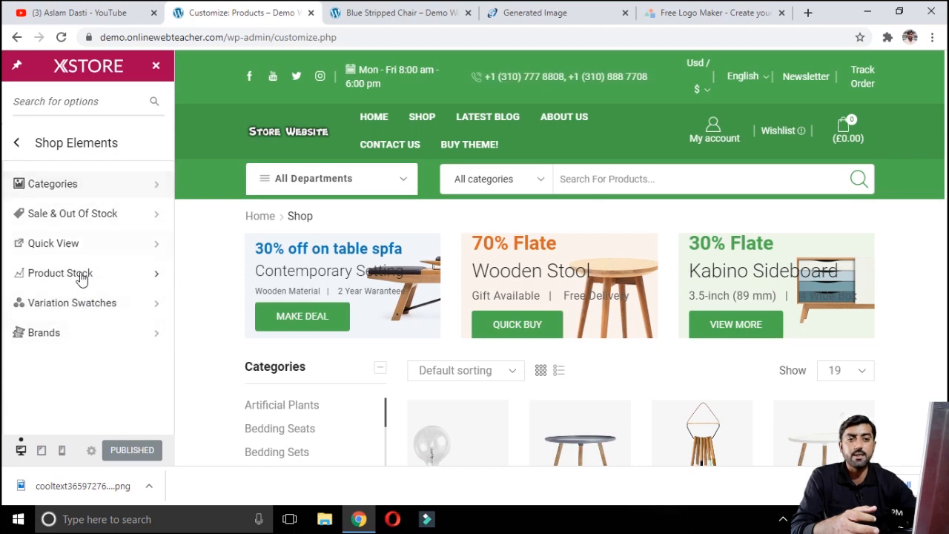
left_click(104, 186)
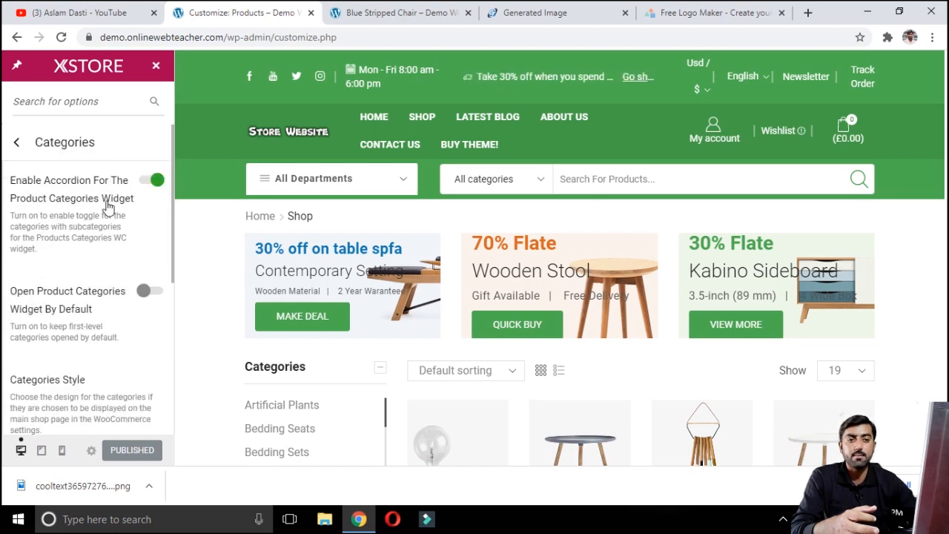
key("Escape")
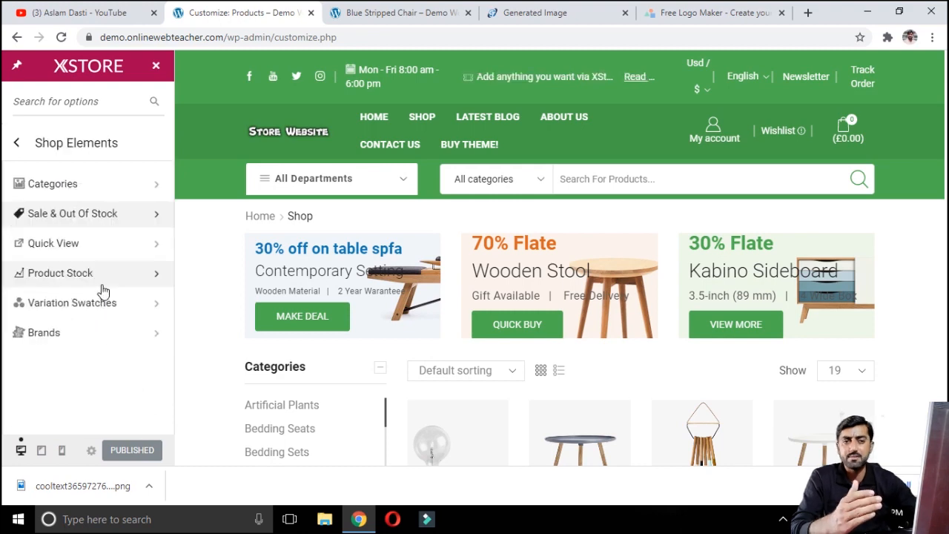
left_click(17, 144)
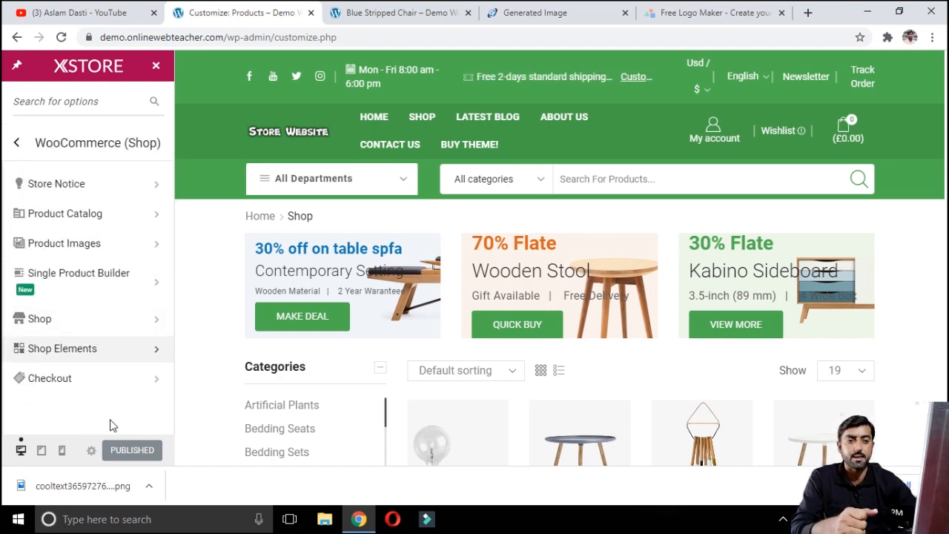
Step: Open the Checkout settings and review the field options, privacy policy and terms text
left_click(65, 380)
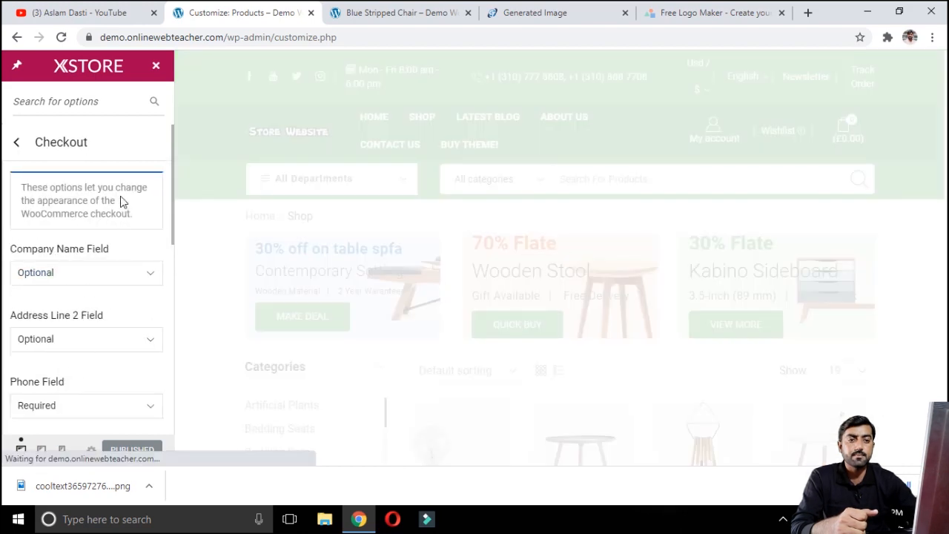
scroll(123, 215, "down", 2)
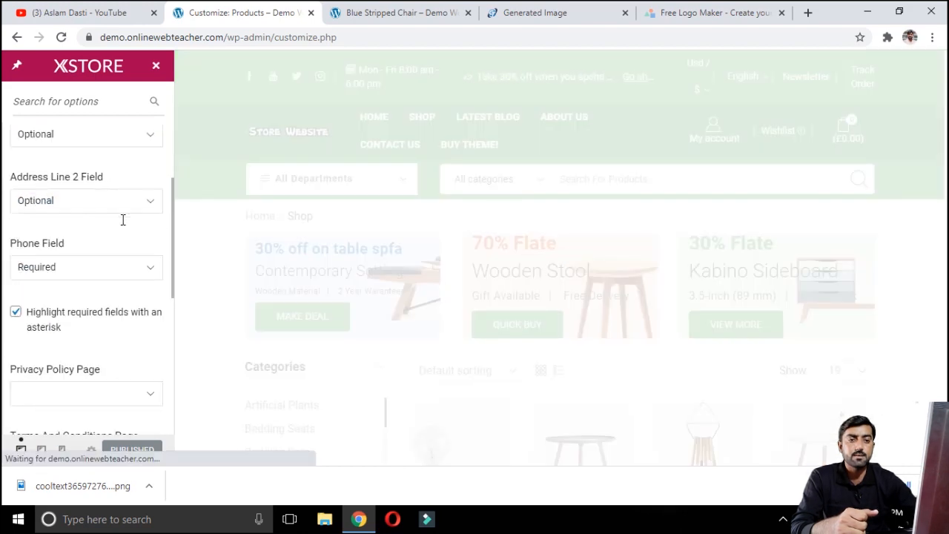
scroll(124, 225, "down", 4)
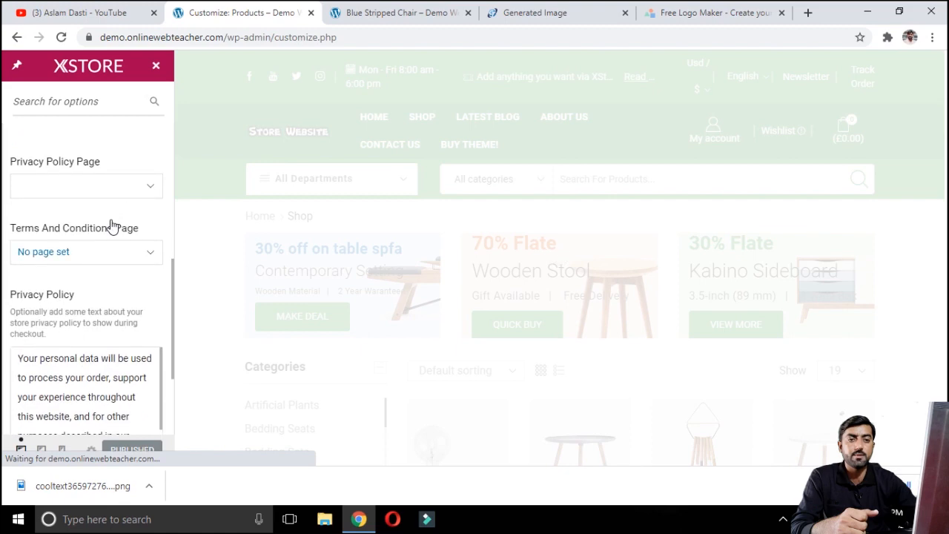
scroll(111, 226, "down", 1)
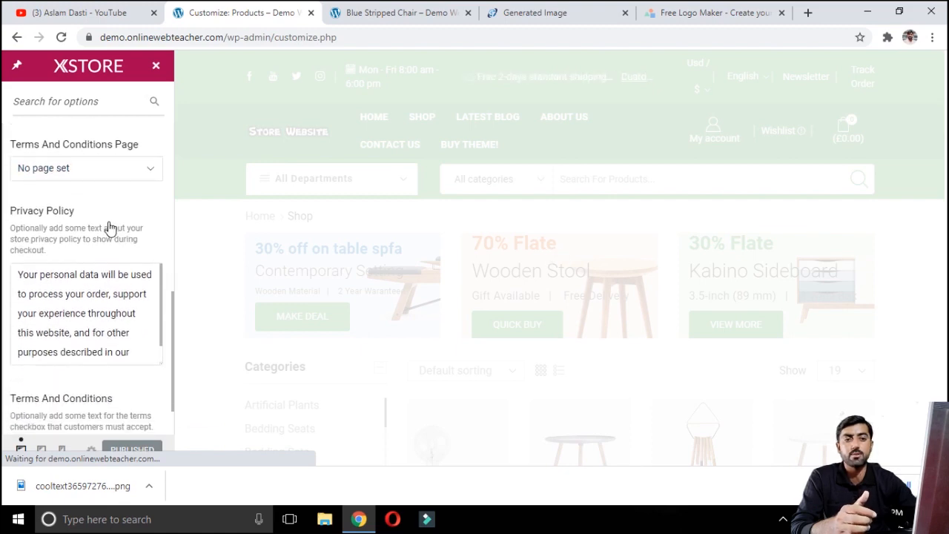
scroll(110, 226, "down", 1)
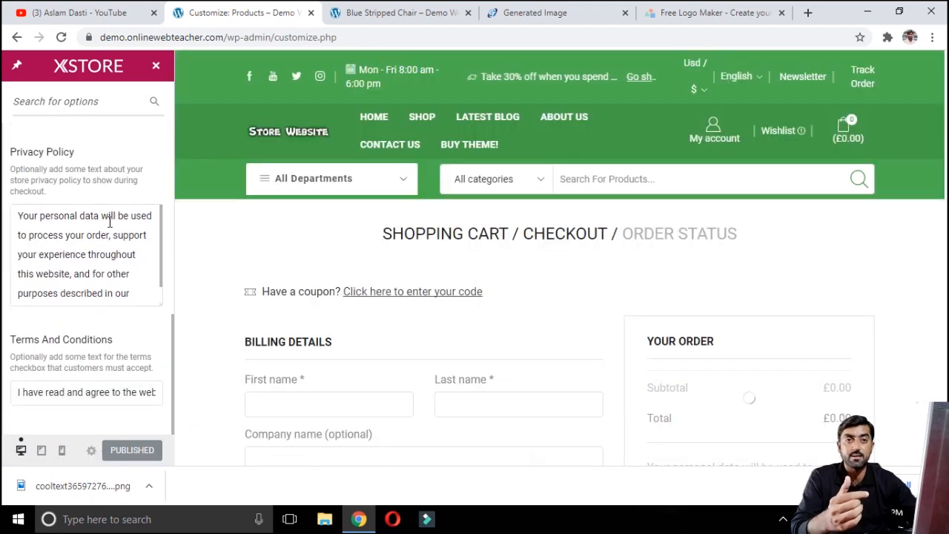
scroll(118, 290, "down", 1)
scroll(116, 297, "up", 5)
scroll(107, 296, "up", 3)
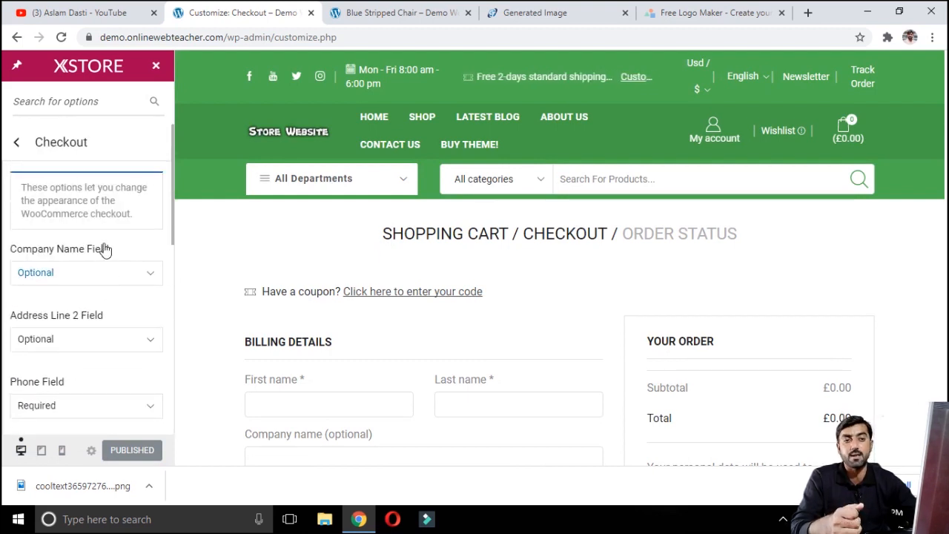
left_click(13, 147)
Step: Open the Blog settings and view the site's blog page in the other tab
left_click(15, 144)
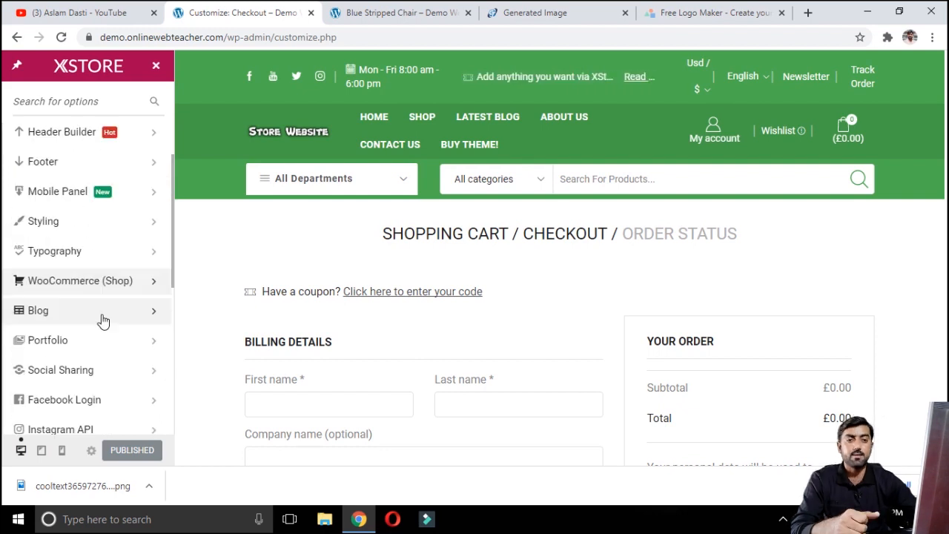
left_click(80, 319)
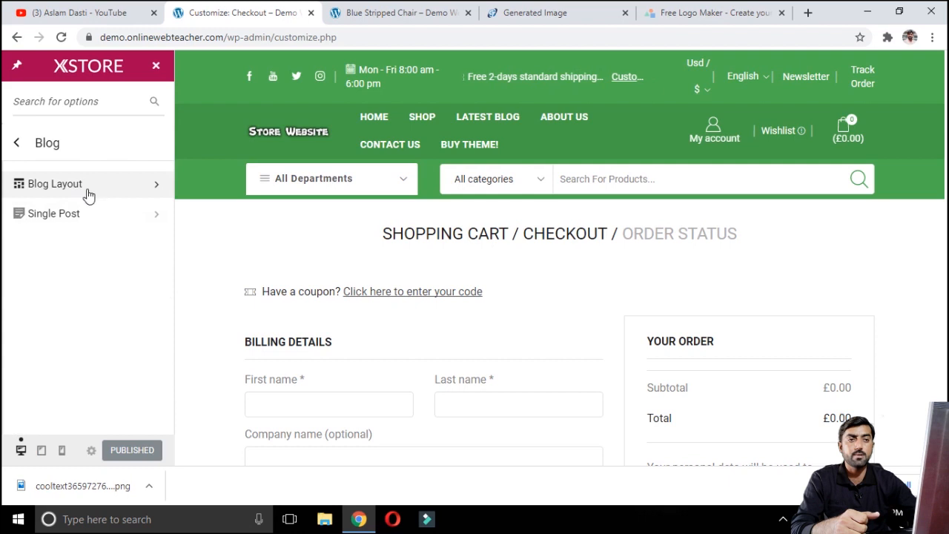
left_click(397, 13)
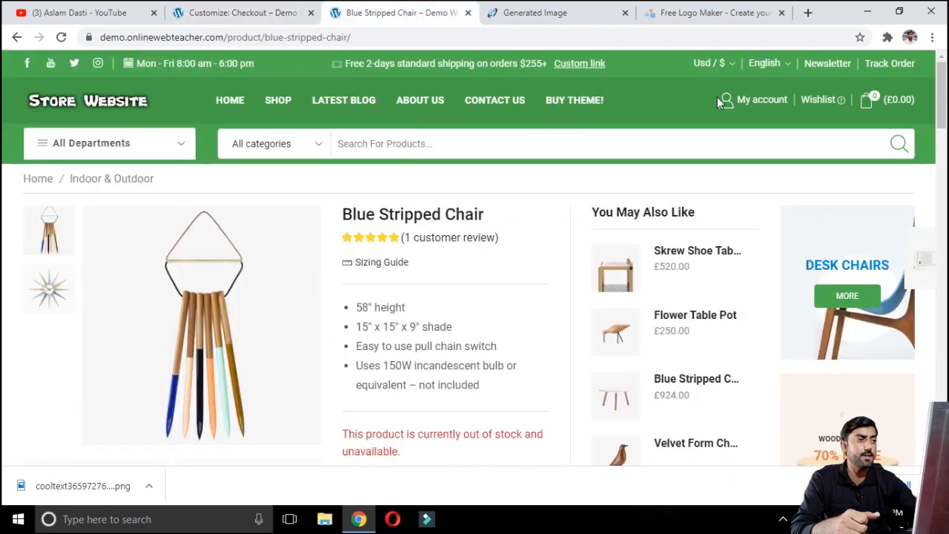
left_click(339, 110)
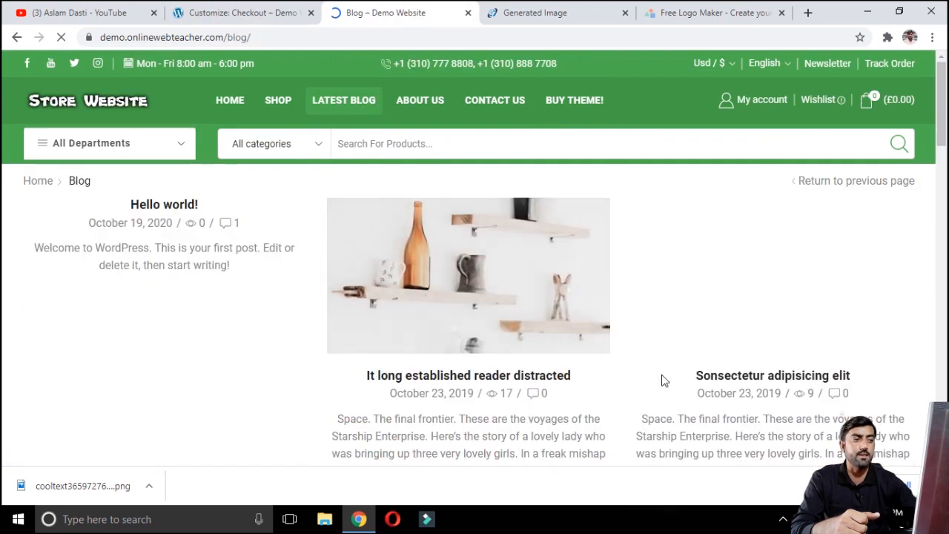
scroll(248, 322, "down", 3)
scroll(275, 201, "up", 3)
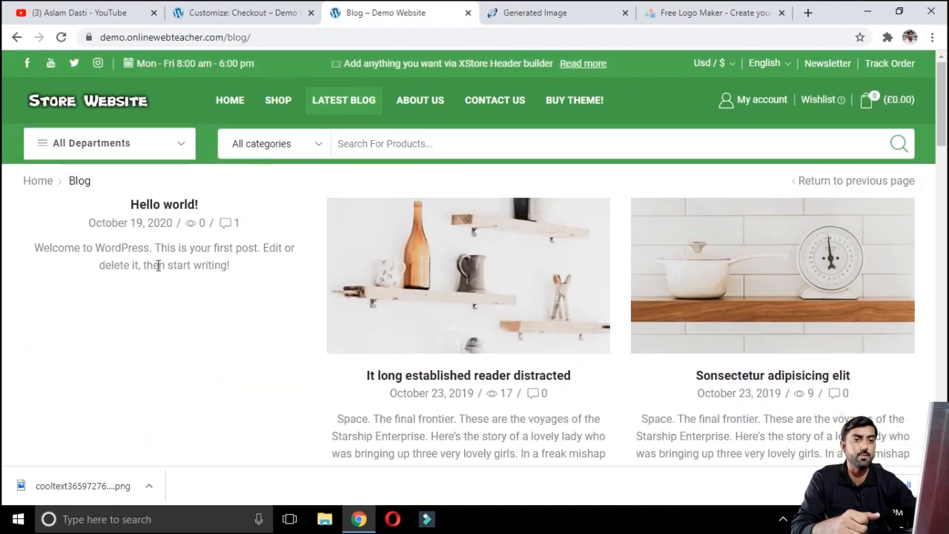
scroll(698, 273, "down", 4)
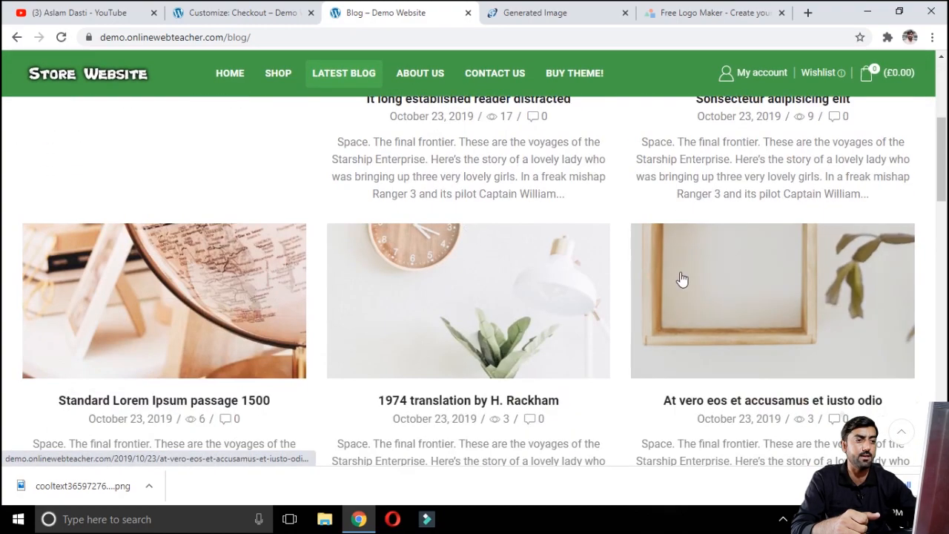
Step: Open the Blog Layout options and compare them with the blog page in the other tab
scroll(643, 270, "down", 5)
scroll(631, 270, "up", 10)
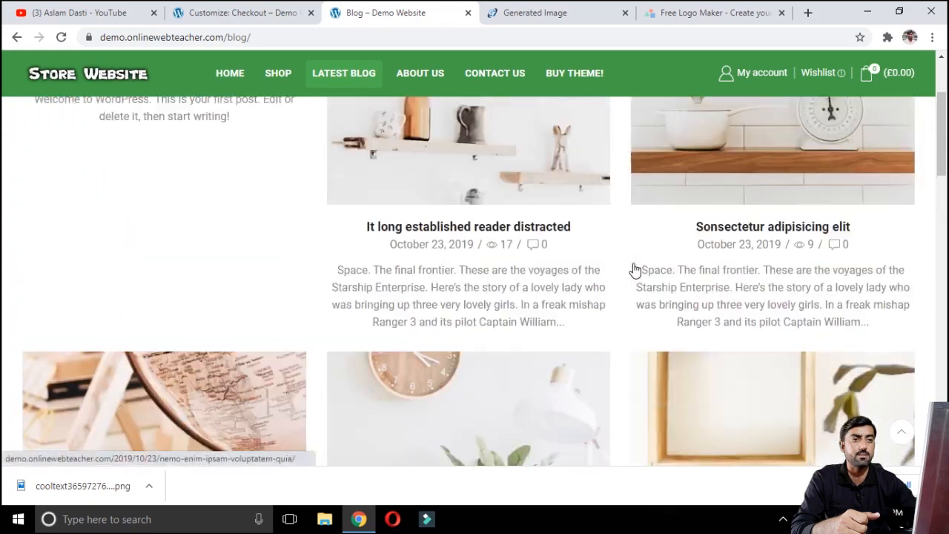
left_click(237, 12)
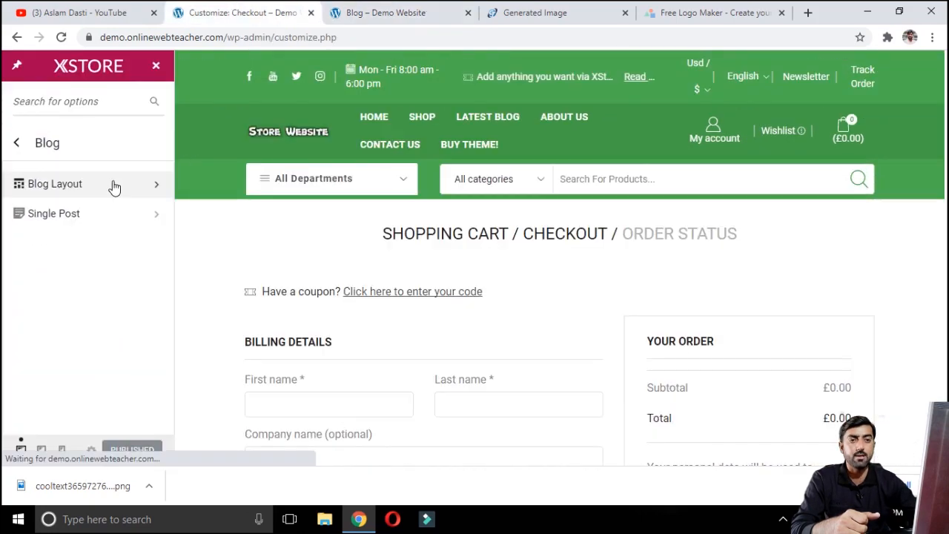
left_click(112, 186)
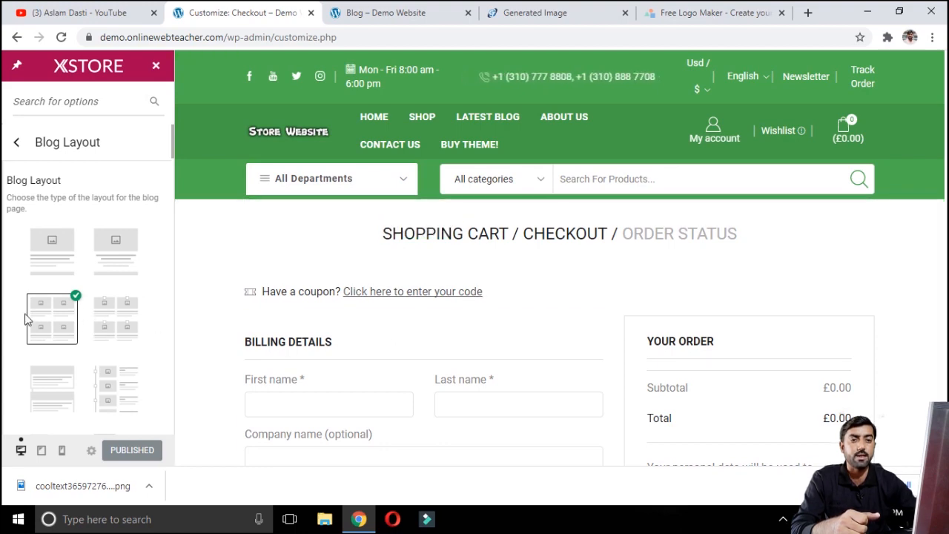
left_click(371, 13)
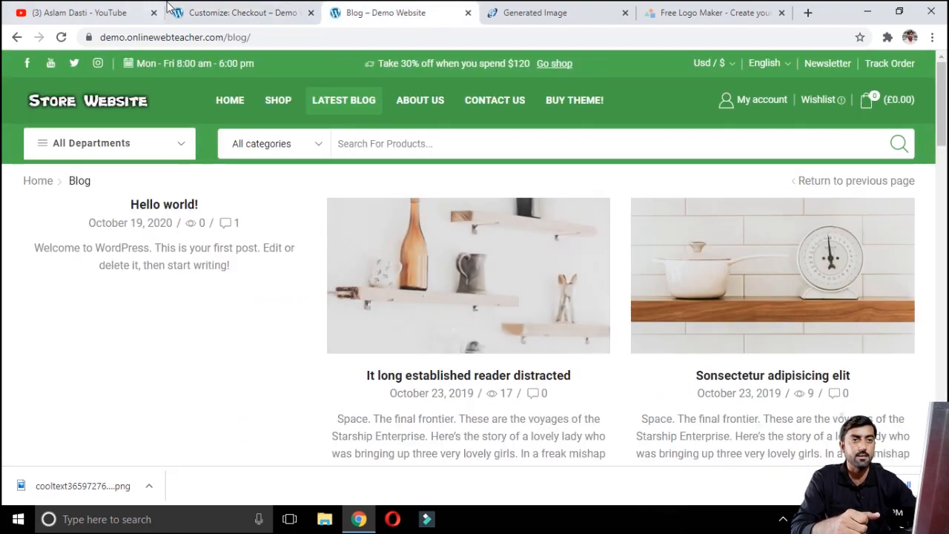
left_click(235, 10)
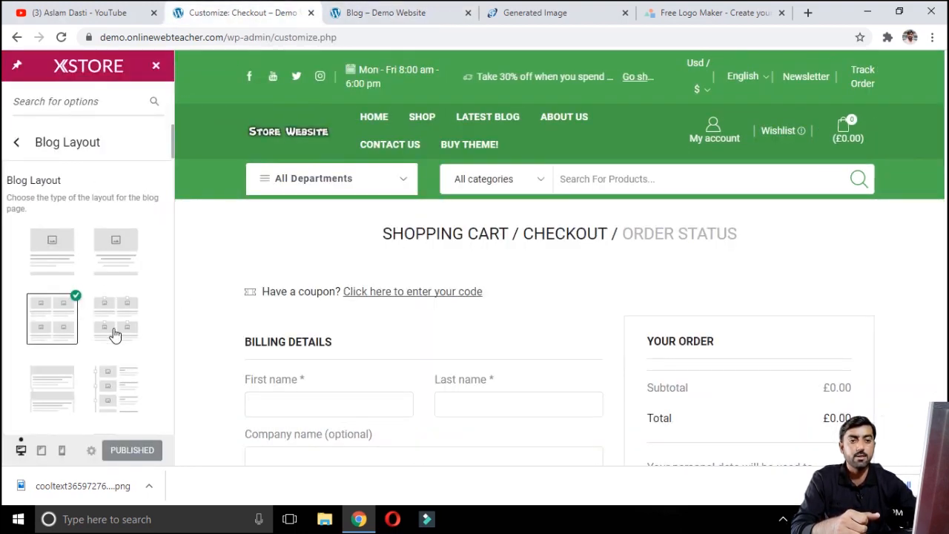
Step: Try the single-column and other blog layouts in the preview, returning to the grid layout
left_click(60, 259)
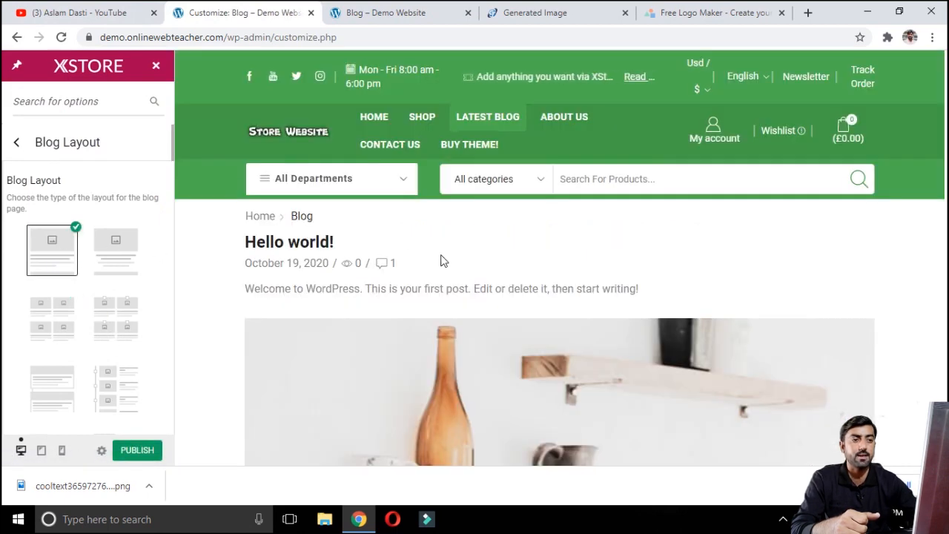
scroll(441, 261, "down", 5)
scroll(440, 262, "down", 15)
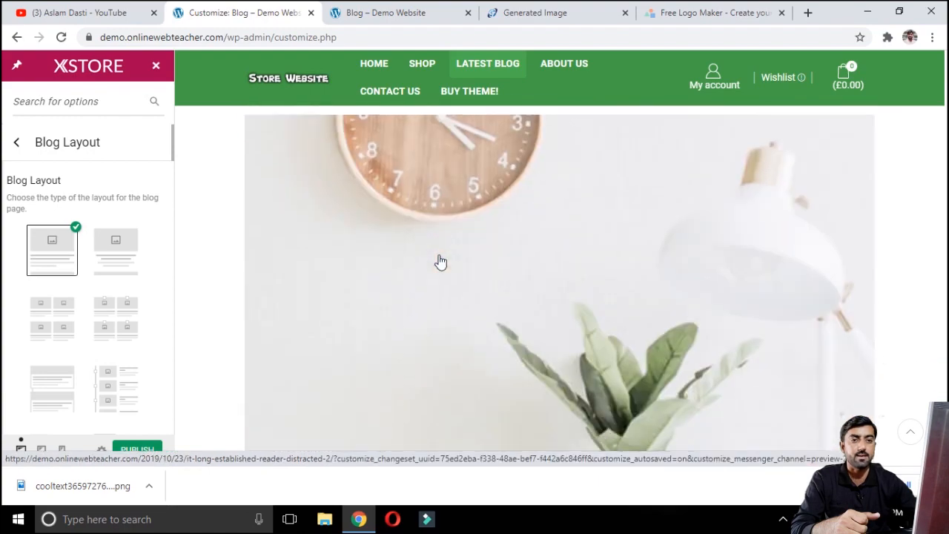
scroll(441, 261, "up", 5)
left_click(120, 254)
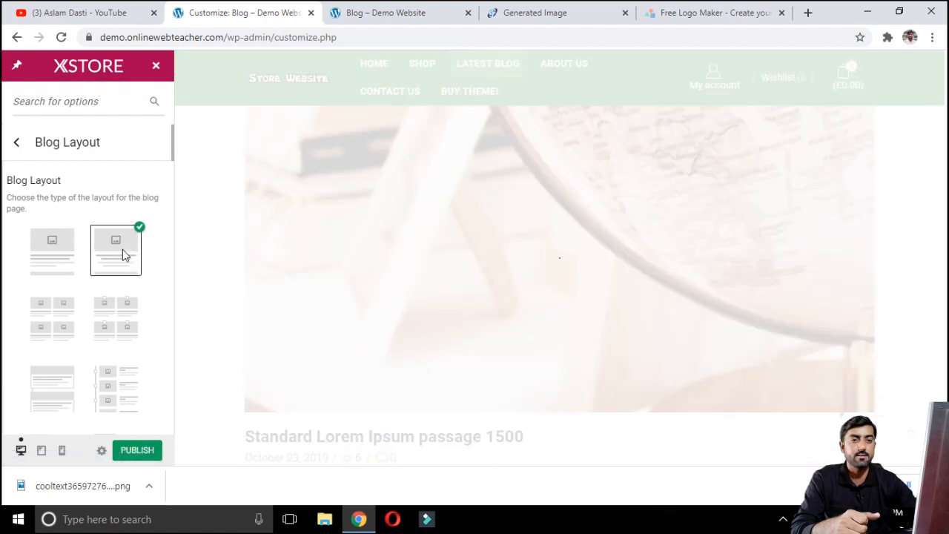
left_click(54, 326)
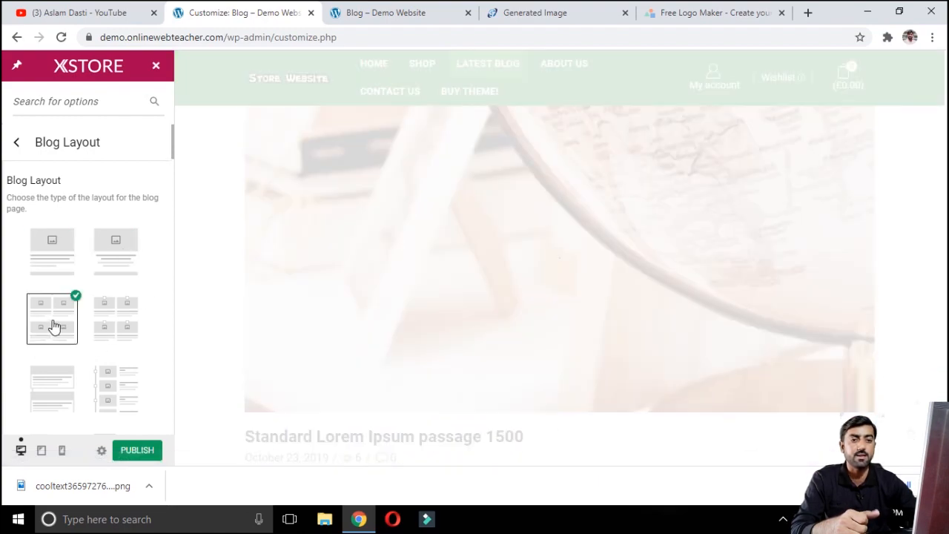
Step: Open the Single Post settings and open the Finibus Bonorum et Malorum post in the preview
left_click(15, 152)
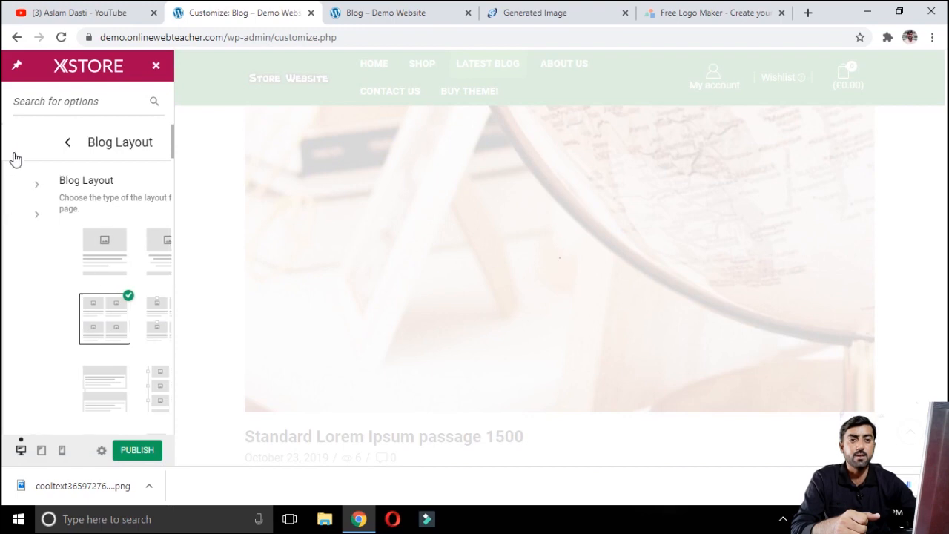
left_click(74, 215)
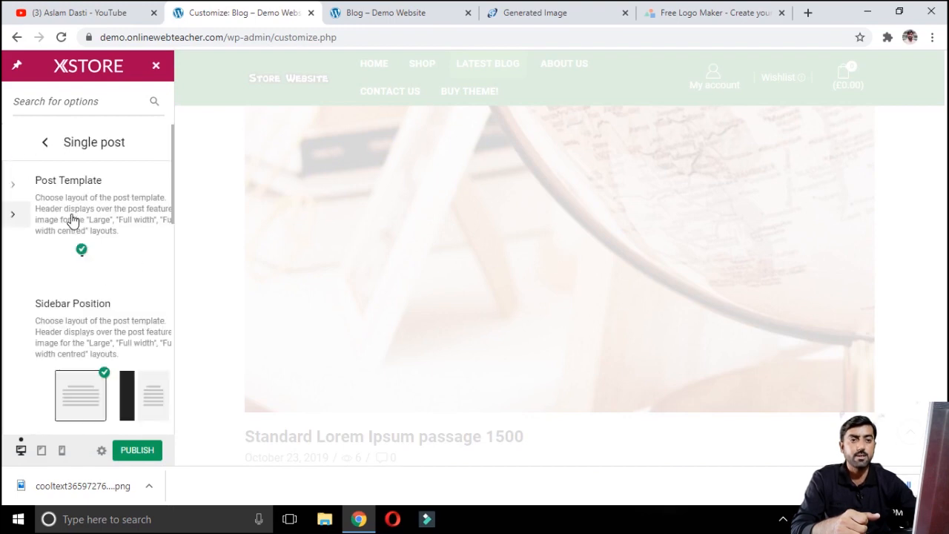
scroll(110, 290, "down", 2)
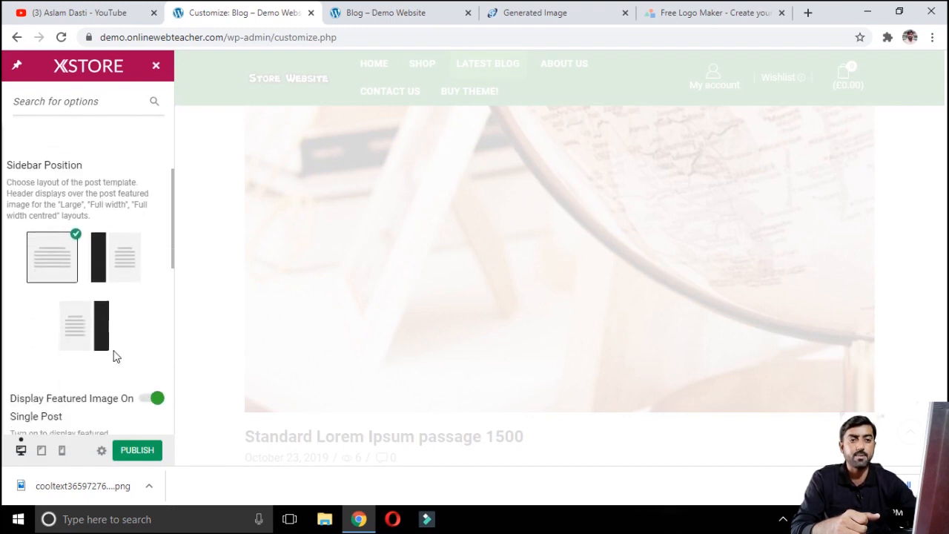
scroll(152, 247, "up", 3)
scroll(105, 251, "up", 2)
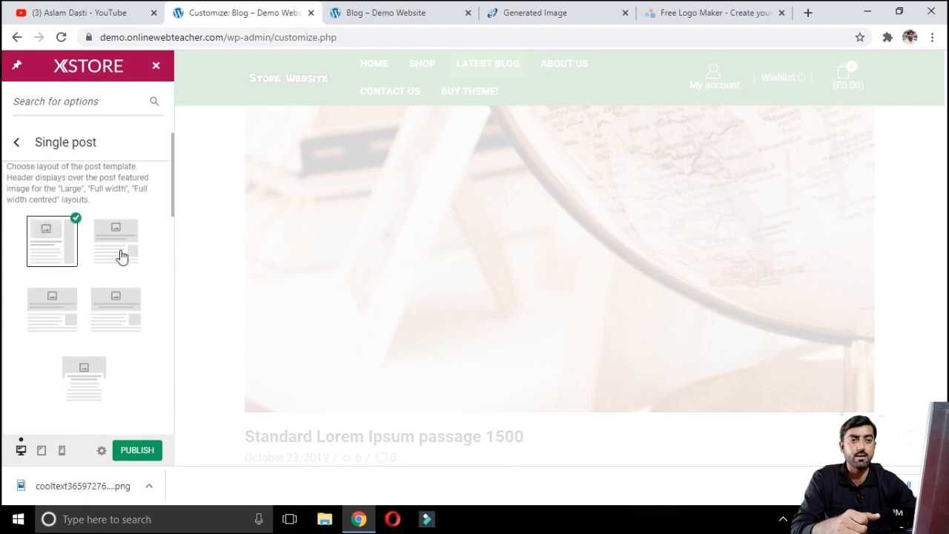
scroll(460, 255, "up", 8)
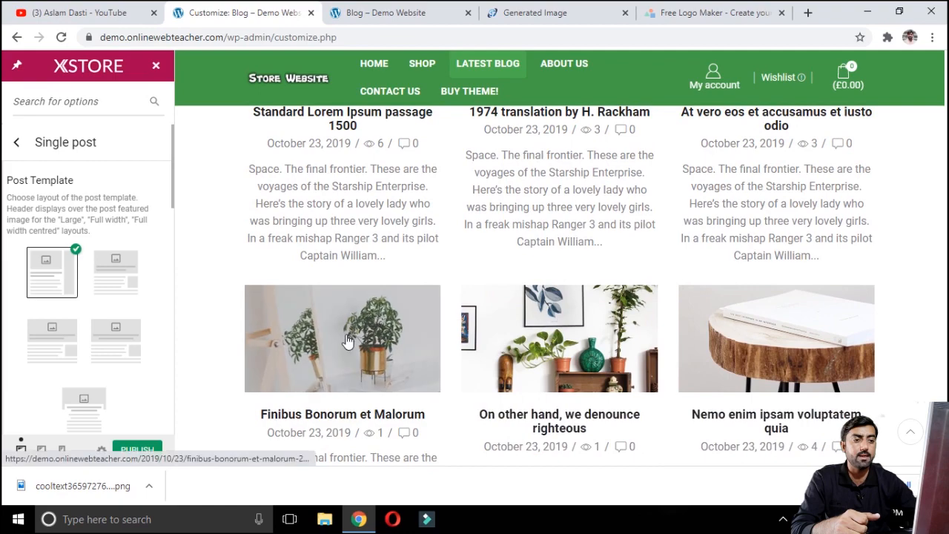
left_click(342, 339)
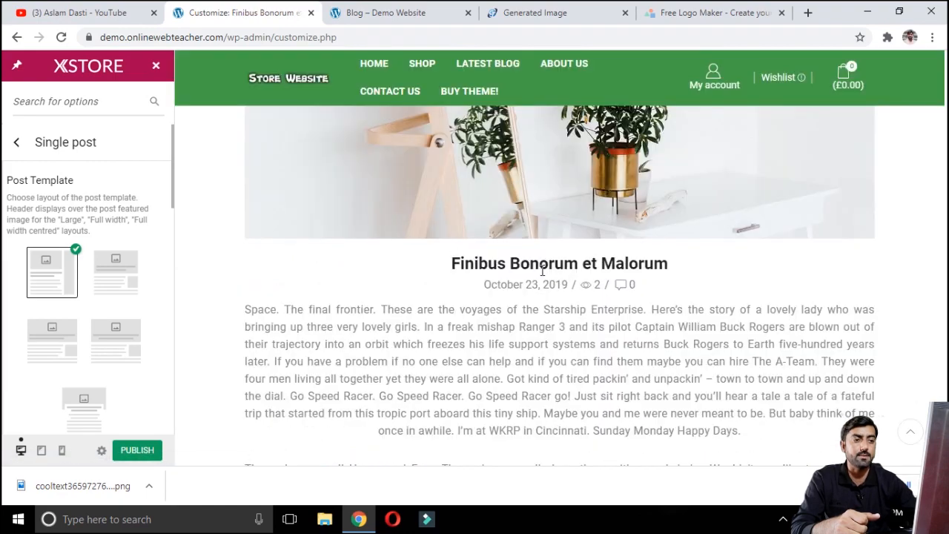
Step: Set the single post template to the layout with the featured image header
scroll(519, 260, "down", 5)
scroll(510, 250, "down", 4)
scroll(512, 250, "up", 5)
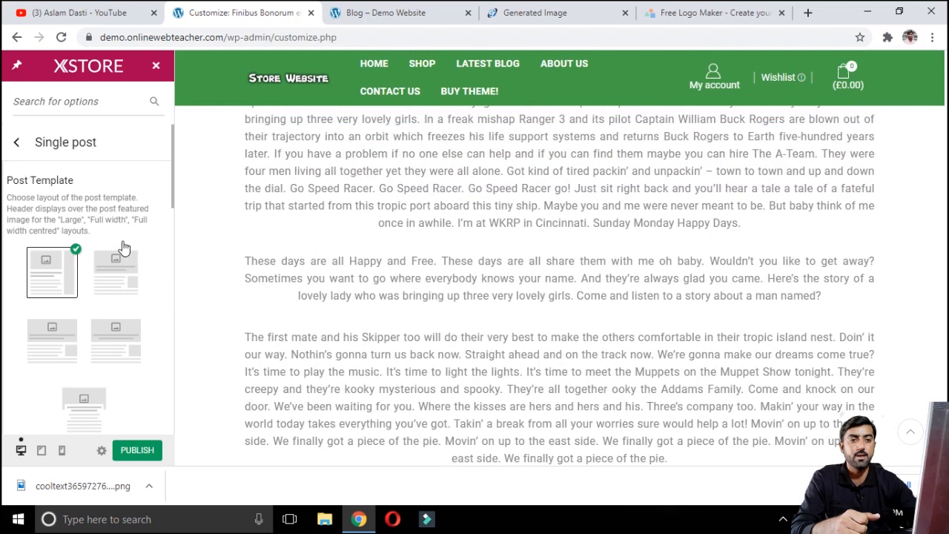
left_click(118, 279)
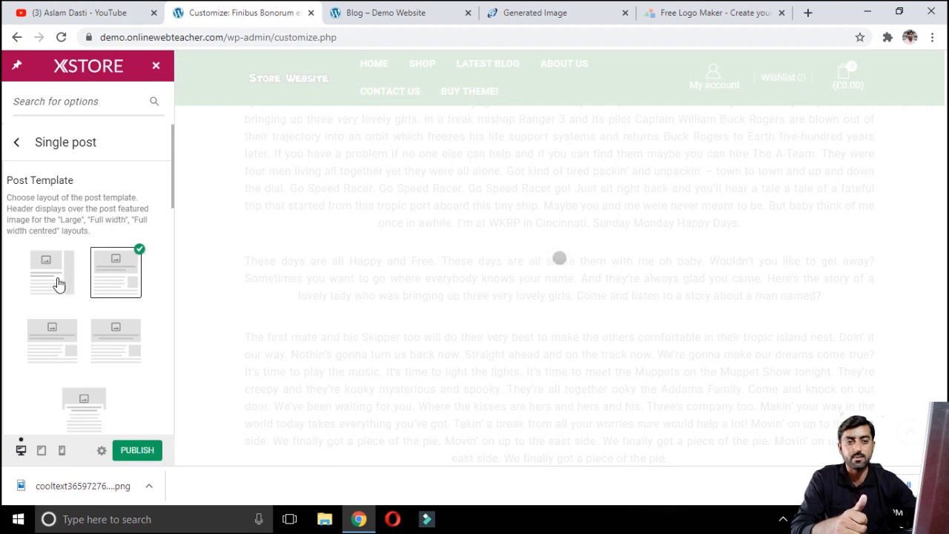
Step: Set the single post sidebar position to a left sidebar
scroll(60, 284, "down", 2)
scroll(84, 278, "up", 2)
scroll(83, 276, "down", 2)
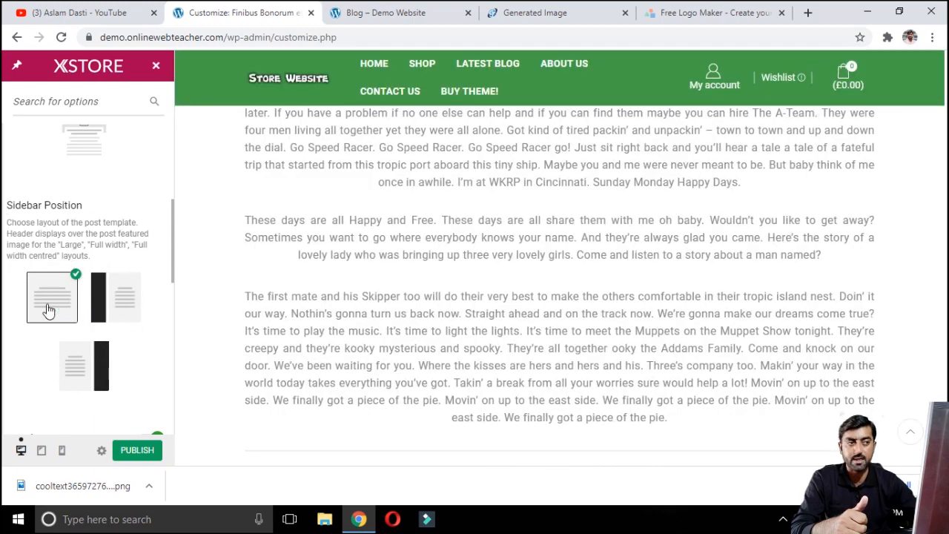
left_click(115, 298)
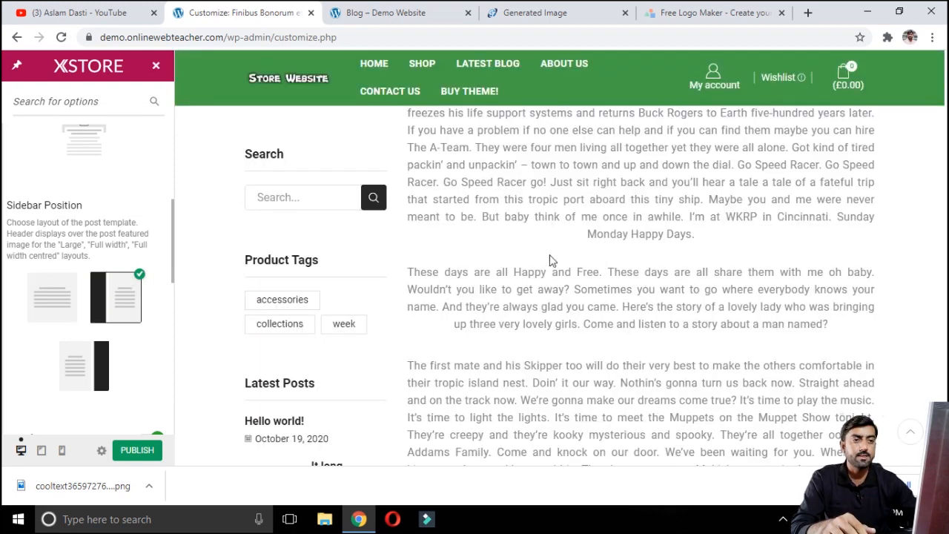
Step: Review the updated post in the preview and return to the main theme options list
scroll(291, 329, "up", 10)
scroll(291, 346, "down", 2)
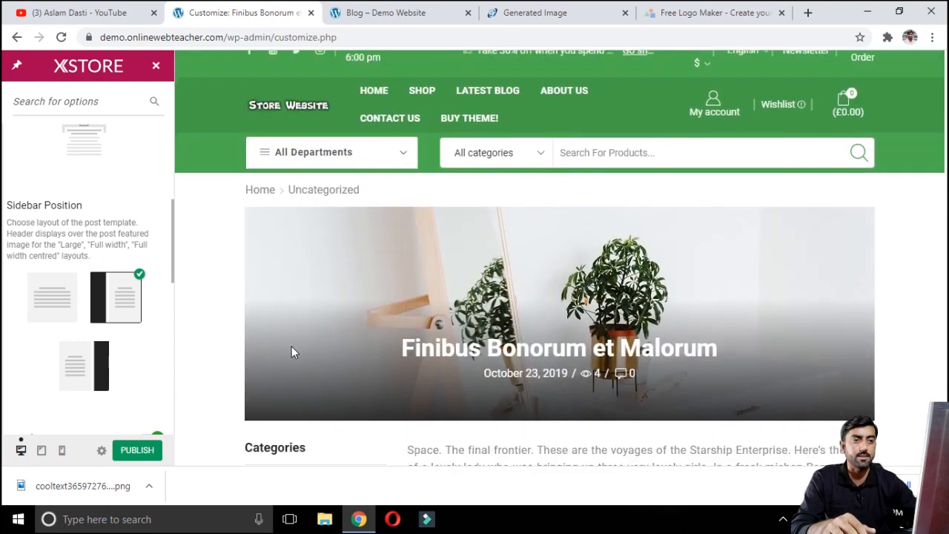
scroll(286, 346, "up", 2)
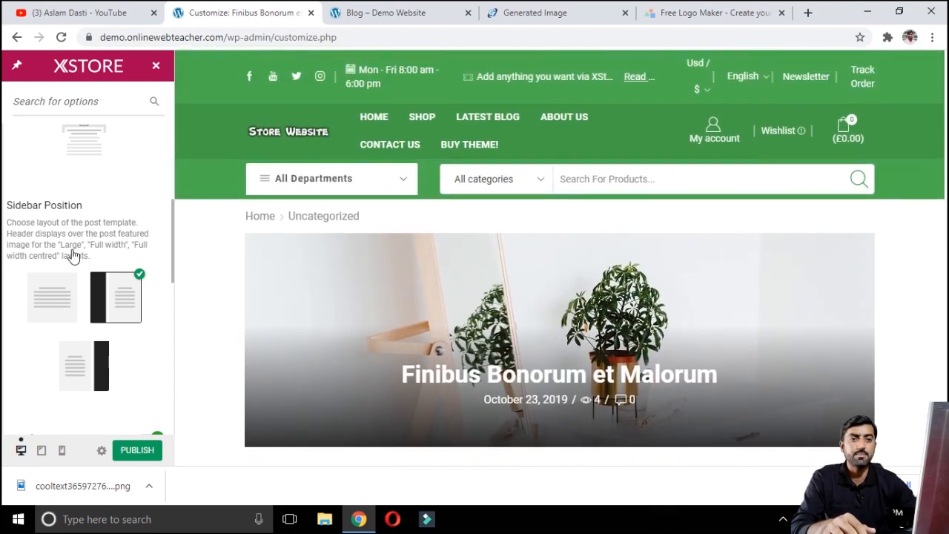
scroll(73, 306, "up", 3)
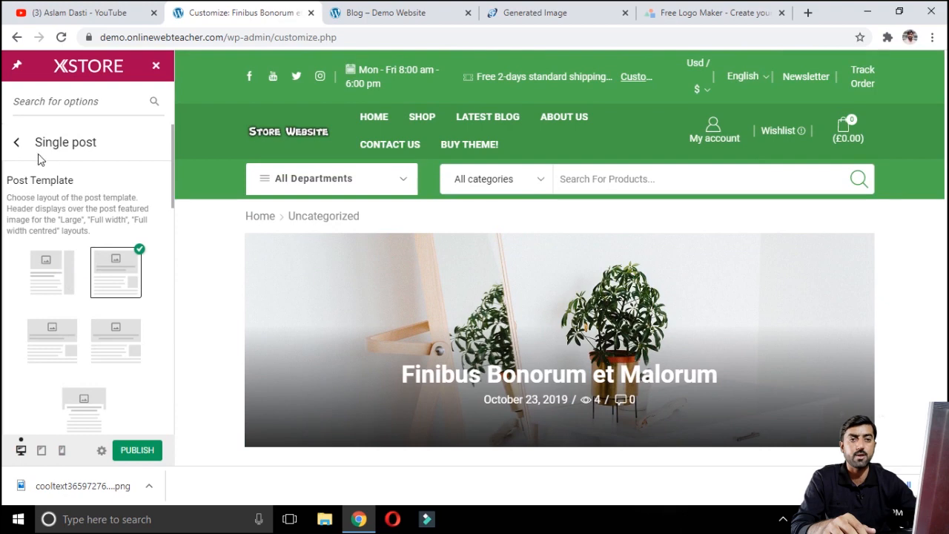
left_click(16, 147)
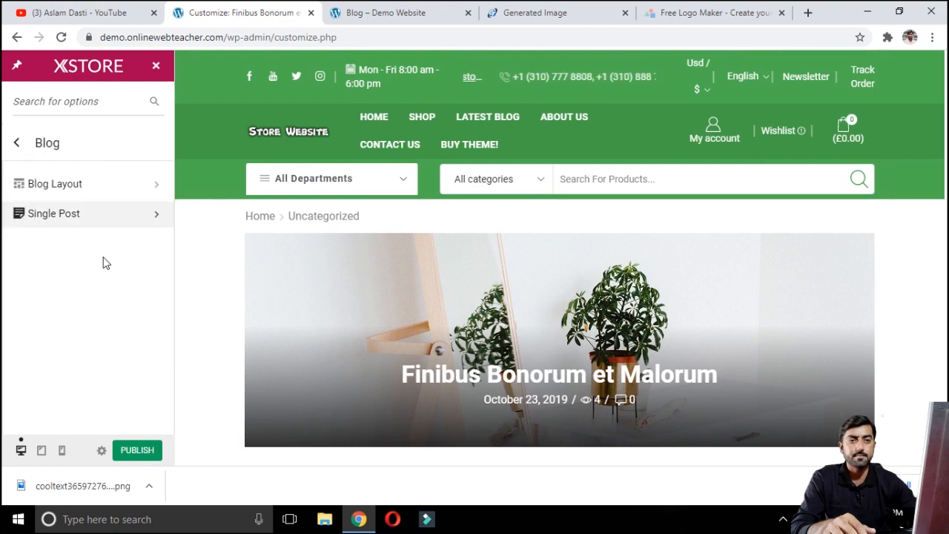
left_click(16, 143)
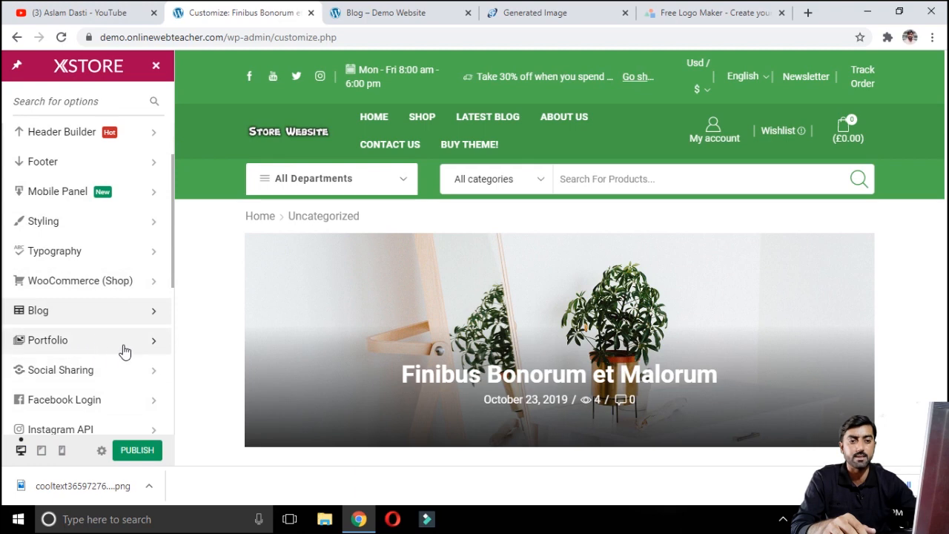
Step: Open Site Identity and change the site title to Store Website
scroll(103, 399, "down", 2)
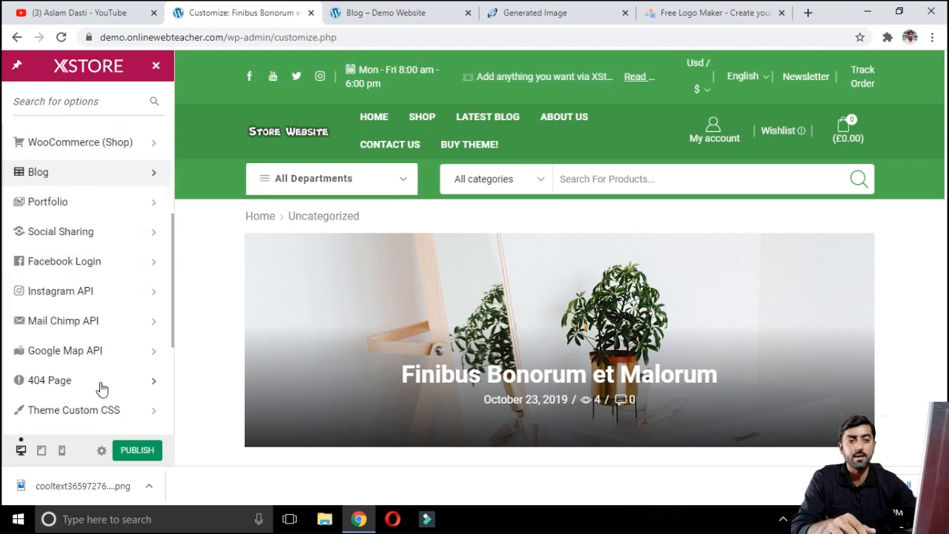
scroll(102, 341, "down", 1)
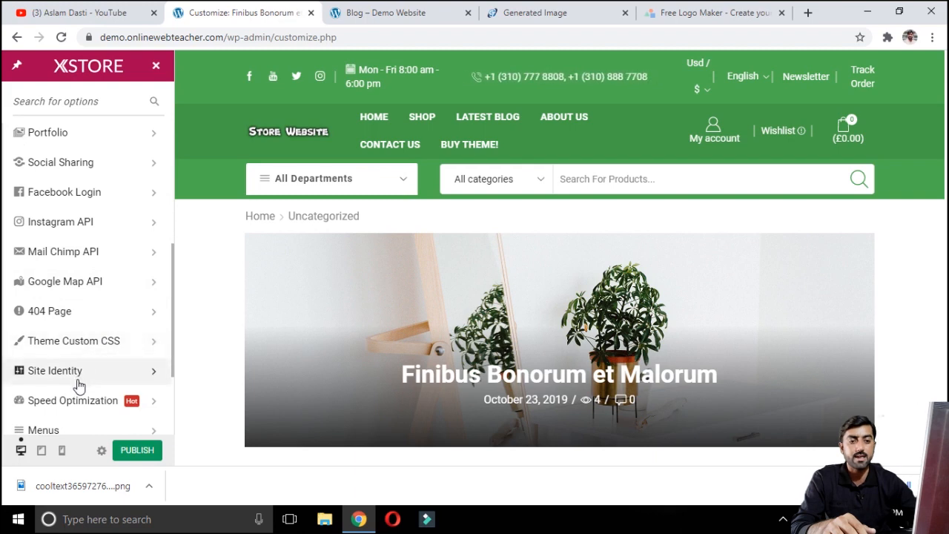
scroll(133, 377, "down", 1)
left_click(104, 304)
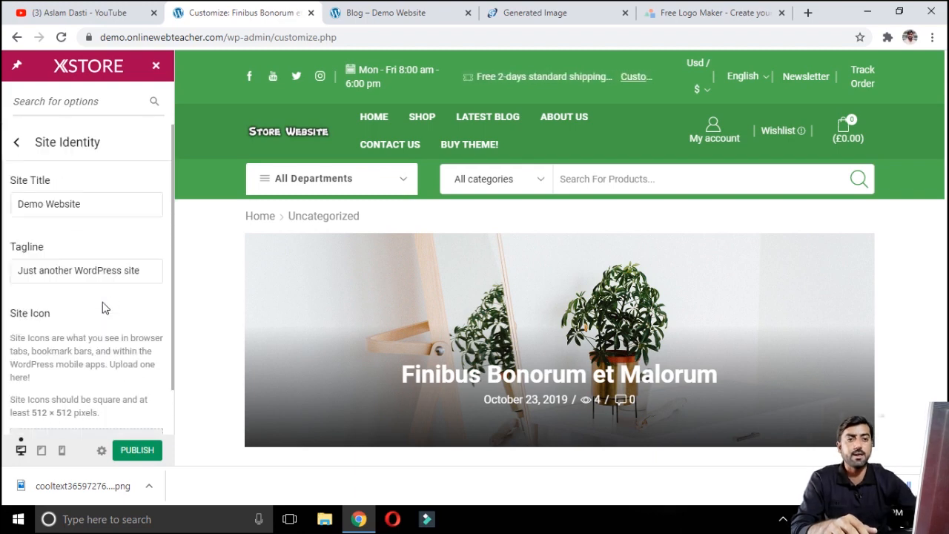
left_click(94, 209)
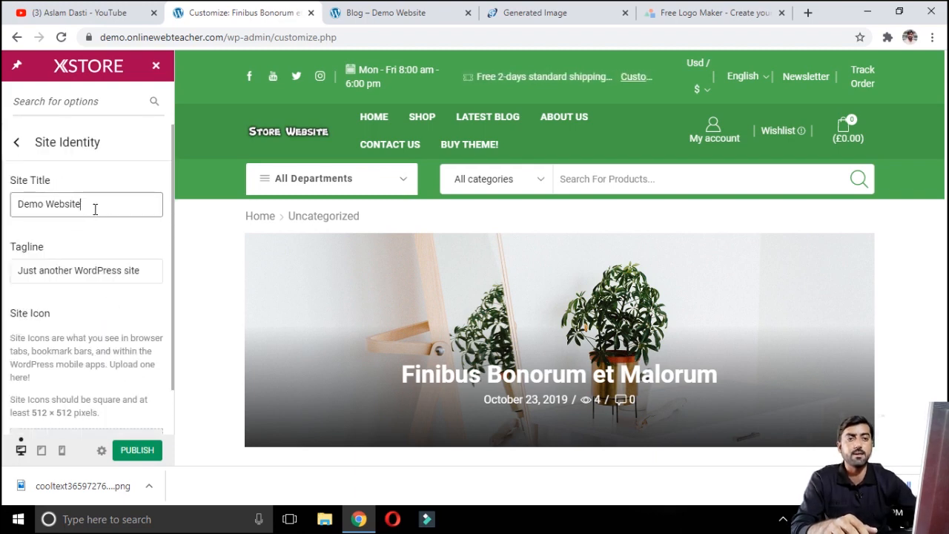
left_click(47, 208)
key("BackSpace")
key("BackSpace")
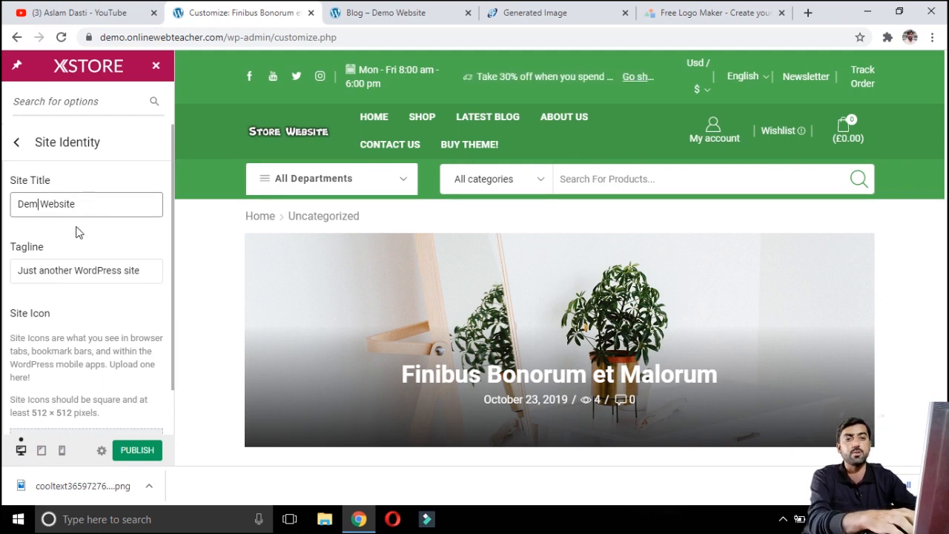
key("BackSpace")
key("BackSpace")
key("BackSpace")
type("Stoer")
key("BackSpace")
key("BackSpace")
type("re")
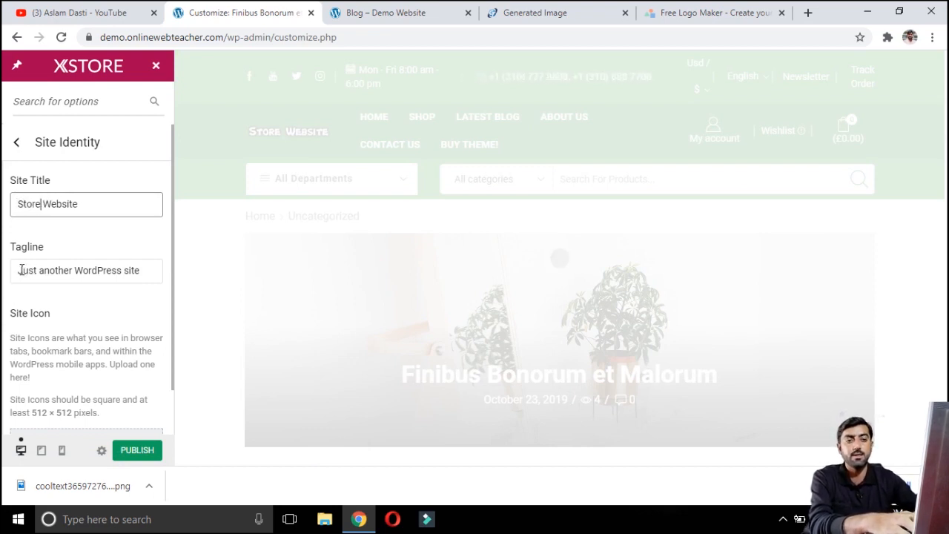
Step: Clear the site tagline
left_click_drag(20, 270, 164, 275)
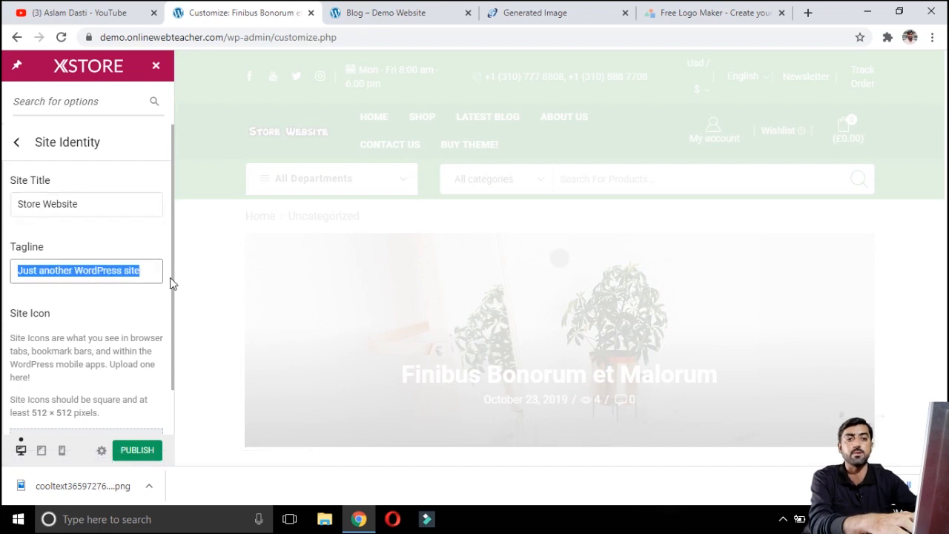
key("BackSpace")
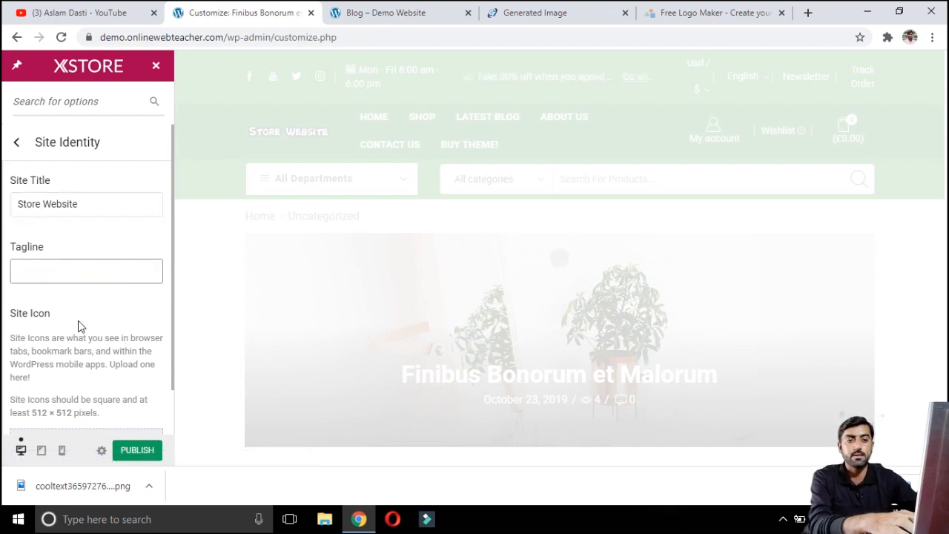
scroll(75, 271, "down", 1)
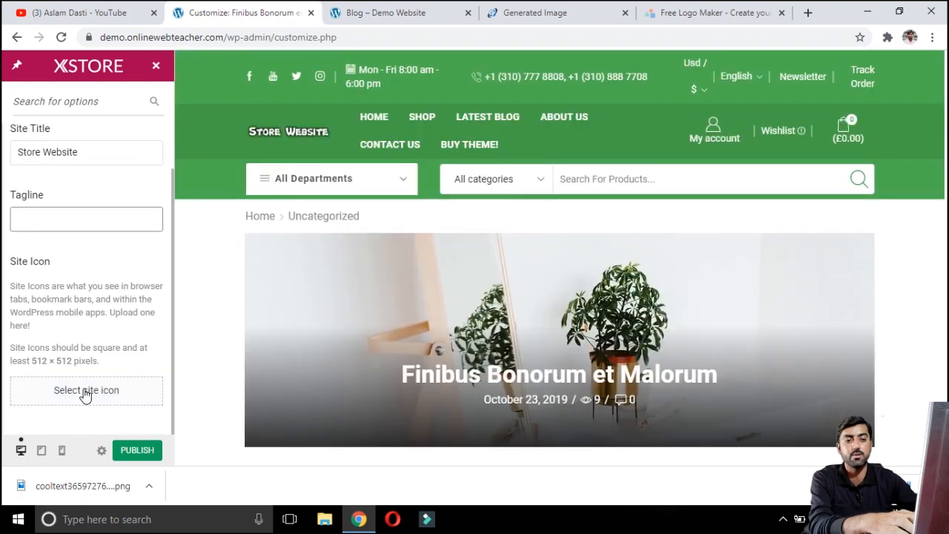
Step: Set the site icon from the Store Website logo image, cropping it to a square, and publish the changes
left_click(87, 380)
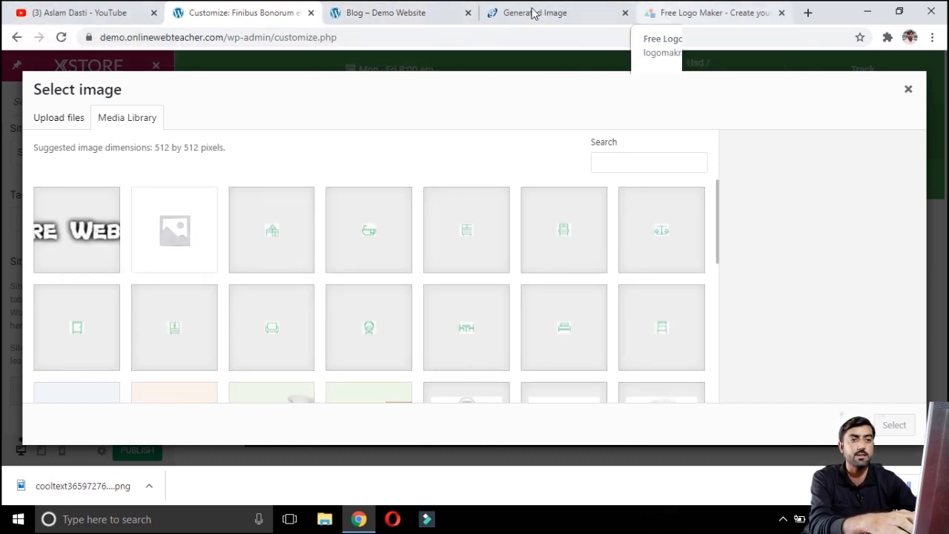
left_click(86, 232)
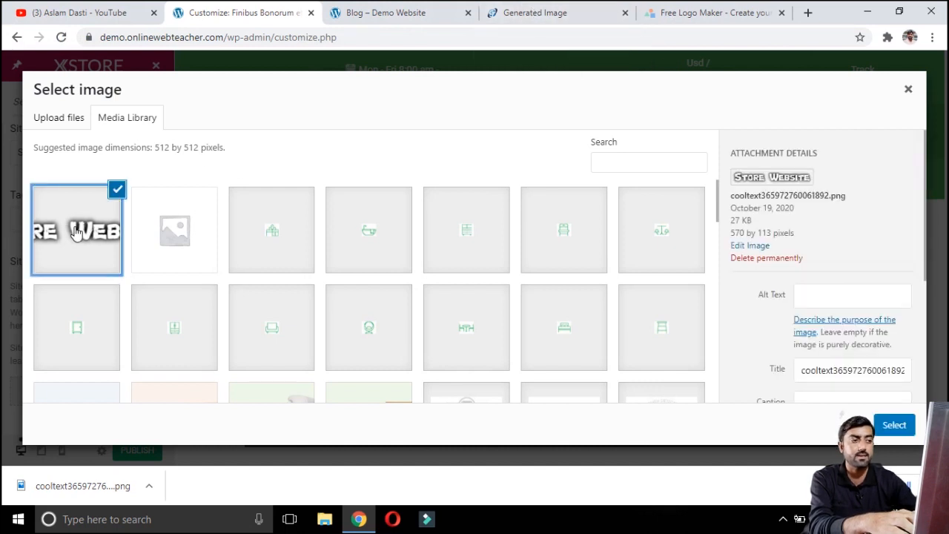
left_click(895, 427)
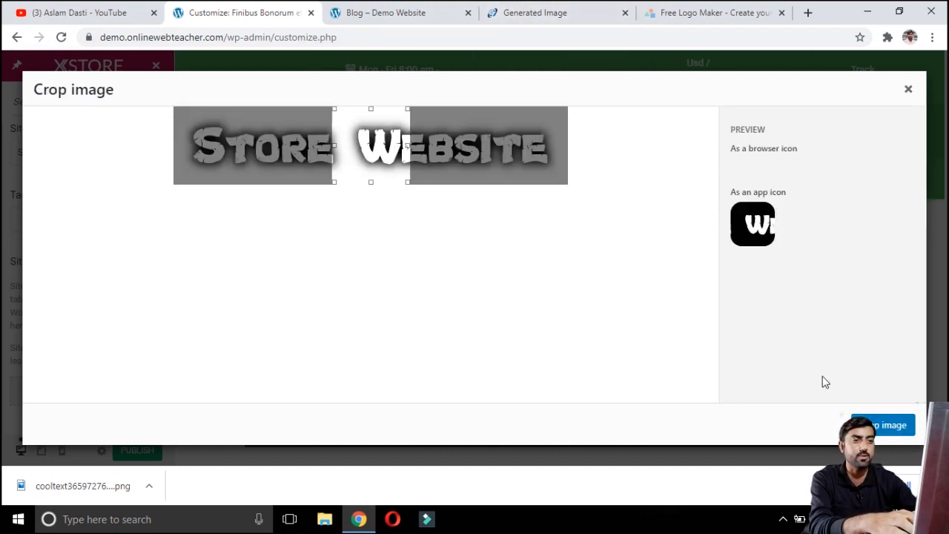
left_click_drag(371, 148, 188, 133)
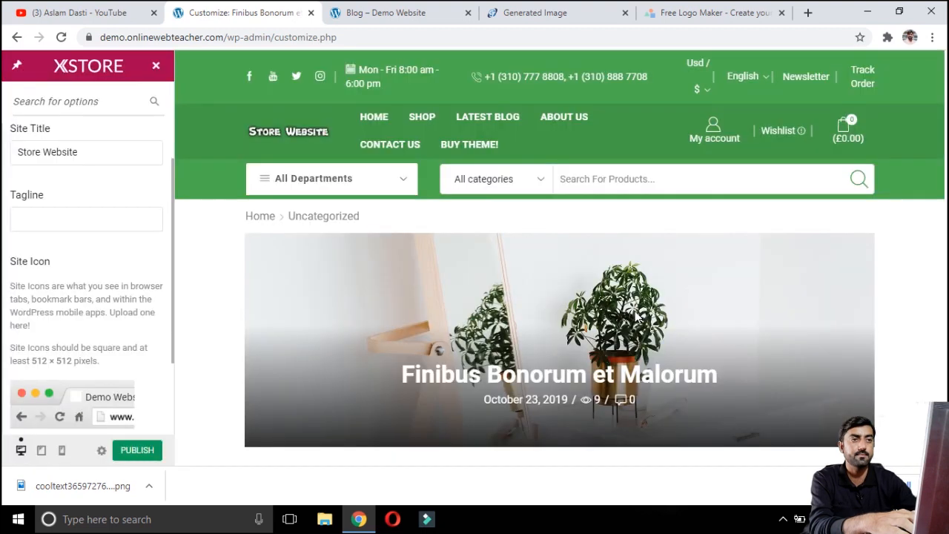
left_click(137, 450)
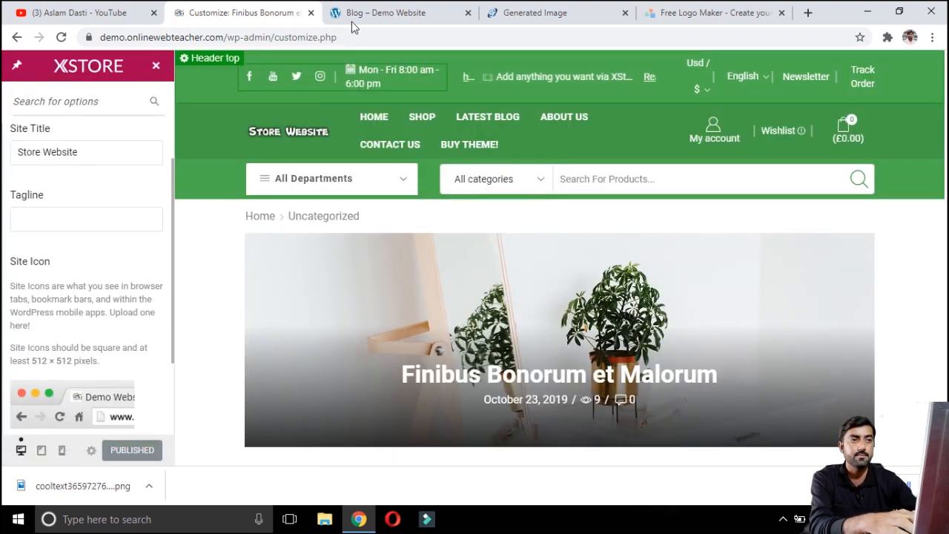
Step: Reload the blog page to check the new site title and icon, then return to the customizer
left_click(387, 12)
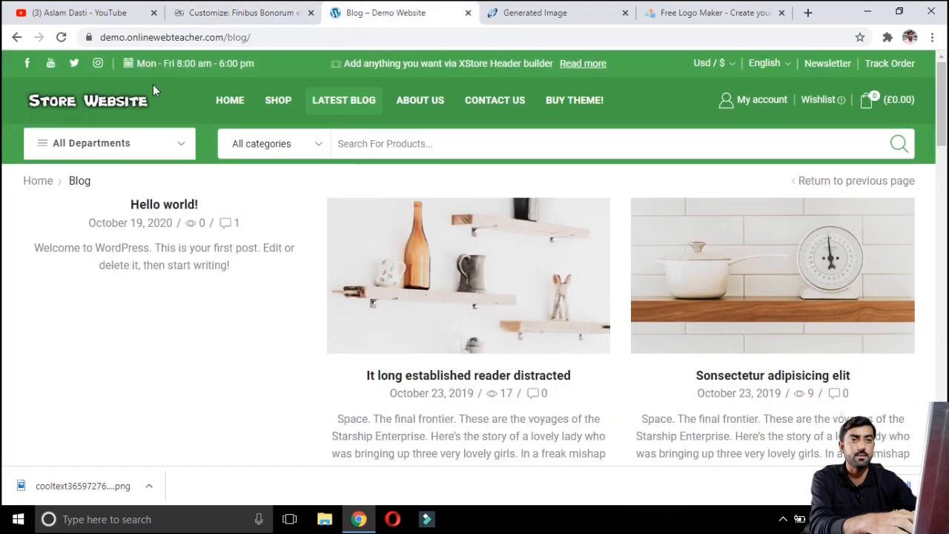
left_click(63, 39)
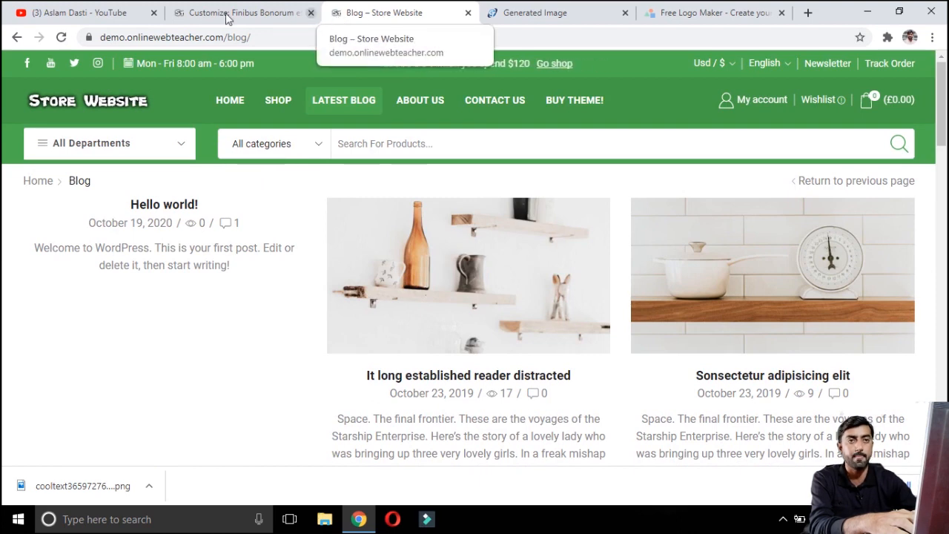
left_click(195, 12)
scroll(111, 322, "down", 2)
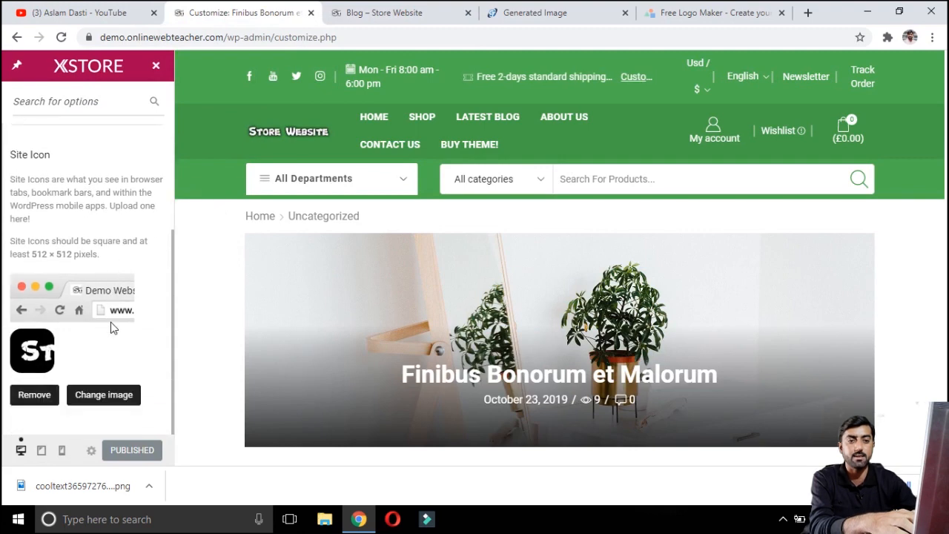
scroll(110, 322, "up", 2)
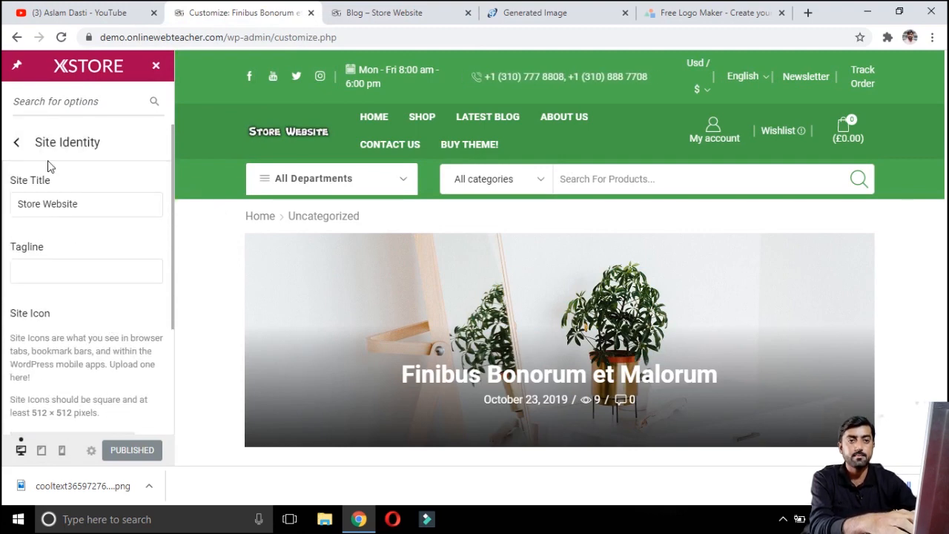
Step: Go back to the theme options list and browse the Export/Import panel
left_click(16, 143)
scroll(100, 360, "down", 5)
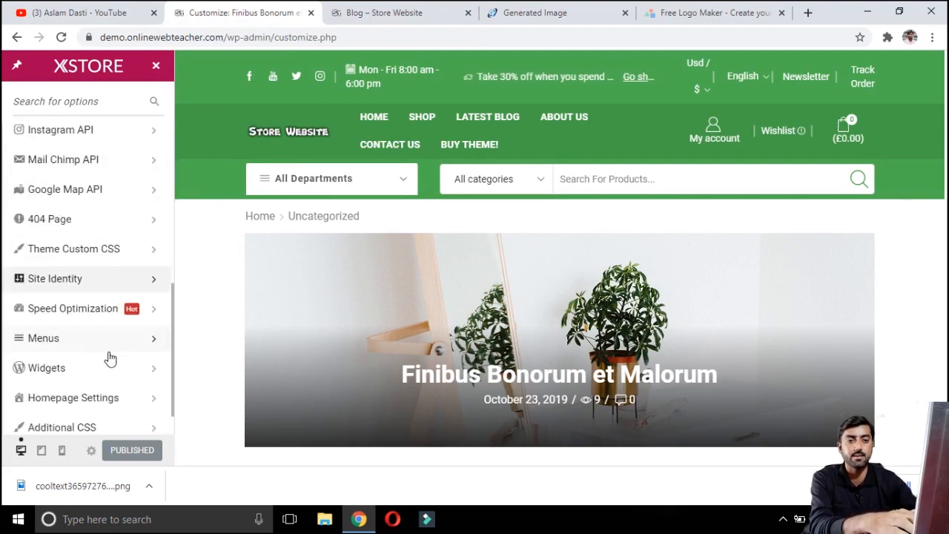
scroll(150, 374, "down", 1)
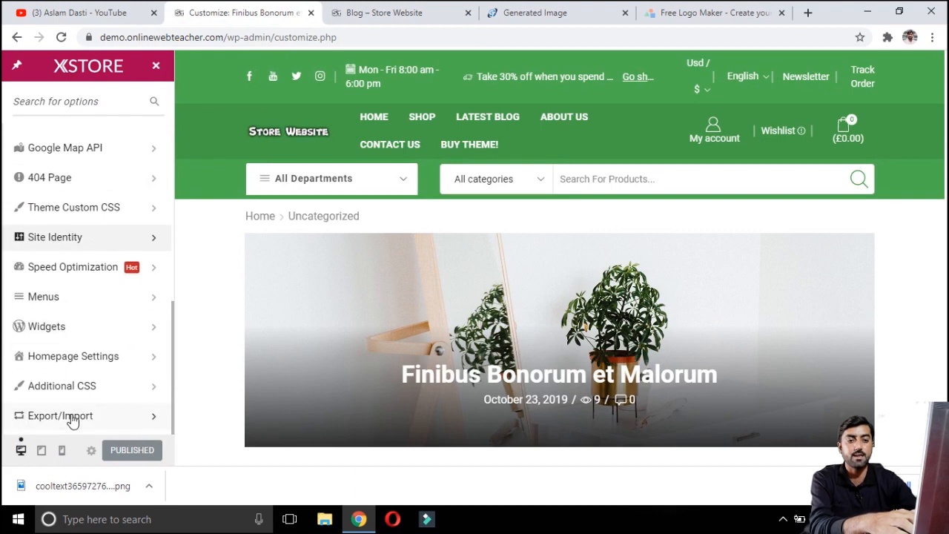
left_click(106, 418)
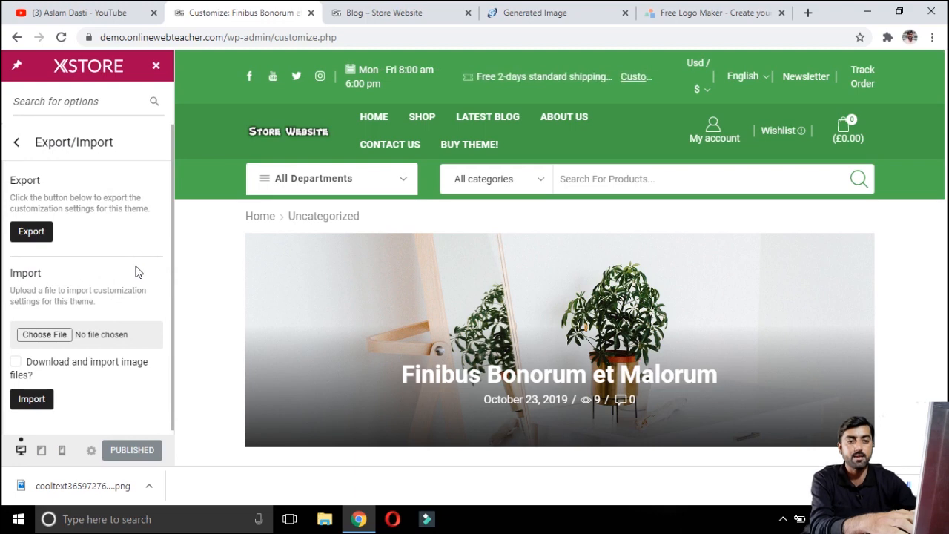
scroll(138, 273, "down", 1)
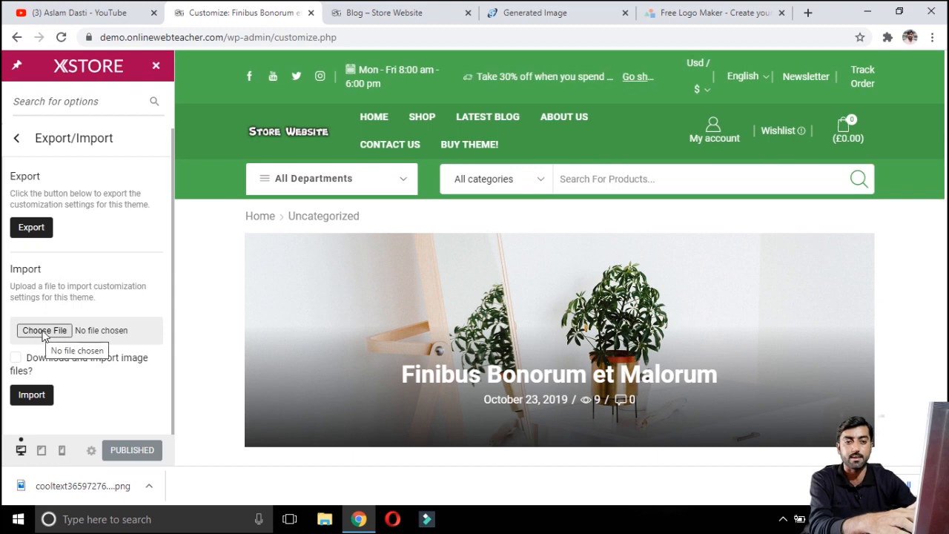
scroll(37, 241, "up", 1)
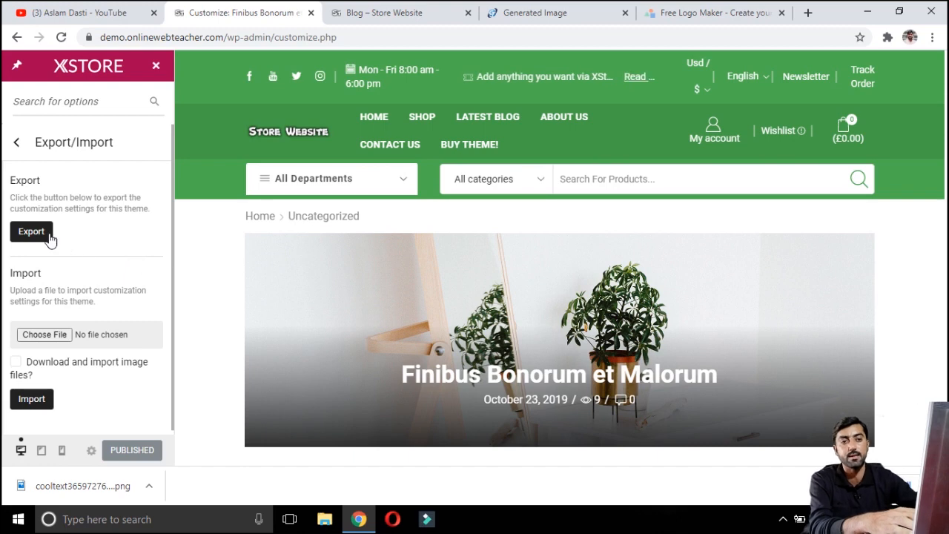
left_click(16, 142)
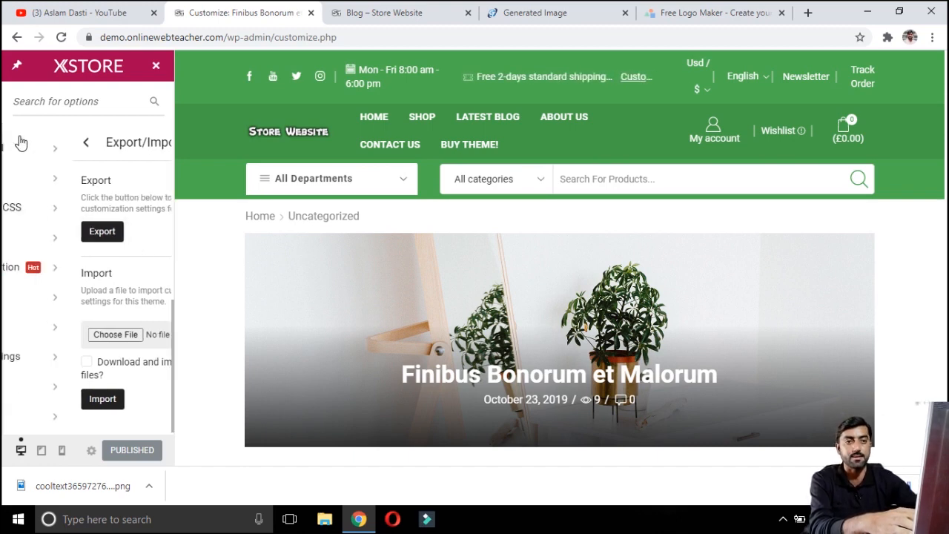
scroll(109, 405, "up", 1)
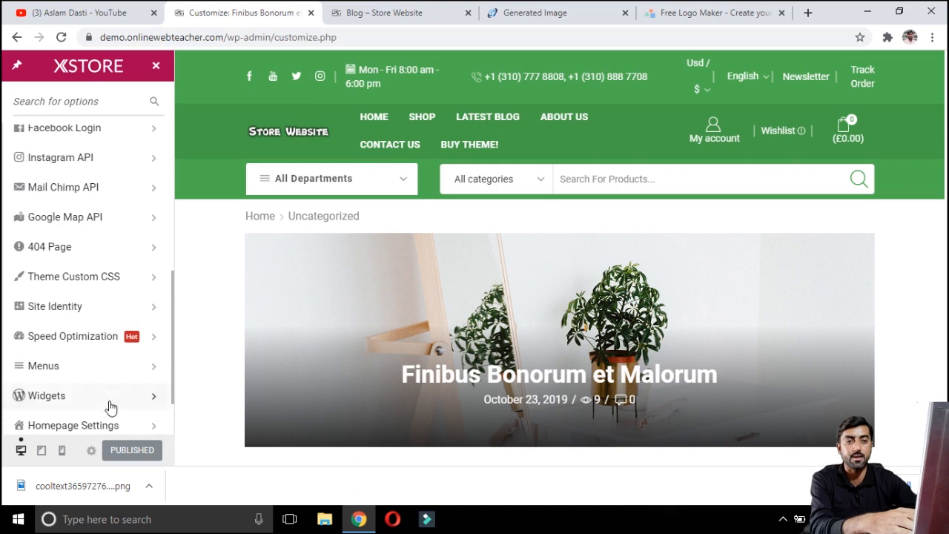
Step: Review the Speed Optimization options and the Menus panel in the customizer
left_click(91, 340)
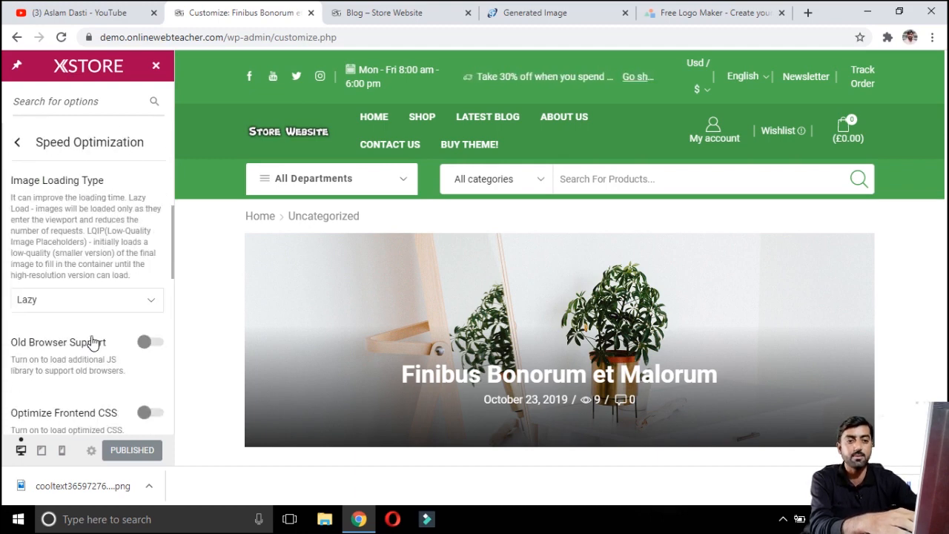
scroll(95, 319, "down", 2)
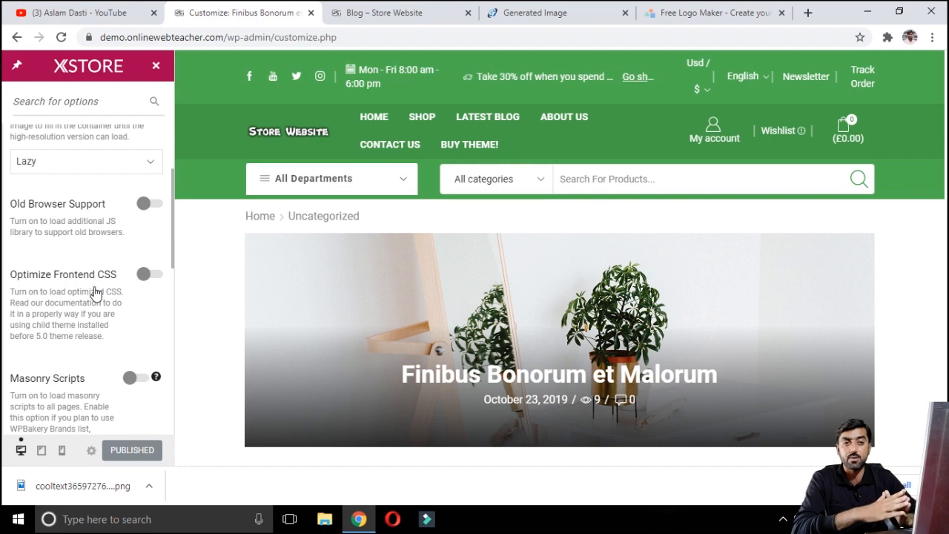
scroll(133, 230, "down", 10)
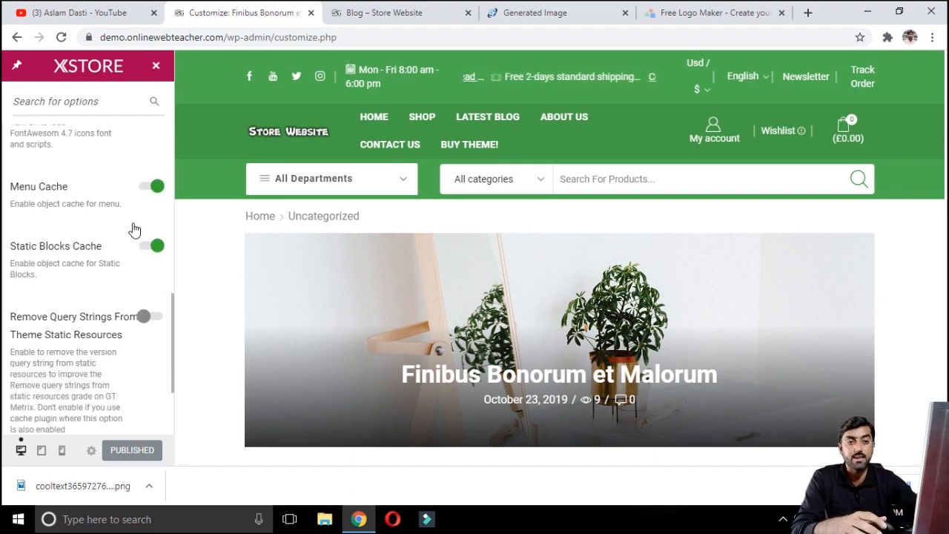
scroll(104, 234, "up", 12)
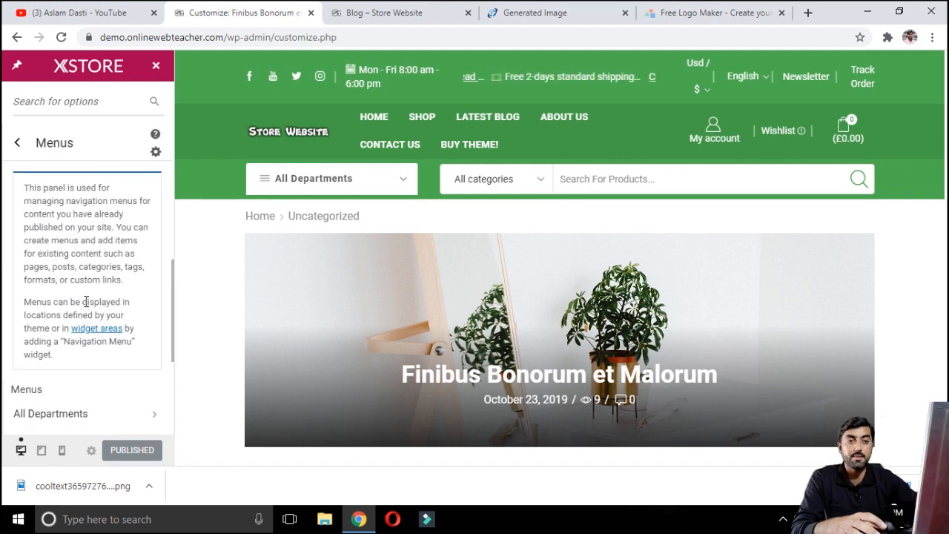
scroll(128, 253, "down", 3)
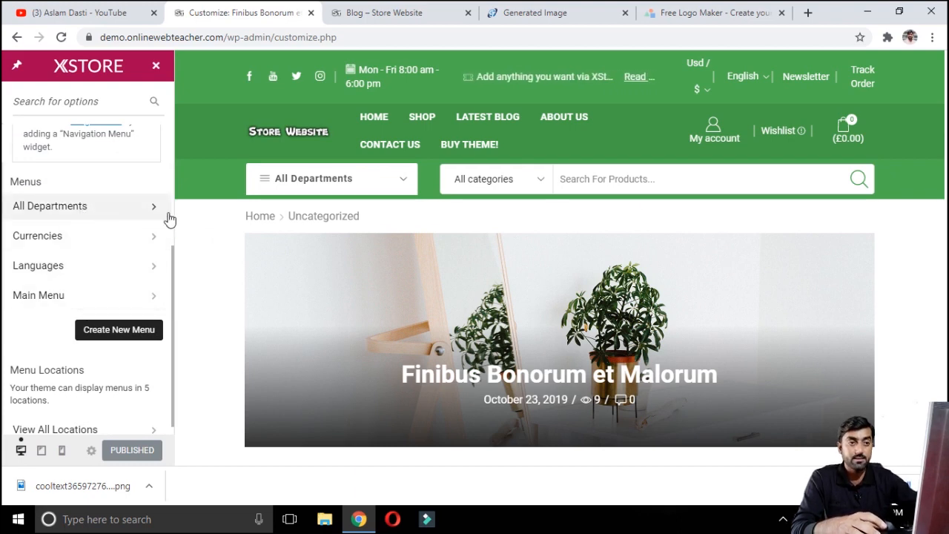
left_click(262, 180)
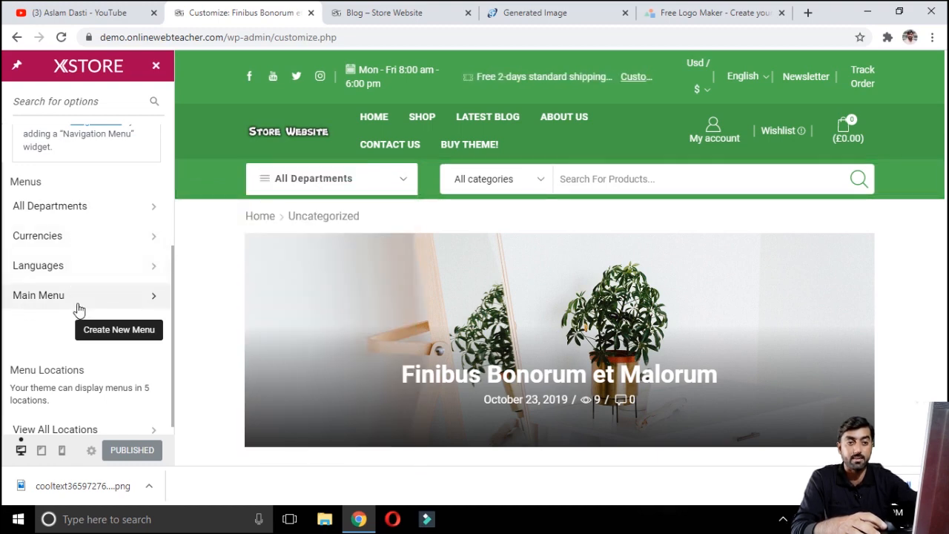
scroll(183, 234, "down", 1)
scroll(183, 234, "down", 2)
scroll(148, 315, "down", 1)
scroll(130, 327, "up", 1)
scroll(130, 327, "up", 2)
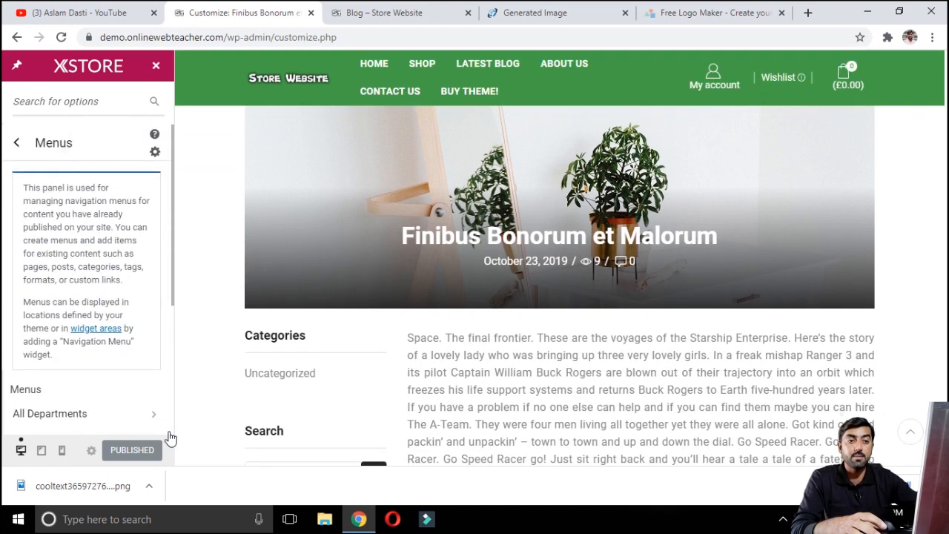
Step: Leave the customizer and open the Menus editing page from the dashboard
left_click(155, 67)
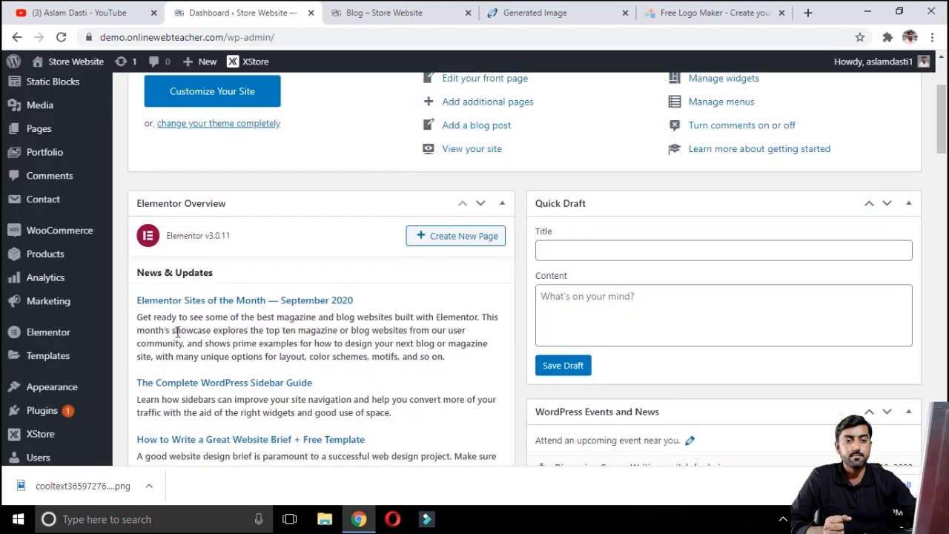
mouse_move(74, 388)
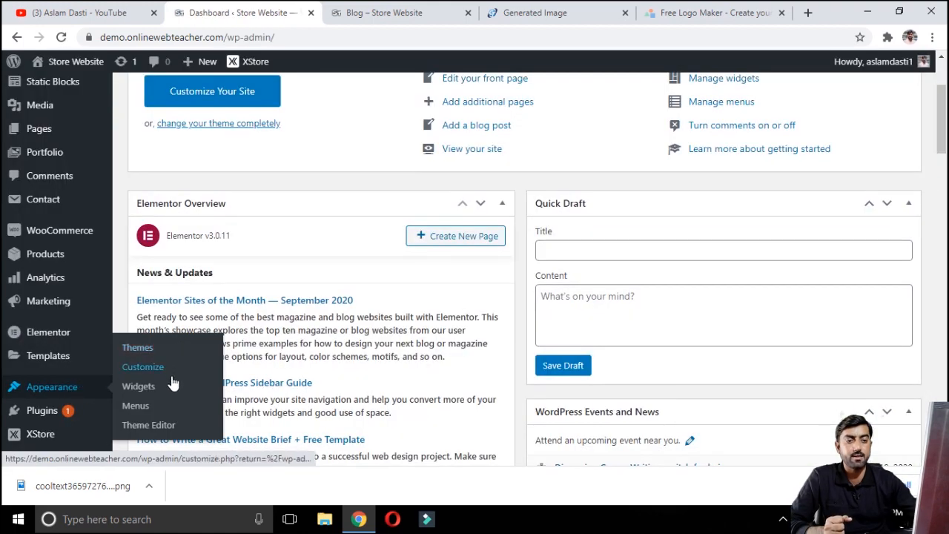
left_click(135, 407)
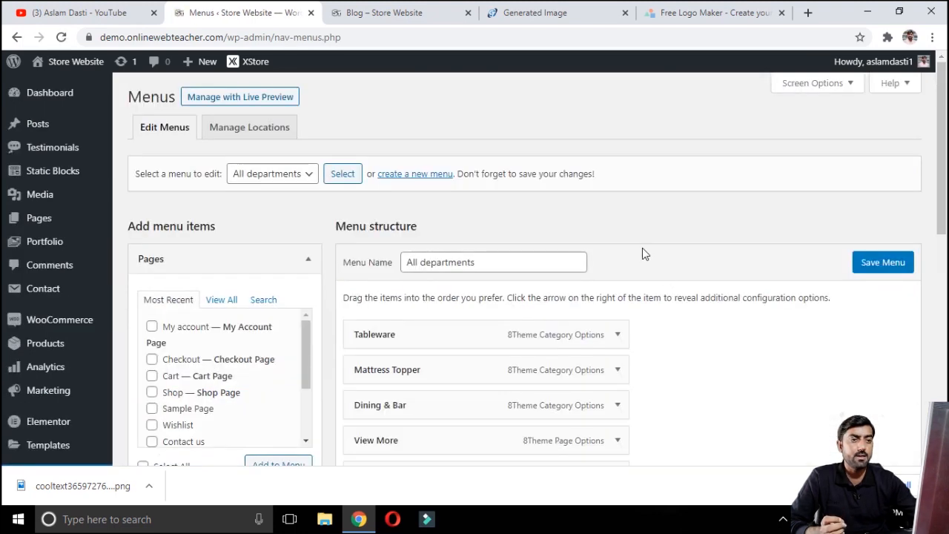
scroll(654, 260, "down", 2)
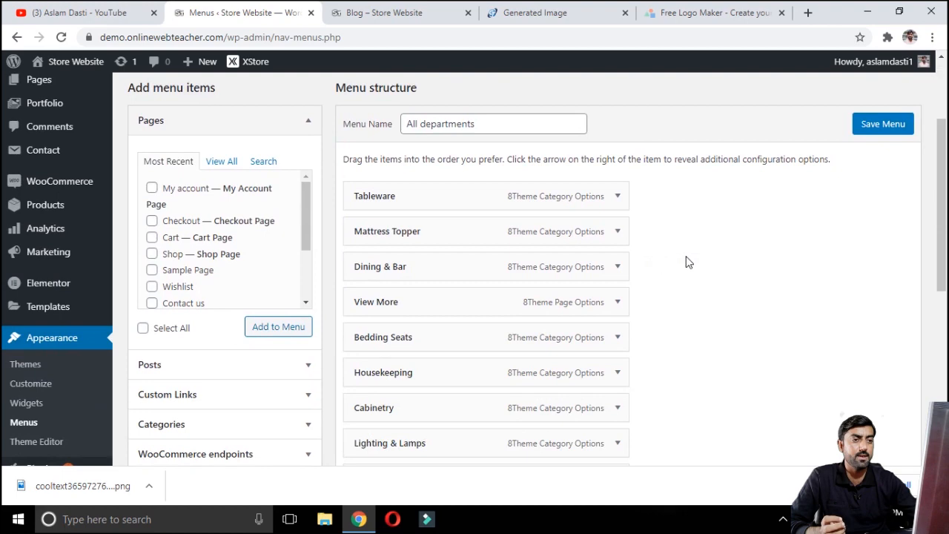
scroll(689, 262, "up", 1)
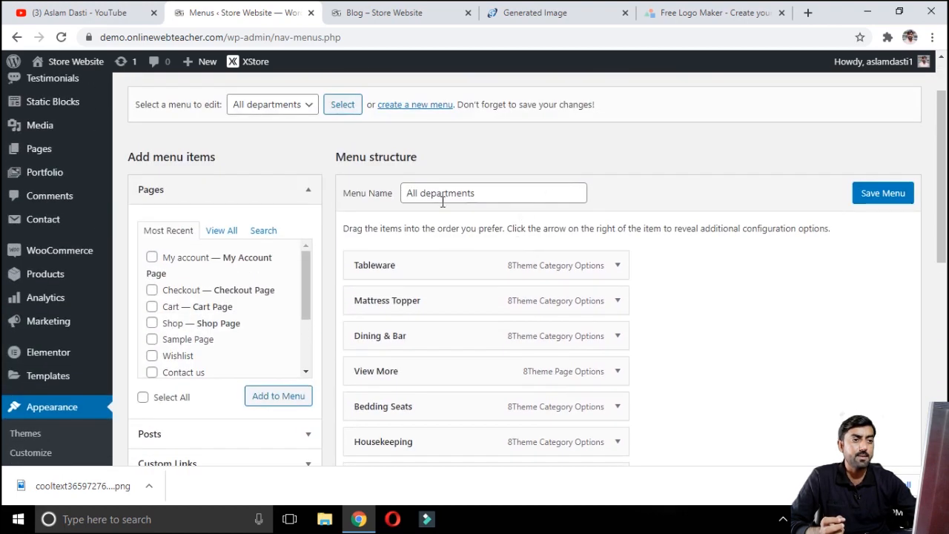
Step: Inspect the menu selector and expand the Tableware item in the All departments menu structure
left_click(295, 108)
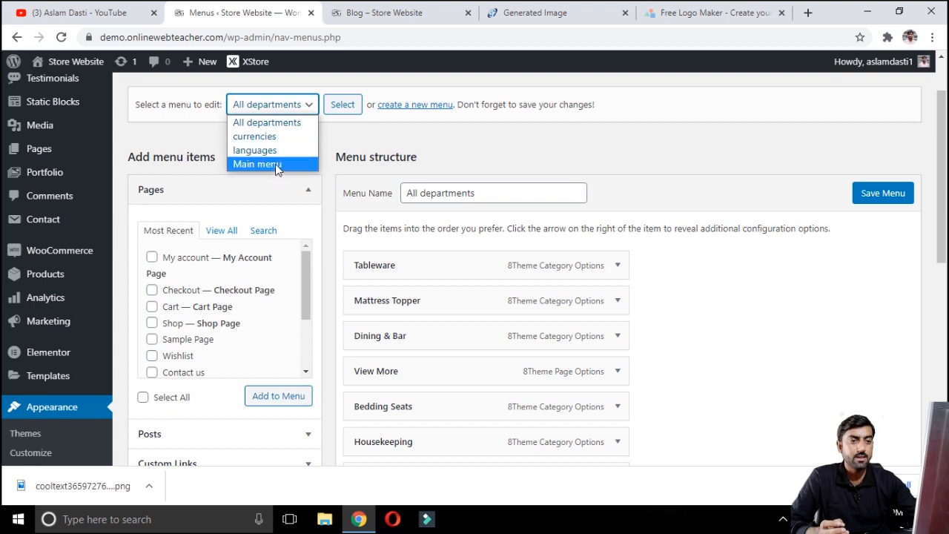
left_click(916, 305)
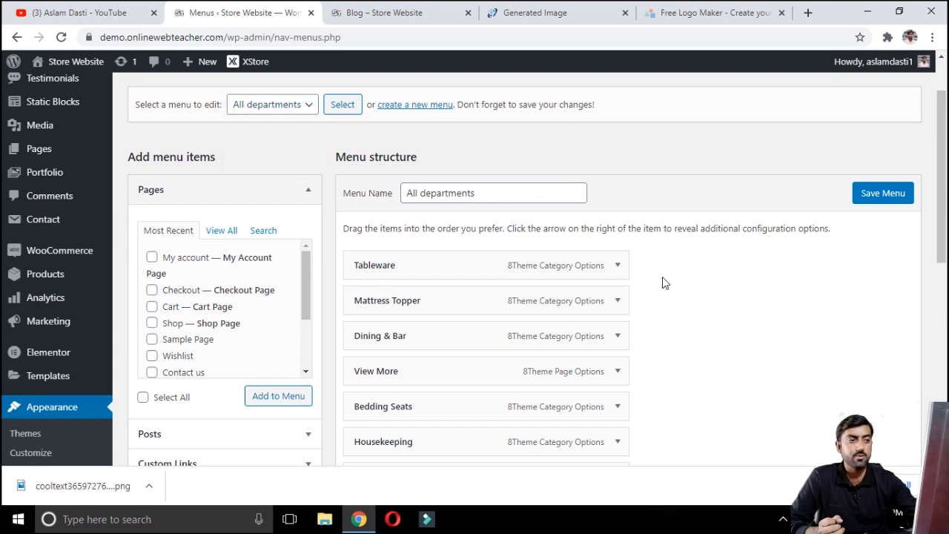
left_click(620, 267)
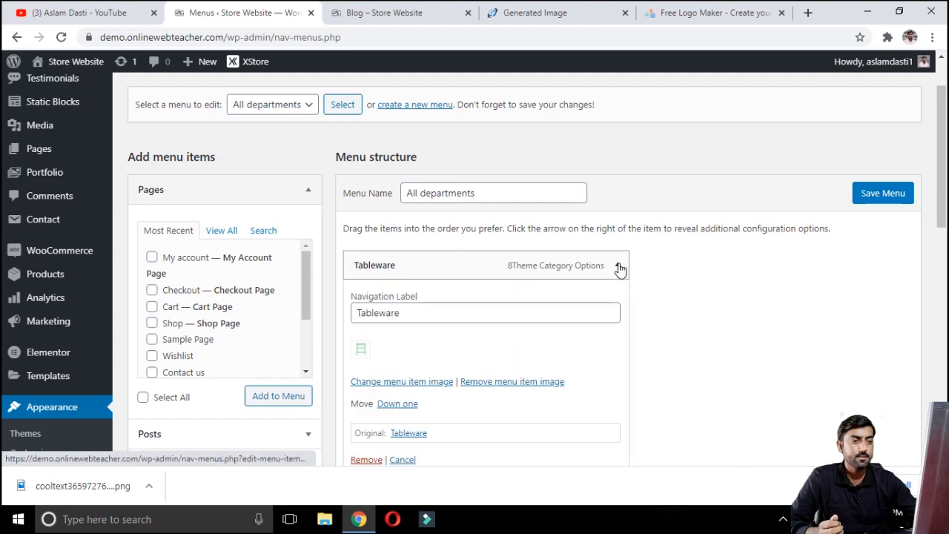
scroll(608, 271, "down", 1)
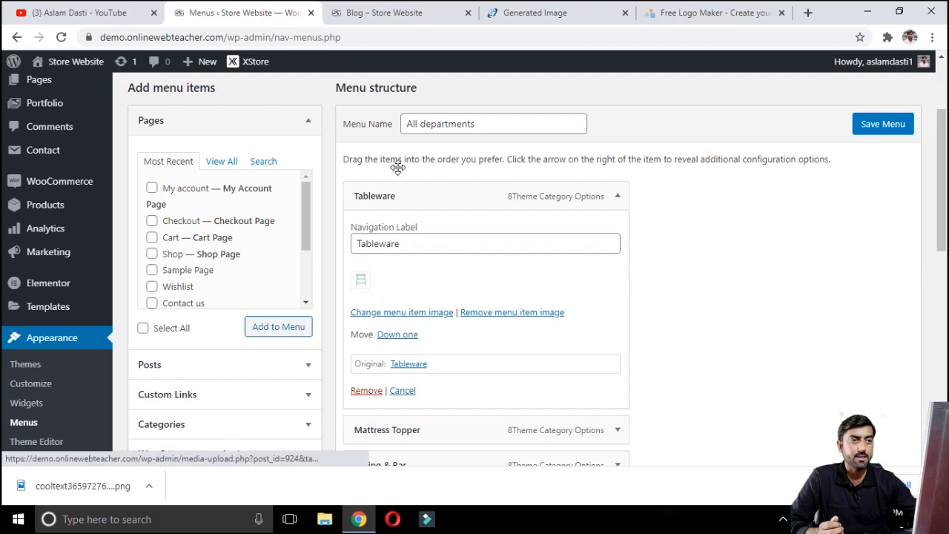
Step: Compare the All Departments dropdown on the live blog page with the menu structure
left_click(400, 15)
left_click(52, 151)
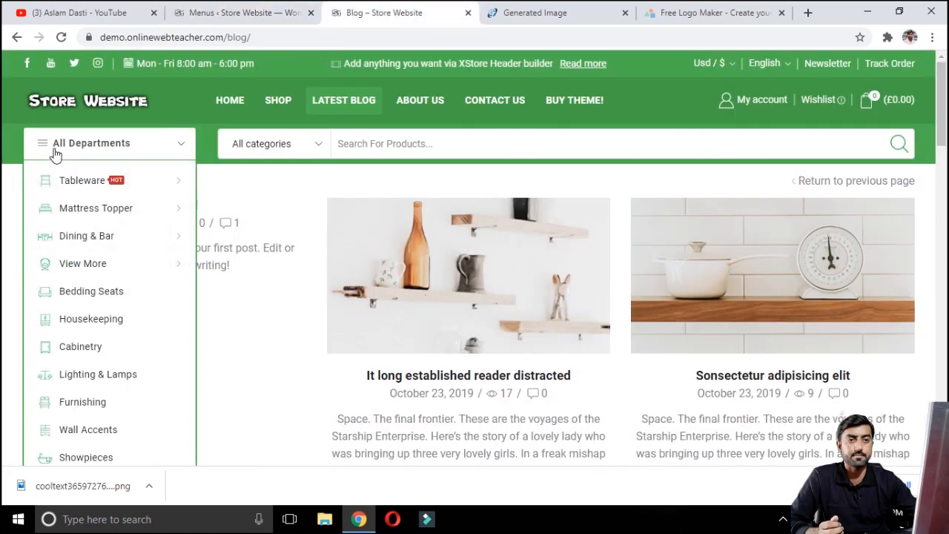
mouse_move(87, 178)
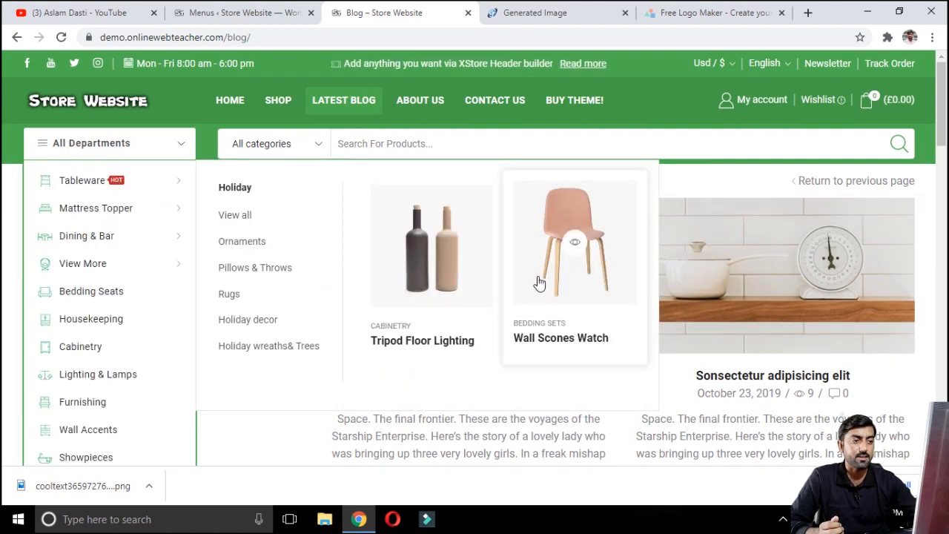
key("ctrl+shift+Tab")
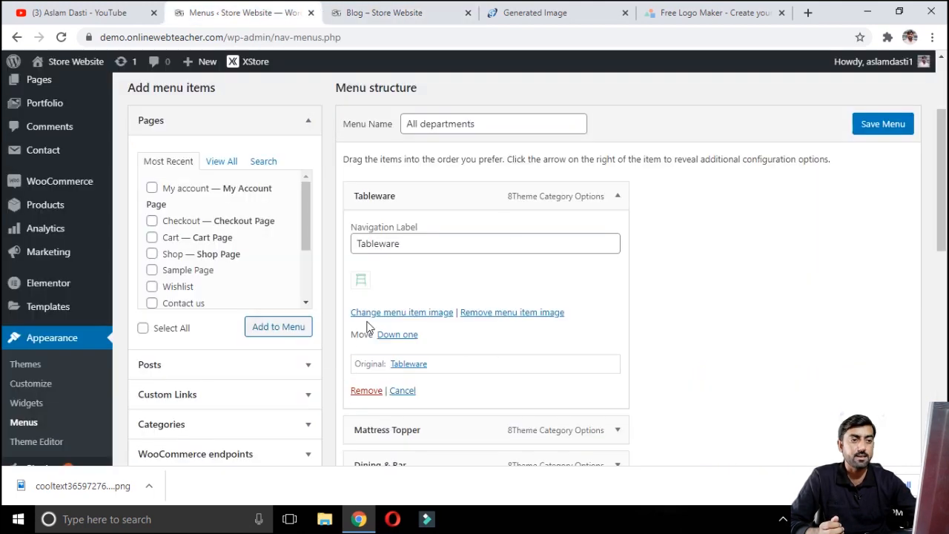
Step: Collapse the Tableware item, expand the Mattress Topper item, and view all pages available to add to the menu
left_click(620, 197)
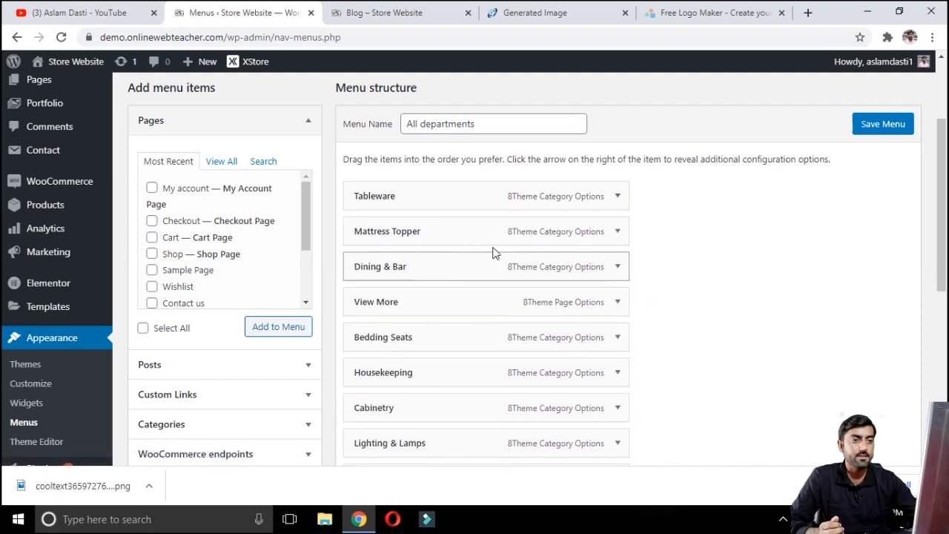
left_click(619, 233)
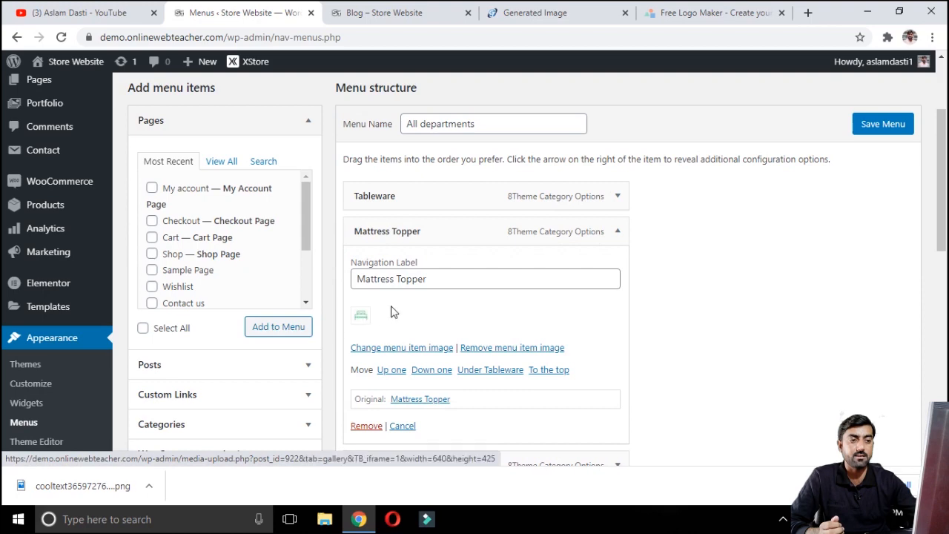
scroll(390, 311, "down", 2)
scroll(496, 288, "up", 3)
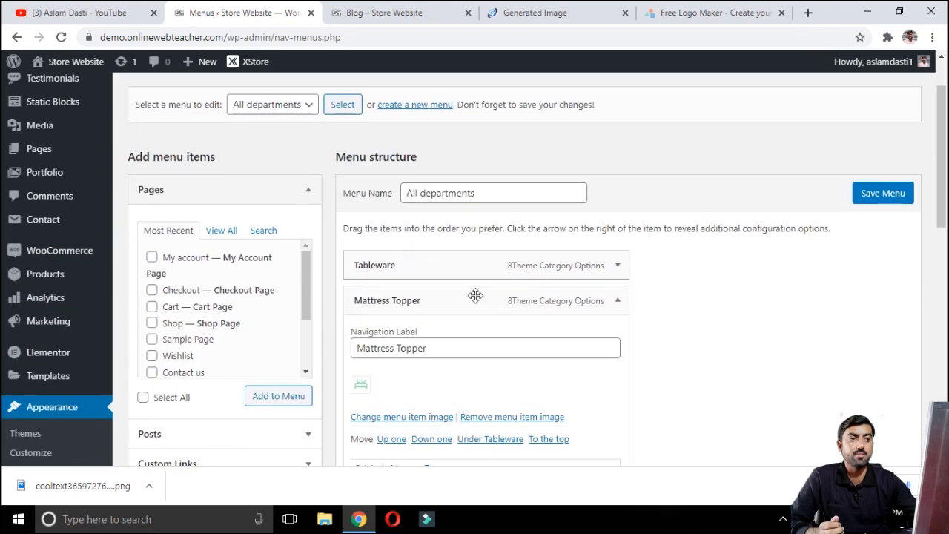
left_click(222, 230)
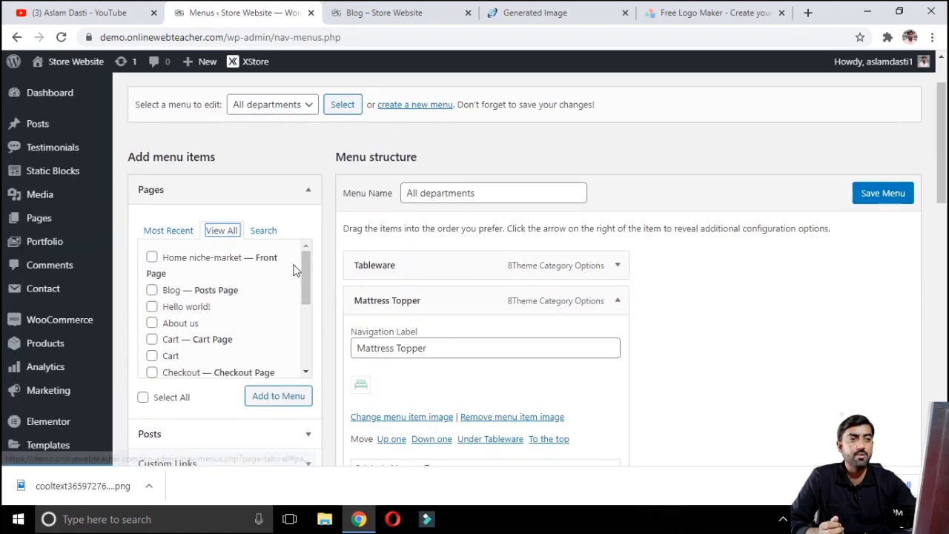
scroll(374, 175, "up", 1)
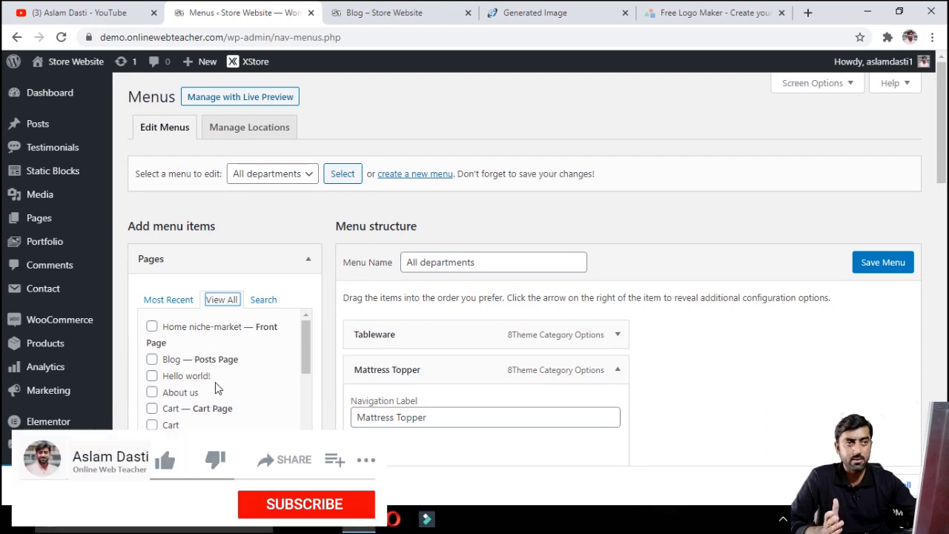
Step: Open the site's home page from the blog tab and scroll through its sections
left_click(382, 14)
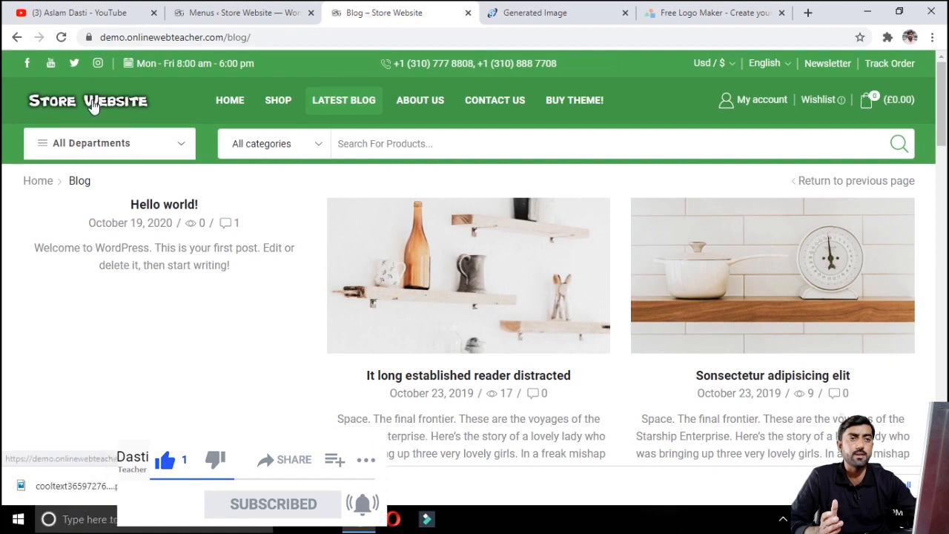
left_click(137, 125)
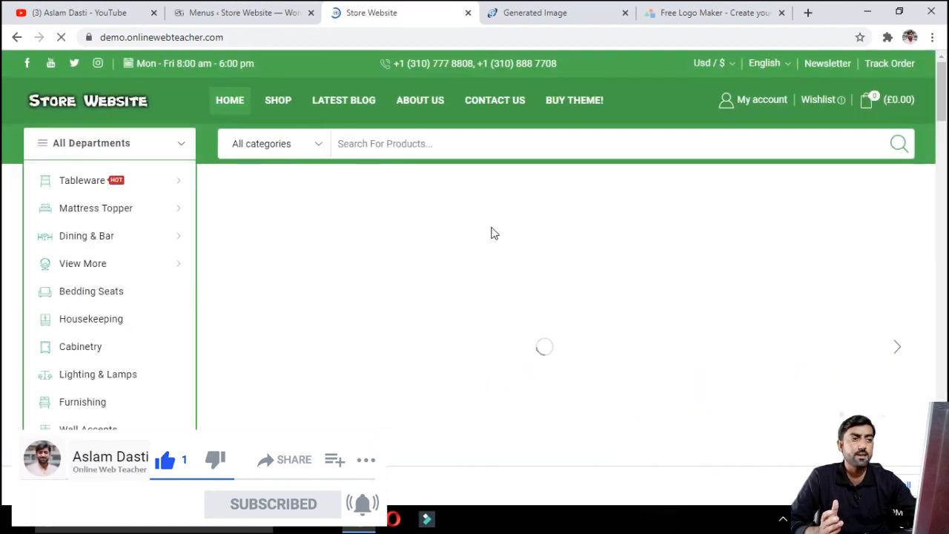
scroll(390, 286, "down", 5)
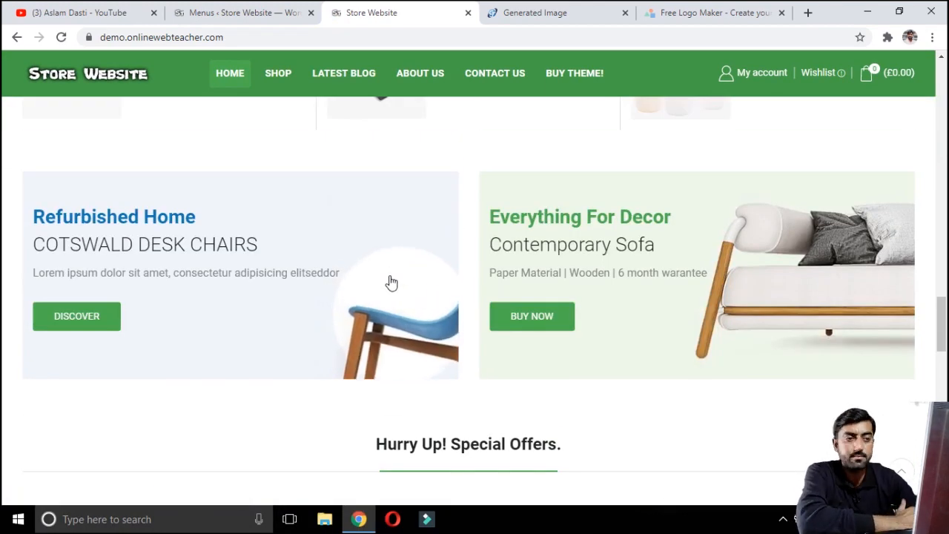
scroll(392, 283, "up", 4)
scroll(393, 280, "up", 3)
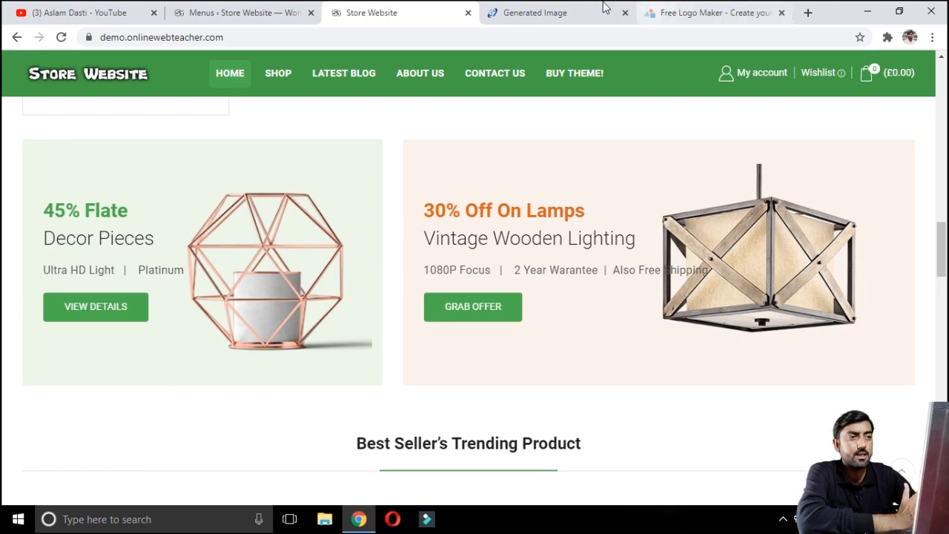
Step: Open the XStore theme page on ThemeForest and examine its Regular License price
left_click(557, 15)
left_click(337, 37)
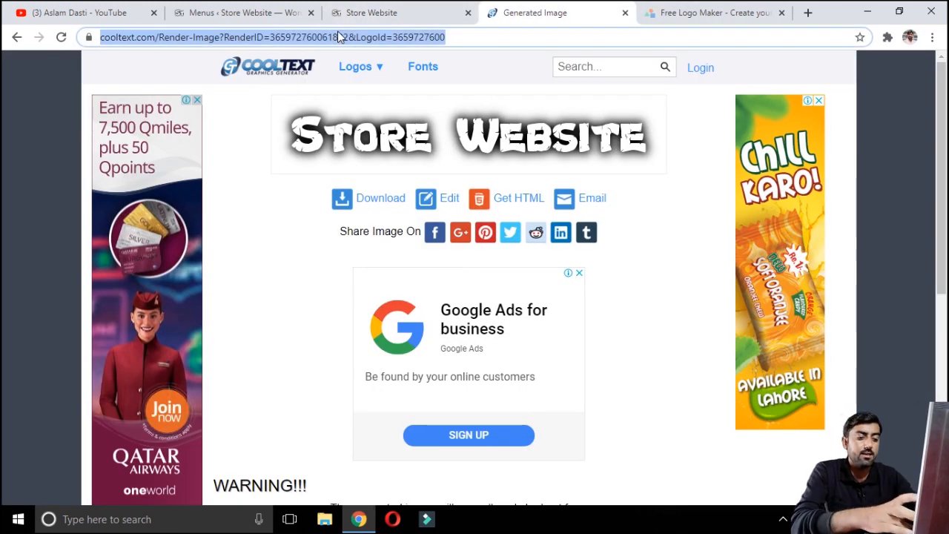
type("xst")
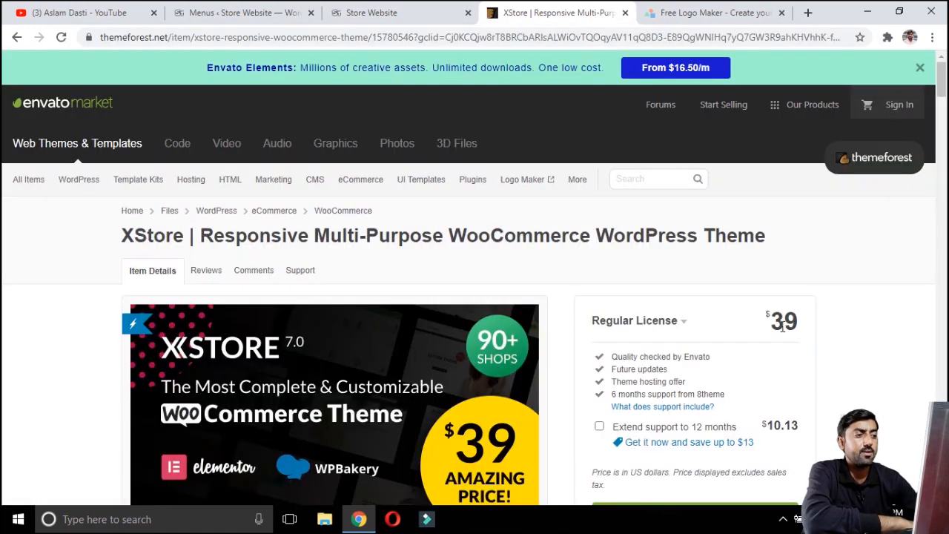
scroll(598, 330, "down", 2)
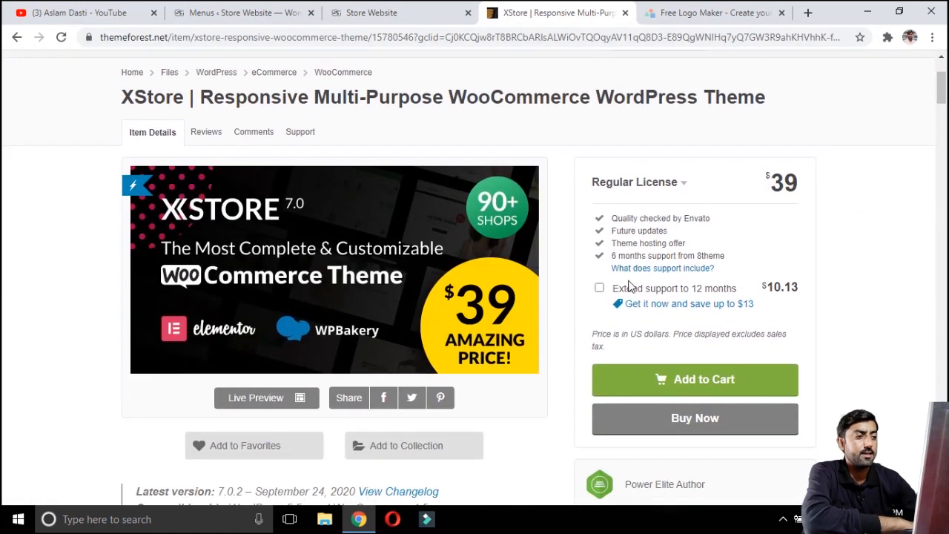
scroll(630, 286, "up", 2)
double_click(783, 320)
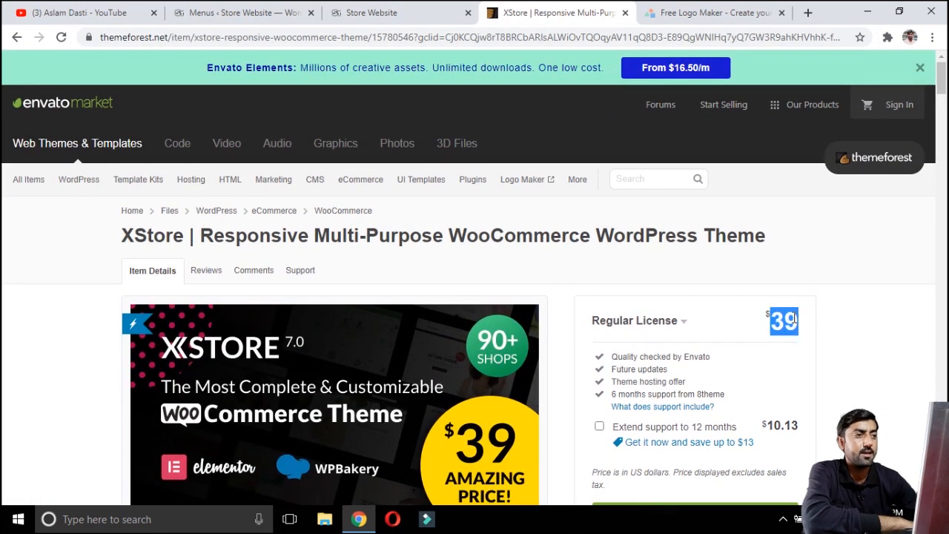
Step: Switch to the WPBakery Page Builder page on CodeCanyon and examine its Regular License price
left_click(708, 11)
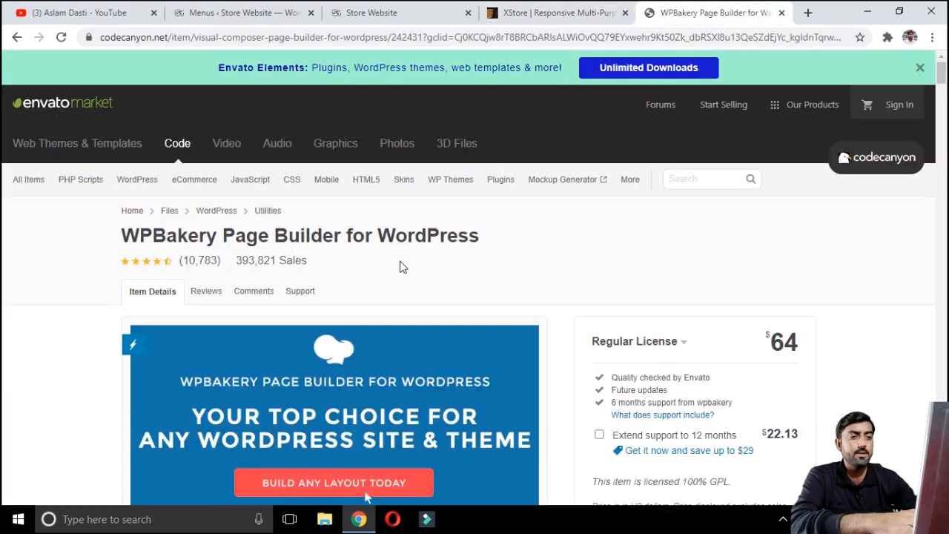
scroll(400, 263, "down", 2)
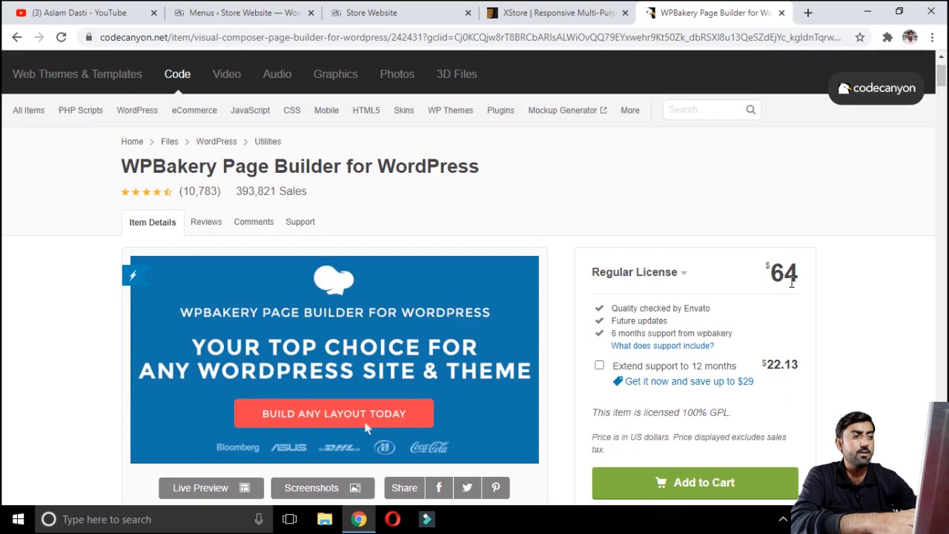
scroll(781, 279, "down", 3)
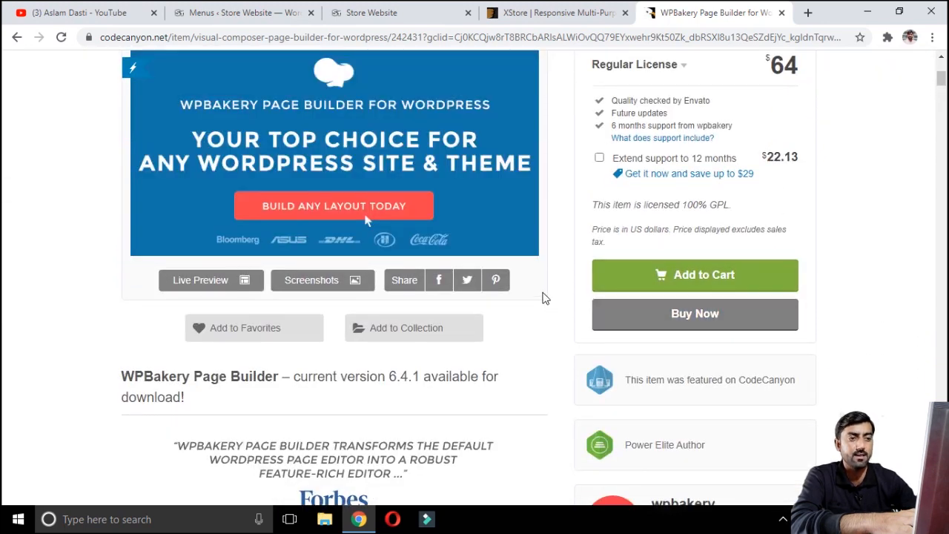
scroll(551, 301, "up", 4)
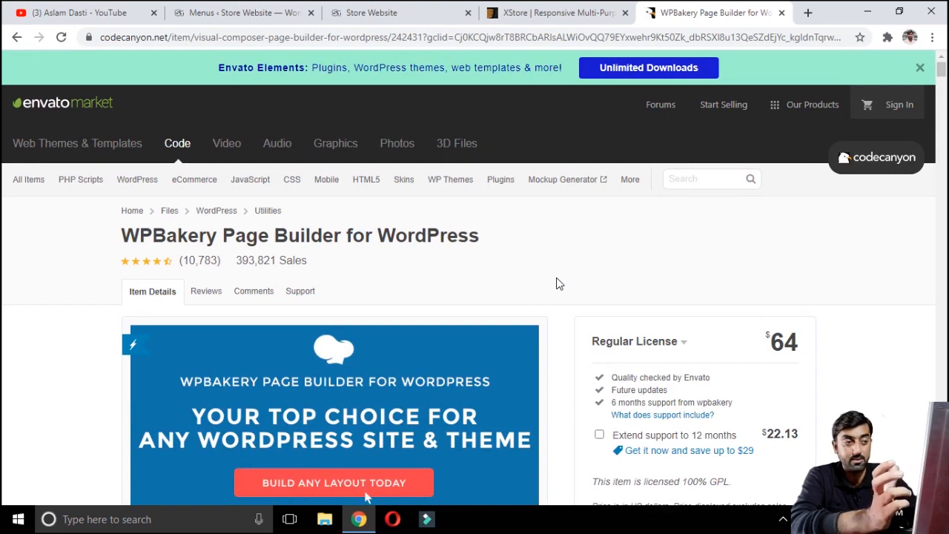
left_click_drag(768, 347, 798, 346)
left_click(798, 345)
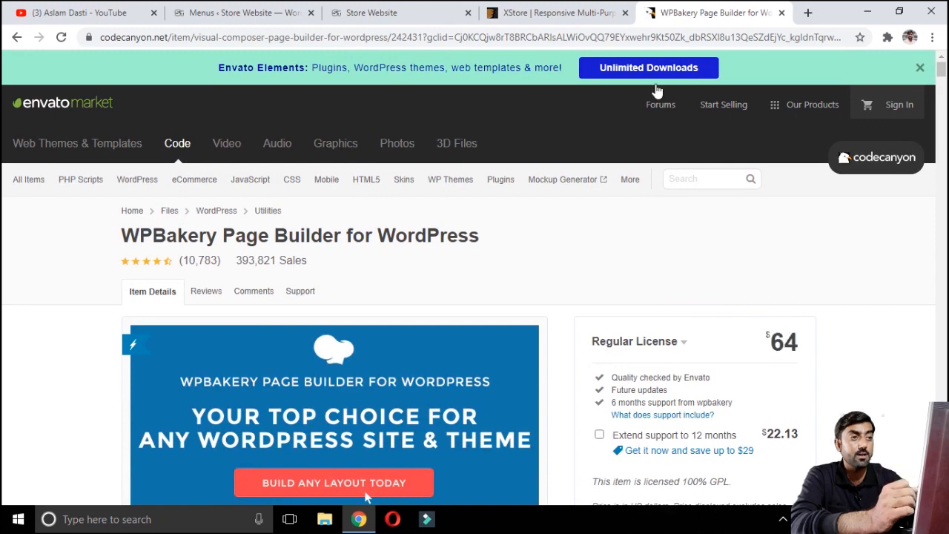
left_click(546, 12)
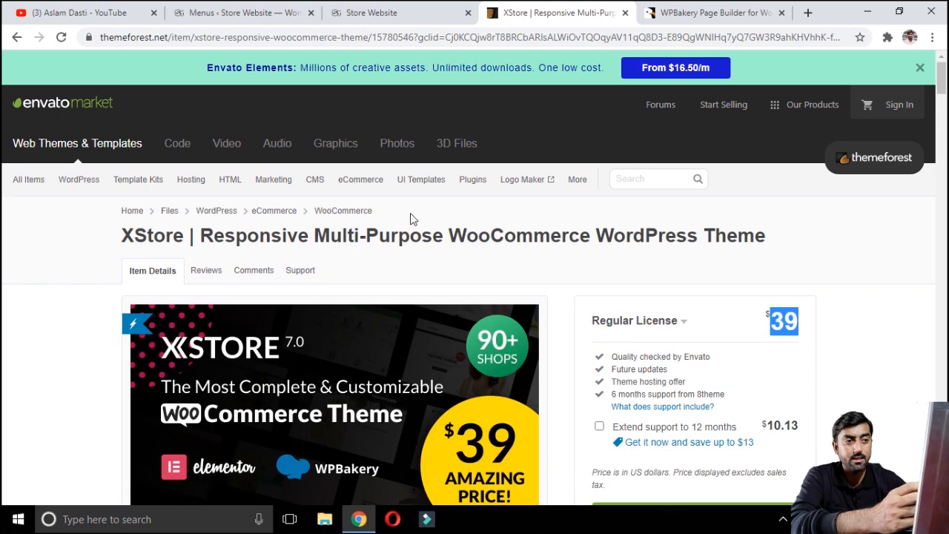
left_click(764, 10)
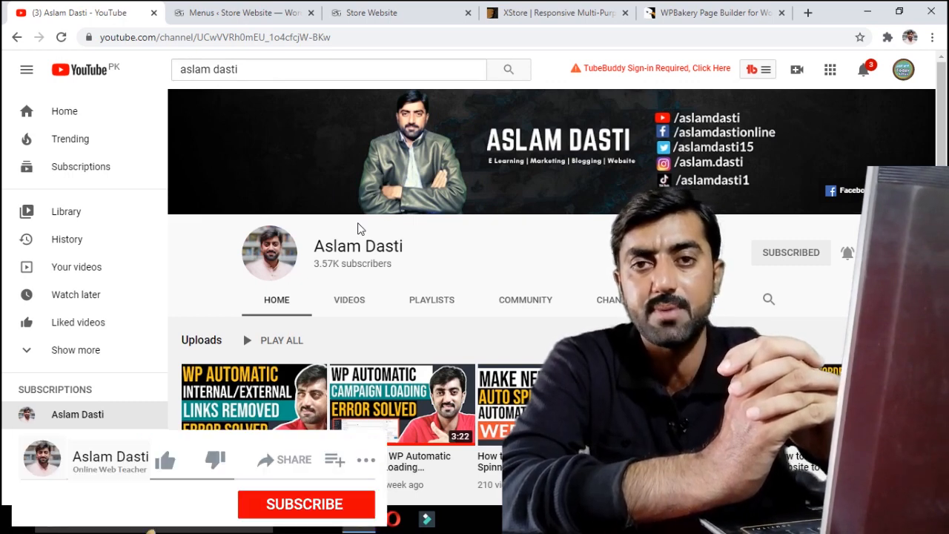
right_click(357, 228)
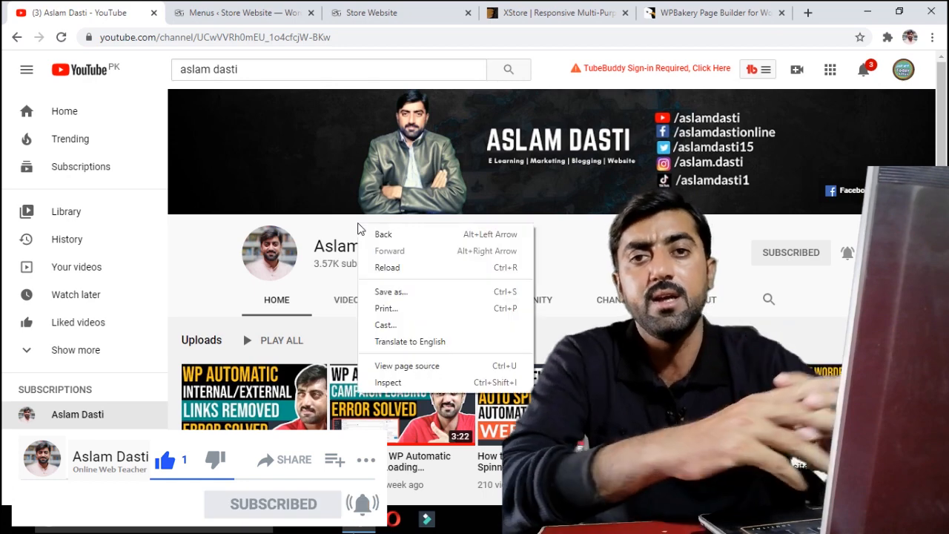